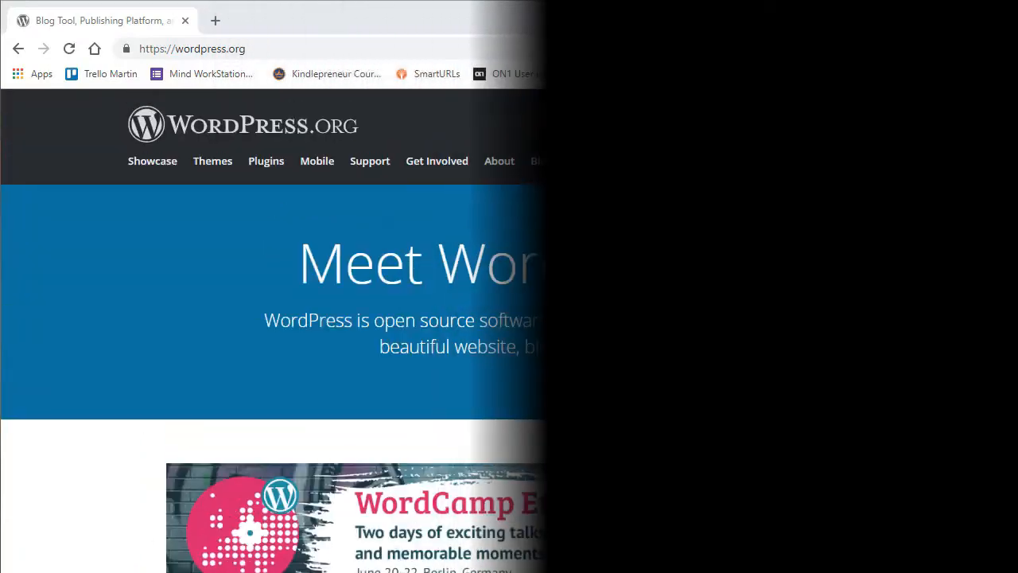
Download wordpress-5.2.1.zip from WordPress.org and open it from the download bar.
{"action": "left_click", "coordinate": [792, 172]}
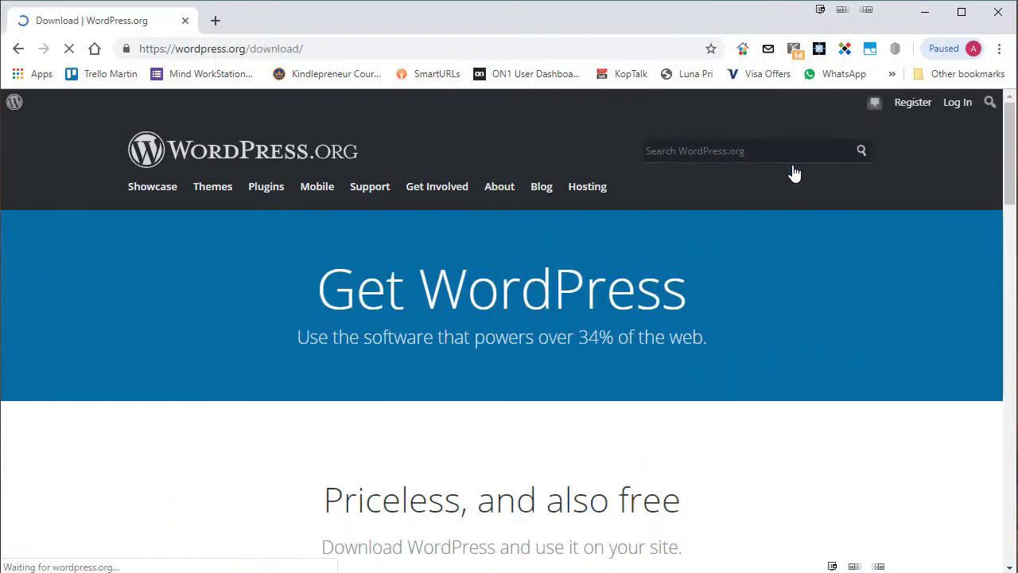
{"action": "scroll", "coordinate": [292, 322], "scroll_direction": "down", "scroll_amount": 3}
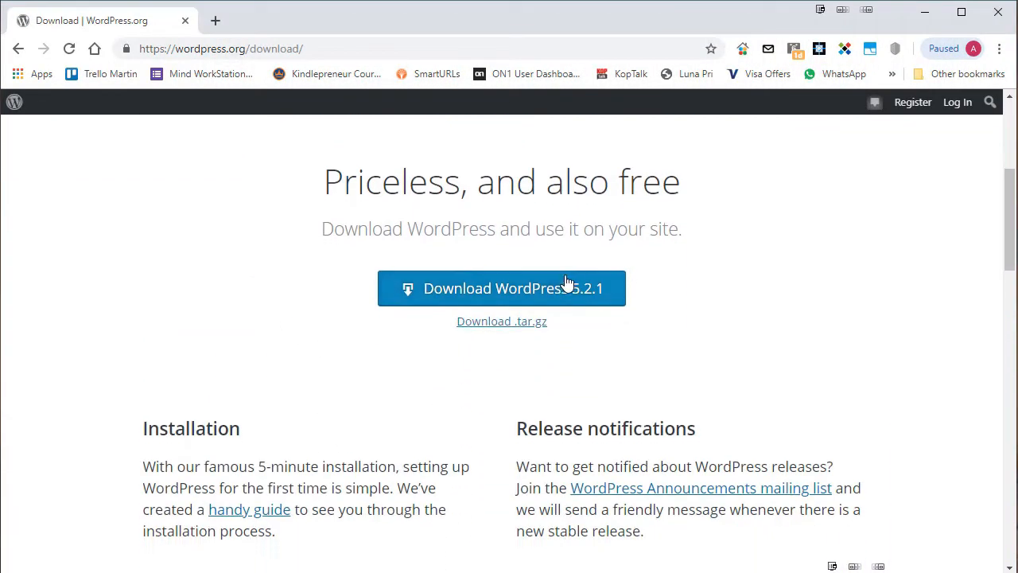
{"action": "left_click", "coordinate": [539, 296]}
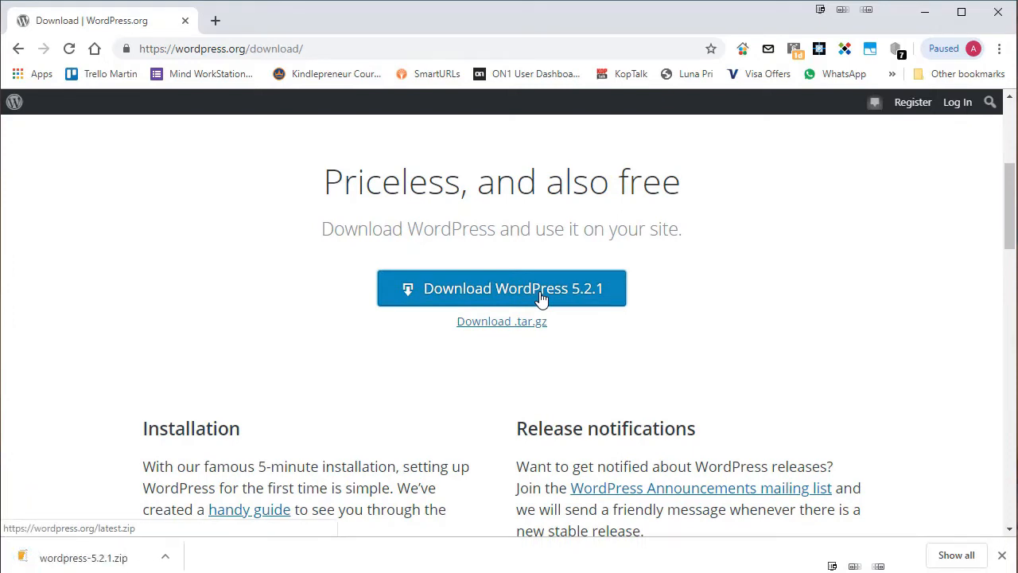
{"action": "left_click", "coordinate": [84, 558]}
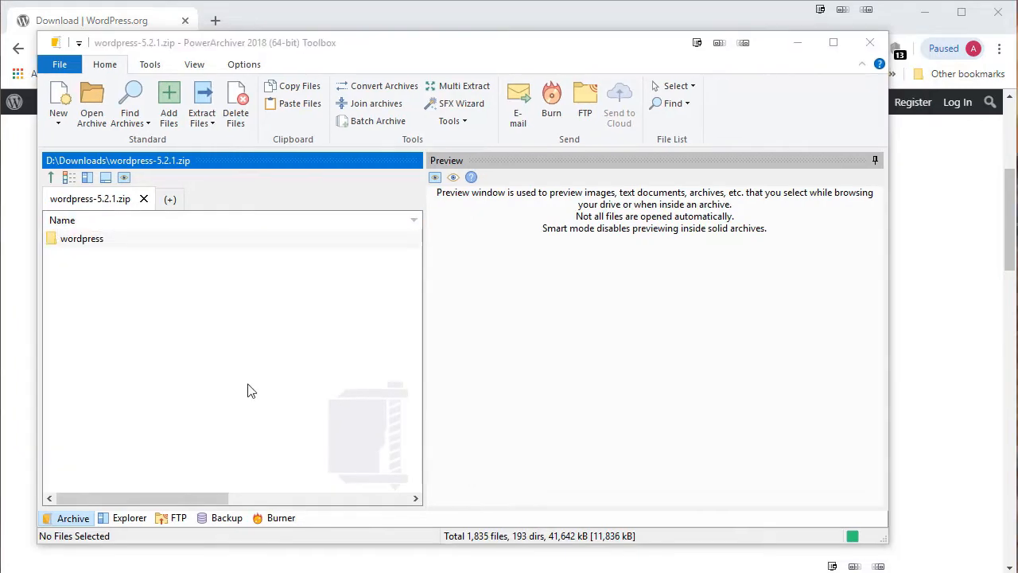
Open the wordpress folder inside the archive and scroll through its files.
{"action": "double_click", "coordinate": [116, 246]}
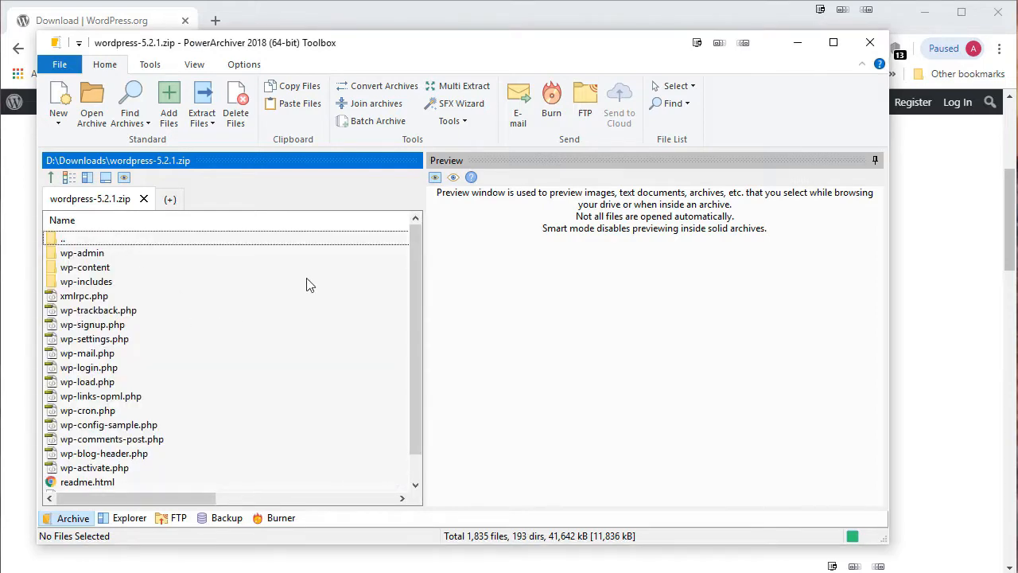
{"action": "mouse_move", "coordinate": [419, 239]}
{"action": "left_mouse_down"}
{"action": "mouse_move", "coordinate": [418, 290]}
{"action": "mouse_move", "coordinate": [418, 231]}
{"action": "left_mouse_up"}
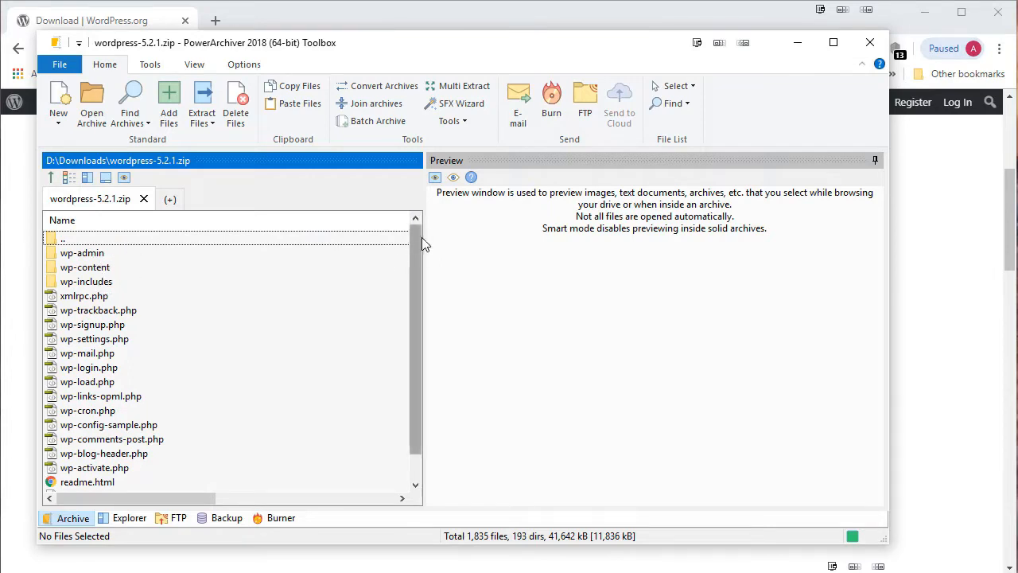
{"action": "left_click_drag", "start_coordinate": [416, 241], "coordinate": [409, 307]}
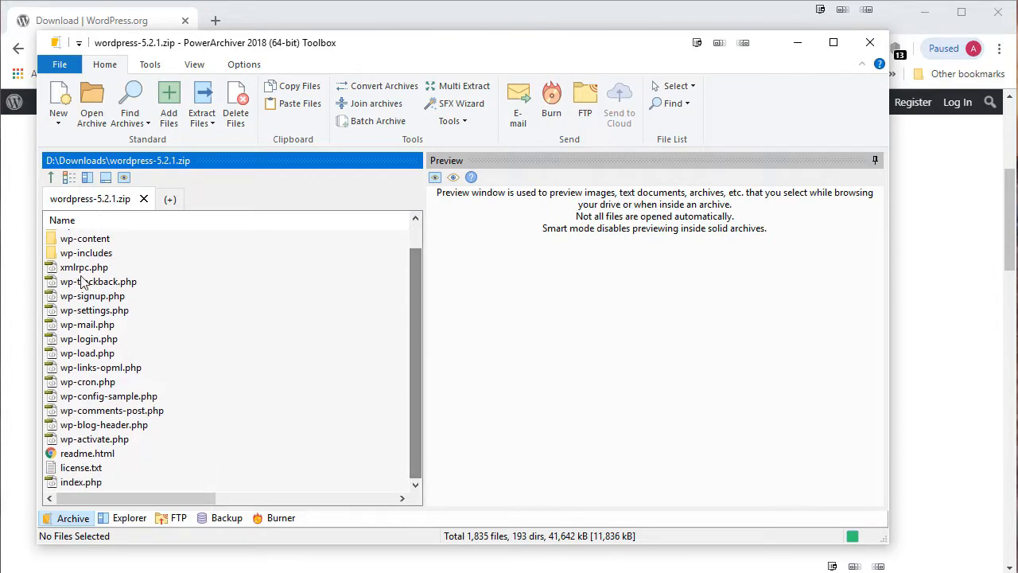
{"action": "left_click_drag", "start_coordinate": [413, 382], "coordinate": [410, 325]}
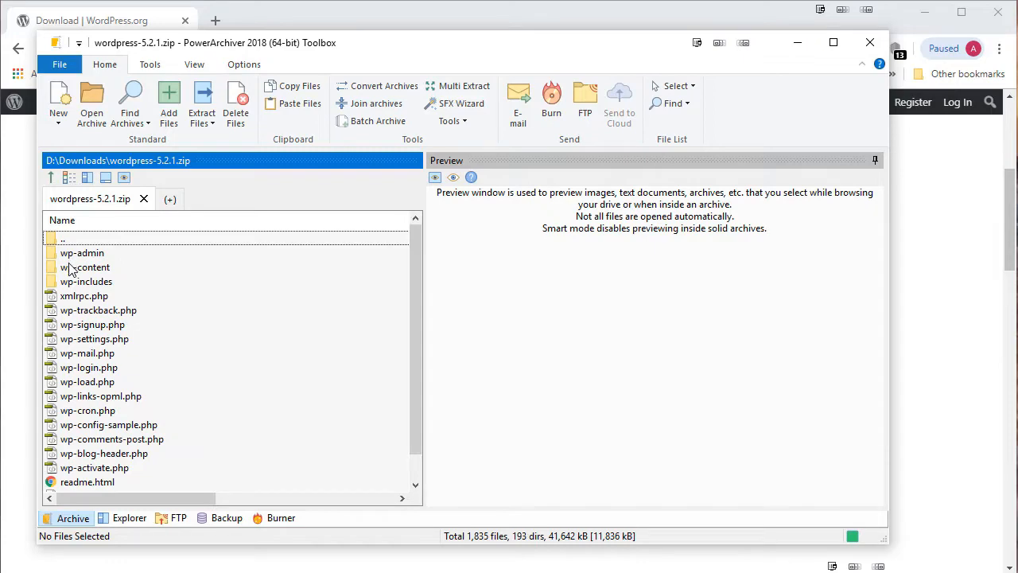
Peek inside the wp-admin and wp-content folders, returning to the wordpress folder each time.
{"action": "double_click", "coordinate": [100, 255]}
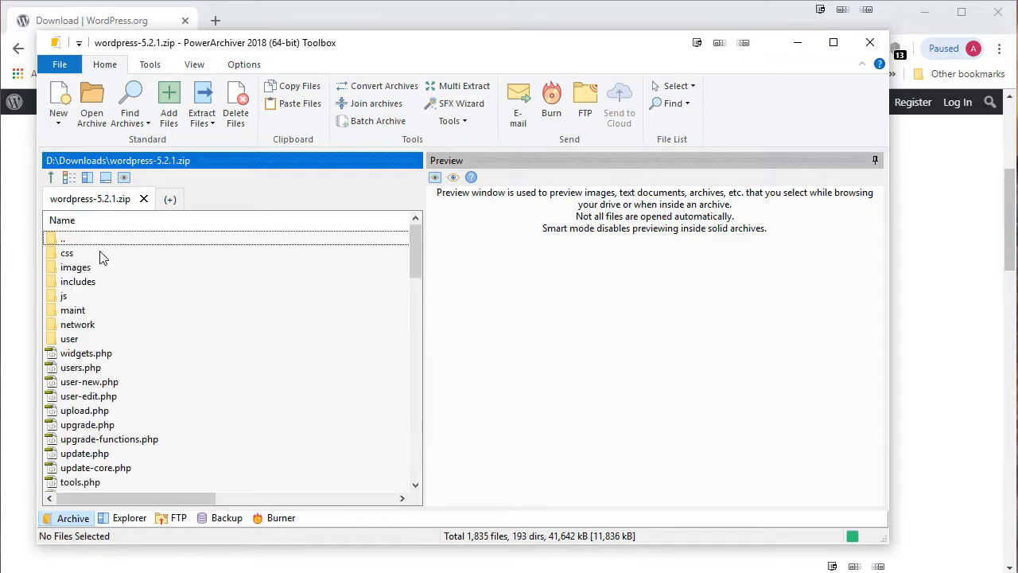
{"action": "mouse_move", "coordinate": [412, 242]}
{"action": "left_mouse_down"}
{"action": "mouse_move", "coordinate": [409, 412]}
{"action": "mouse_move", "coordinate": [411, 243]}
{"action": "left_mouse_up"}
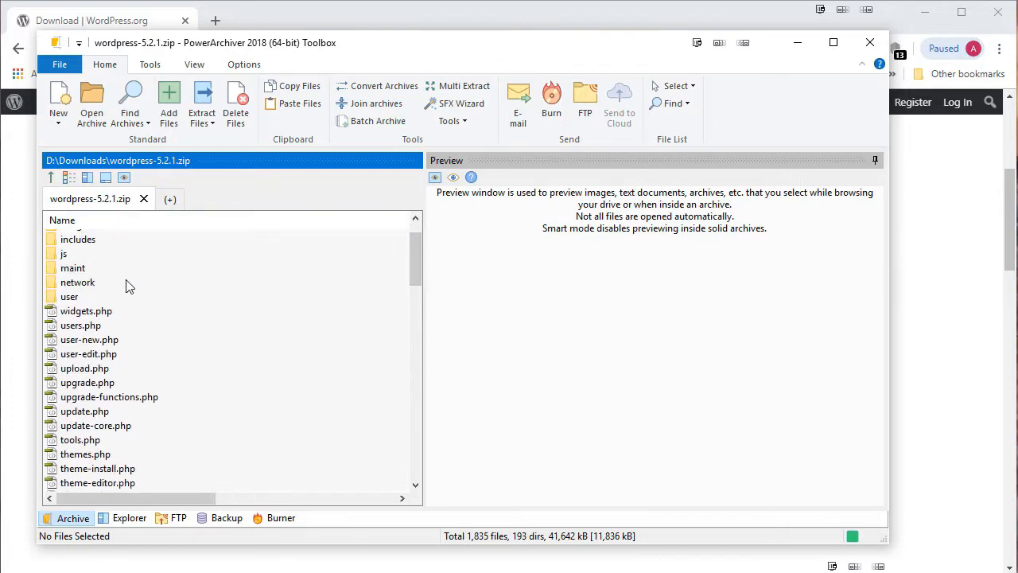
{"action": "scroll", "coordinate": [87, 248], "scroll_direction": "up", "scroll_amount": 1}
{"action": "double_click", "coordinate": [86, 242]}
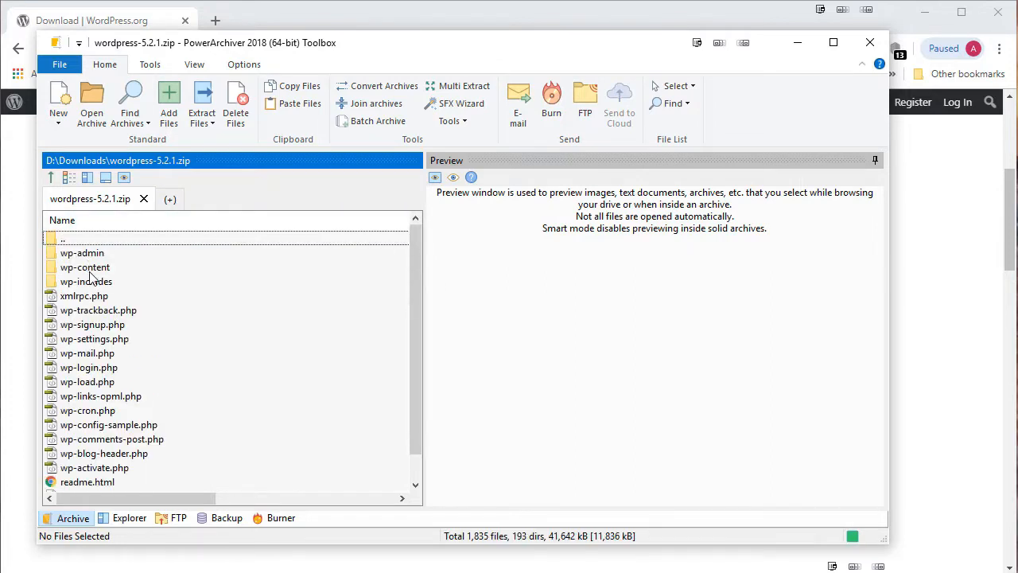
{"action": "double_click", "coordinate": [93, 267]}
{"action": "double_click", "coordinate": [66, 239]}
{"action": "scroll", "coordinate": [96, 322], "scroll_direction": "down", "scroll_amount": 1}
{"action": "scroll", "coordinate": [97, 323], "scroll_direction": "up", "scroll_amount": 1}
Select all items in the wordpress folder and cancel the index.php download prompt.
{"action": "left_click", "coordinate": [92, 253]}
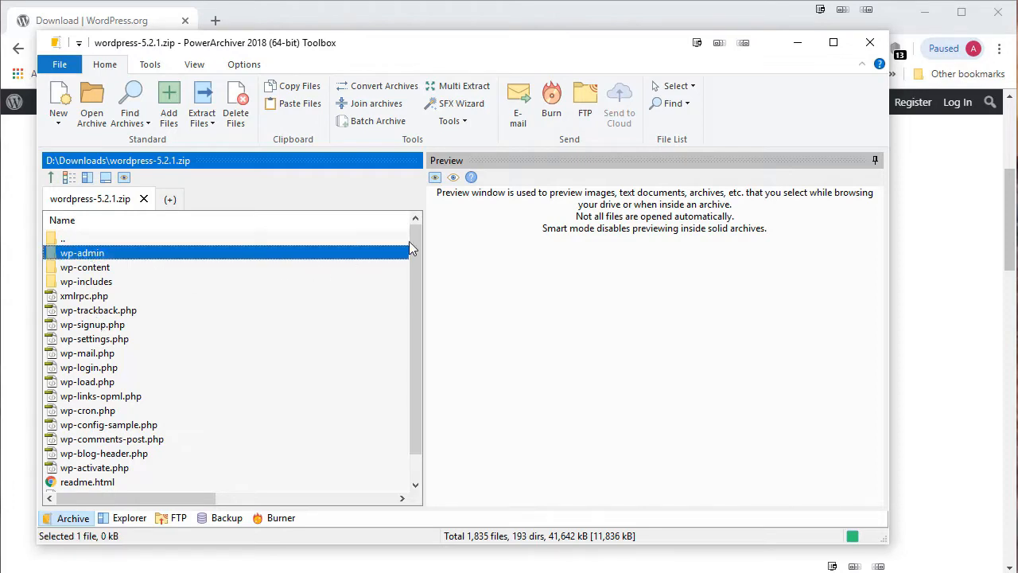
{"action": "left_click_drag", "start_coordinate": [409, 241], "coordinate": [407, 339]}
{"action": "left_click", "coordinate": [77, 483], "text": "shift"}
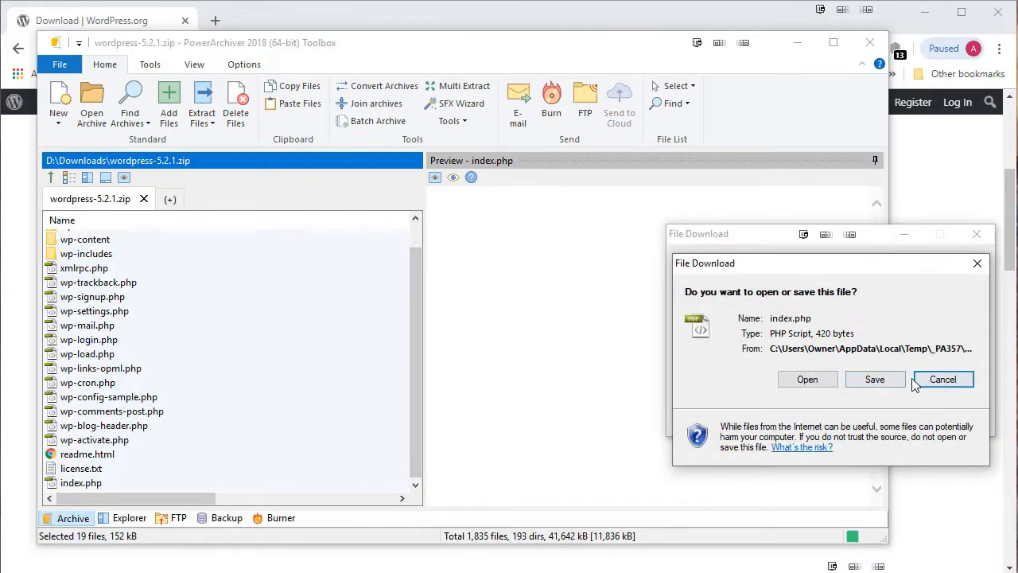
{"action": "left_click", "coordinate": [922, 381]}
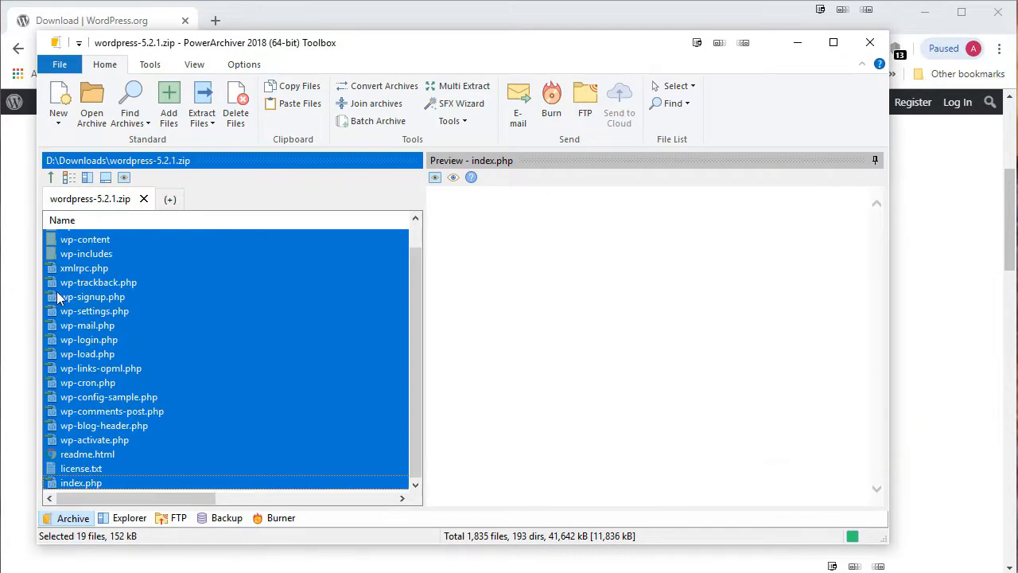
Reselect all 19 items with Ctrl+A, then narrow the selection to wp-admin.
{"action": "left_click", "coordinate": [350, 239]}
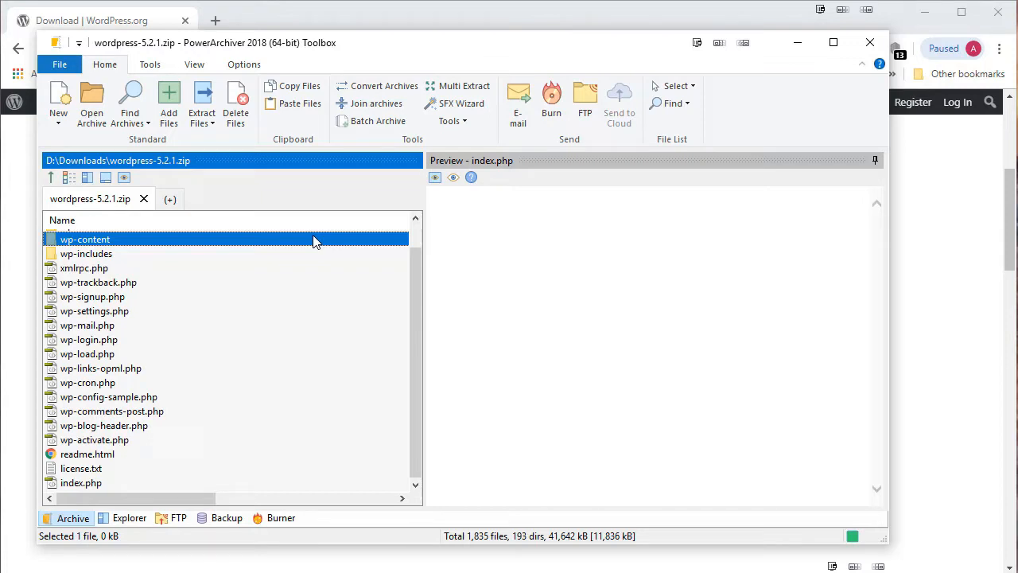
{"action": "scroll", "coordinate": [121, 320], "scroll_direction": "up", "scroll_amount": 1}
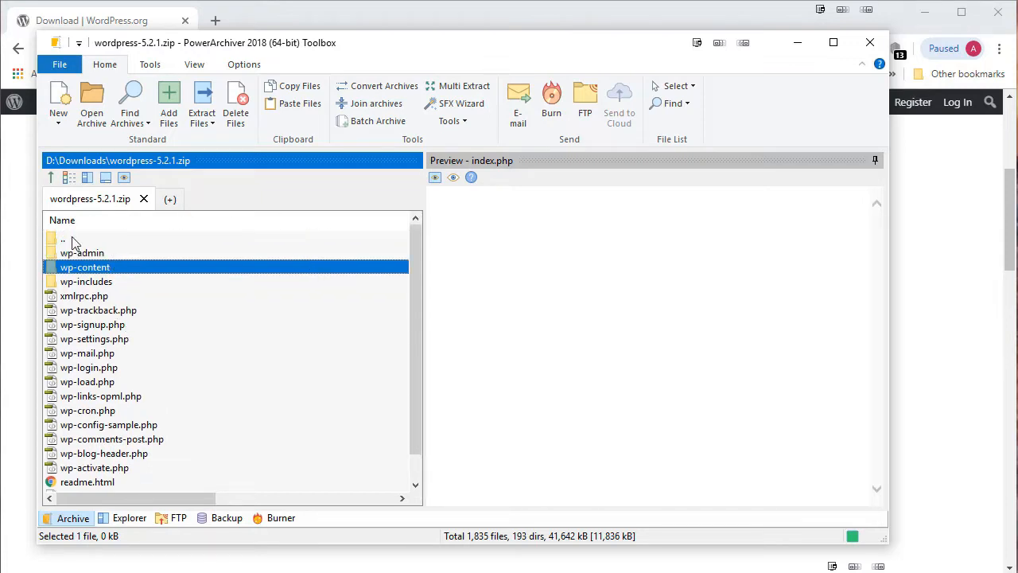
{"action": "key", "text": "ctrl+a"}
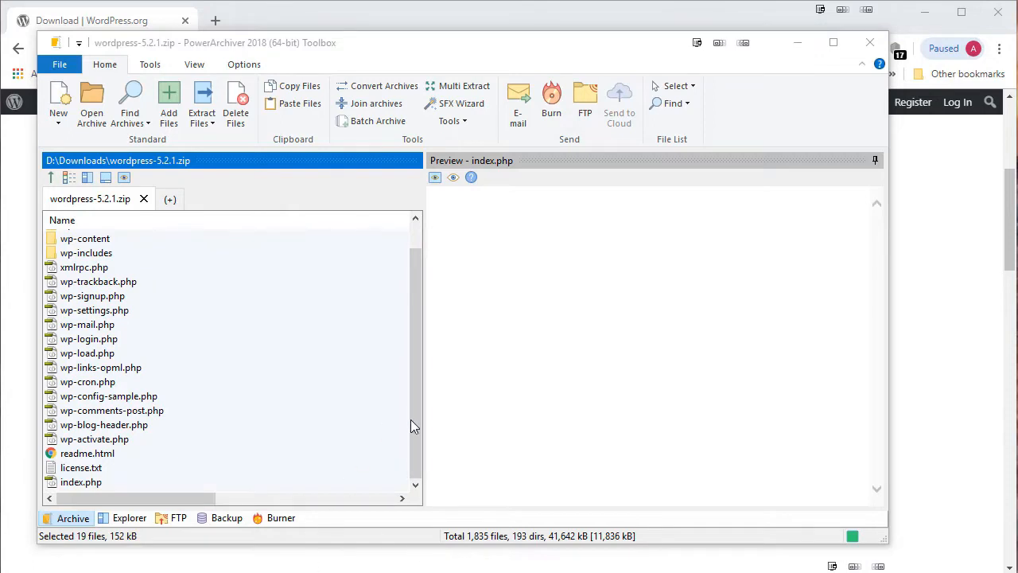
{"action": "left_click_drag", "start_coordinate": [413, 432], "coordinate": [412, 358]}
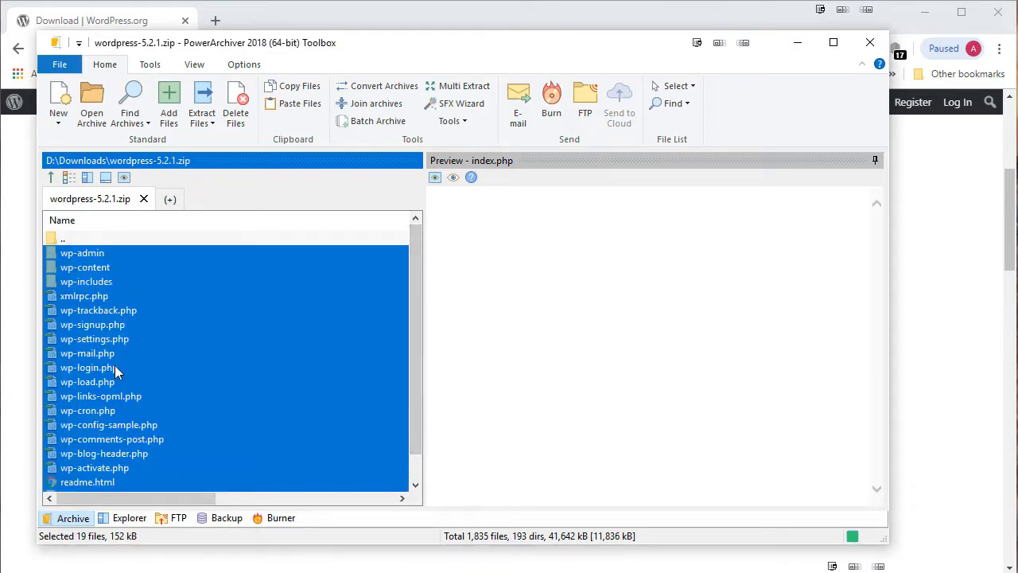
{"action": "left_click", "coordinate": [105, 254]}
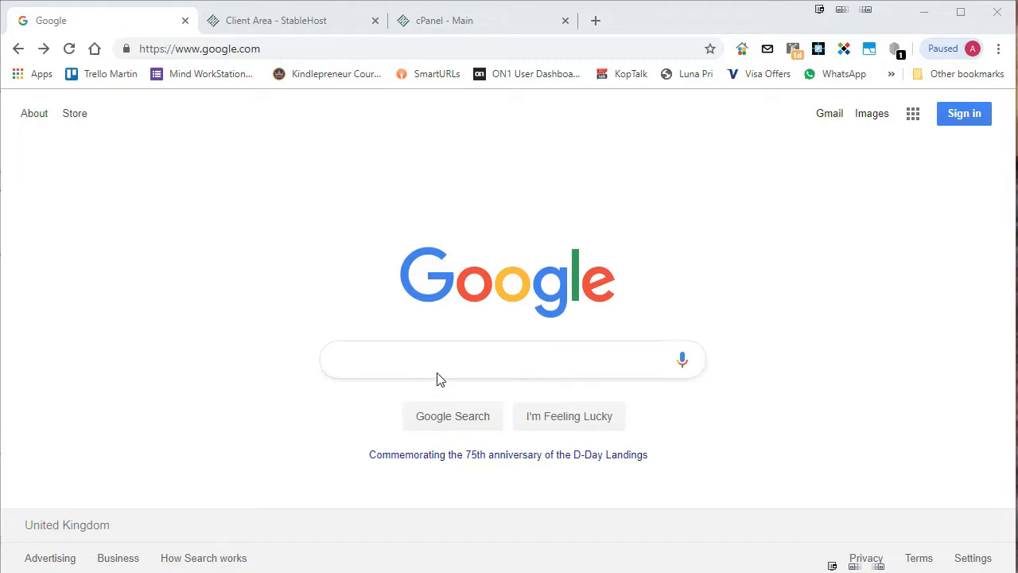
Search Google for 'filezilla' and open the official filezilla-project.org site.
{"action": "left_click", "coordinate": [422, 356]}
{"action": "type", "text": "filezilla"}
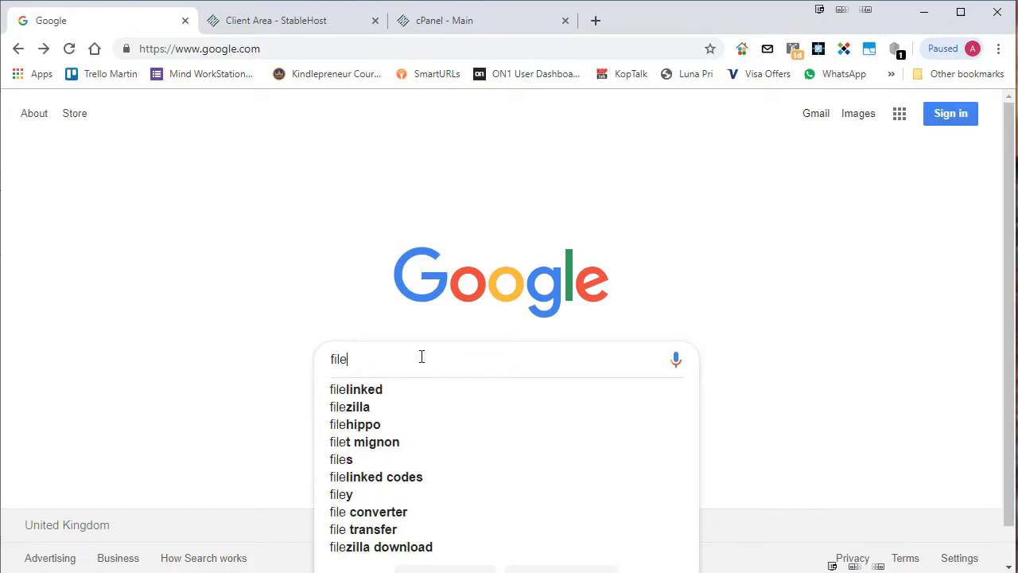
{"action": "key", "text": "Return"}
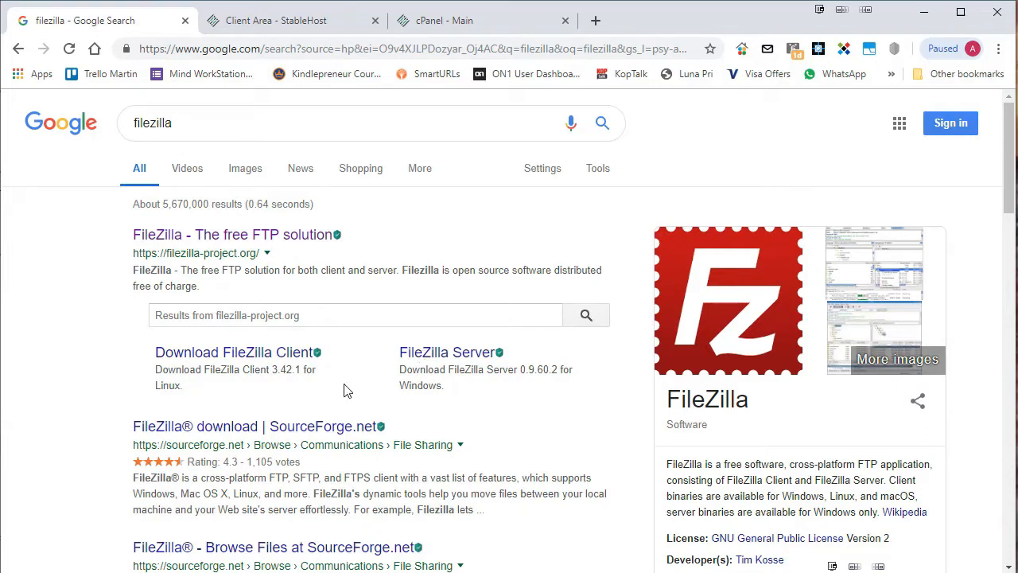
{"action": "left_click", "coordinate": [217, 240]}
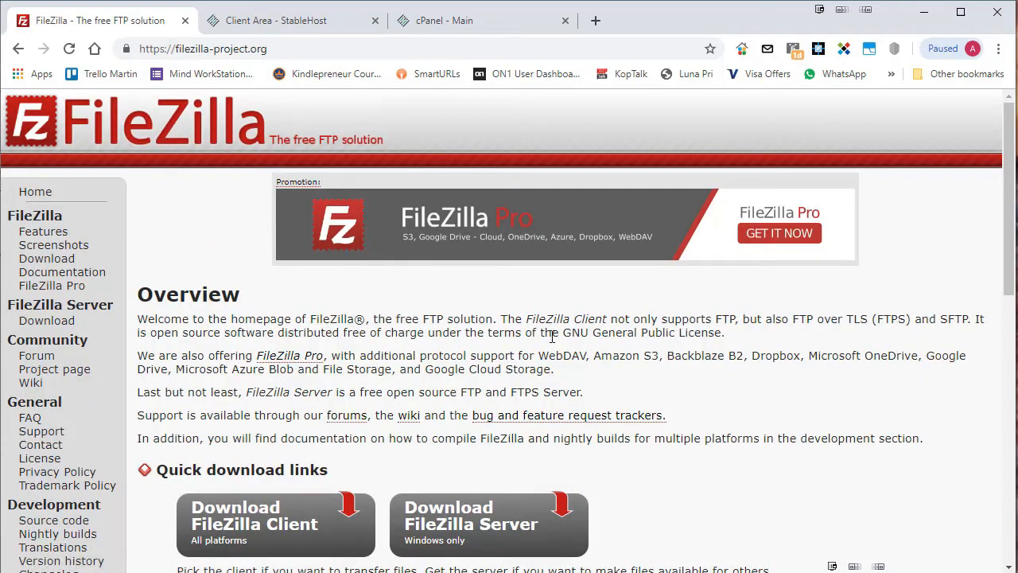
Open the Download FileZilla Client page and show the additional download options for all platforms.
{"action": "scroll", "coordinate": [167, 242], "scroll_direction": "down", "scroll_amount": 1}
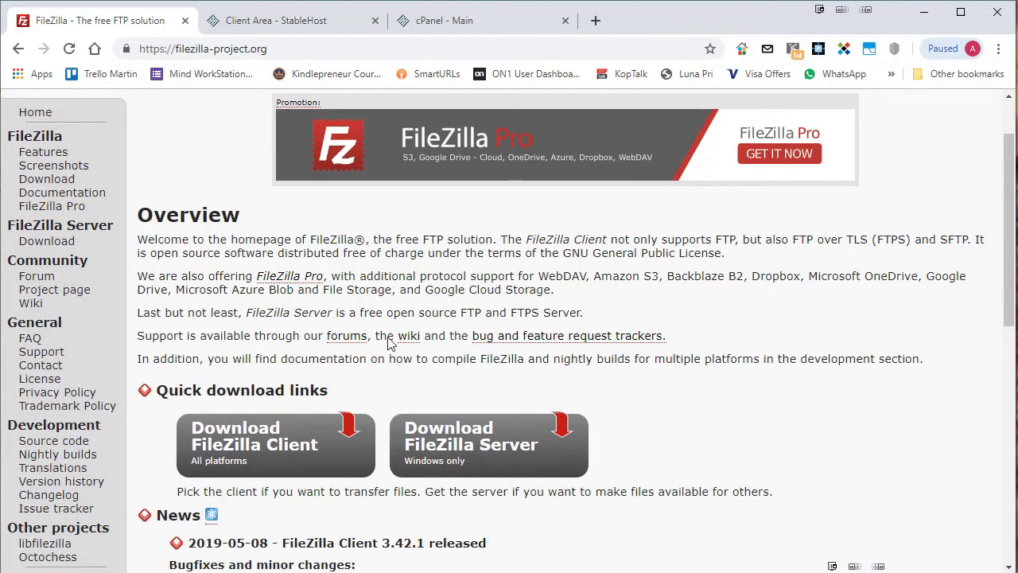
{"action": "left_click", "coordinate": [288, 453]}
{"action": "scroll", "coordinate": [517, 331], "scroll_direction": "down", "scroll_amount": 2}
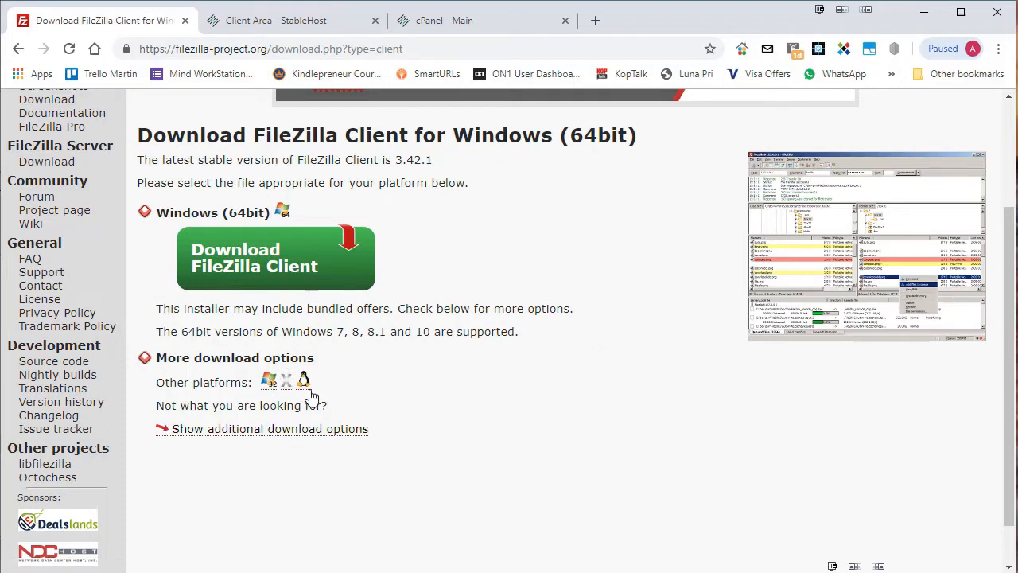
{"action": "left_click", "coordinate": [236, 433]}
{"action": "scroll", "coordinate": [600, 382], "scroll_direction": "down", "scroll_amount": 2}
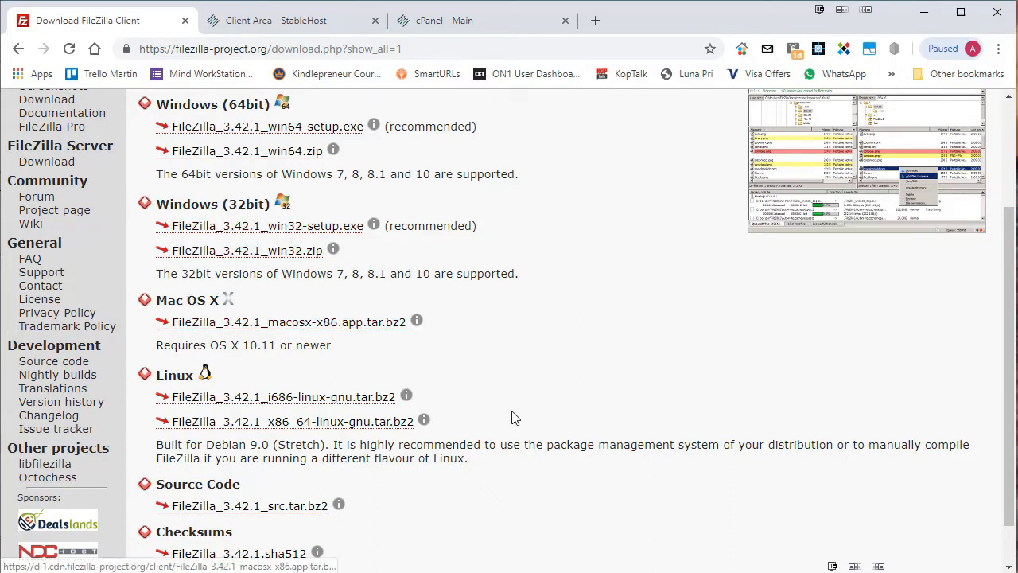
{"action": "scroll", "coordinate": [500, 489], "scroll_direction": "down", "scroll_amount": 1}
{"action": "scroll", "coordinate": [500, 488], "scroll_direction": "up", "scroll_amount": 3}
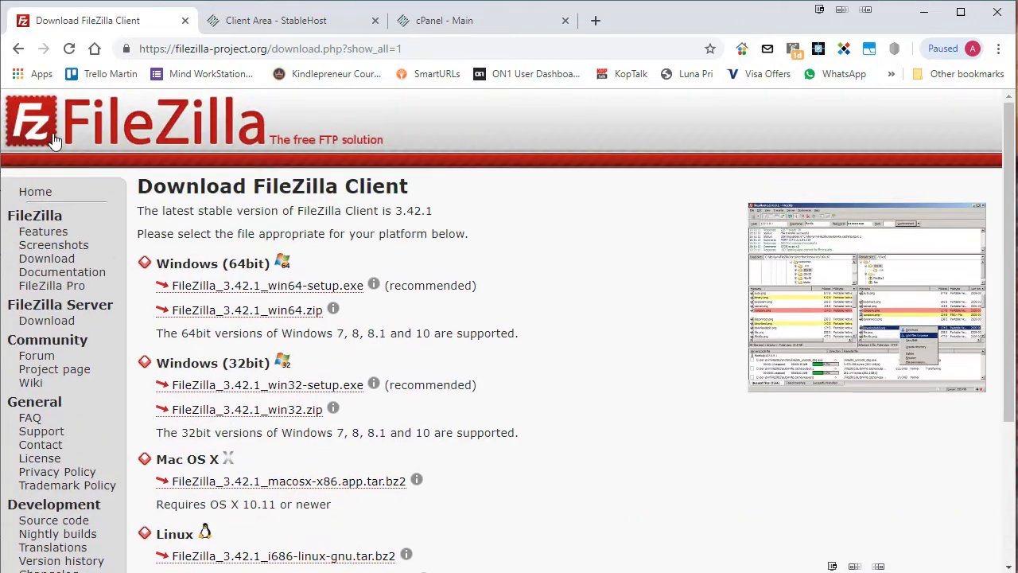
Return to the Windows 64bit client download page and browse FileZilla's local Games folder.
{"action": "left_click", "coordinate": [19, 50]}
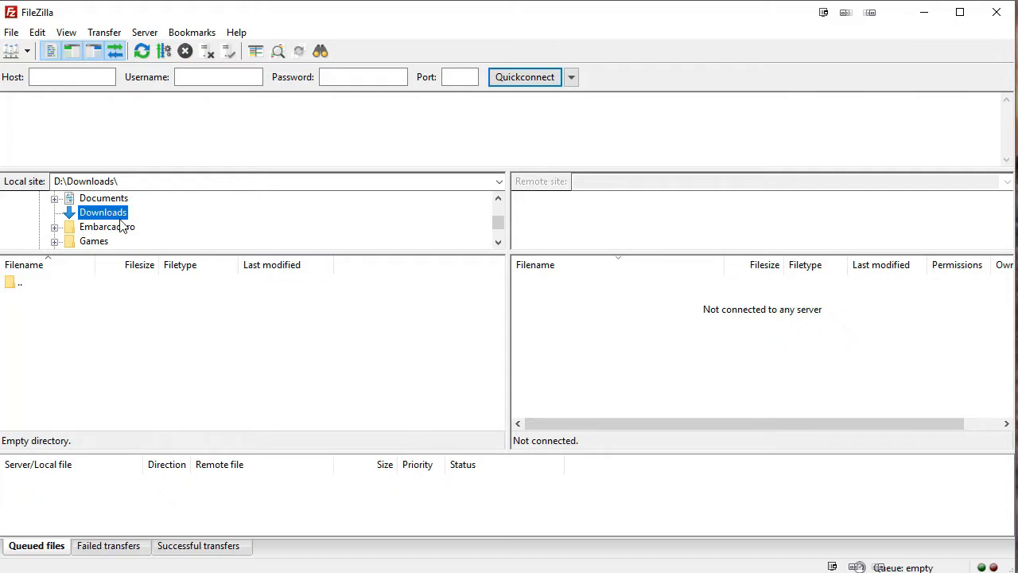
{"action": "left_click", "coordinate": [87, 248]}
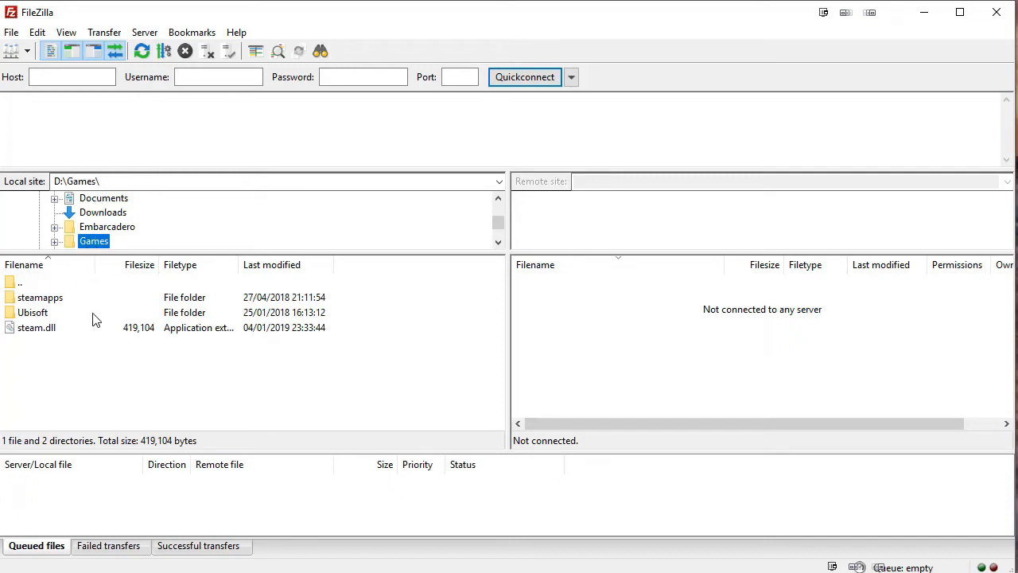
{"action": "scroll", "coordinate": [130, 225], "scroll_direction": "down", "scroll_amount": 1}
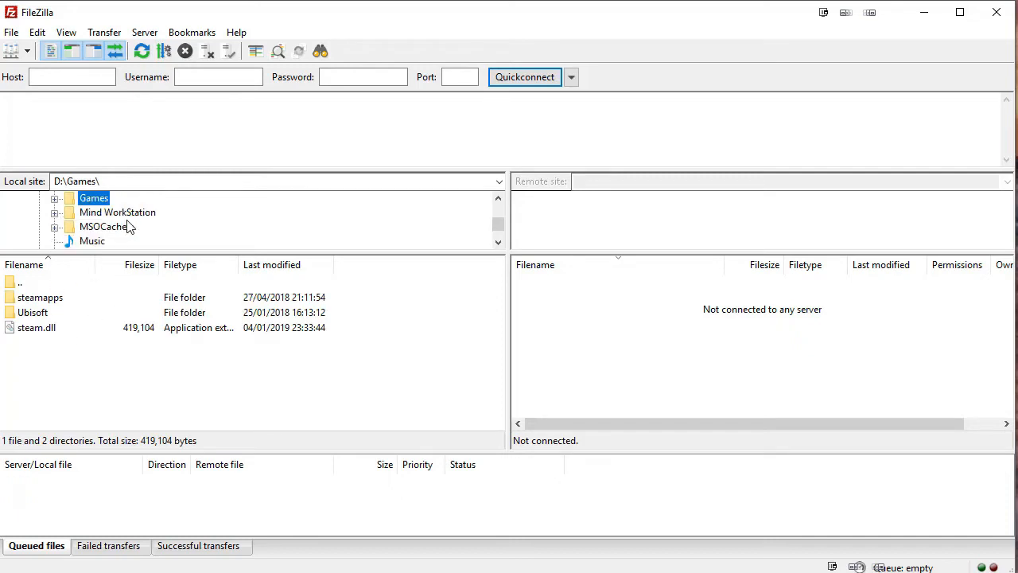
{"action": "scroll", "coordinate": [130, 225], "scroll_direction": "up", "scroll_amount": 2}
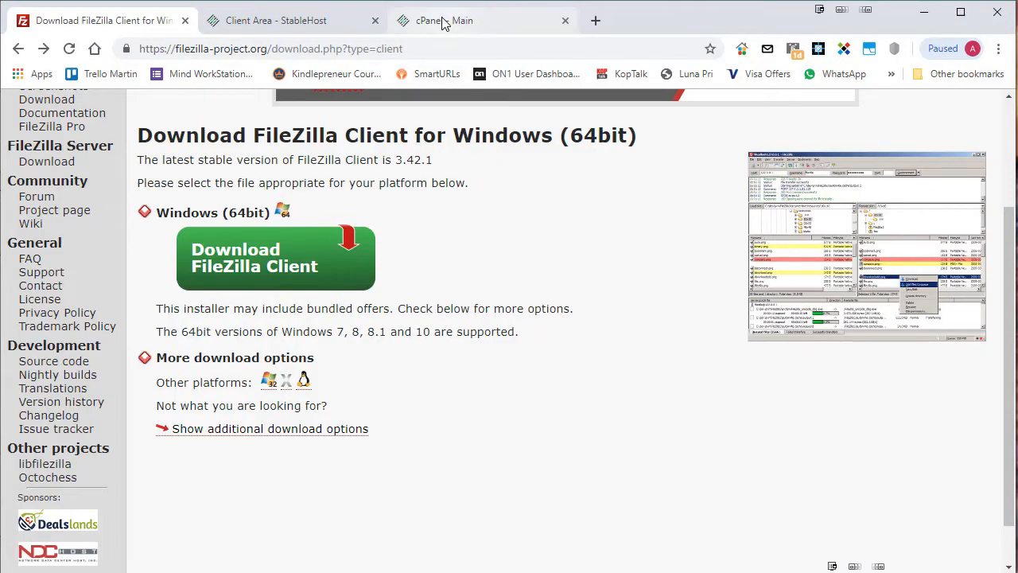
Switch to the cPanel main page tab and close it with Ctrl+W.
{"action": "left_click", "coordinate": [443, 21]}
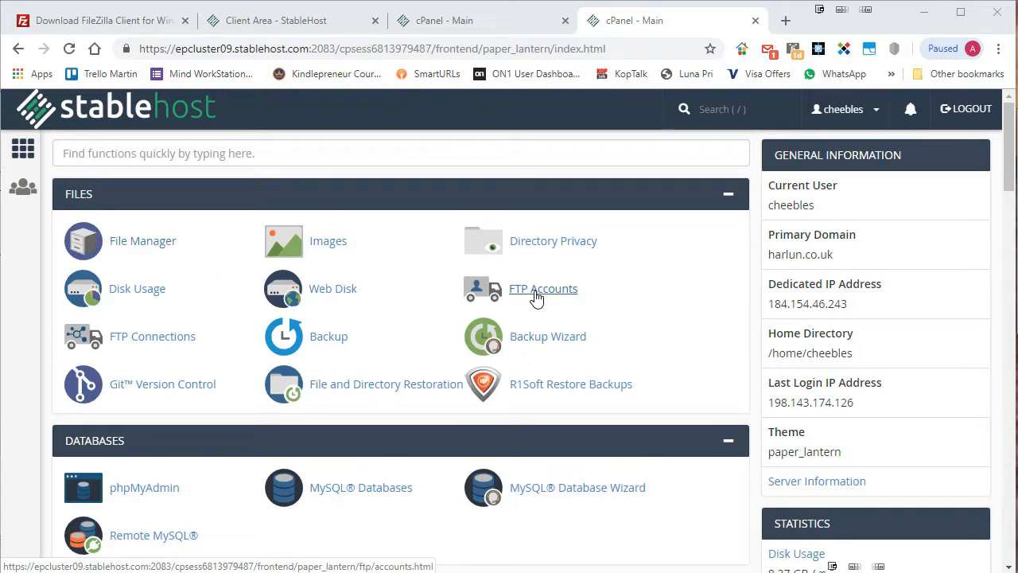
{"action": "key", "text": "ctrl+w"}
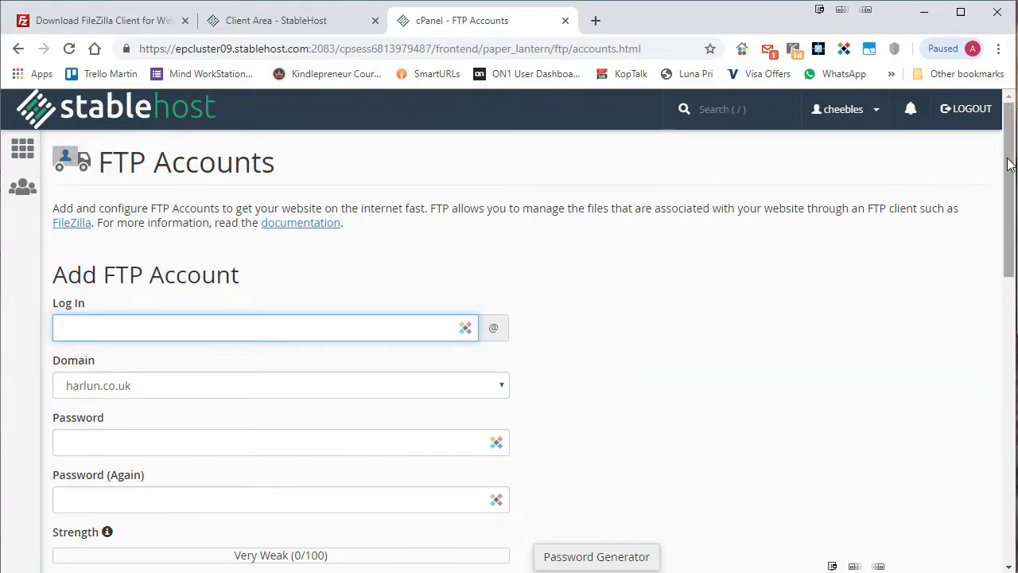
Enter login demo and choose the andyjwilliams.co.uk domain for the new FTP account.
{"action": "left_click_drag", "start_coordinate": [1009, 164], "coordinate": [1009, 204]}
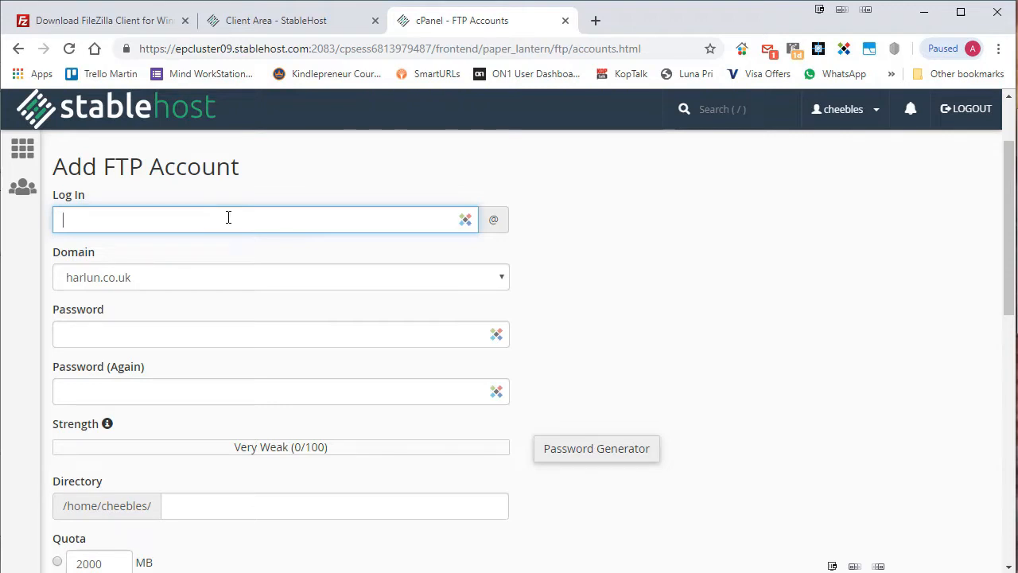
{"action": "type", "text": "mo"}
{"action": "right_click", "coordinate": [265, 275]}
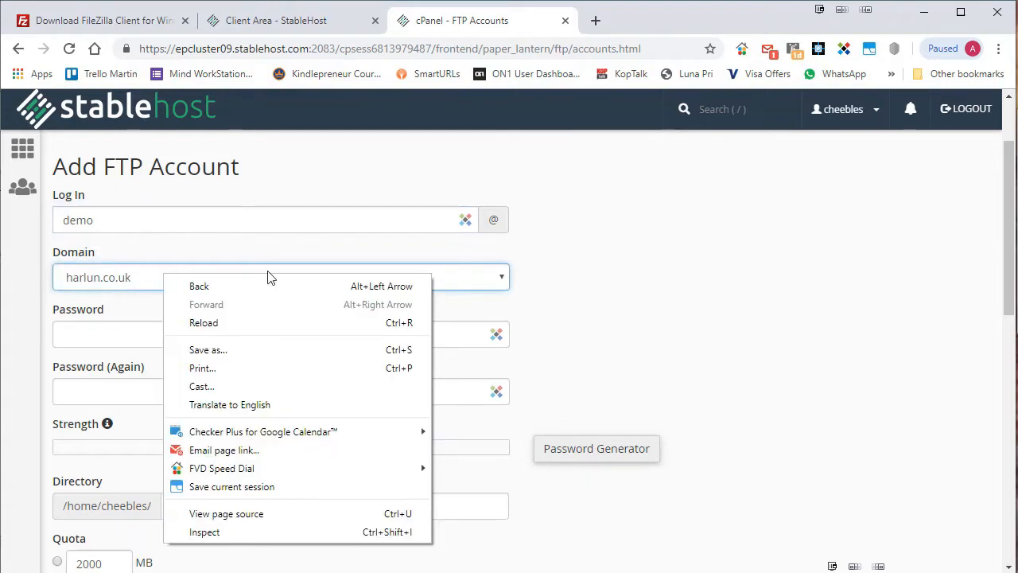
{"action": "left_click", "coordinate": [691, 264]}
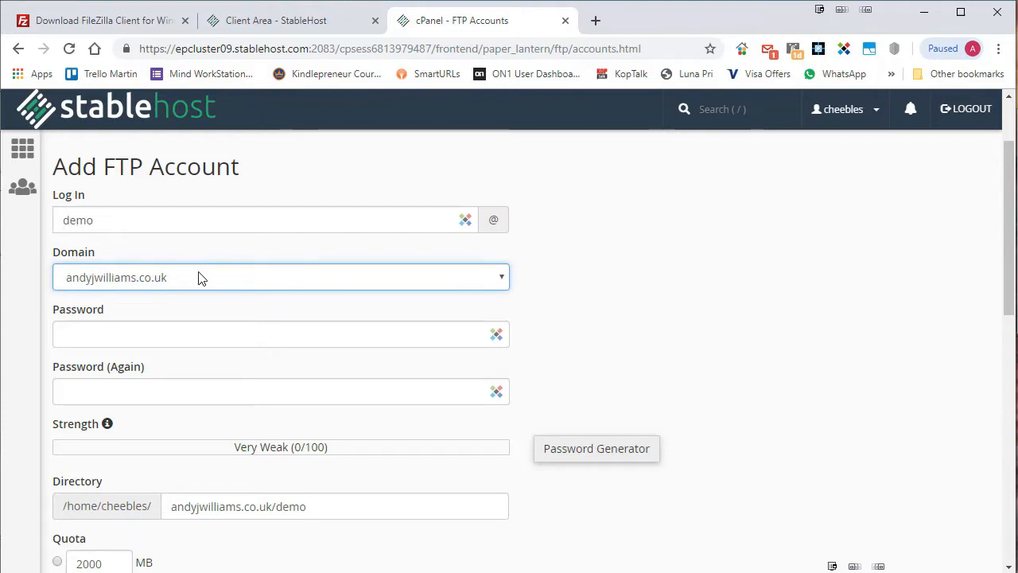
Type the account password and repeat it until both match, then review the suggested directory.
{"action": "left_click", "coordinate": [76, 334]}
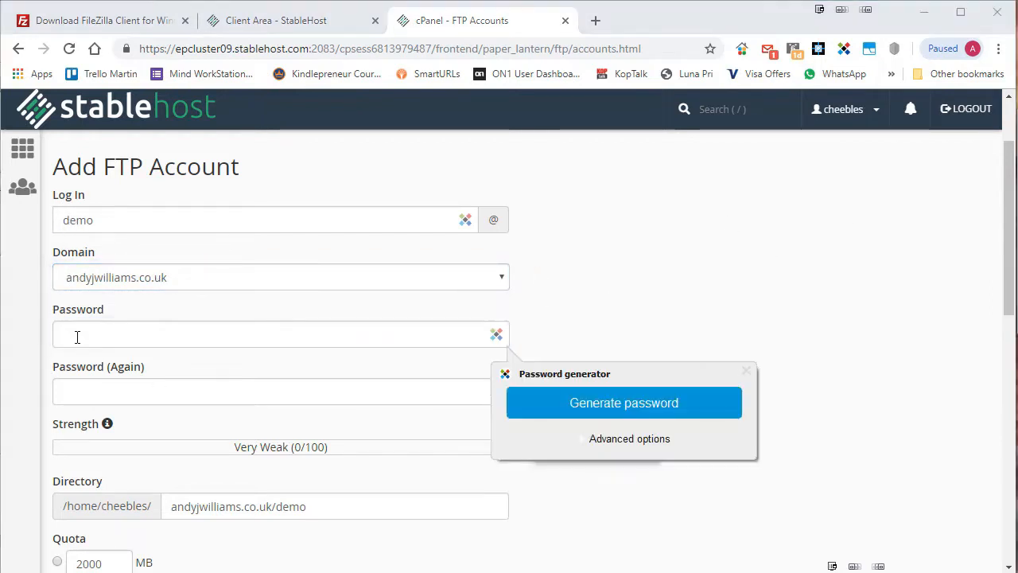
{"action": "left_click", "coordinate": [78, 336]}
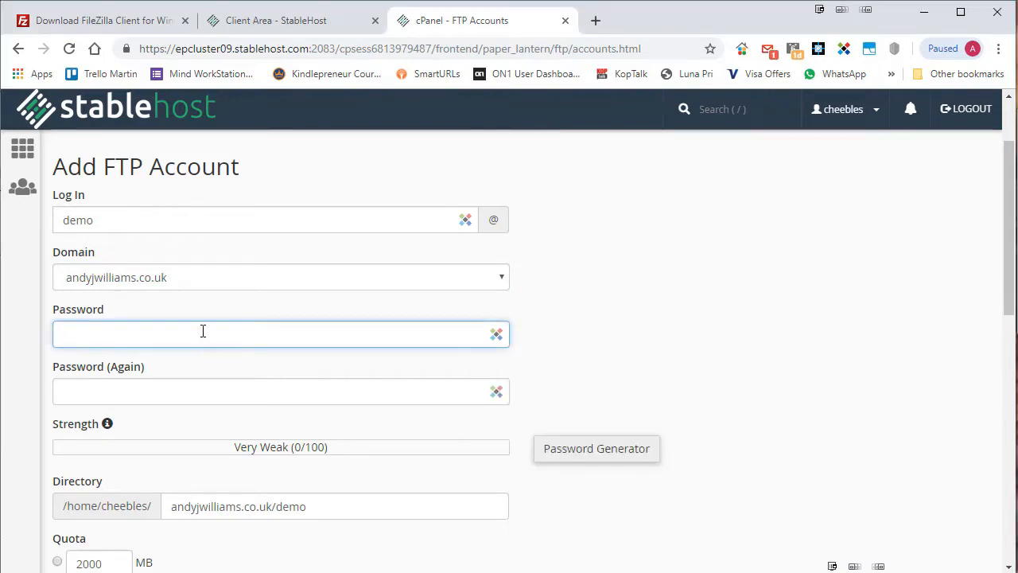
{"action": "type", "text": "demo"}
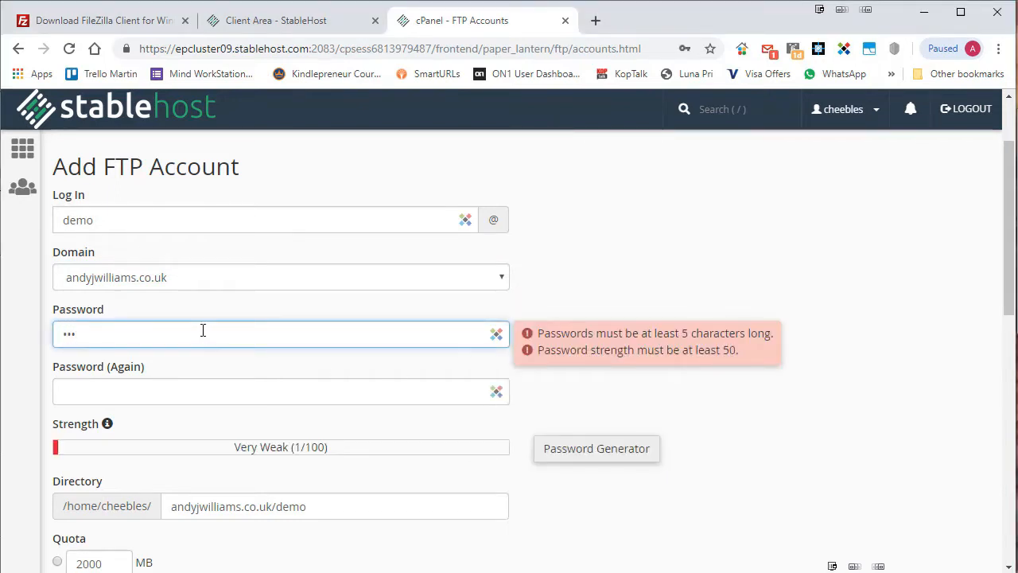
{"action": "type", "text": "12•••"}
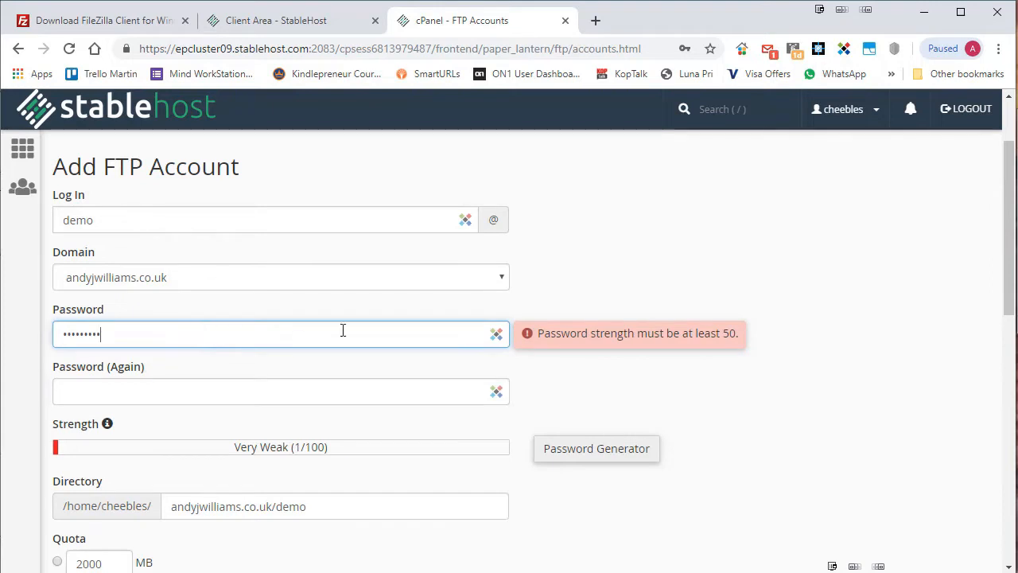
{"action": "left_click", "coordinate": [99, 390]}
{"action": "type", "text": "••"}
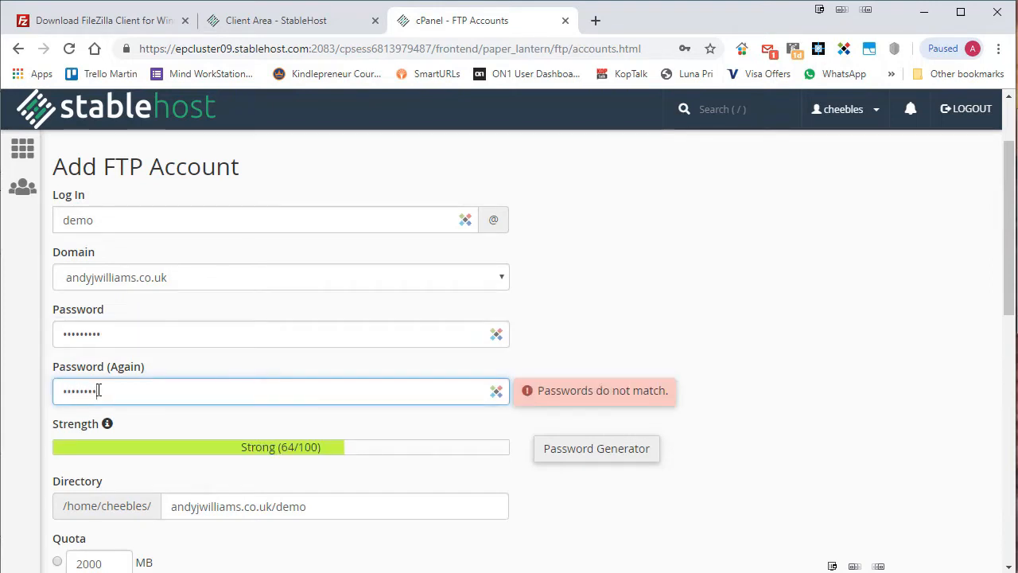
{"action": "type", "text": "5"}
{"action": "left_click", "coordinate": [620, 358]}
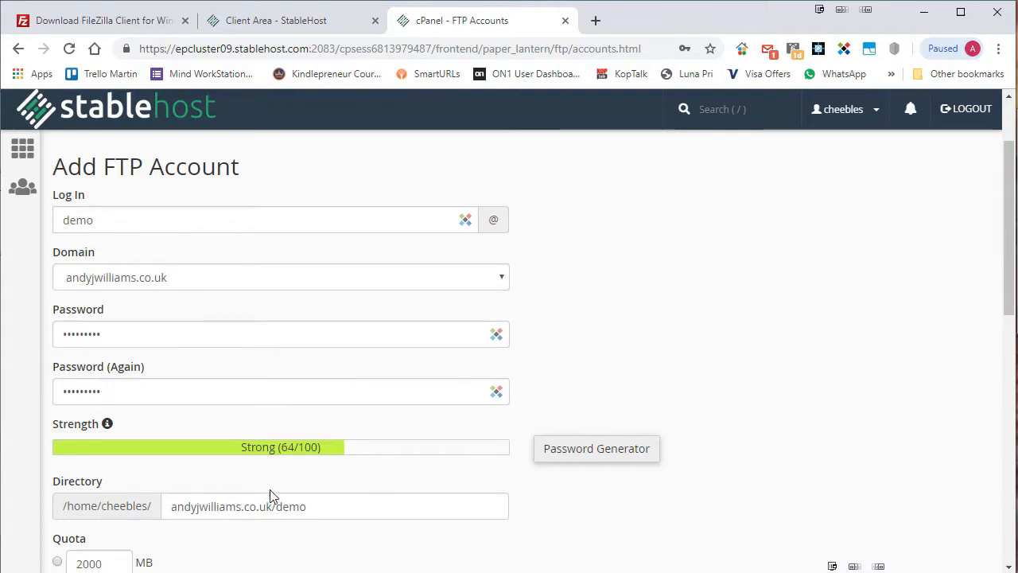
{"action": "left_click_drag", "start_coordinate": [1009, 209], "coordinate": [1010, 237]}
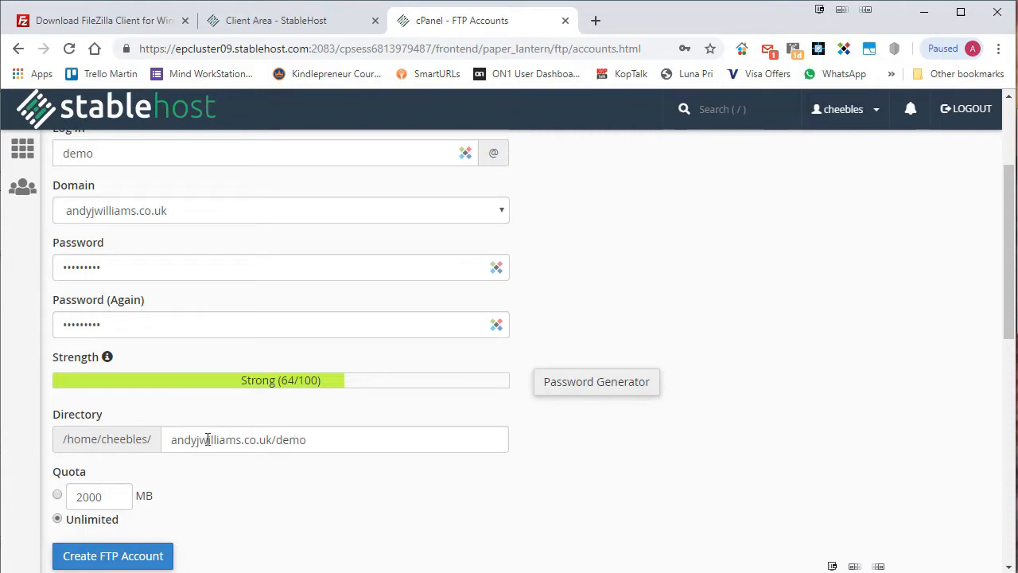
{"action": "left_click_drag", "start_coordinate": [173, 437], "coordinate": [361, 445]}
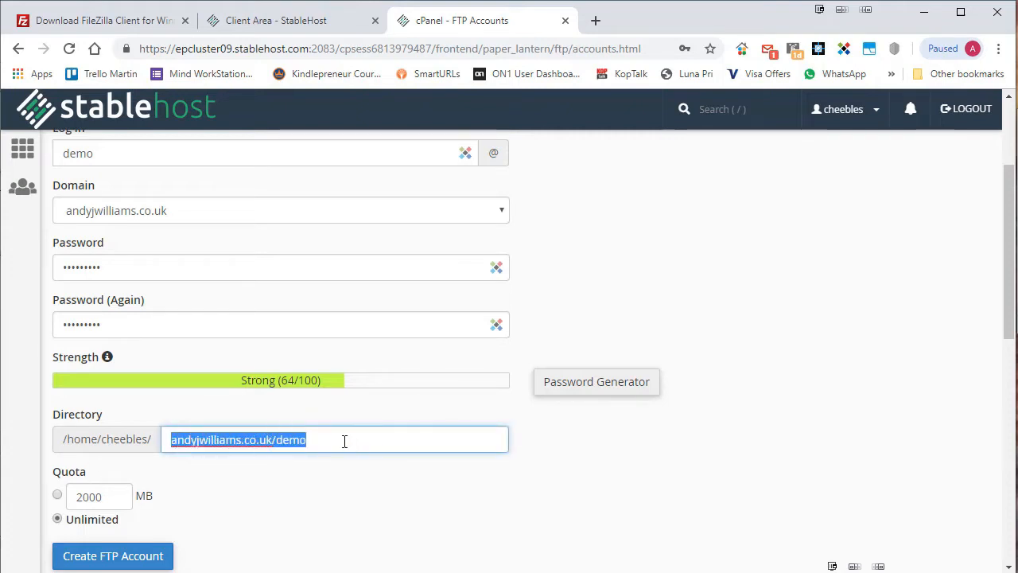
{"action": "left_click", "coordinate": [344, 441]}
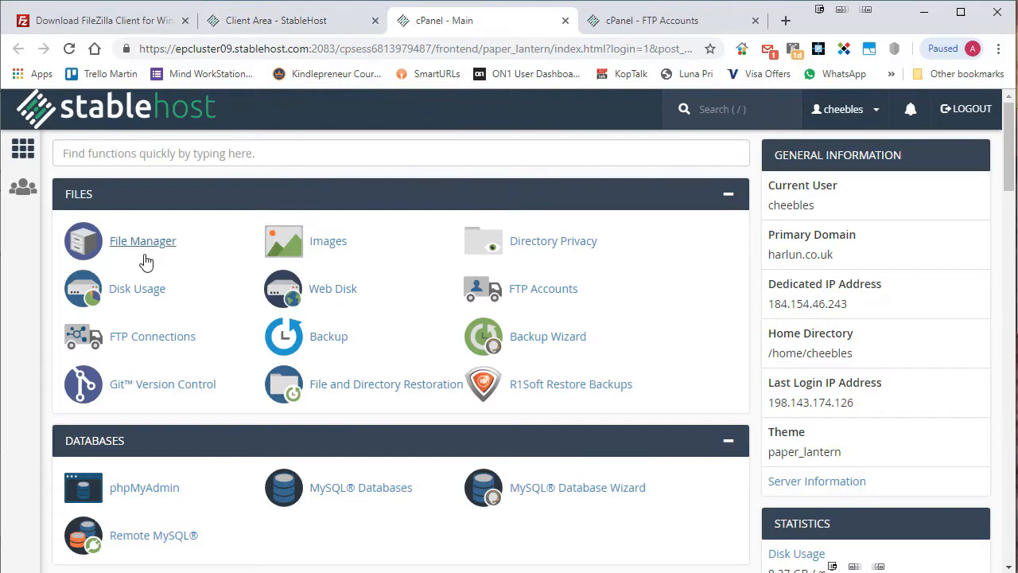
Open cPanel File Manager in a new tab alongside the FTP account form.
{"action": "left_click", "coordinate": [141, 241]}
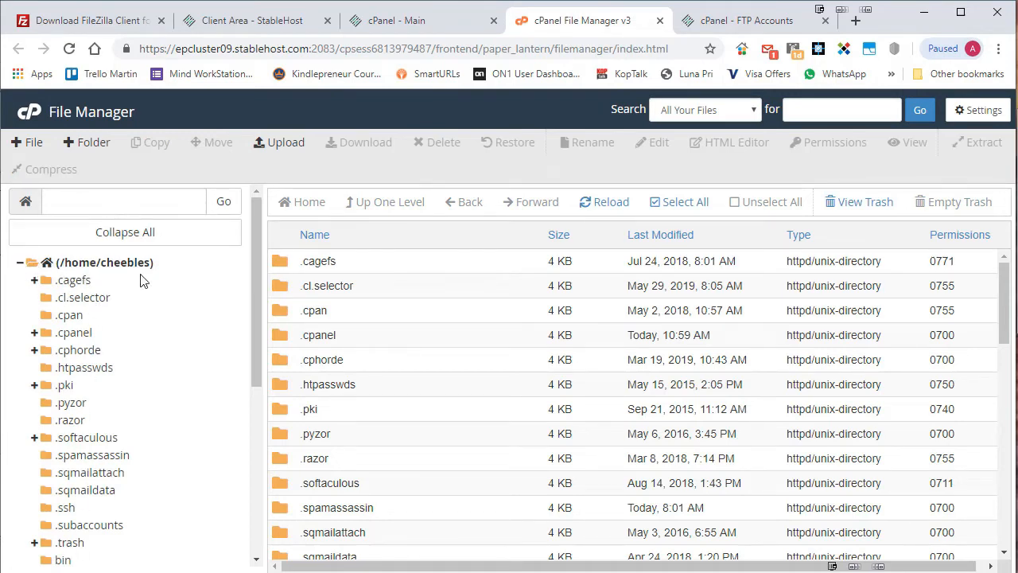
{"action": "left_click", "coordinate": [724, 22]}
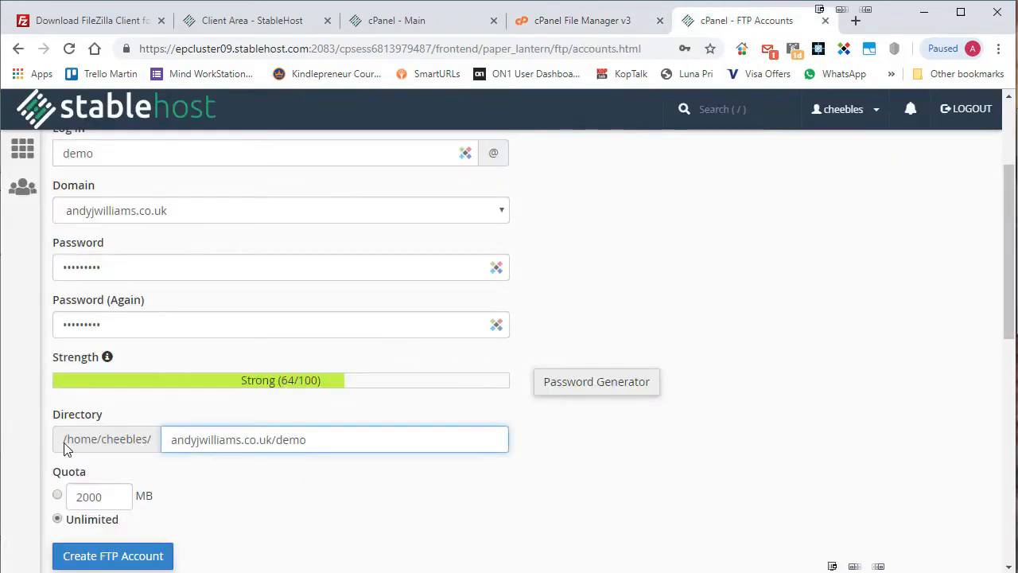
{"action": "mouse_move", "coordinate": [152, 442]}
{"action": "left_mouse_down"}
{"action": "mouse_move", "coordinate": [77, 439]}
{"action": "mouse_move", "coordinate": [152, 439]}
{"action": "left_mouse_up"}
{"action": "left_click", "coordinate": [558, 26]}
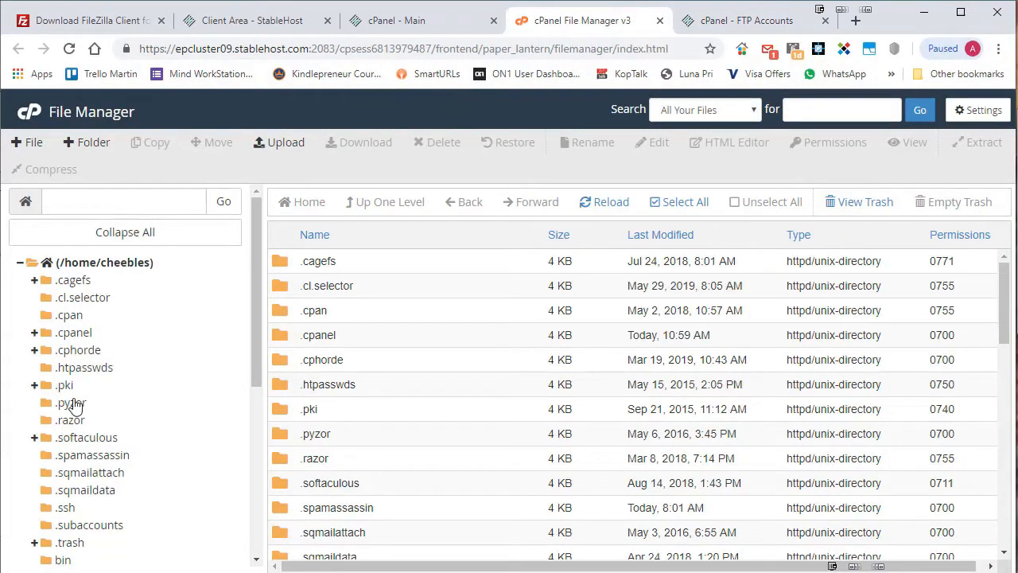
{"action": "left_click", "coordinate": [728, 13]}
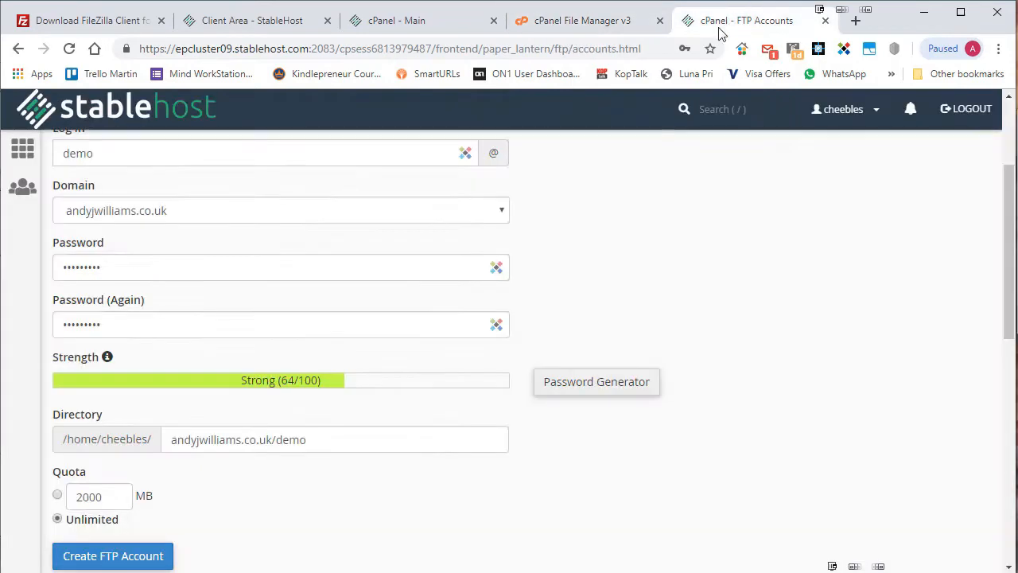
Delete the suggested andyjwilliams.co.uk/demo path from the Directory field.
{"action": "left_click_drag", "start_coordinate": [172, 439], "coordinate": [404, 437]}
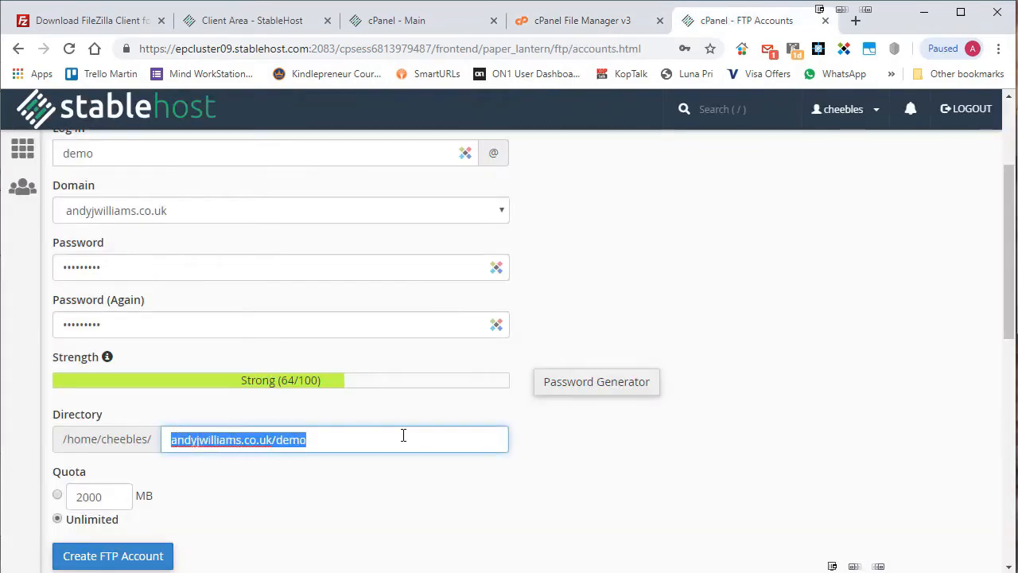
{"action": "left_click", "coordinate": [580, 22]}
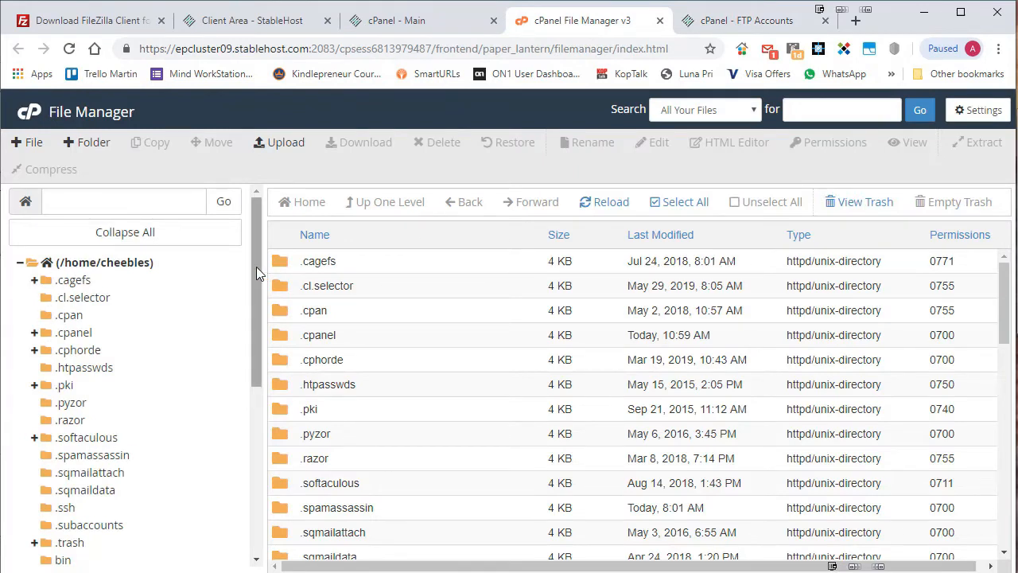
{"action": "scroll", "coordinate": [255, 271], "scroll_direction": "down", "scroll_amount": 3}
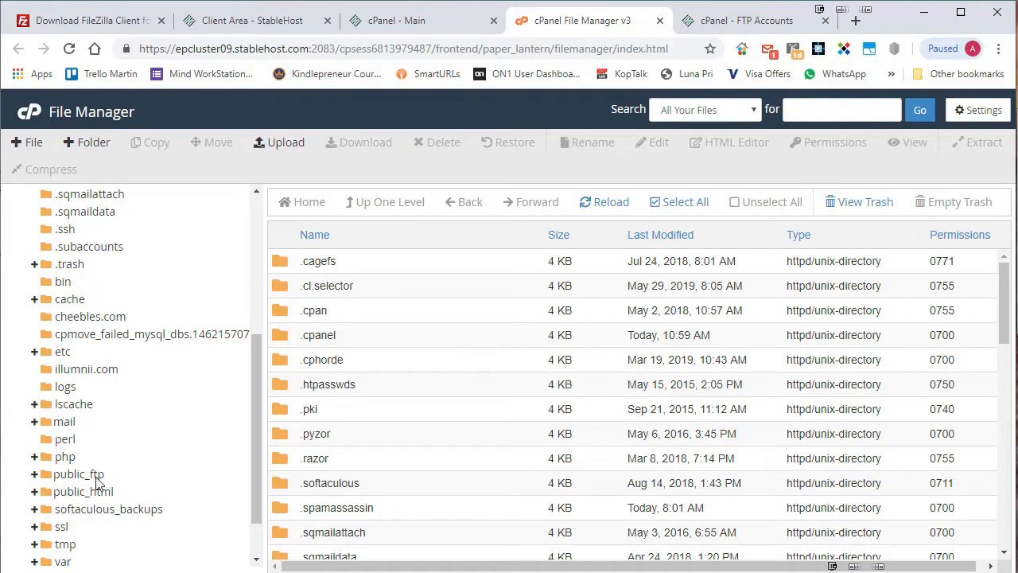
{"action": "left_click", "coordinate": [747, 21]}
{"action": "left_click_drag", "start_coordinate": [368, 443], "coordinate": [294, 440]}
{"action": "key", "text": "BackSpace"}
Set Directory to public_html and expand public_html in File Manager to find andyjwilliams.co.uk.
{"action": "type", "text": "p"}
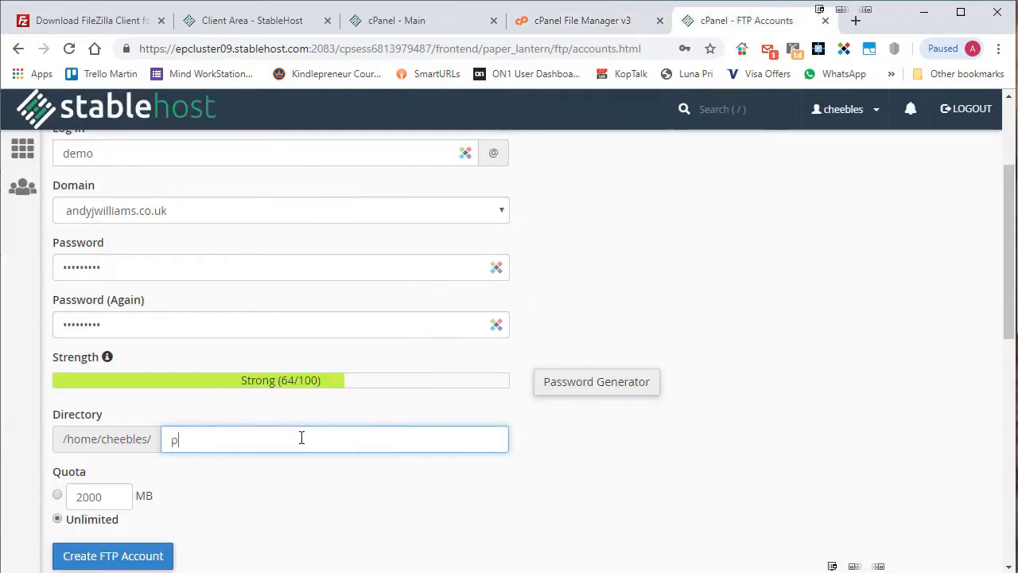
{"action": "type", "text": "ublic_html"}
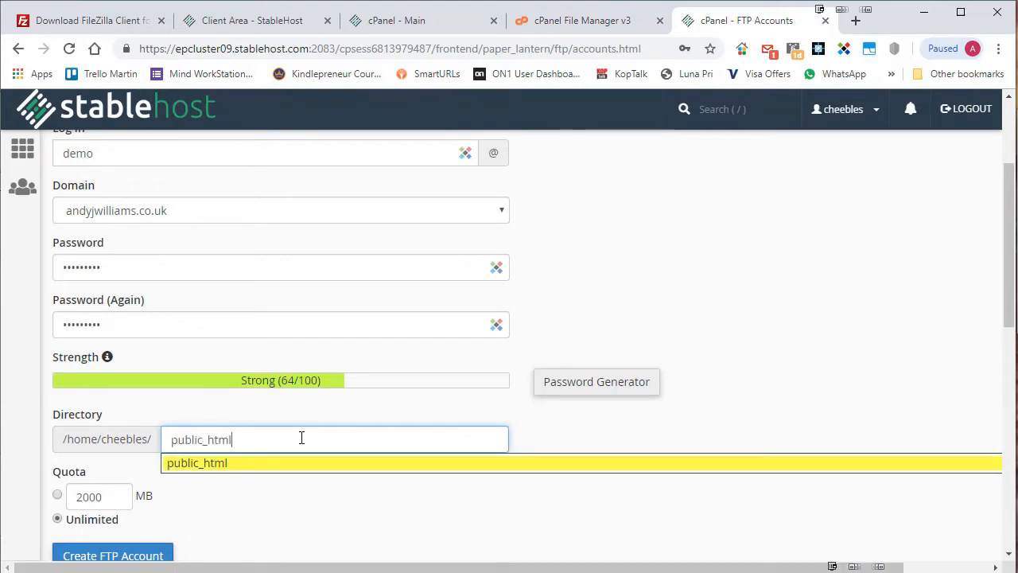
{"action": "left_click", "coordinate": [265, 468]}
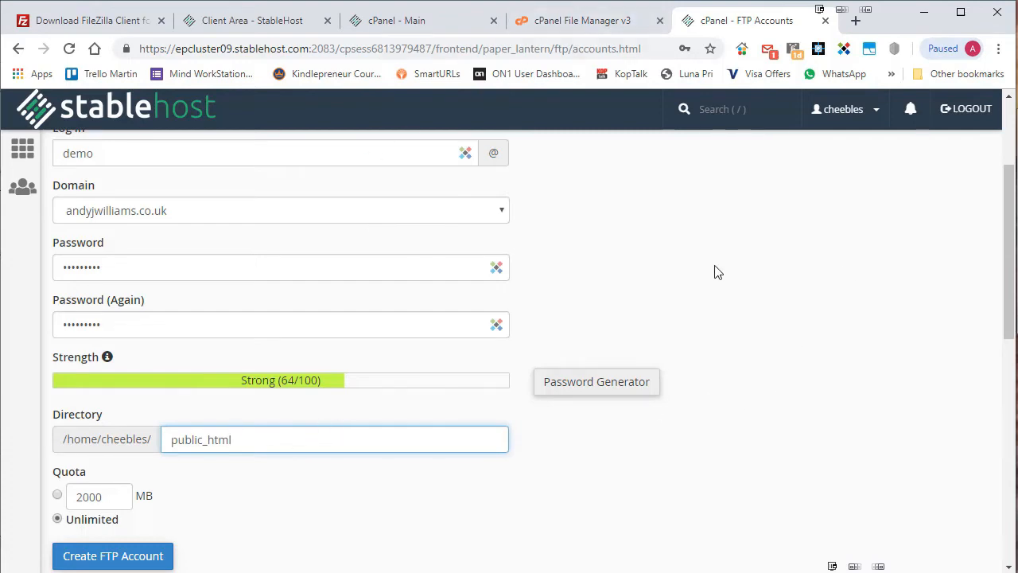
{"action": "left_click", "coordinate": [585, 21]}
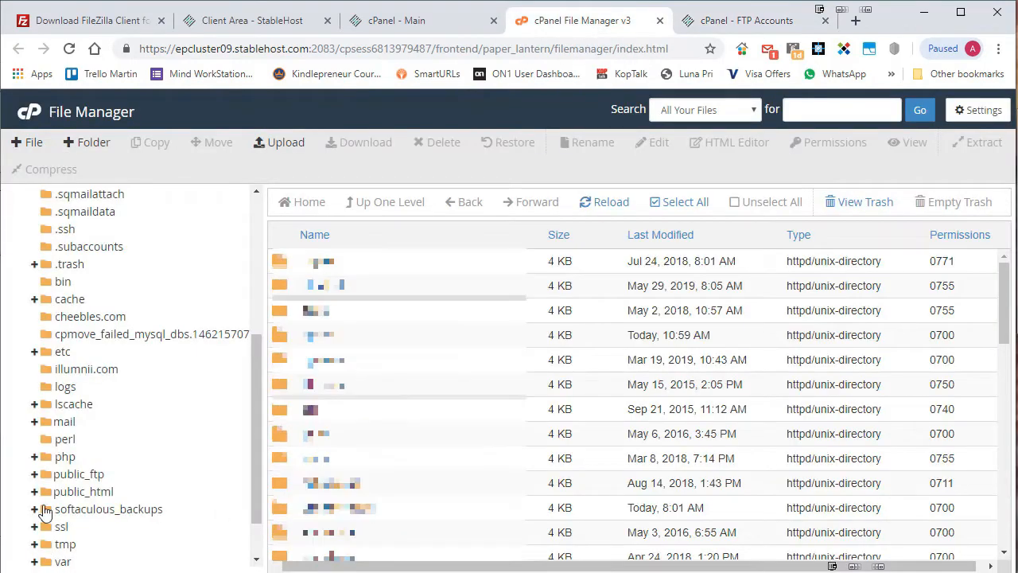
{"action": "left_click", "coordinate": [57, 493]}
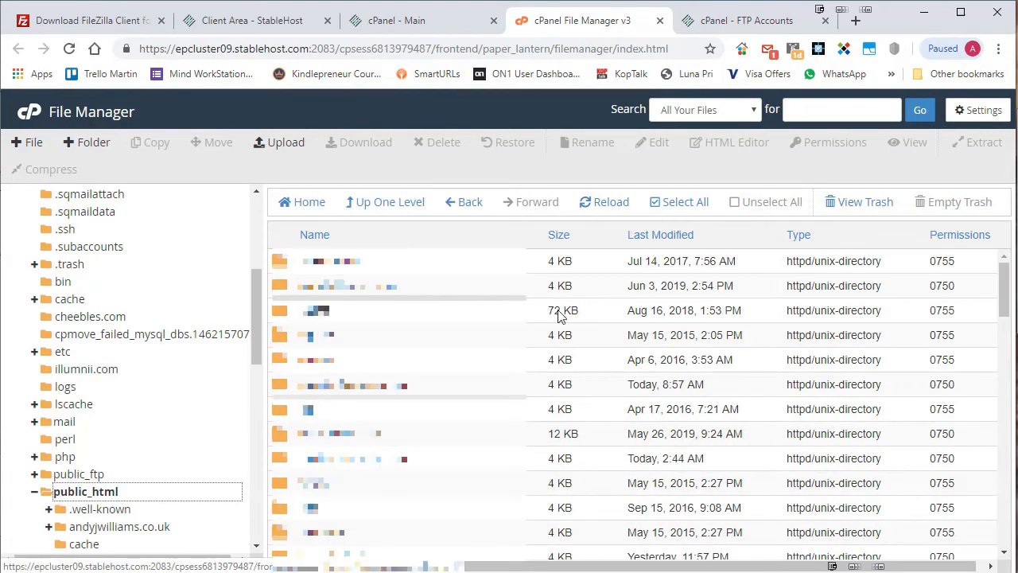
{"action": "mouse_move", "coordinate": [1006, 295]}
{"action": "left_mouse_down"}
{"action": "mouse_move", "coordinate": [990, 497]}
{"action": "mouse_move", "coordinate": [1017, 284]}
{"action": "mouse_move", "coordinate": [1006, 322]}
{"action": "mouse_move", "coordinate": [1006, 296]}
{"action": "left_mouse_up"}
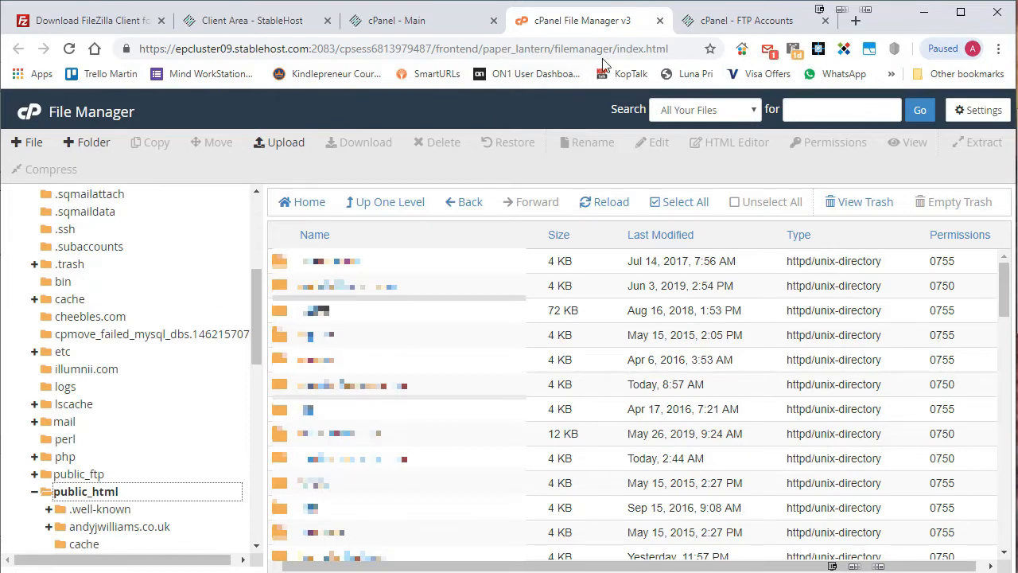
{"action": "left_click", "coordinate": [736, 24]}
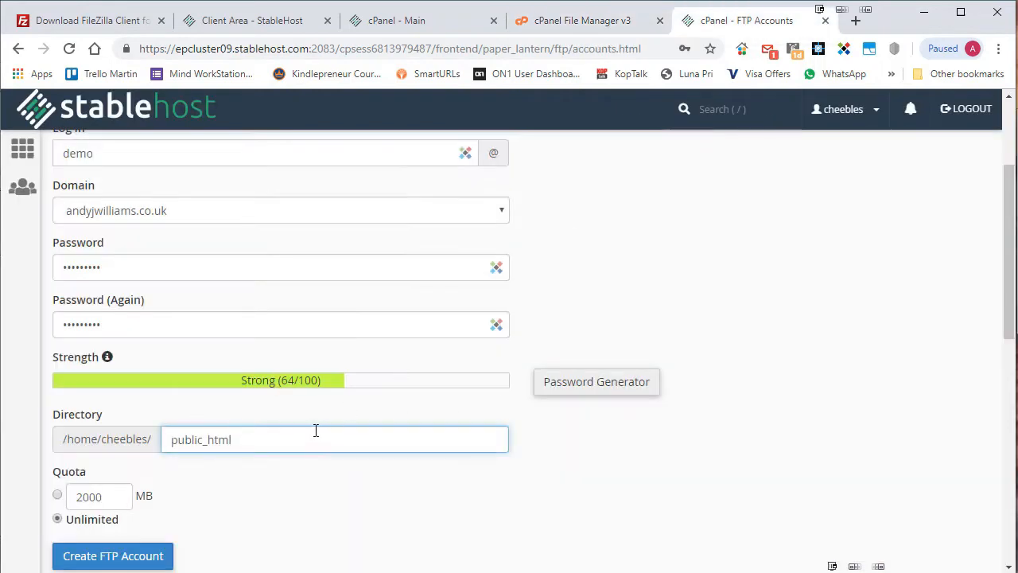
Extend the Directory to the public_html/andyjwilliams.co.uk suggestion.
{"action": "type", "text": "/andyjwilliams"}
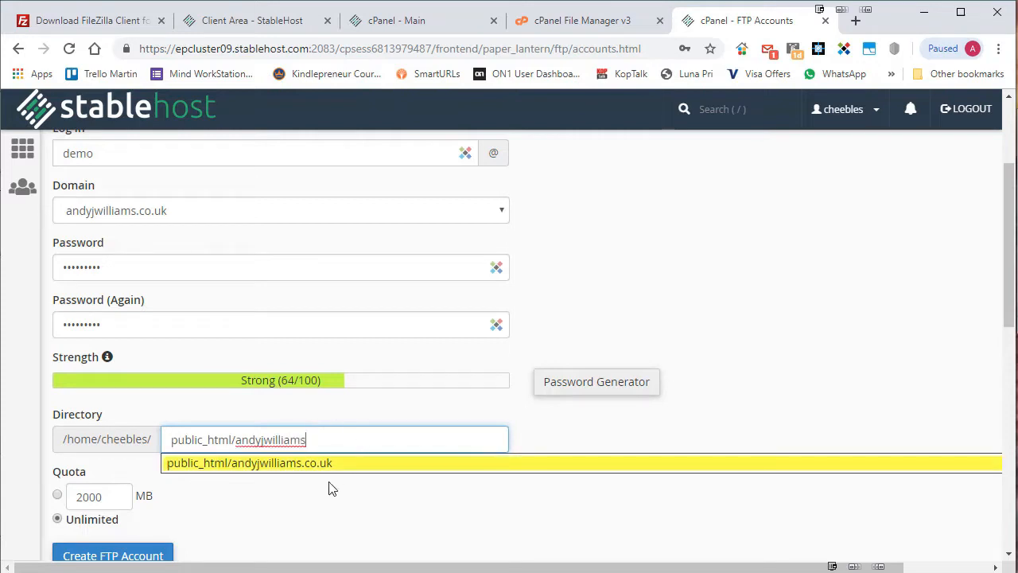
{"action": "left_click", "coordinate": [308, 466]}
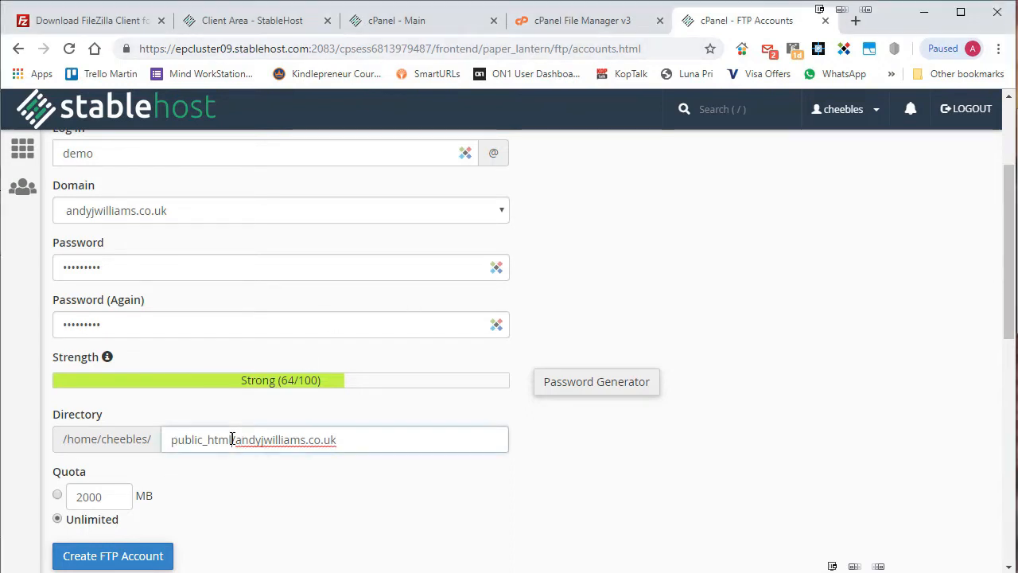
{"action": "left_click_drag", "start_coordinate": [232, 439], "coordinate": [376, 437]}
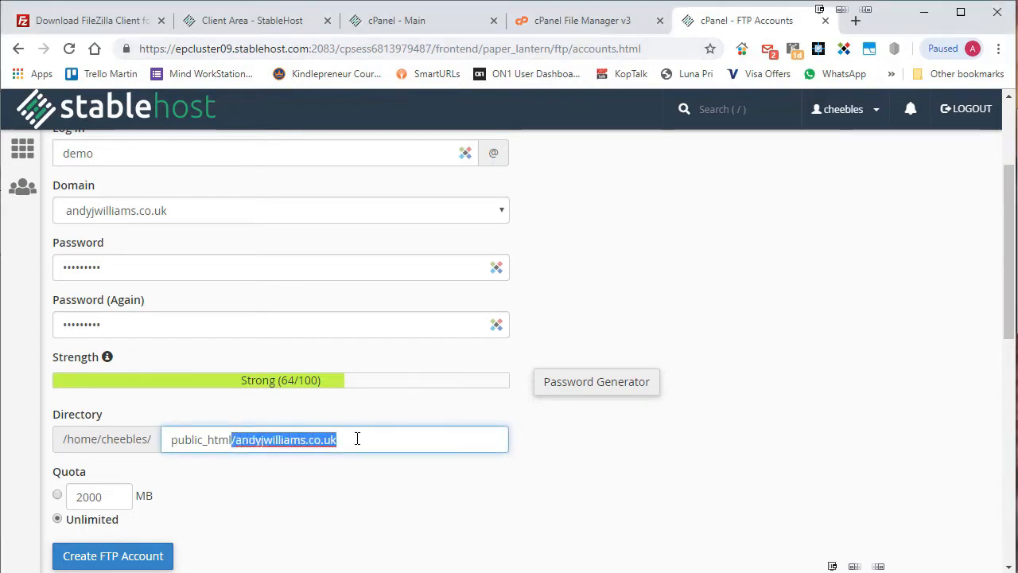
{"action": "left_click", "coordinate": [255, 440]}
Delete the andyjwilliams.co.uk part so the Directory is public_html again.
{"action": "left_click_drag", "start_coordinate": [233, 440], "coordinate": [344, 438]}
{"action": "left_click", "coordinate": [250, 439]}
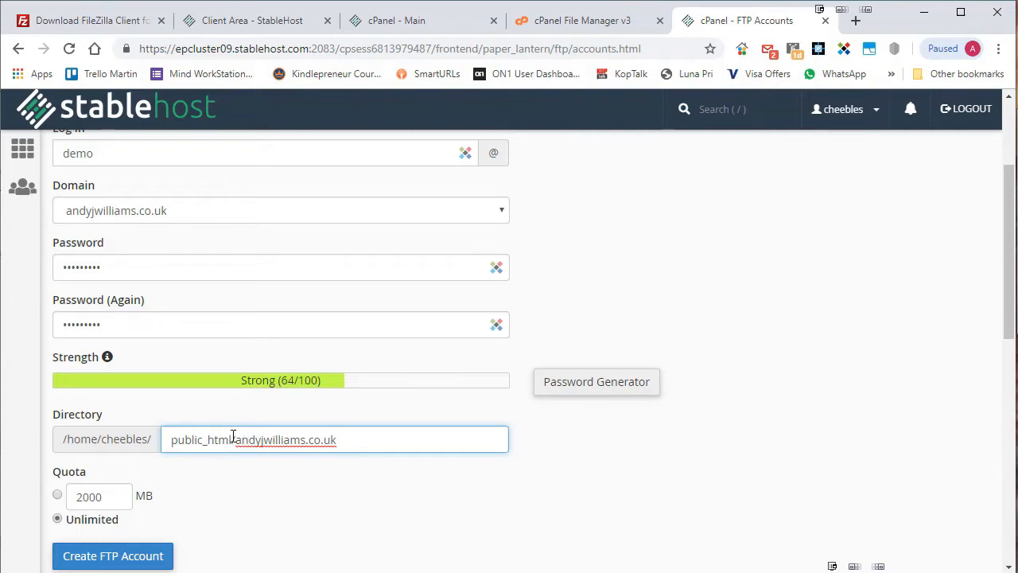
{"action": "left_click_drag", "start_coordinate": [235, 439], "coordinate": [342, 439]}
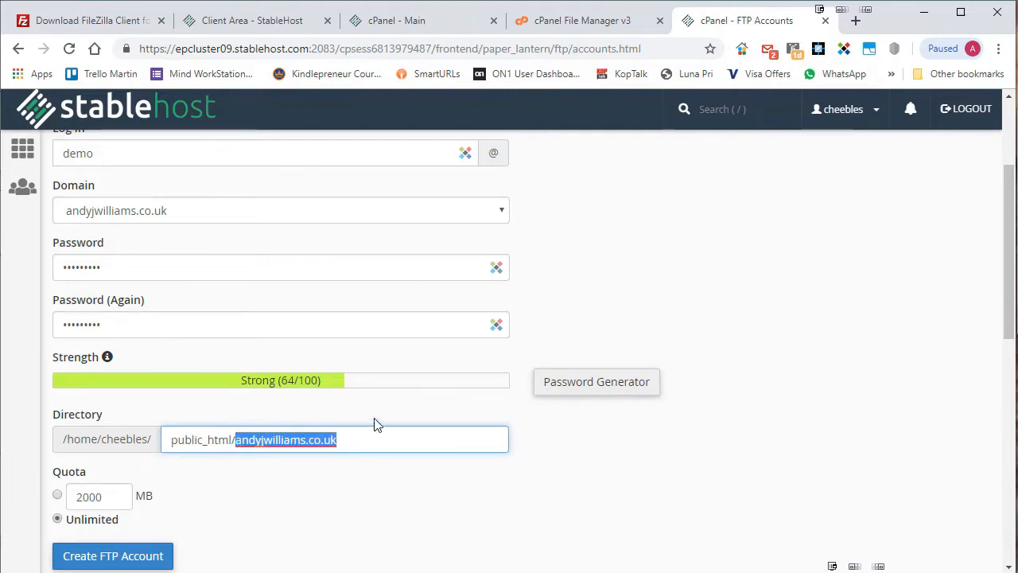
{"action": "key", "text": "BackSpace"}
{"action": "key", "text": "BackSpace"}
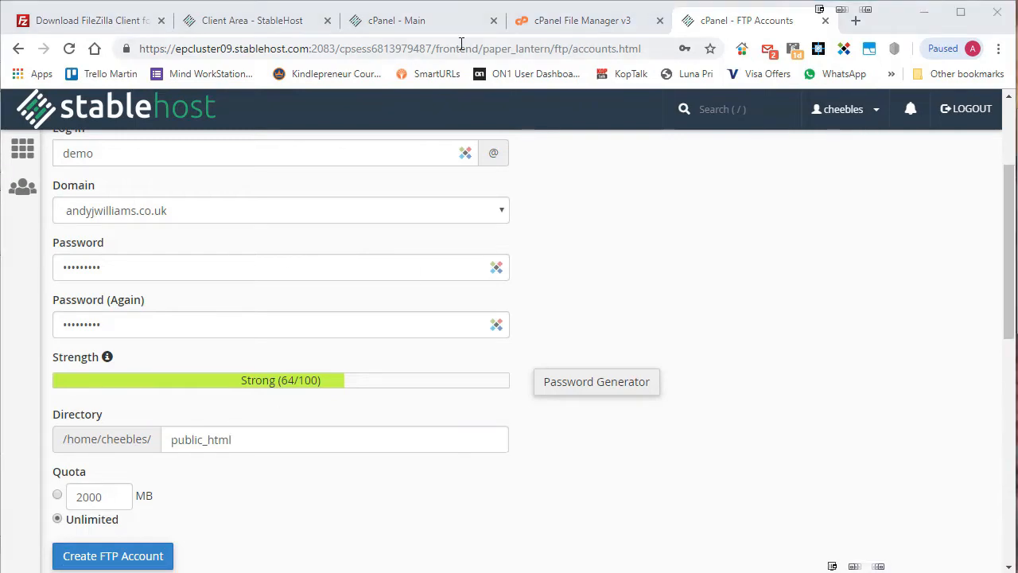
{"action": "left_click", "coordinate": [576, 22]}
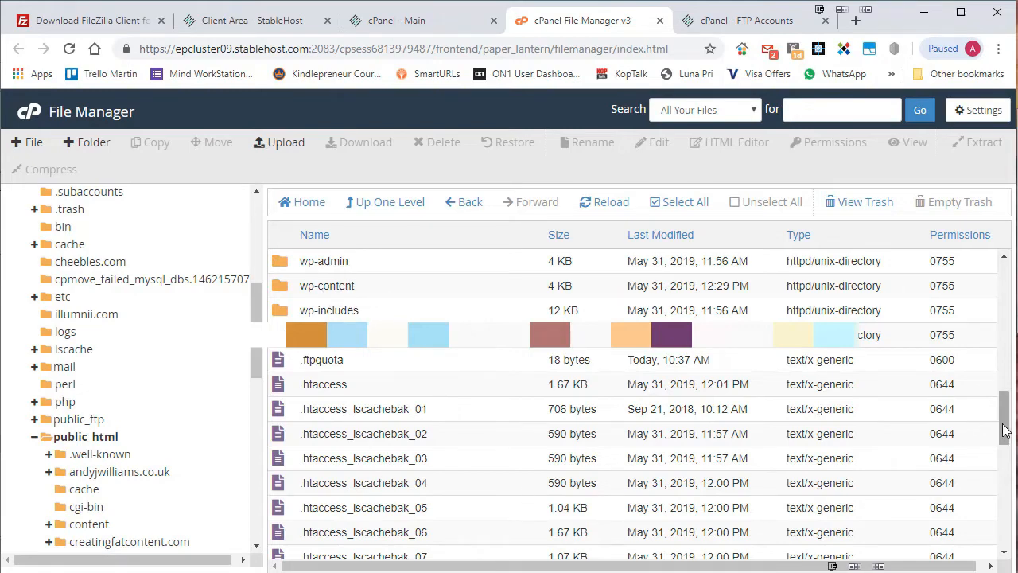
Browse the andyjwilliams.co.uk folder's WordPress files in File Manager, then return to the FTP Accounts form.
{"action": "scroll", "coordinate": [1004, 430], "scroll_direction": "down", "scroll_amount": 4}
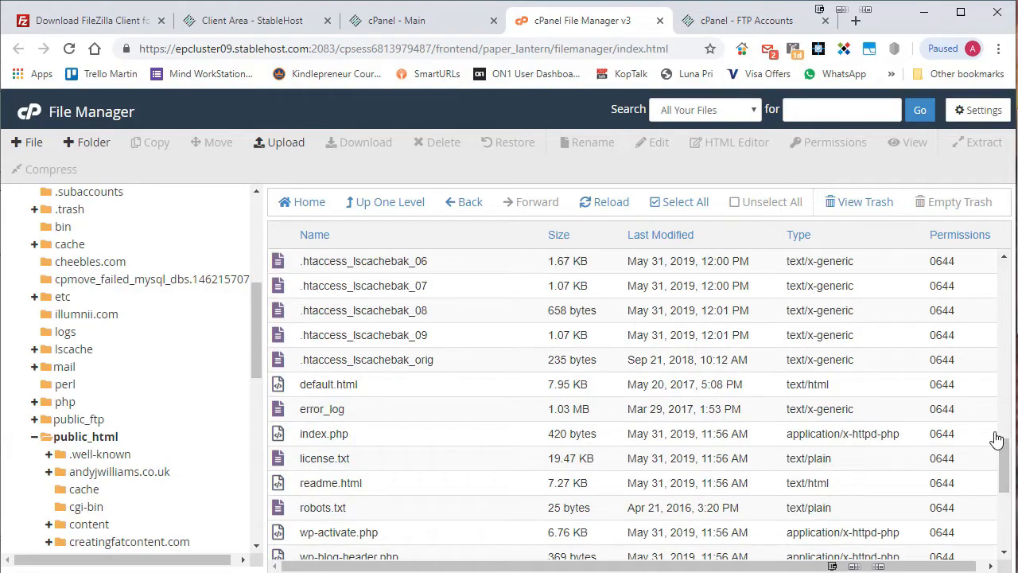
{"action": "scroll", "coordinate": [1004, 477], "scroll_direction": "down", "scroll_amount": 2}
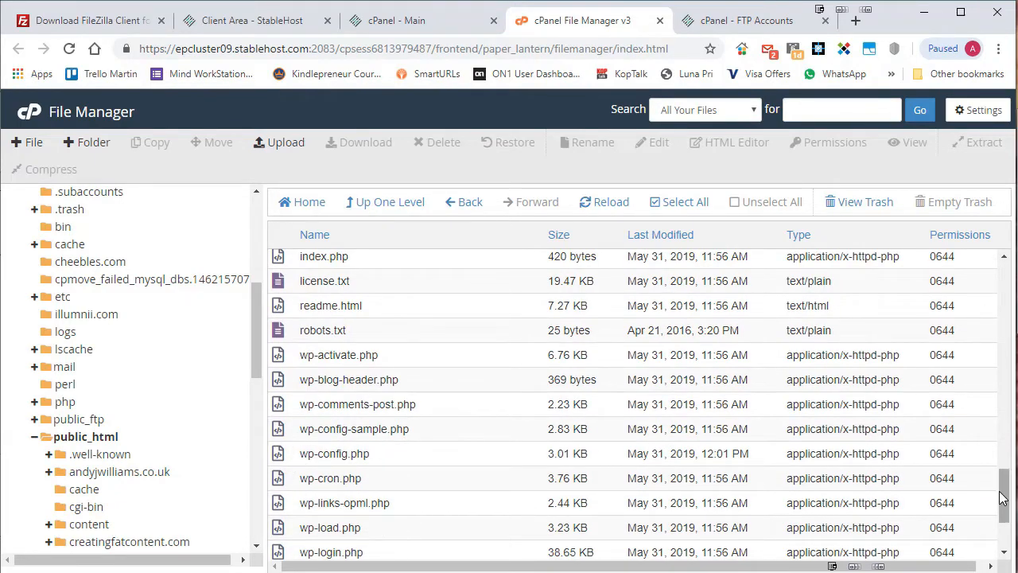
{"action": "mouse_move", "coordinate": [1003, 493]}
{"action": "left_mouse_down"}
{"action": "mouse_move", "coordinate": [1003, 509]}
{"action": "mouse_move", "coordinate": [1005, 502]}
{"action": "left_mouse_up"}
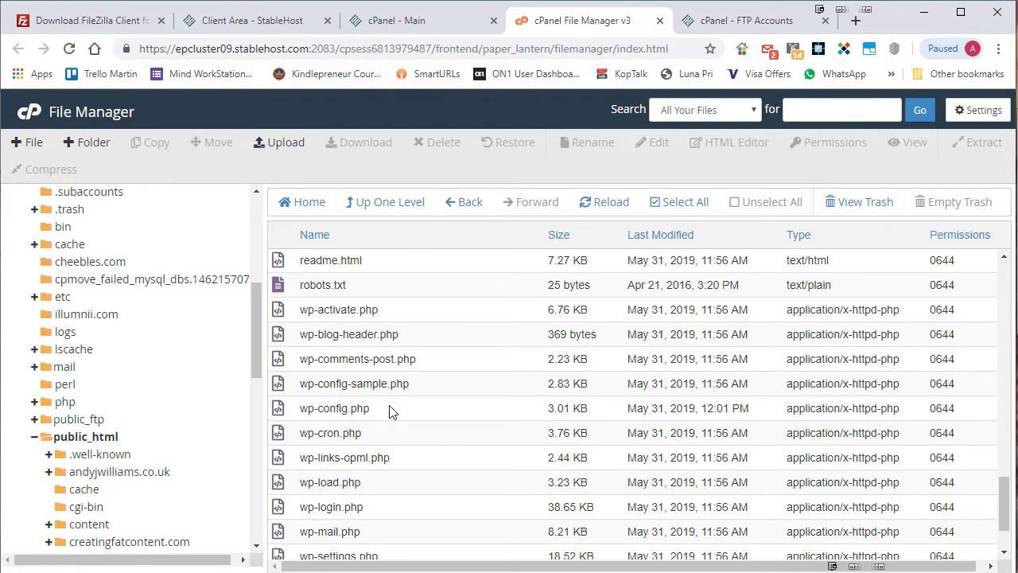
{"action": "left_click", "coordinate": [90, 475]}
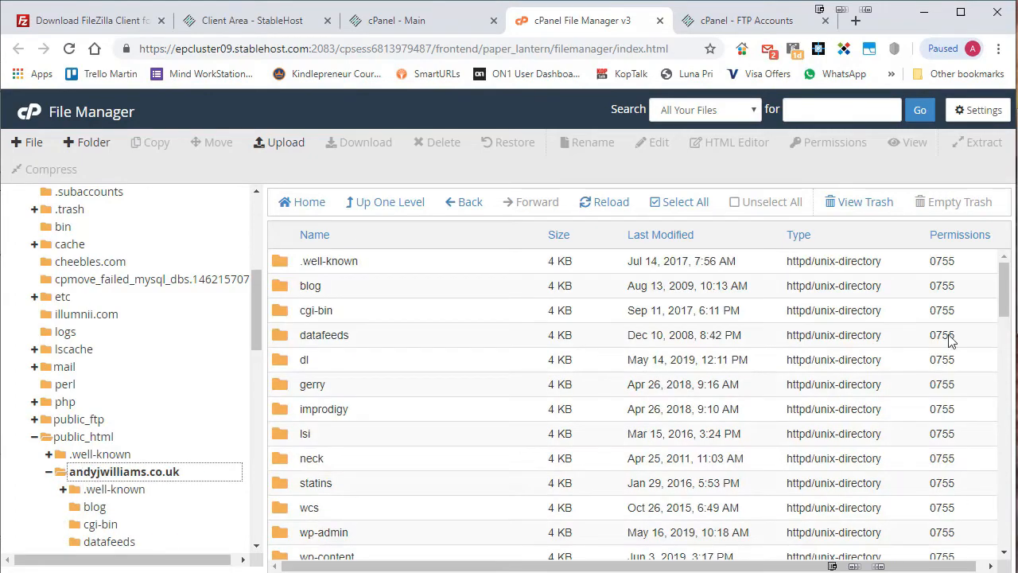
{"action": "left_click_drag", "start_coordinate": [1004, 287], "coordinate": [1012, 513]}
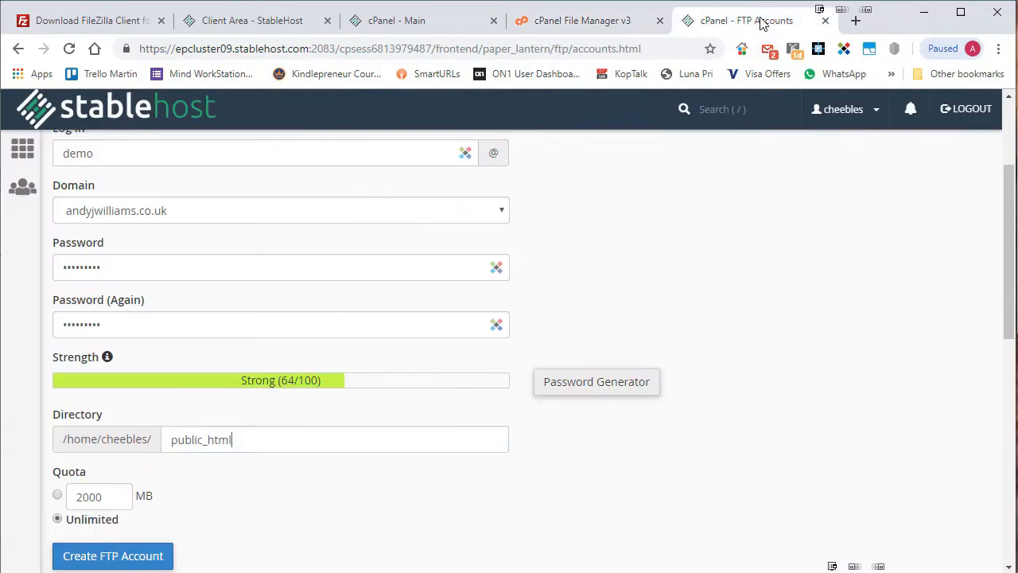
{"action": "left_click", "coordinate": [765, 31]}
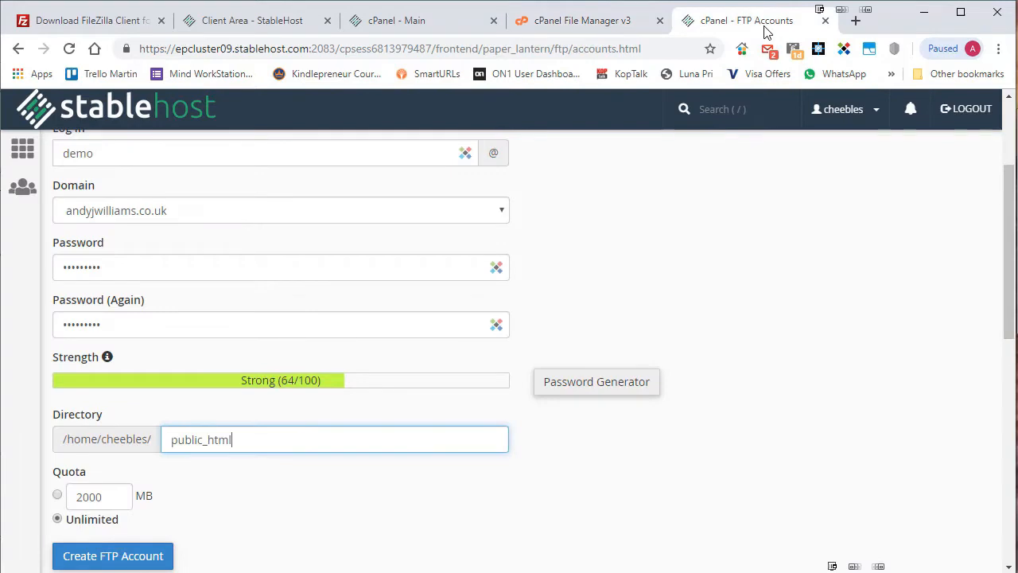
Create the FTP account with directory public_html/andyjwilliams.co.uk, declining the password manager prompt.
{"action": "type", "text": "/"}
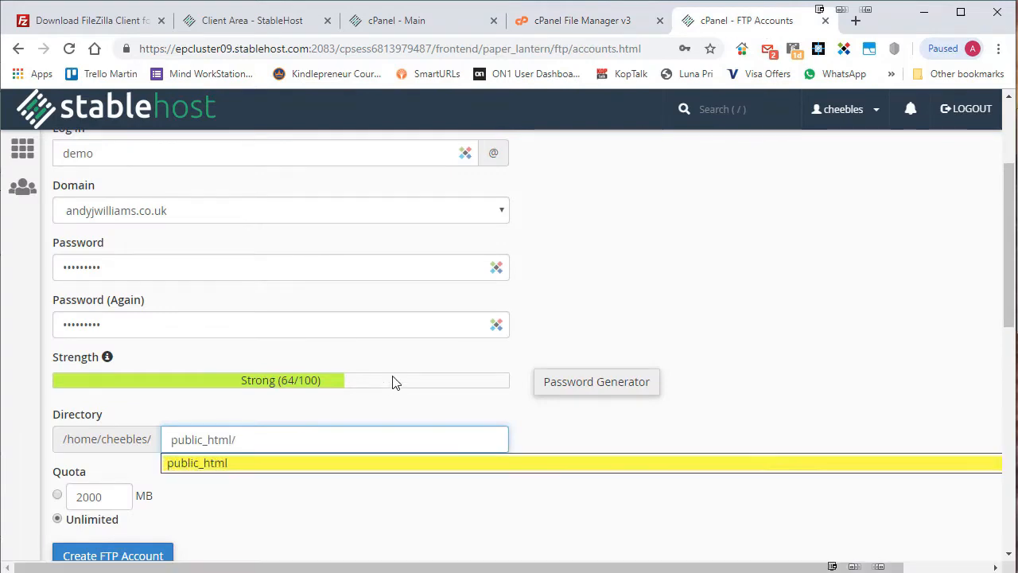
{"action": "type", "text": "andyjwilliams"}
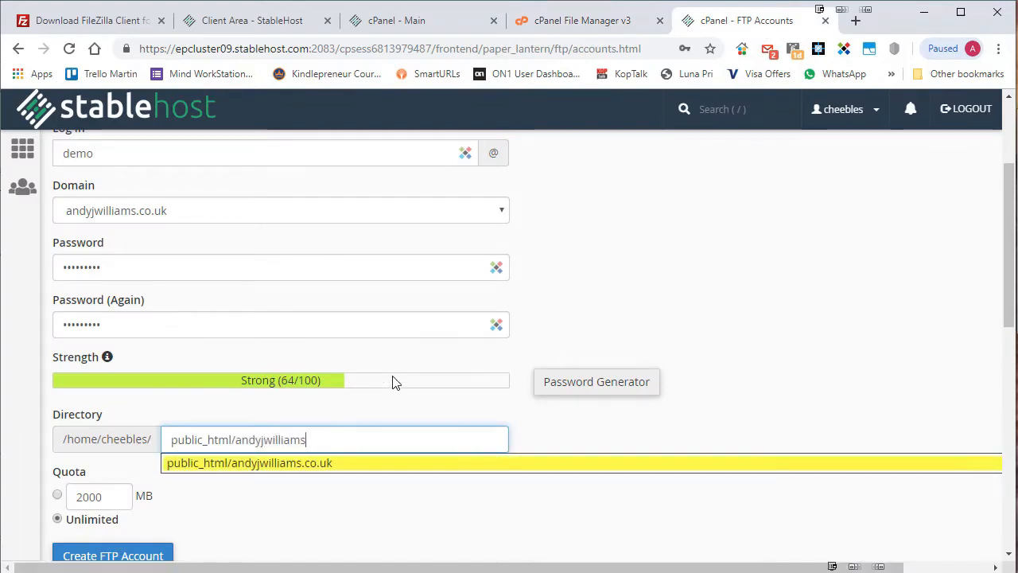
{"action": "left_click", "coordinate": [330, 463]}
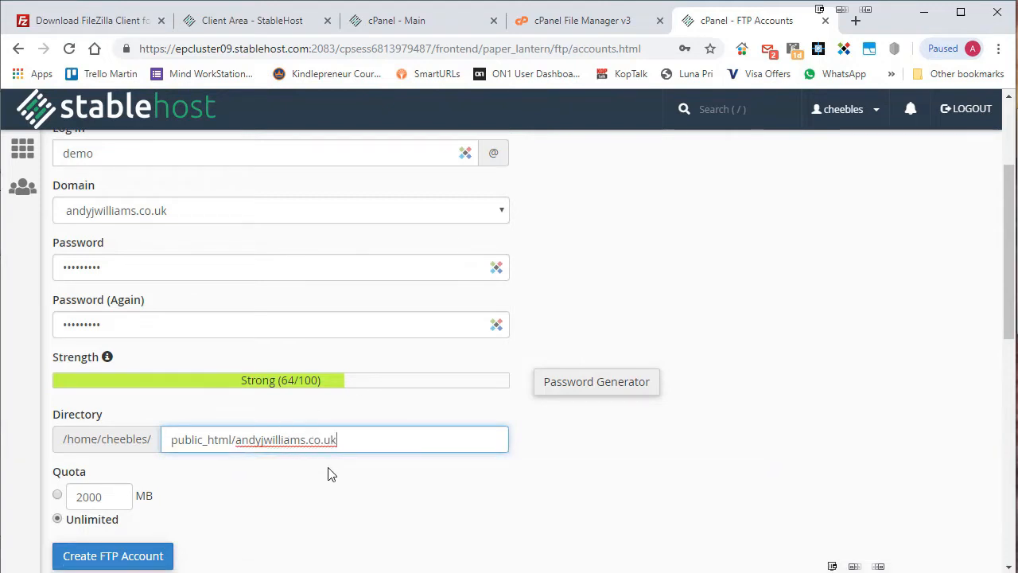
{"action": "left_click", "coordinate": [129, 552]}
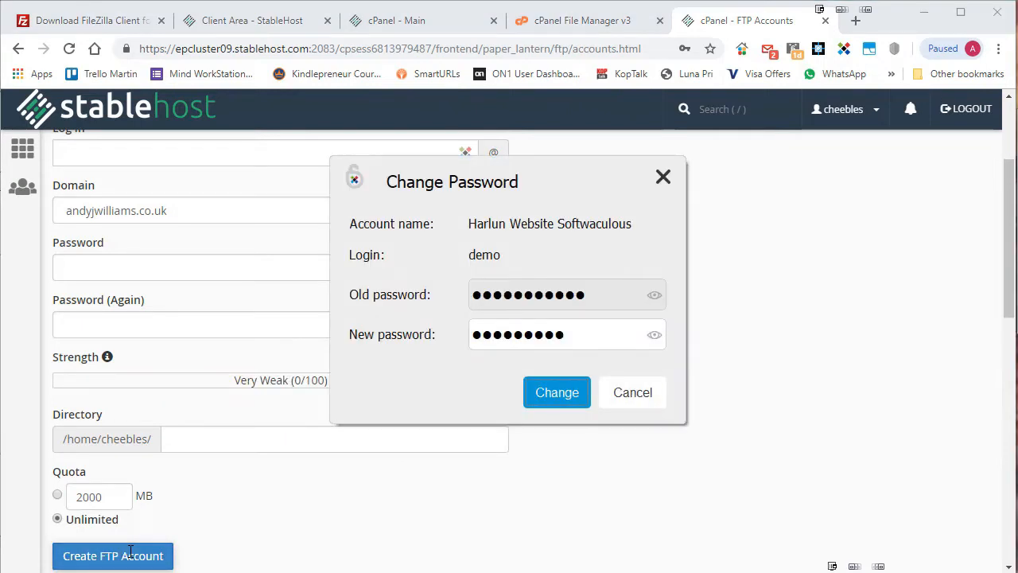
{"action": "left_click", "coordinate": [632, 392]}
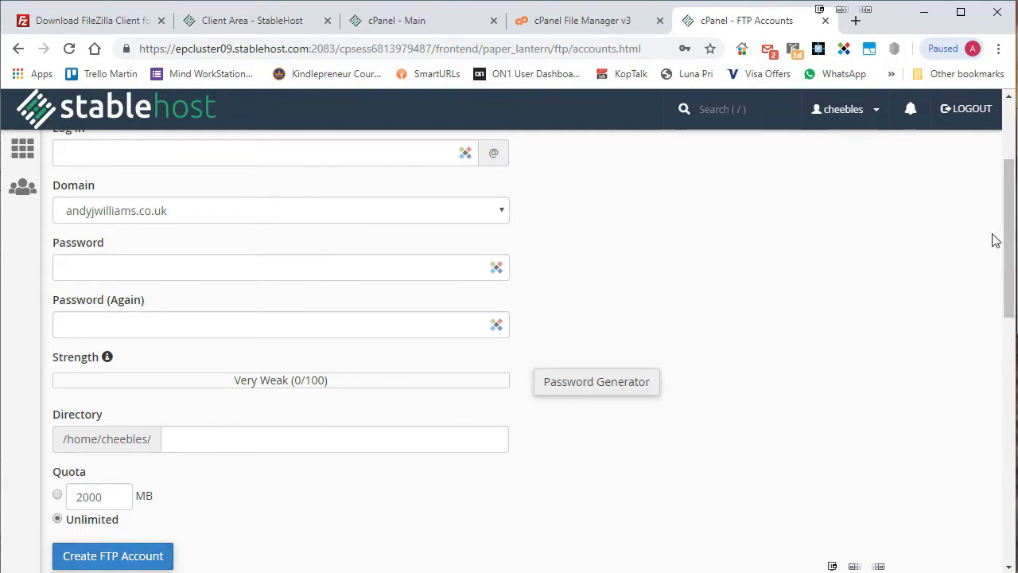
{"action": "scroll", "coordinate": [954, 279], "scroll_direction": "down", "scroll_amount": 1}
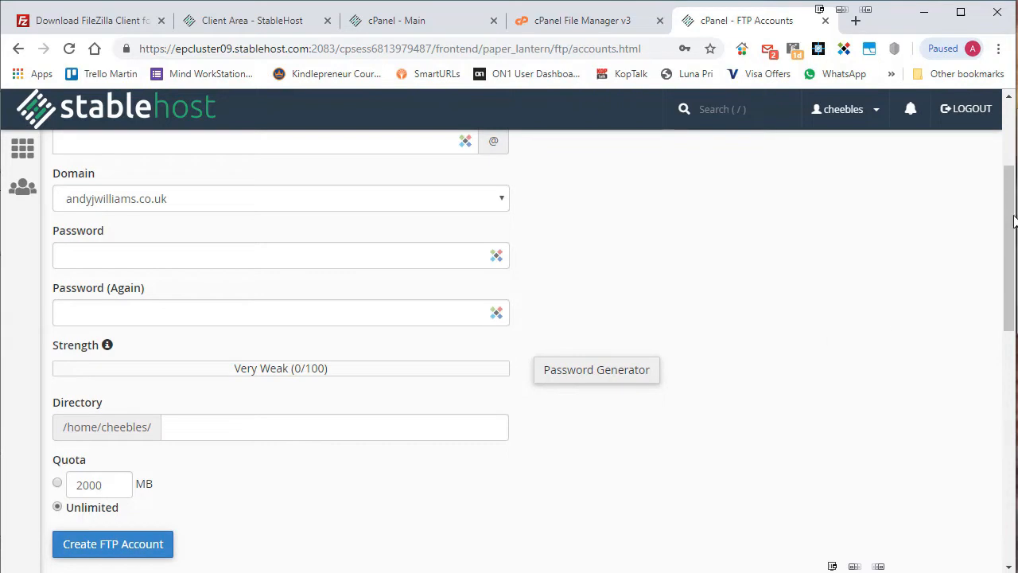
Show the account's FTP client configuration and copy its three manual connection settings lines.
{"action": "left_click_drag", "start_coordinate": [1014, 222], "coordinate": [999, 140]}
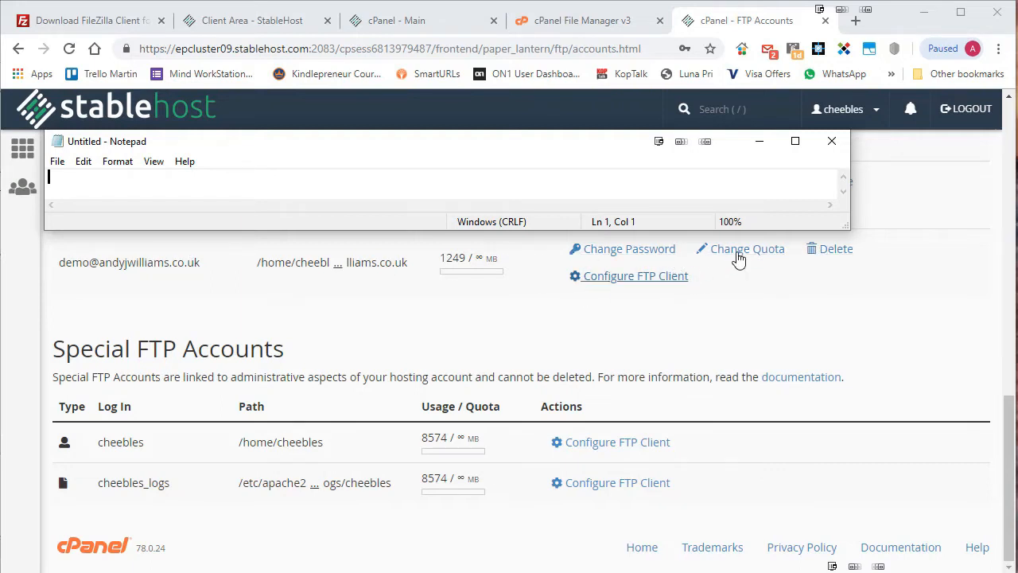
{"action": "left_click", "coordinate": [598, 282]}
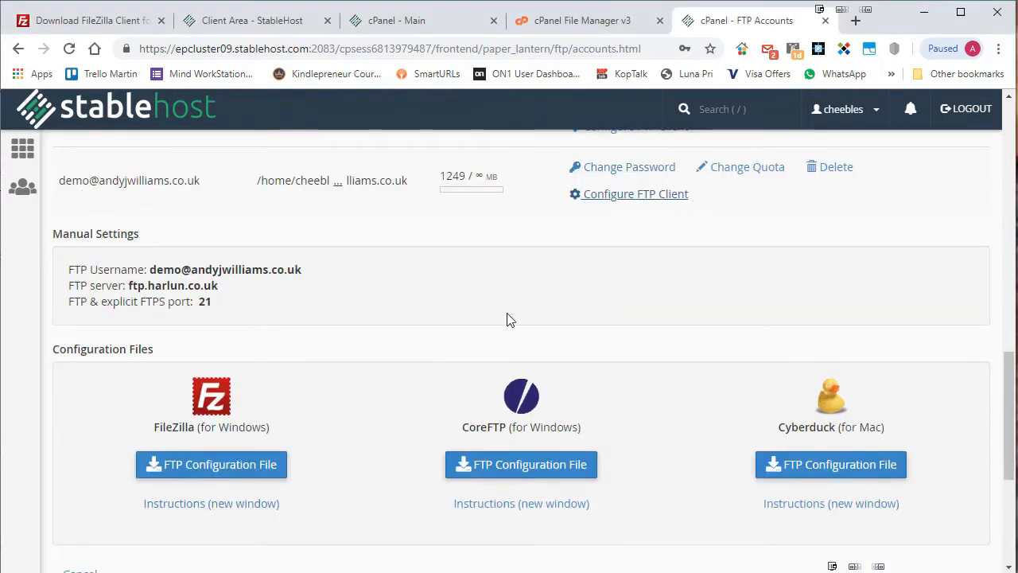
{"action": "left_click", "coordinate": [199, 469]}
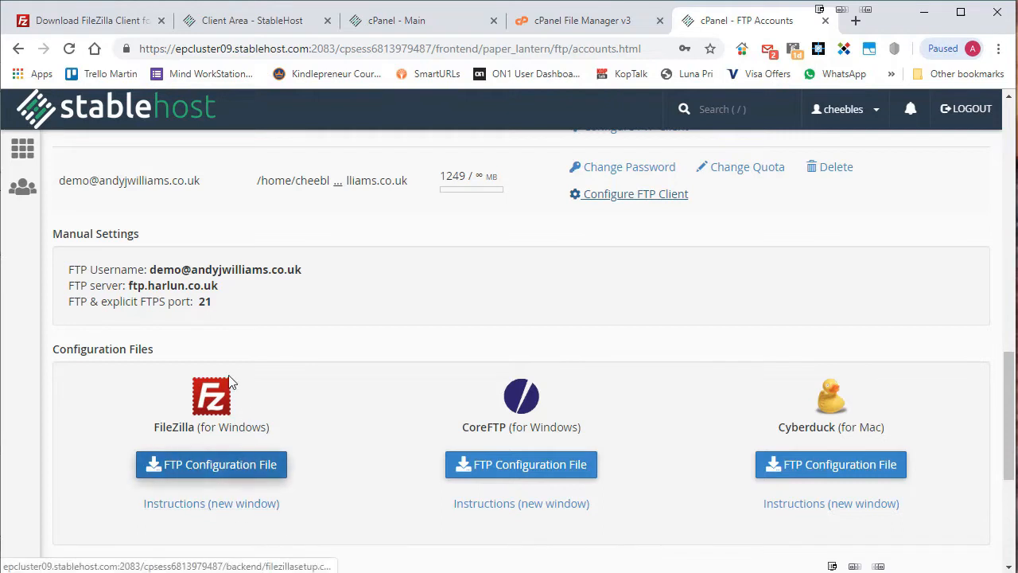
{"action": "left_click_drag", "start_coordinate": [223, 314], "coordinate": [59, 270]}
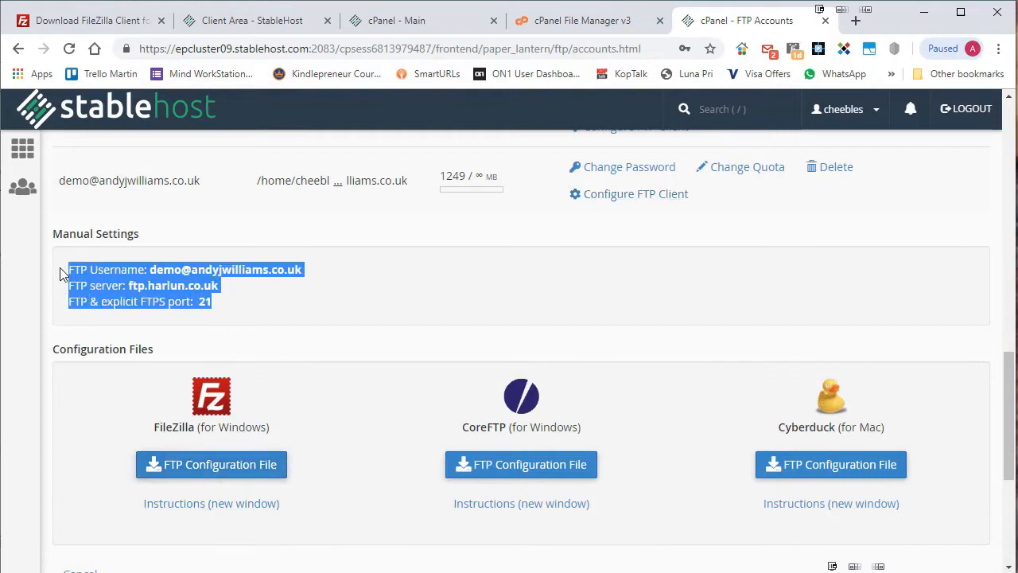
{"action": "right_click", "coordinate": [111, 275]}
{"action": "left_click", "coordinate": [125, 289]}
Paste the FTP settings (server ftp.harlun.co.uk, port 21) into a Notepad note.
{"action": "key", "text": "alt+Tab"}
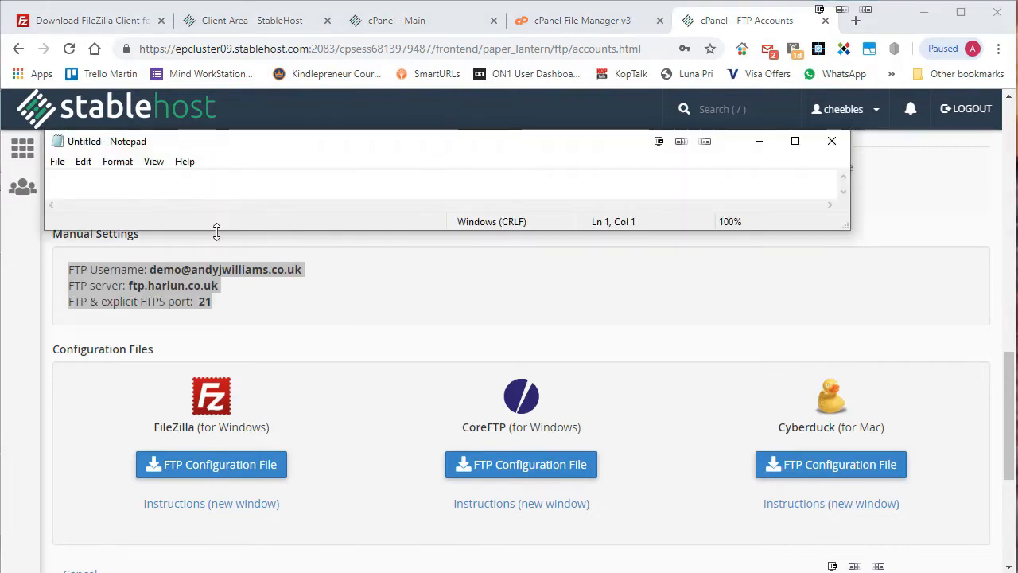
{"action": "left_click_drag", "start_coordinate": [216, 231], "coordinate": [217, 342]}
{"action": "right_click", "coordinate": [157, 255]}
{"action": "left_click", "coordinate": [213, 321]}
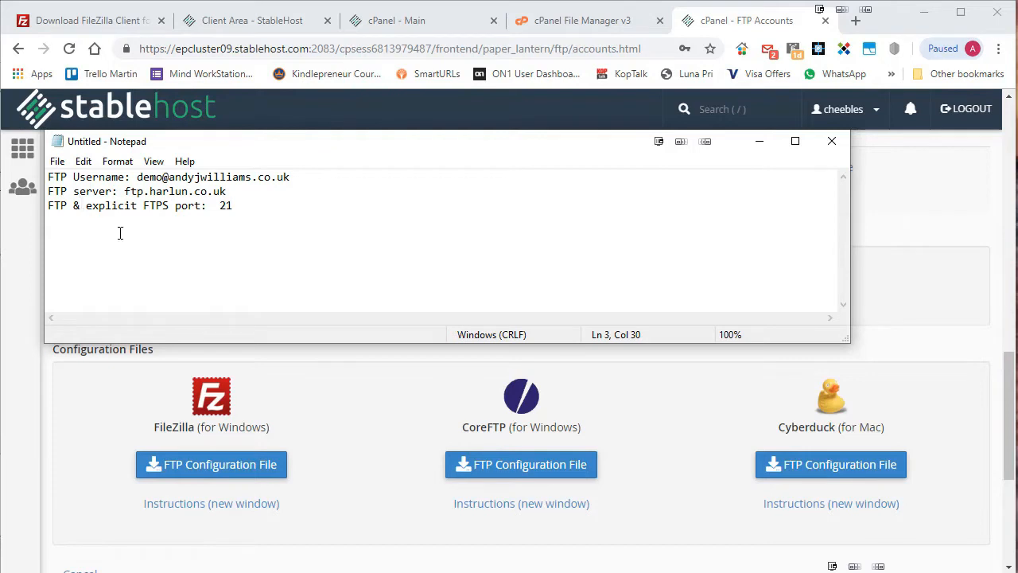
{"action": "left_click", "coordinate": [758, 141]}
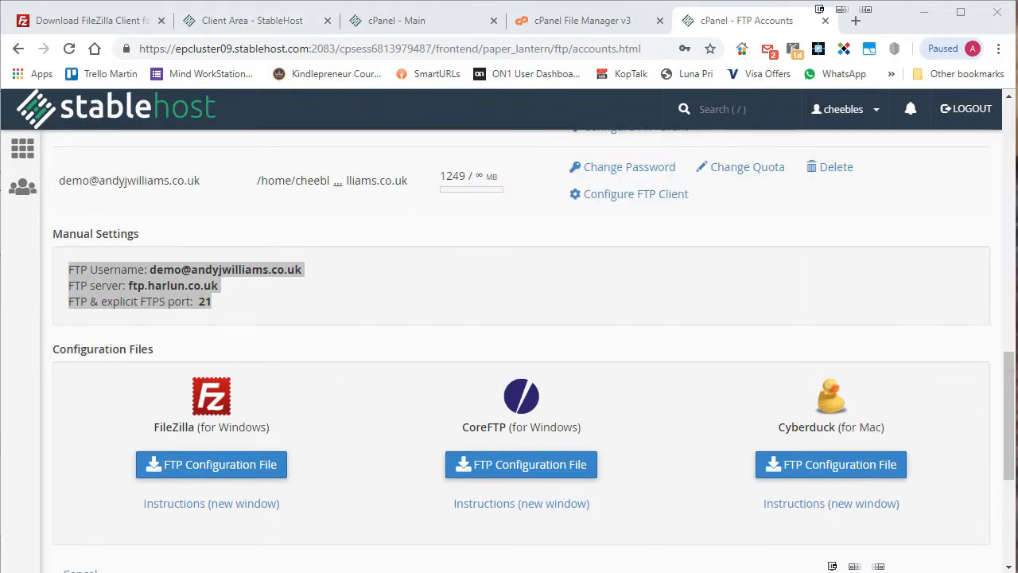
{"action": "key", "text": "alt+Tab"}
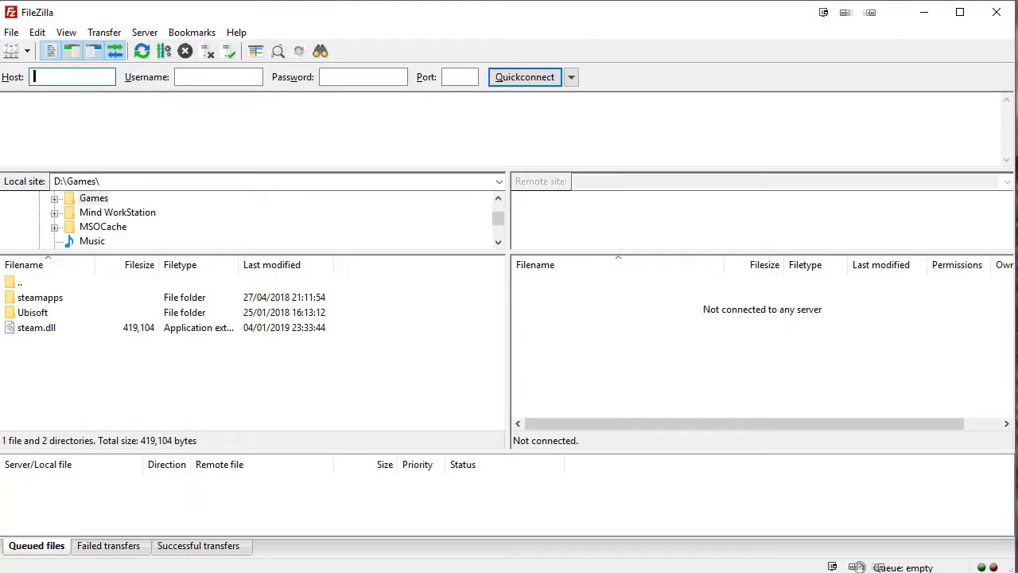
Add a new Site Manager entry named 'Andy Demo' using plain FTP protocol.
{"action": "left_click", "coordinate": [11, 53]}
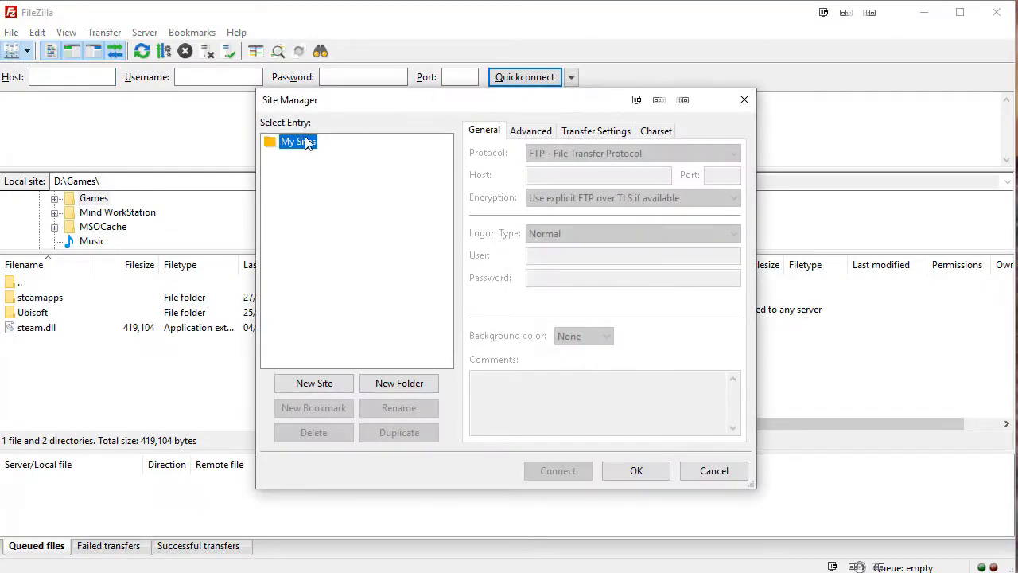
{"action": "left_click", "coordinate": [312, 385]}
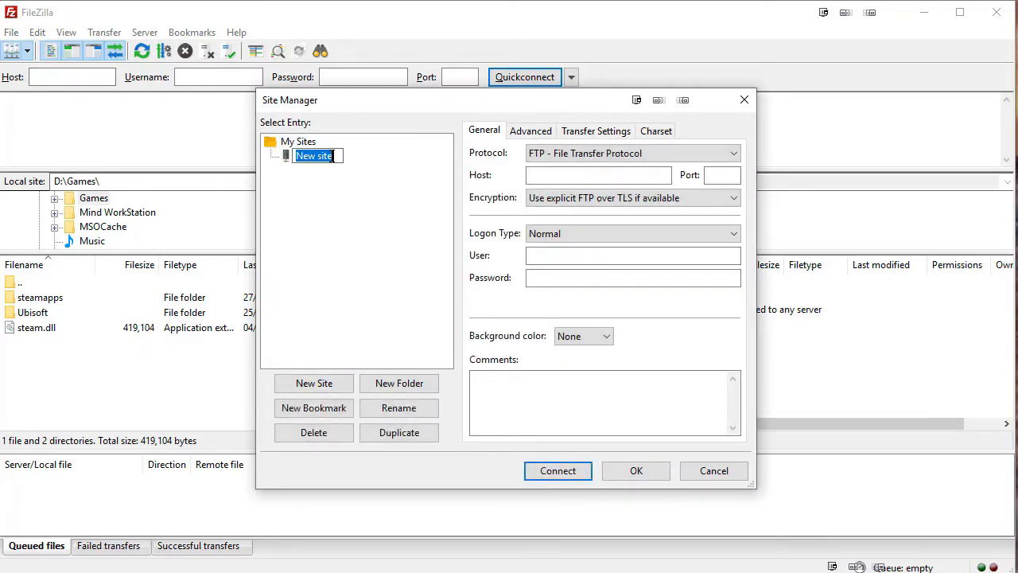
{"action": "type", "text": "Andy Demo"}
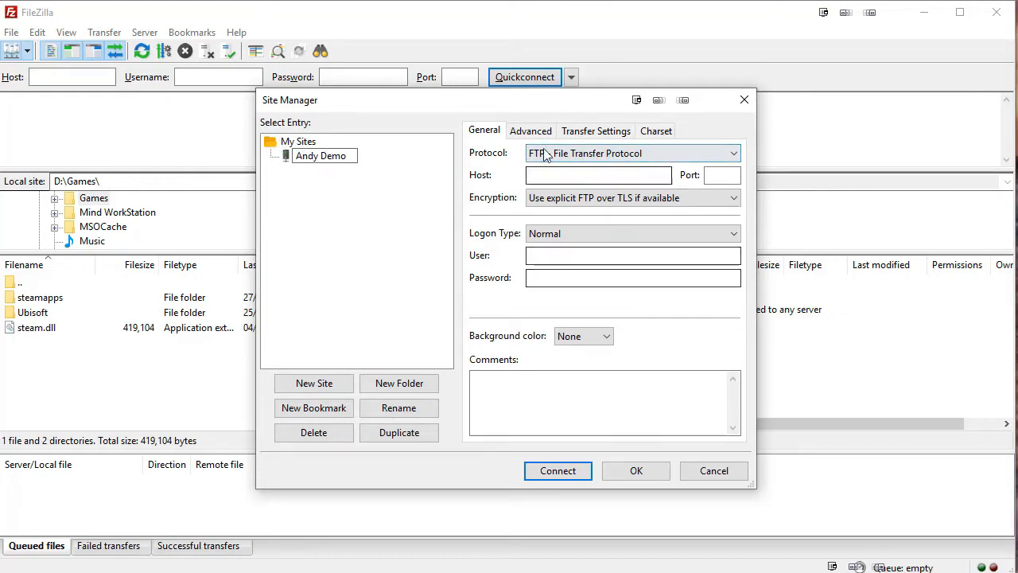
{"action": "left_click", "coordinate": [733, 154]}
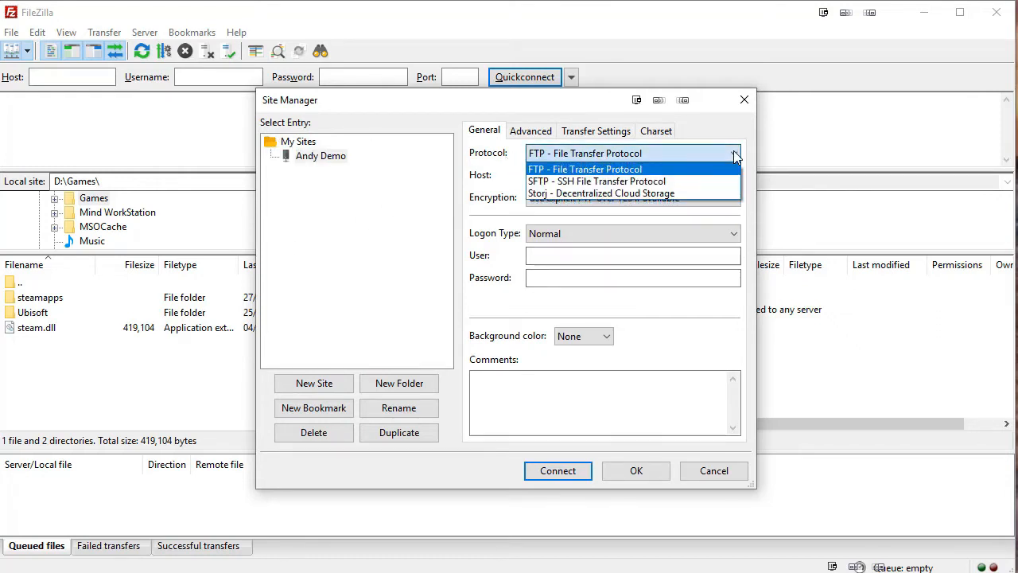
{"action": "left_click", "coordinate": [725, 153]}
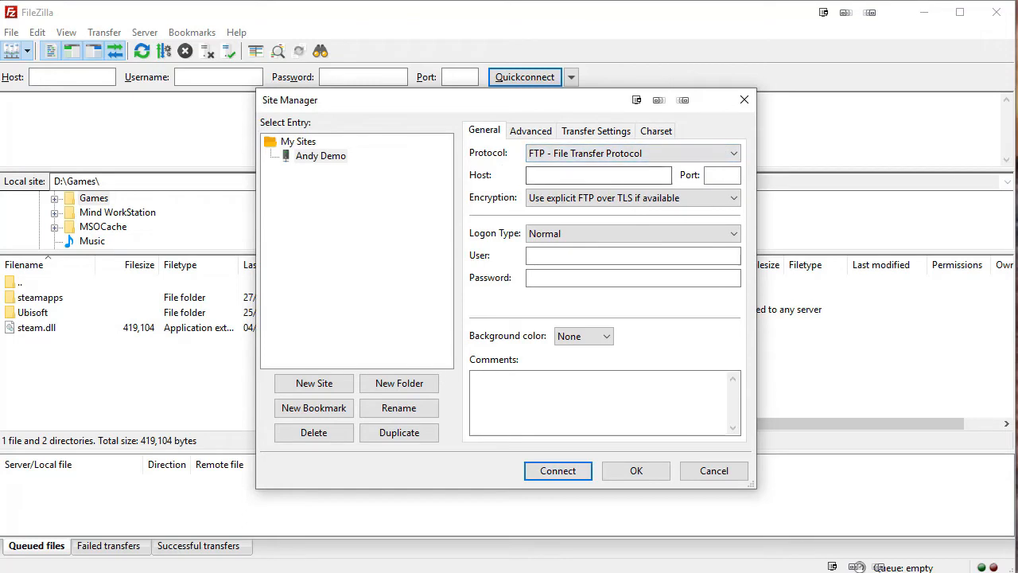
Set the site's host to ftp.harlun.co.uk from the note and port to 21.
{"action": "left_click_drag", "start_coordinate": [1017, 195], "coordinate": [472, 220]}
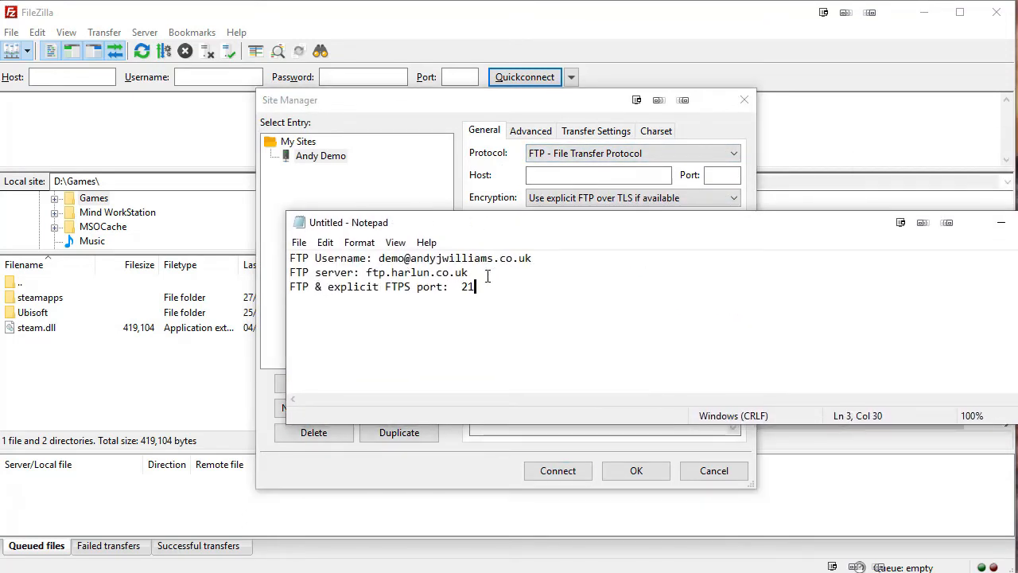
{"action": "left_click_drag", "start_coordinate": [469, 272], "coordinate": [367, 272]}
{"action": "right_click", "coordinate": [367, 272]}
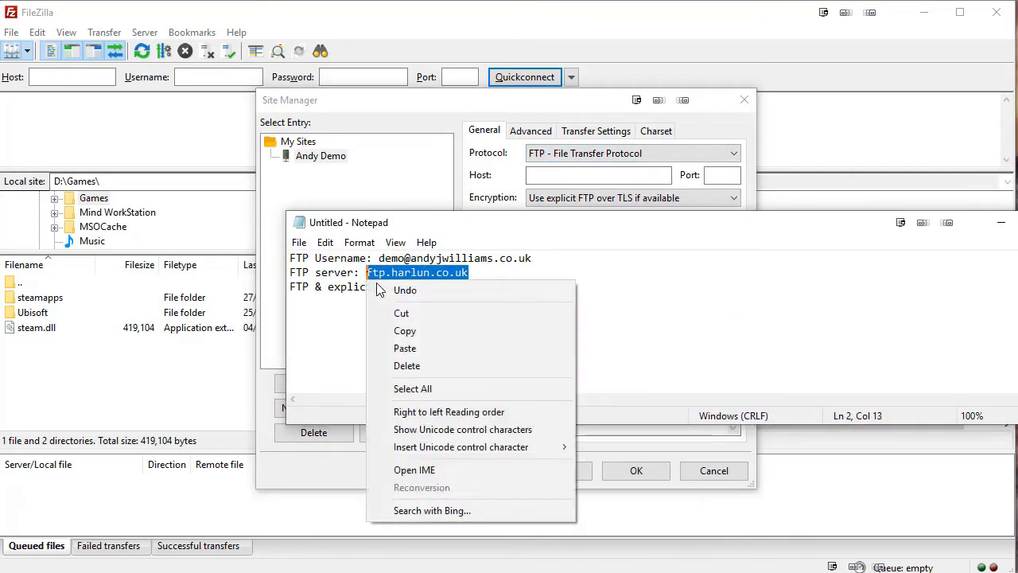
{"action": "left_click", "coordinate": [405, 331]}
{"action": "left_click", "coordinate": [570, 177]}
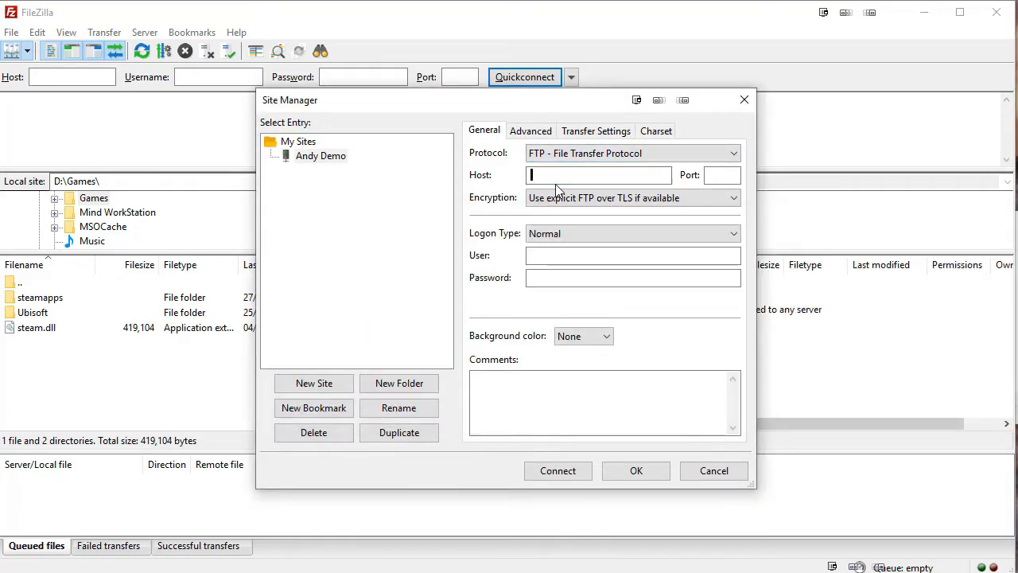
{"action": "key", "text": "ctrl+v"}
{"action": "left_click", "coordinate": [730, 181]}
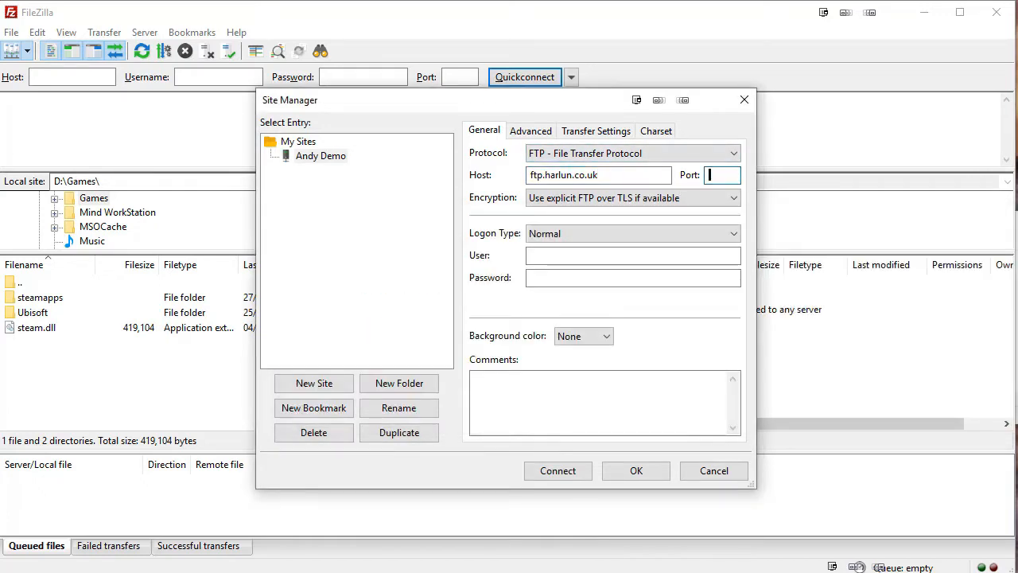
{"action": "key", "text": "alt+Tab"}
{"action": "left_click", "coordinate": [715, 176]}
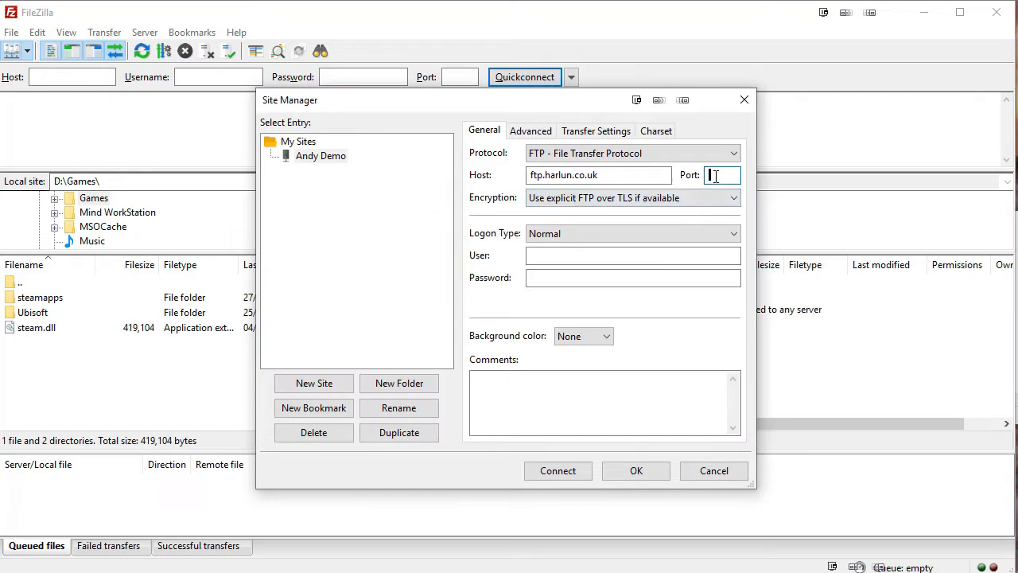
{"action": "type", "text": "21"}
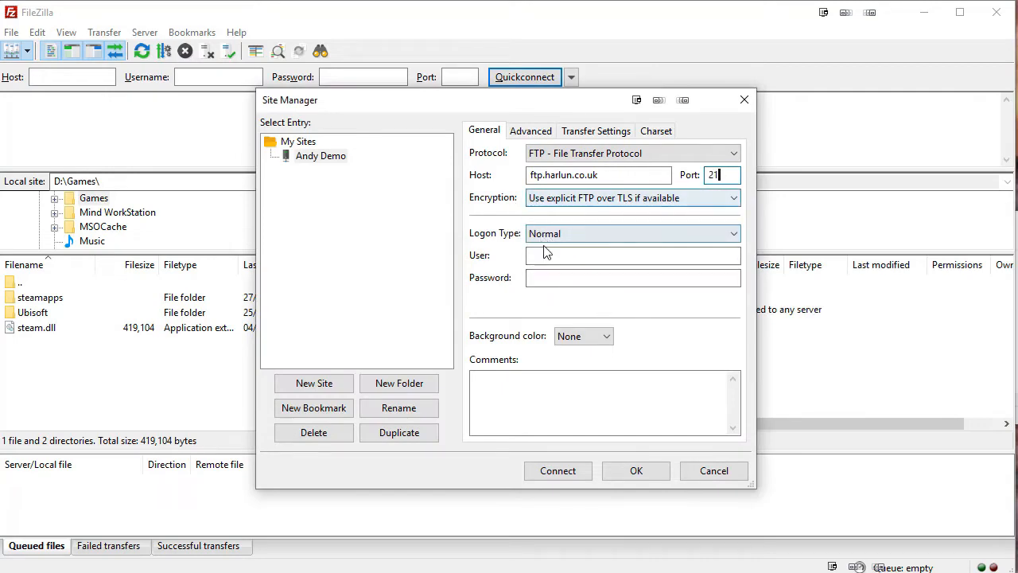
Fill in the FTP username and password, choose plain FTP (insecure) encryption, and save the site.
{"action": "key", "text": "alt+Tab"}
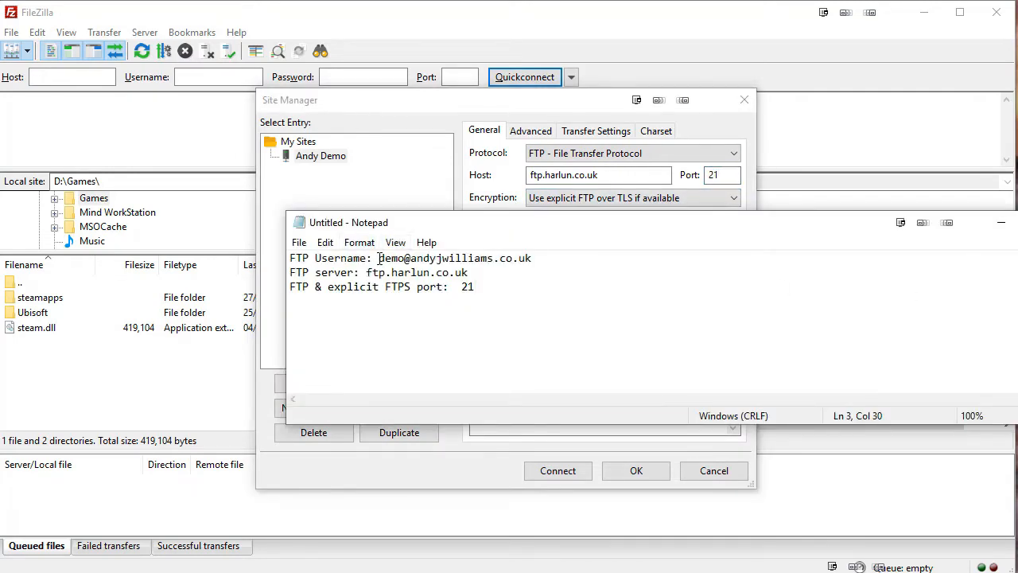
{"action": "left_click_drag", "start_coordinate": [380, 259], "coordinate": [570, 260]}
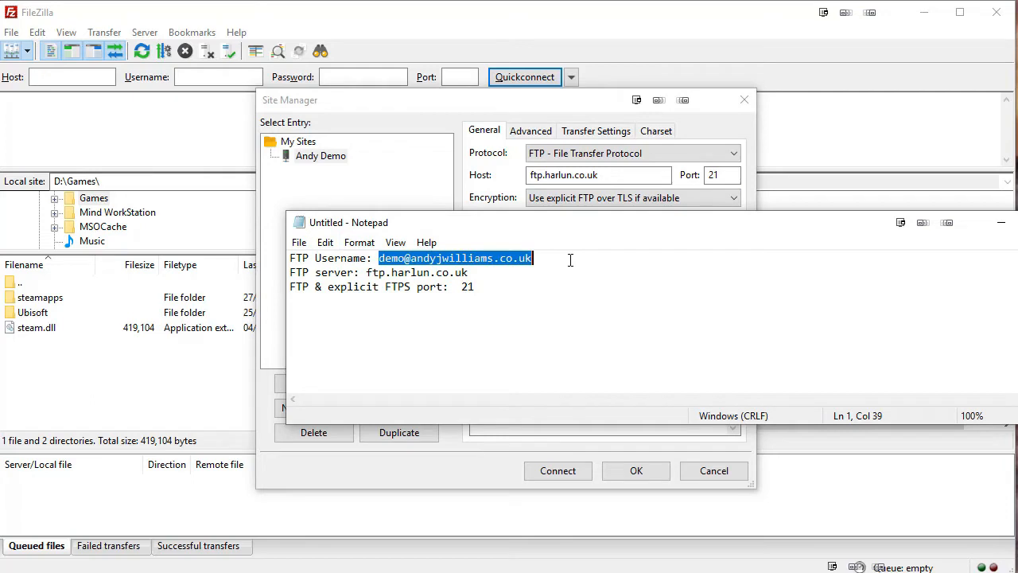
{"action": "left_click", "coordinate": [455, 104]}
{"action": "left_click", "coordinate": [542, 256]}
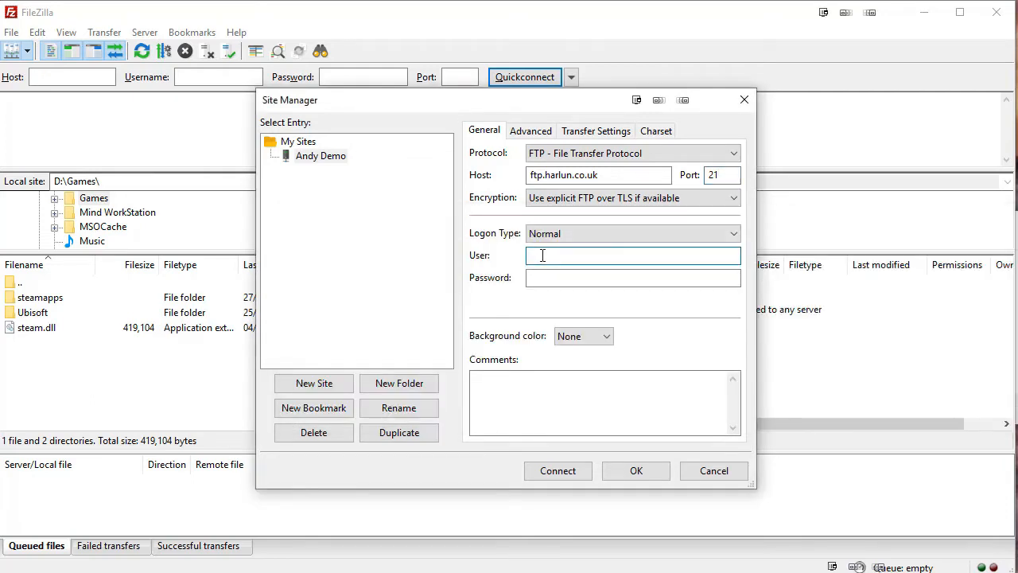
{"action": "key", "text": "ctrl+v"}
{"action": "left_click", "coordinate": [547, 283]}
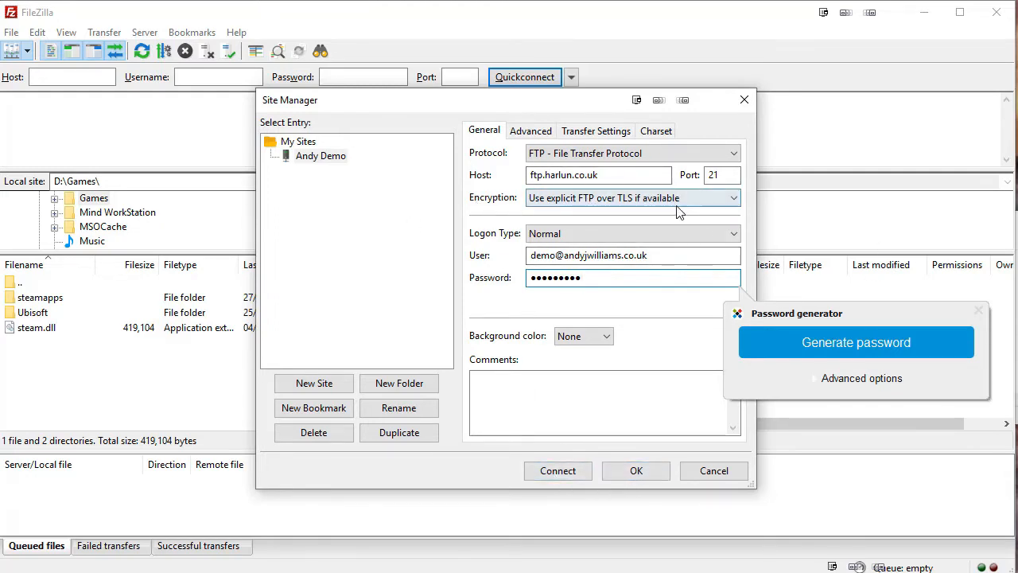
{"action": "left_click", "coordinate": [732, 198]}
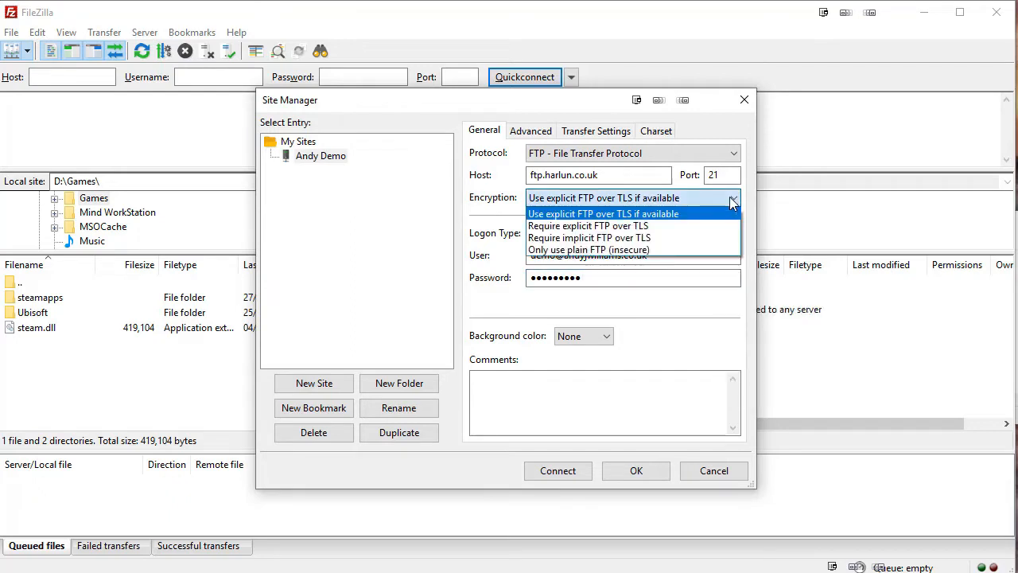
{"action": "left_click", "coordinate": [667, 249]}
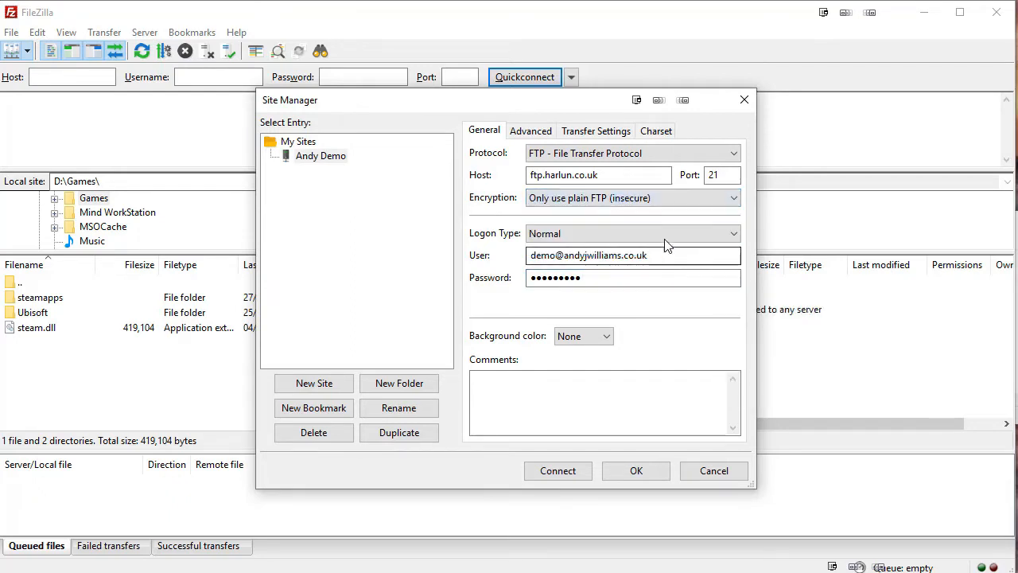
{"action": "left_click", "coordinate": [652, 475]}
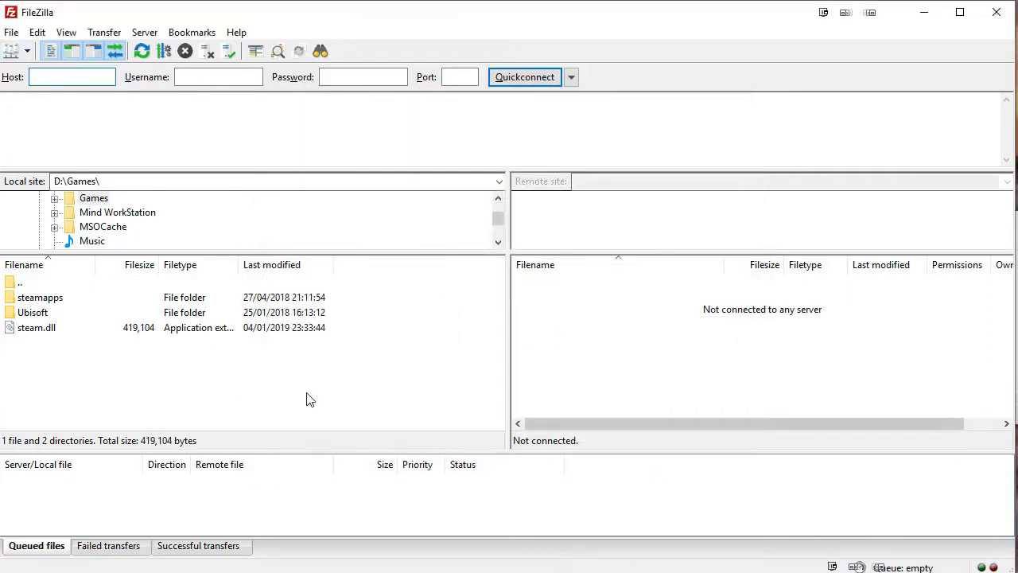
Connect to the saved ftp.harlun.co.uk site and browse the remote WordPress root listing.
{"action": "left_click", "coordinate": [28, 51]}
{"action": "left_click", "coordinate": [28, 52]}
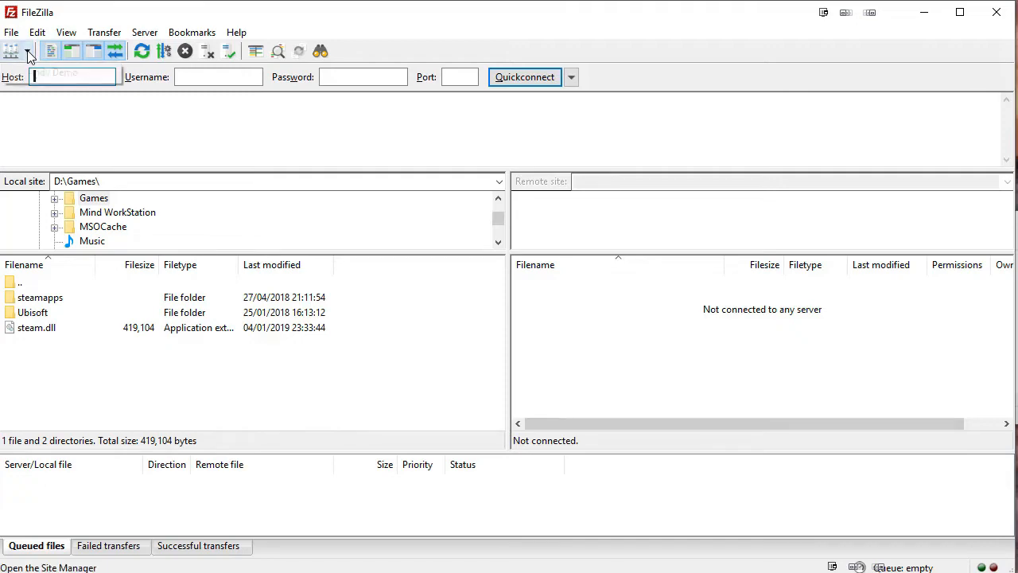
{"action": "left_click", "coordinate": [28, 52]}
{"action": "left_click", "coordinate": [26, 52]}
{"action": "left_click", "coordinate": [11, 51]}
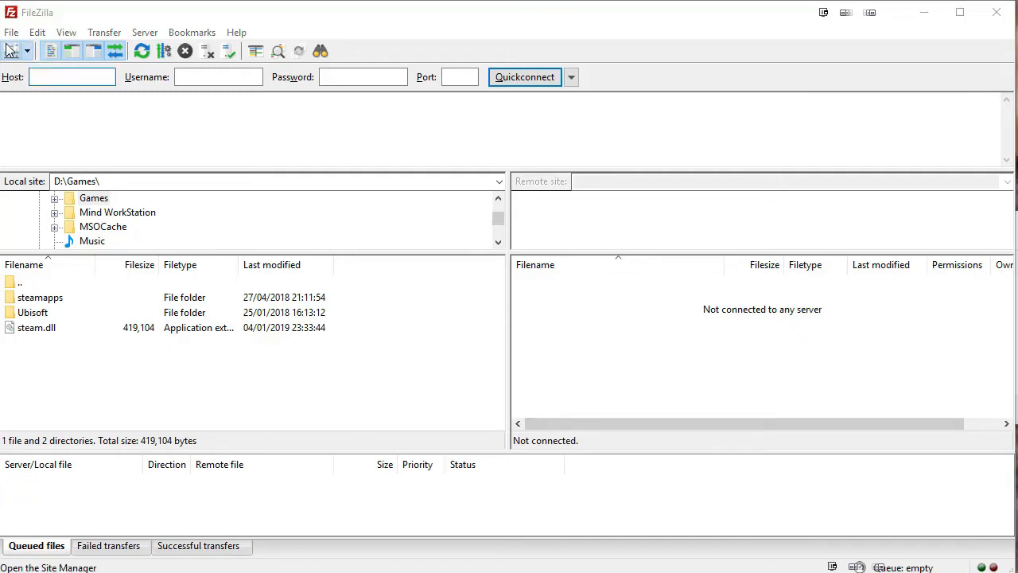
{"action": "left_click", "coordinate": [307, 163]}
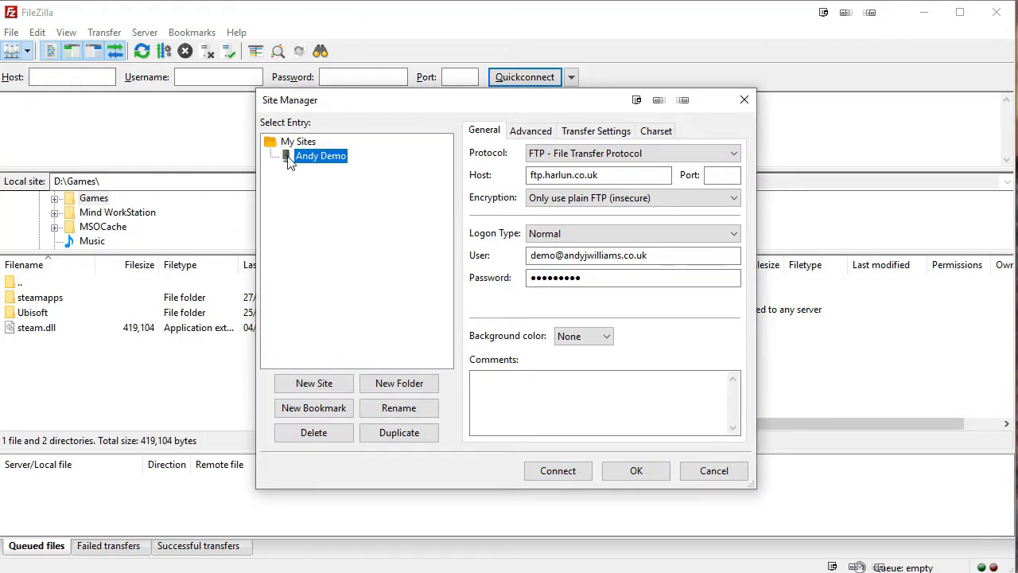
{"action": "left_click", "coordinate": [565, 471]}
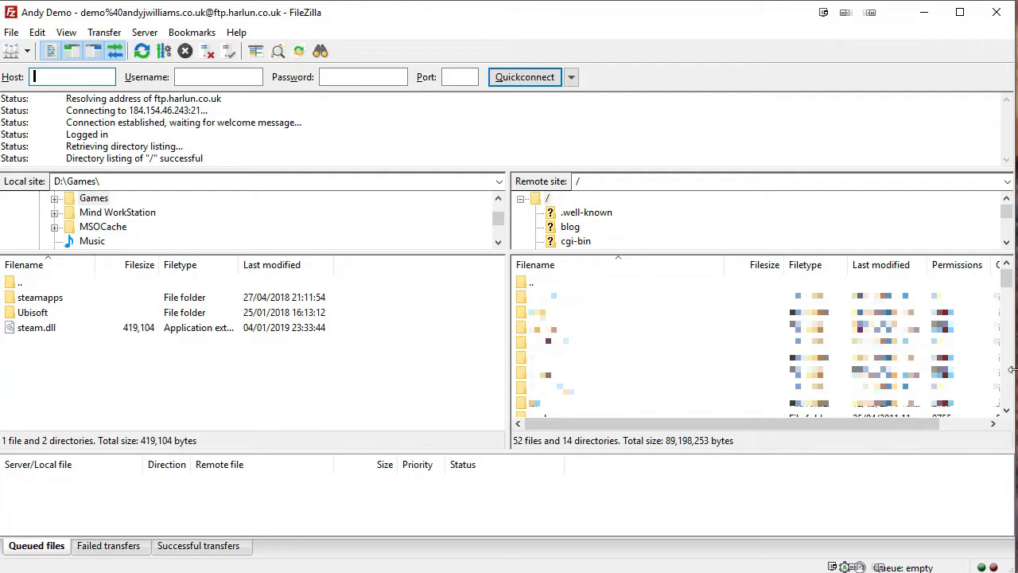
{"action": "left_click_drag", "start_coordinate": [1008, 282], "coordinate": [1010, 397]}
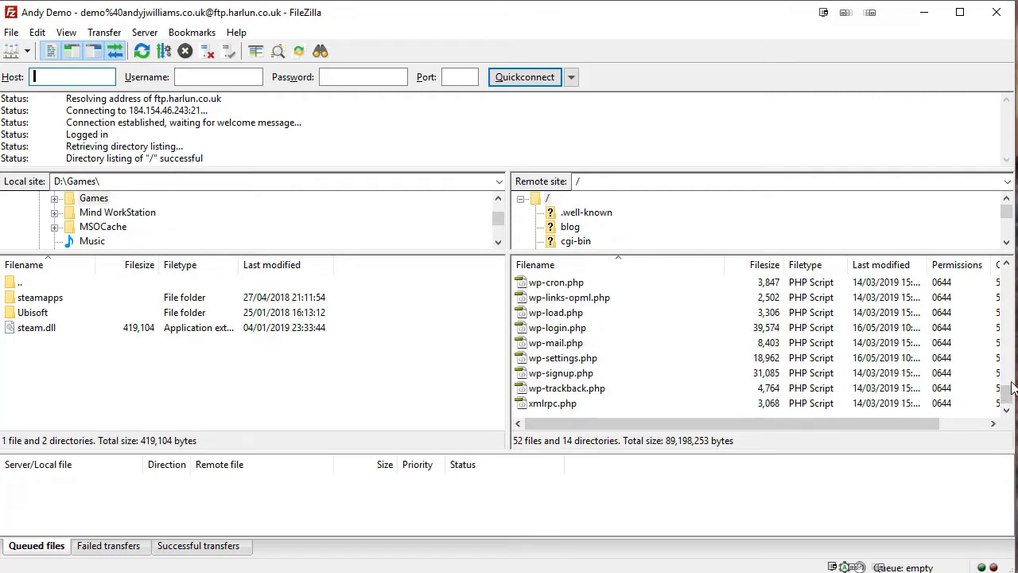
{"action": "scroll", "coordinate": [1010, 386], "scroll_direction": "up", "scroll_amount": 3}
{"action": "scroll", "coordinate": [1002, 329], "scroll_direction": "up", "scroll_amount": 2}
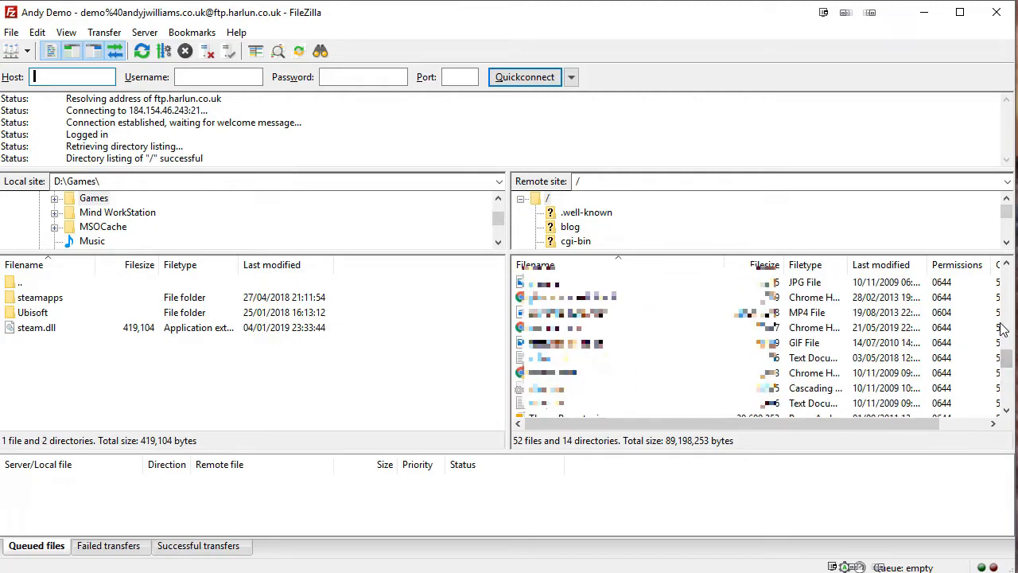
{"action": "scroll", "coordinate": [1004, 318], "scroll_direction": "up", "scroll_amount": 6}
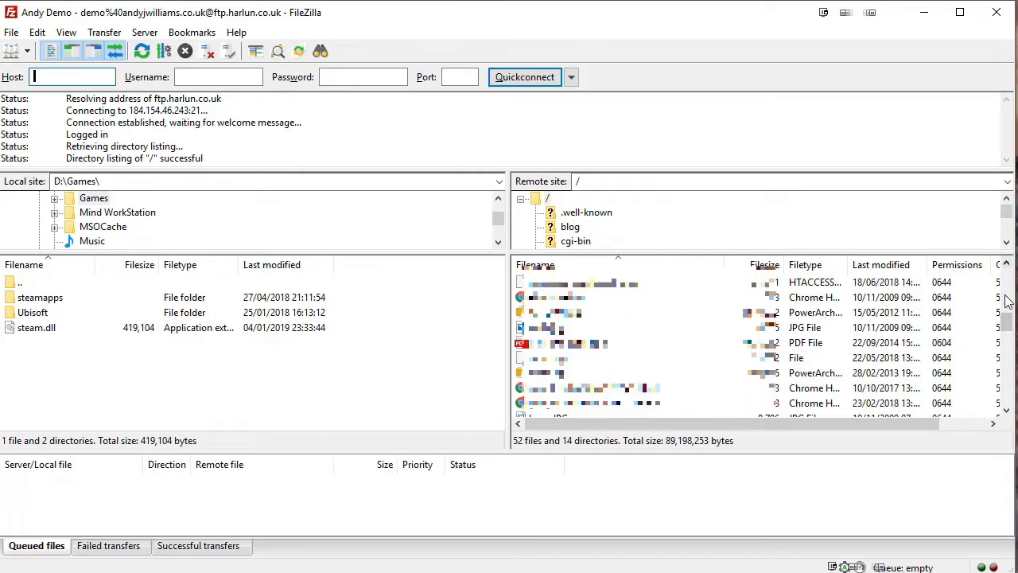
{"action": "scroll", "coordinate": [1004, 302], "scroll_direction": "up", "scroll_amount": 5}
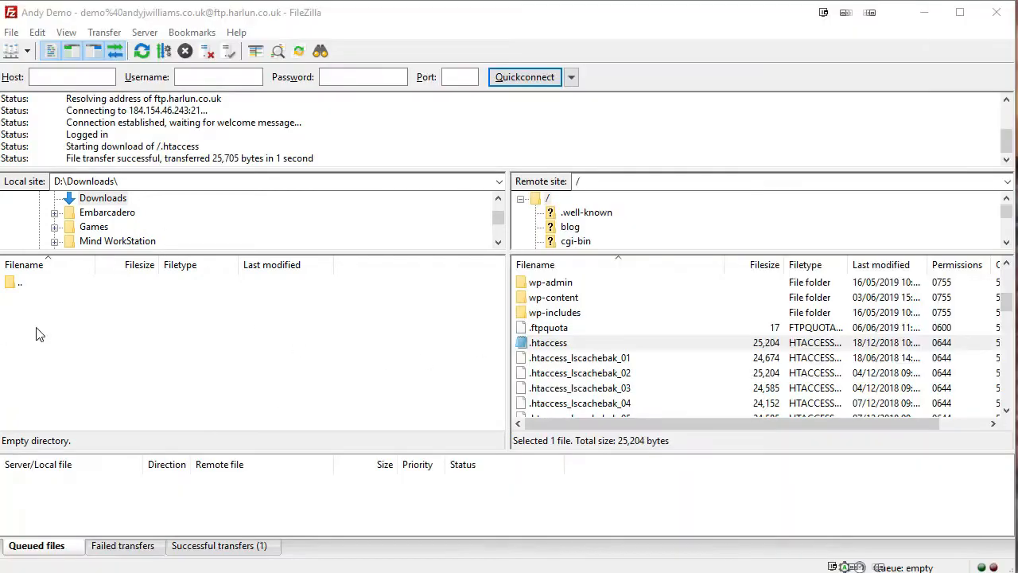
Show the contents of the local D:\Games folder.
{"action": "left_click", "coordinate": [99, 227]}
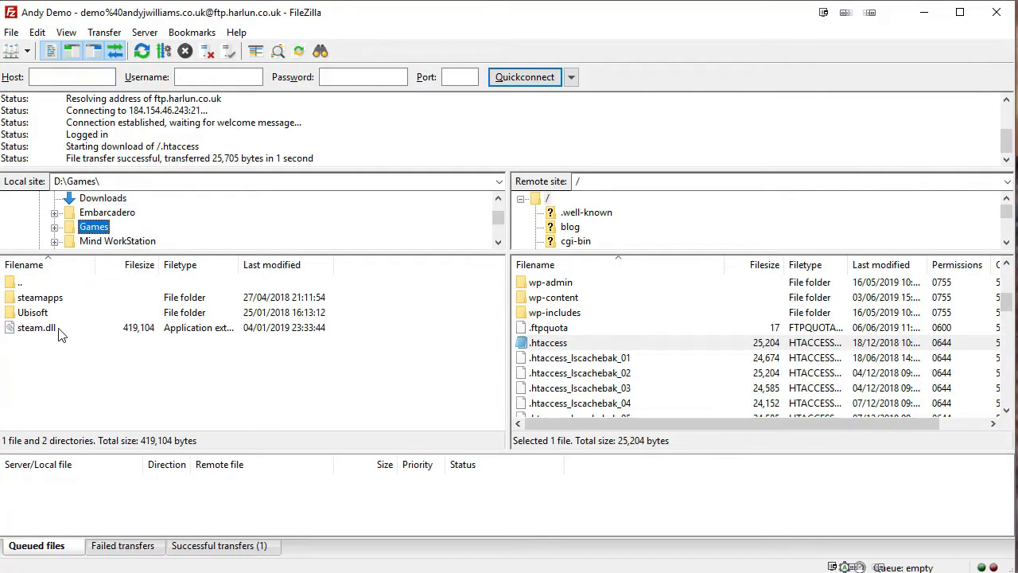
{"action": "right_click", "coordinate": [48, 327]}
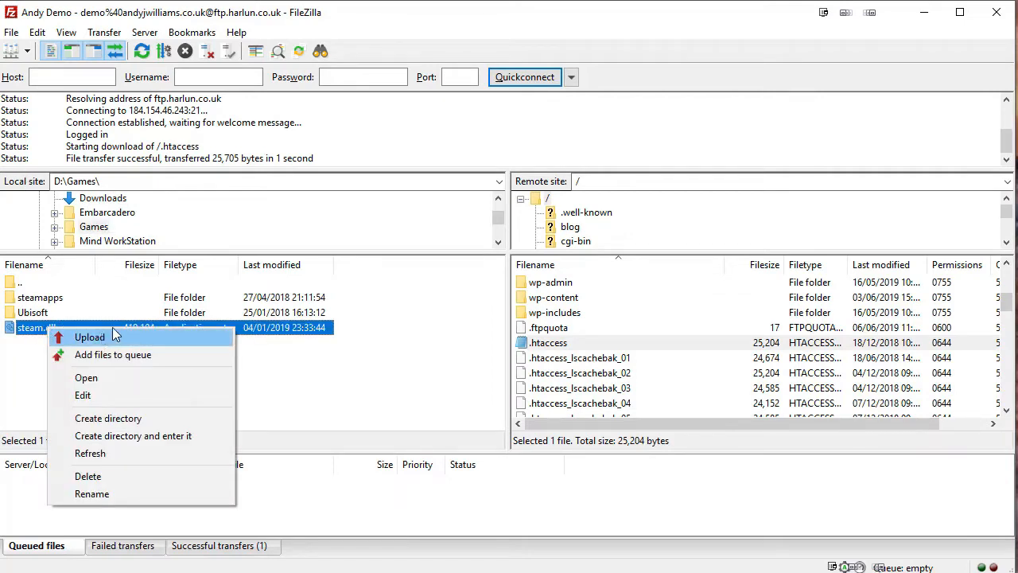
{"action": "left_click", "coordinate": [579, 344]}
Request View/Edit on the remote .htaccess, bringing up the already-being-edited prompt.
{"action": "right_click", "coordinate": [579, 344]}
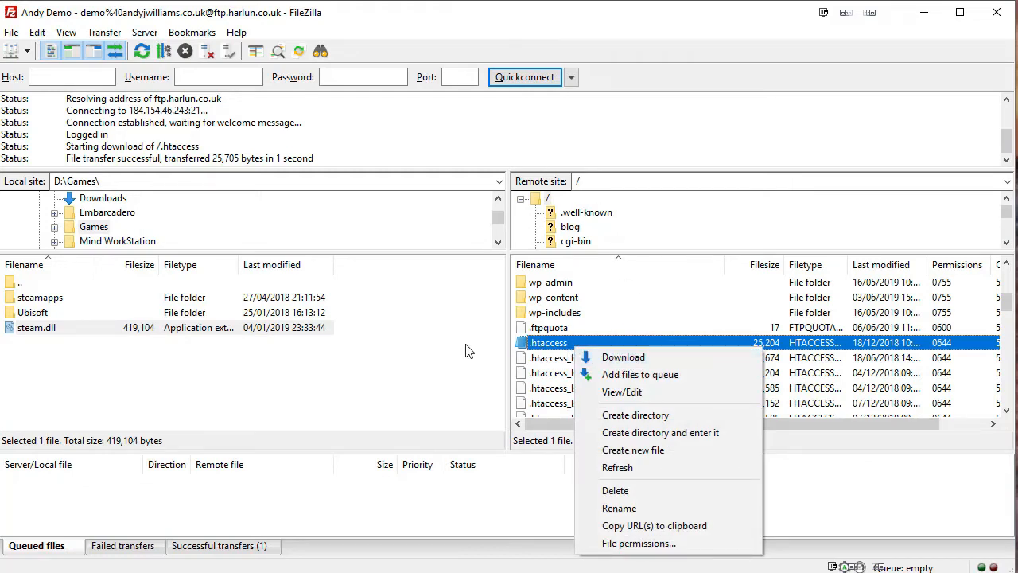
{"action": "left_click", "coordinate": [622, 392]}
{"action": "left_click", "coordinate": [838, 397]}
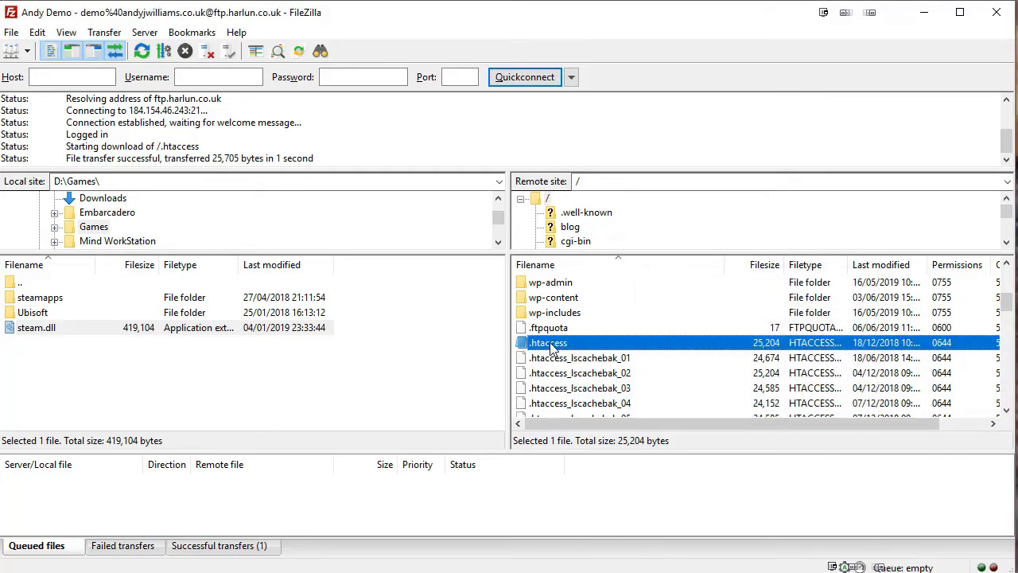
{"action": "right_click", "coordinate": [552, 350]}
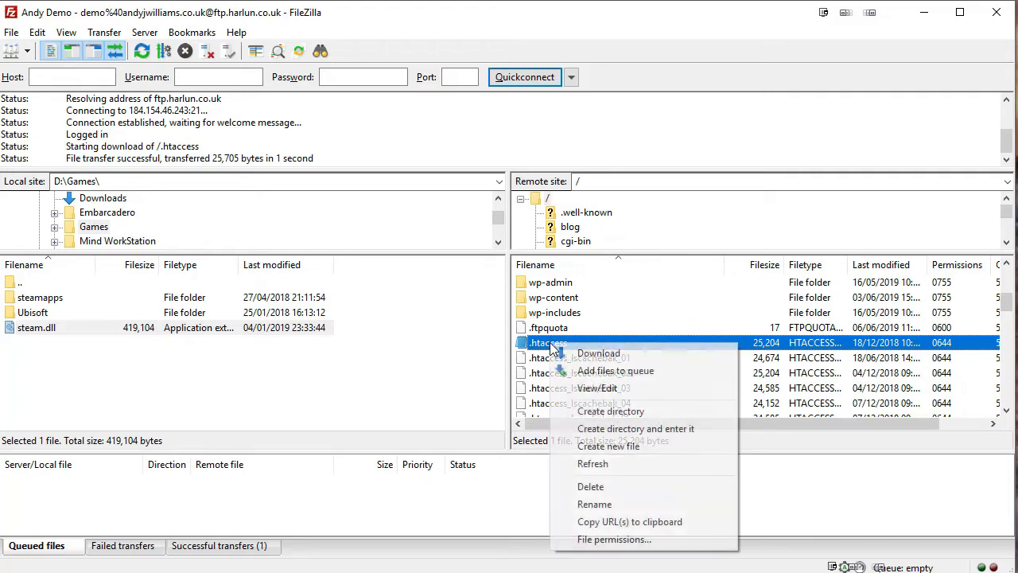
{"action": "left_click", "coordinate": [626, 388]}
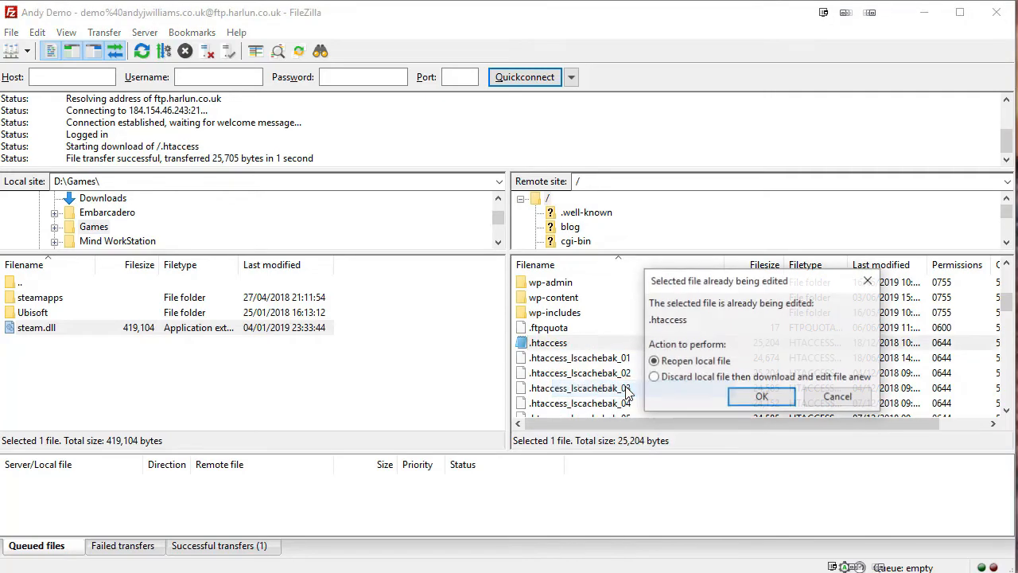
Reopen the local .htaccess copy, close it, and check its 0644 permissions without changing them.
{"action": "left_click", "coordinate": [765, 400]}
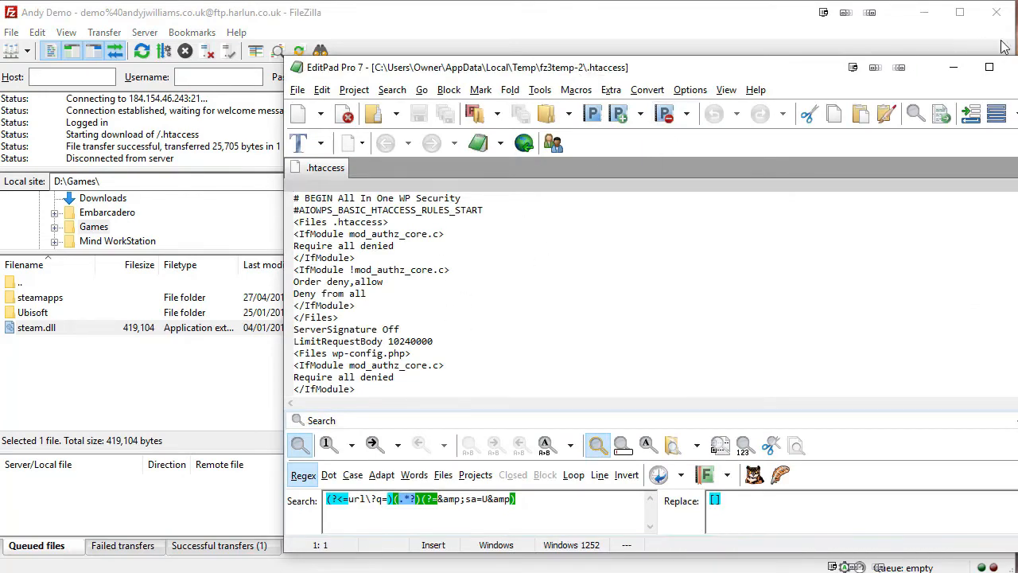
{"action": "left_click", "coordinate": [1016, 68]}
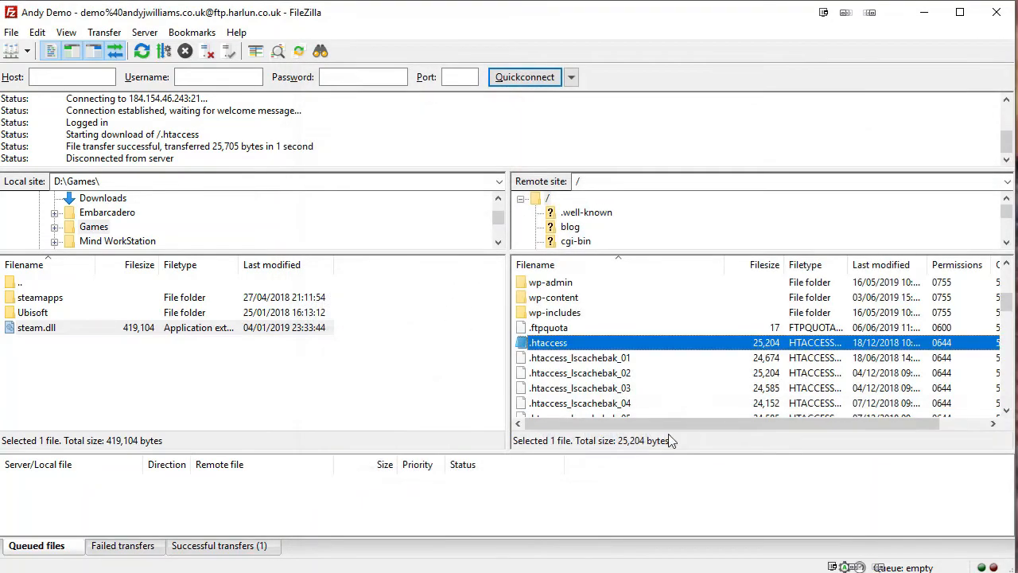
{"action": "right_click", "coordinate": [602, 347]}
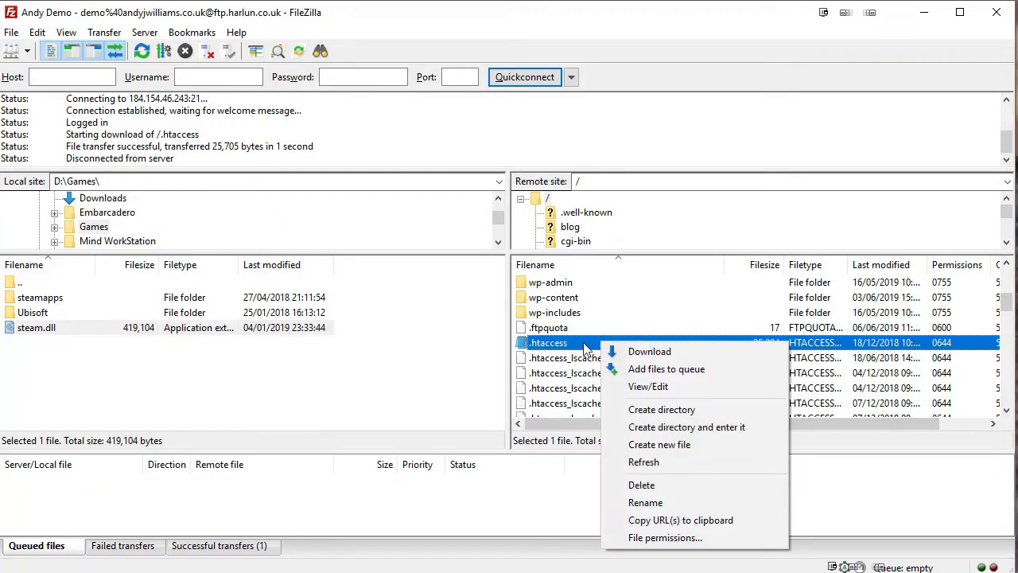
{"action": "left_click", "coordinate": [668, 538]}
{"action": "left_click", "coordinate": [840, 454]}
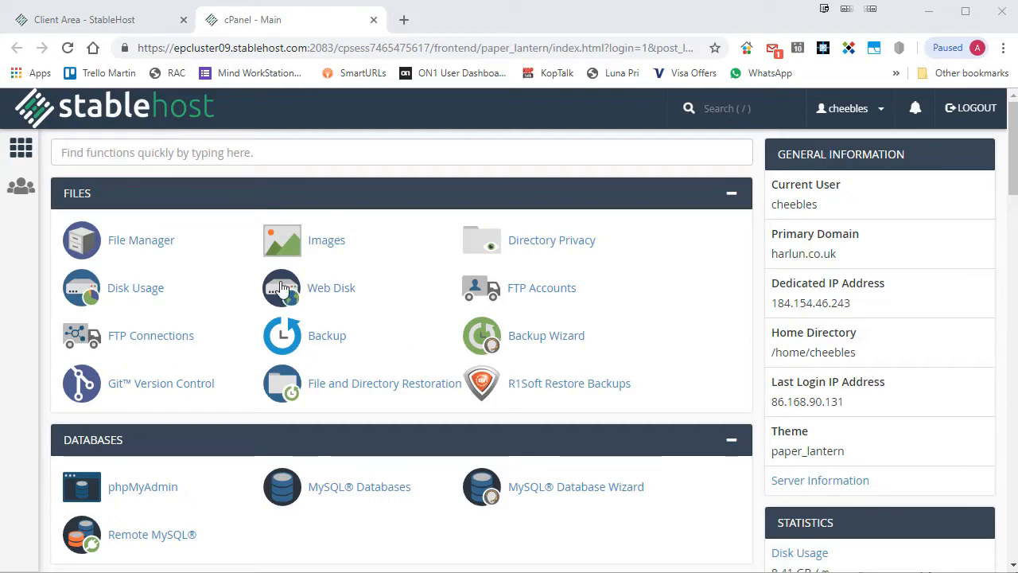
Open cPanel File Manager, then show FileZilla's Site Manager with the saved ftp.harlun.co.uk entry.
{"action": "left_click", "coordinate": [119, 242]}
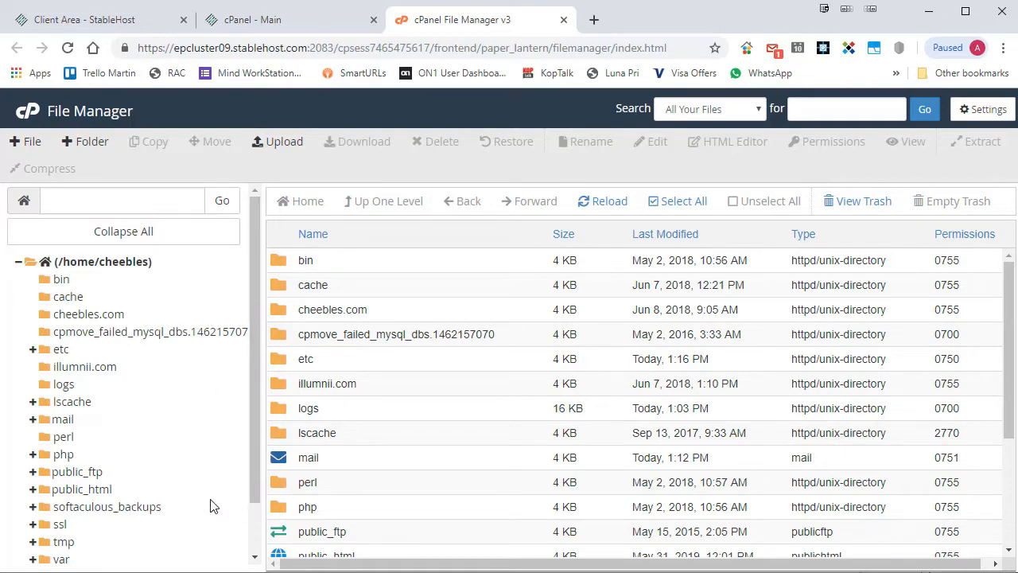
{"action": "key", "text": "alt+Tab"}
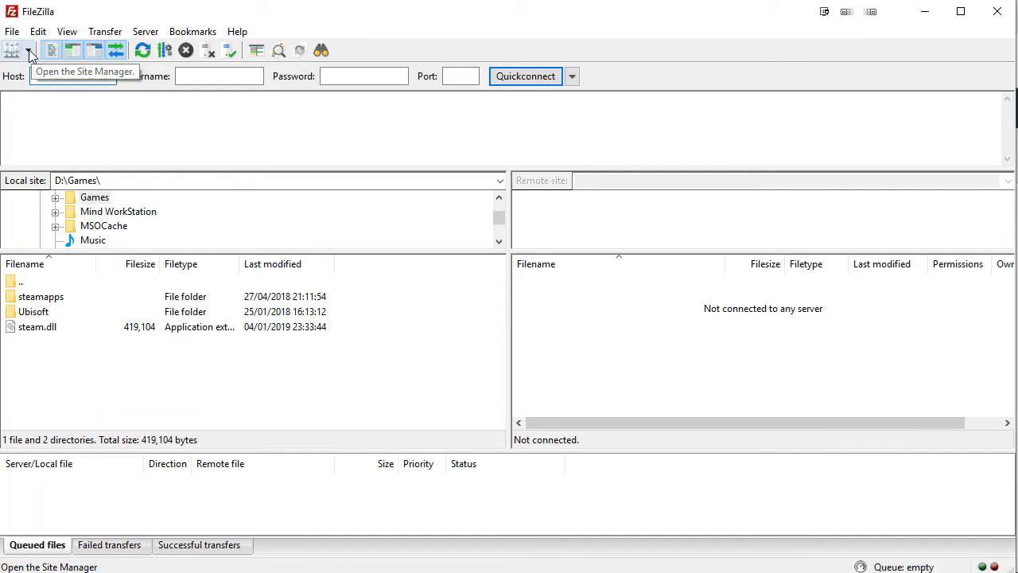
{"action": "left_click", "coordinate": [15, 52]}
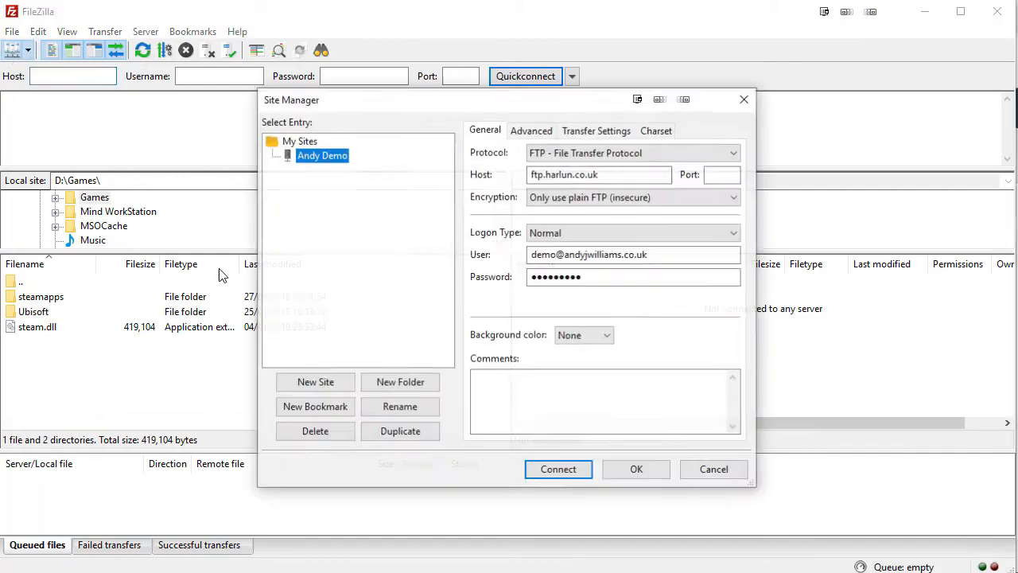
Connect to the saved site and scroll the remote root's 13 folders and 52 files.
{"action": "left_click", "coordinate": [557, 470]}
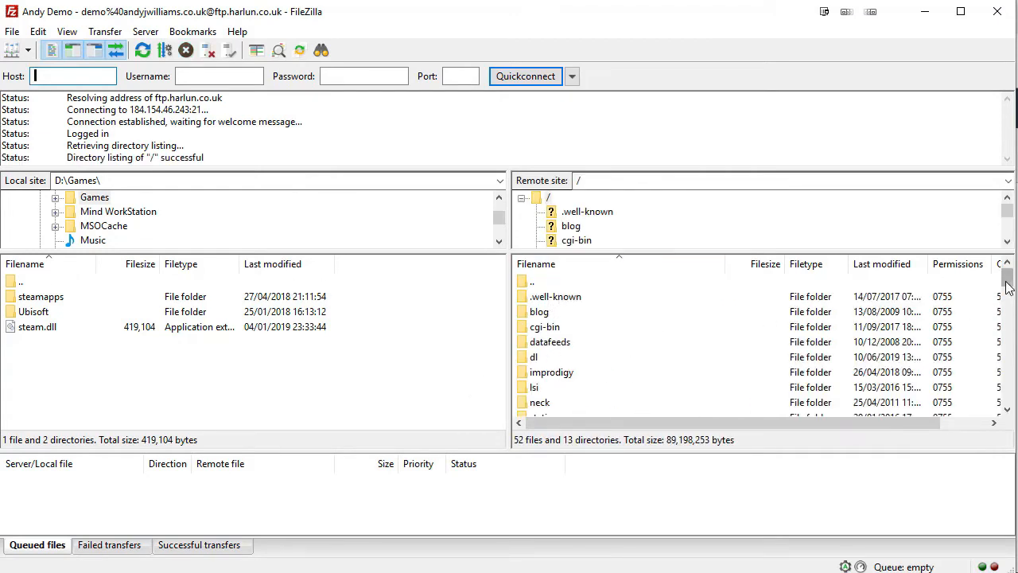
{"action": "mouse_move", "coordinate": [1007, 278]}
{"action": "left_mouse_down"}
{"action": "mouse_move", "coordinate": [1006, 326]}
{"action": "mouse_move", "coordinate": [1006, 275]}
{"action": "left_mouse_up"}
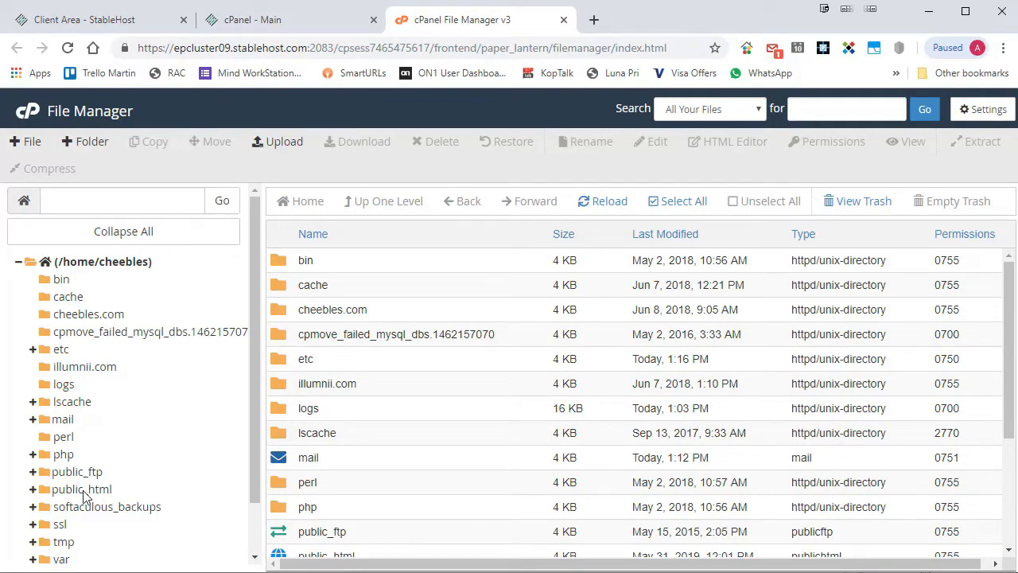
Open public_html/andyjwilliams.co.uk in File Manager and position the FileZilla window beside the browser.
{"action": "left_click", "coordinate": [34, 491]}
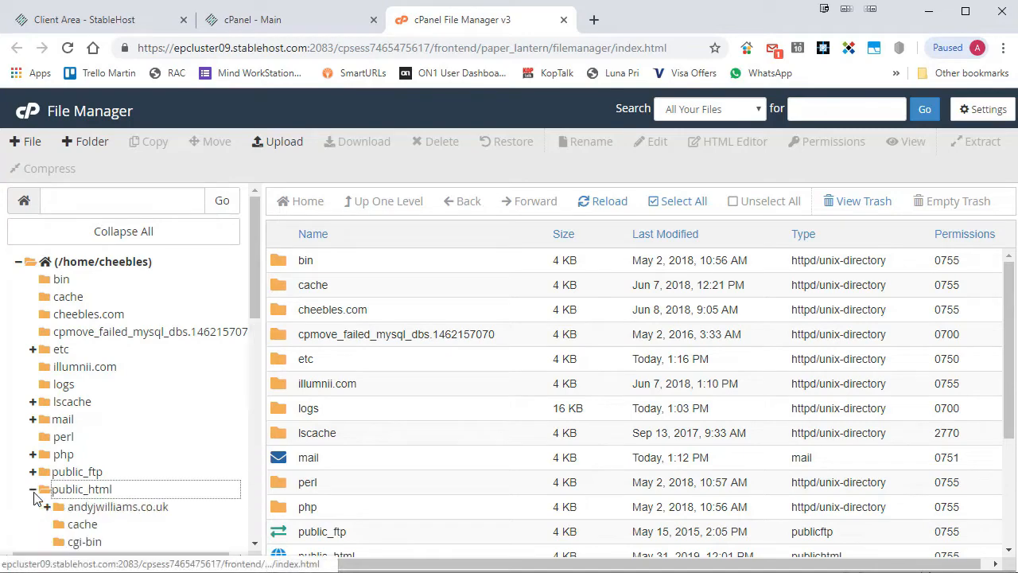
{"action": "left_click", "coordinate": [106, 511]}
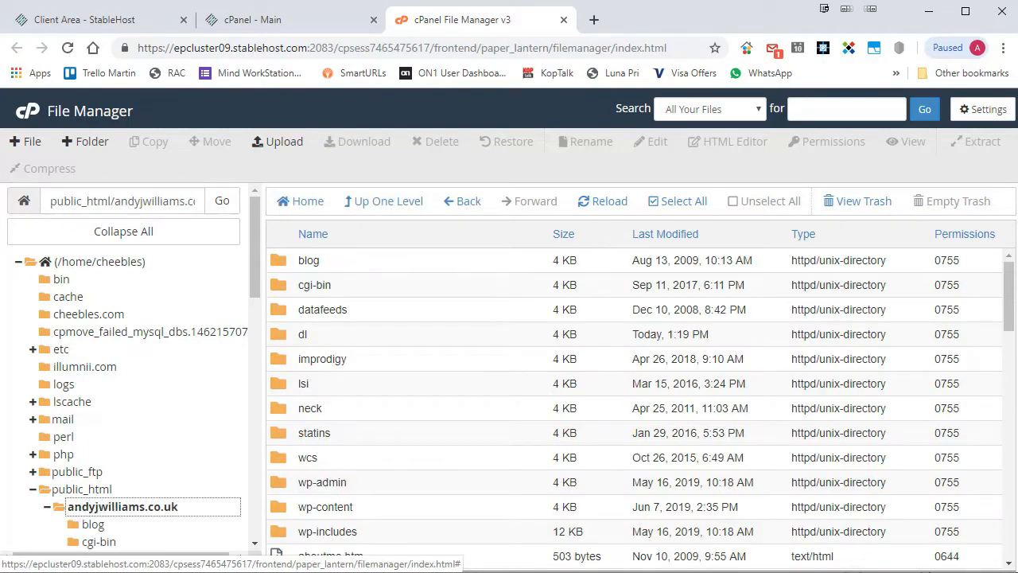
{"action": "key", "text": "alt+Tab"}
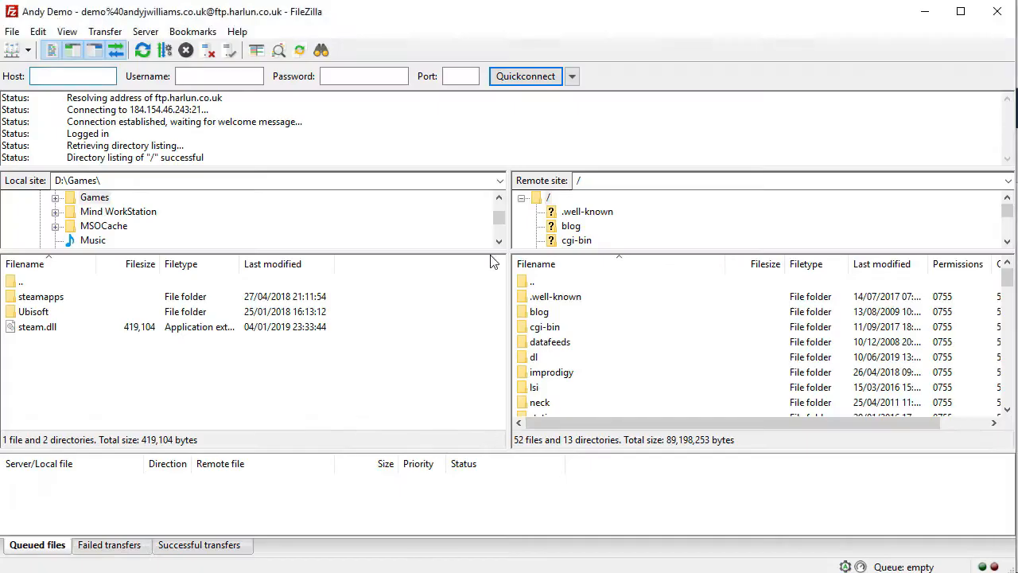
{"action": "left_click_drag", "start_coordinate": [385, 13], "coordinate": [830, 15]}
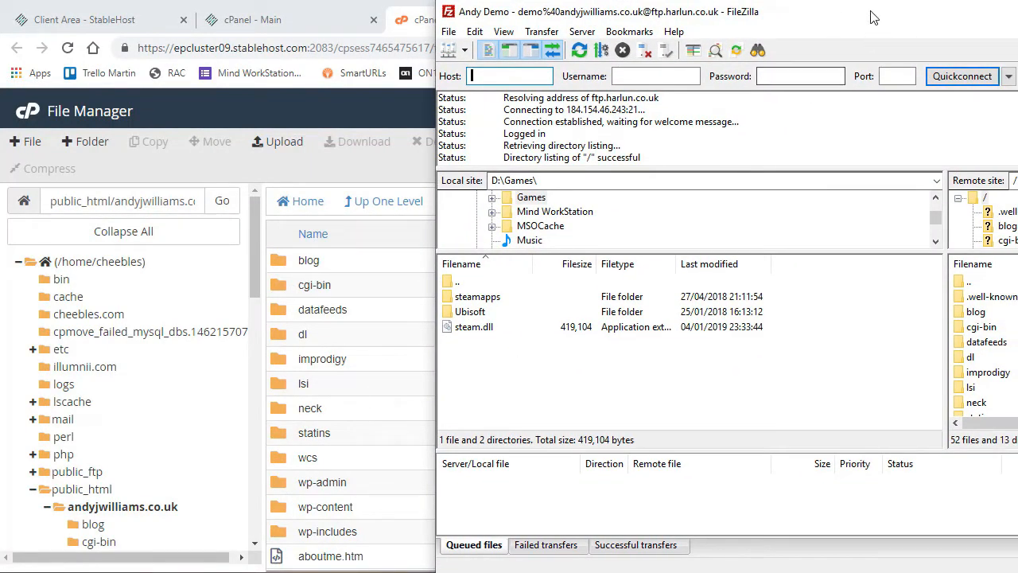
{"action": "left_click_drag", "start_coordinate": [872, 18], "coordinate": [452, 18]}
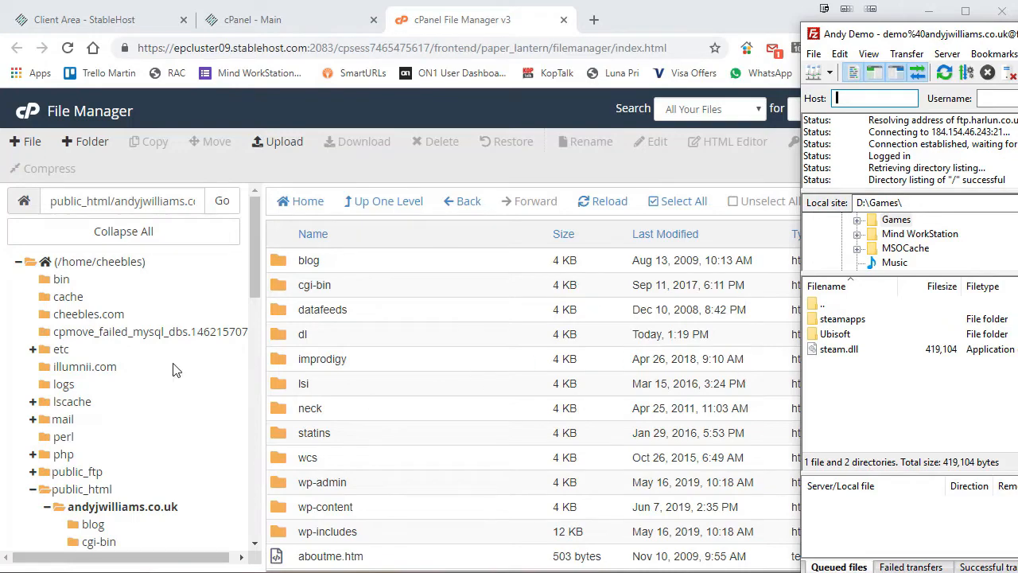
{"action": "left_click_drag", "start_coordinate": [1017, 35], "coordinate": [1017, 93]}
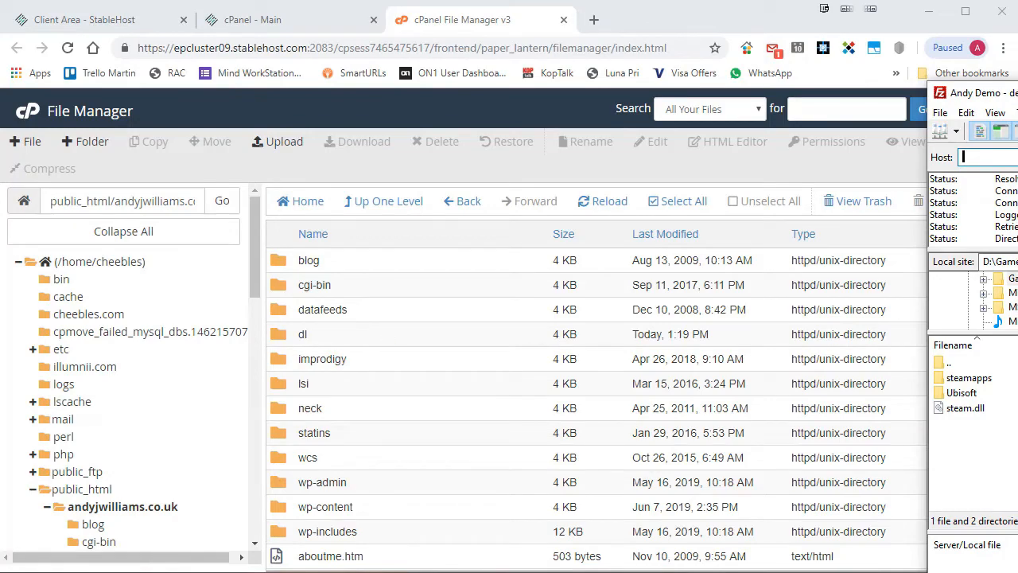
{"action": "left_click_drag", "start_coordinate": [1015, 93], "coordinate": [8, 43]}
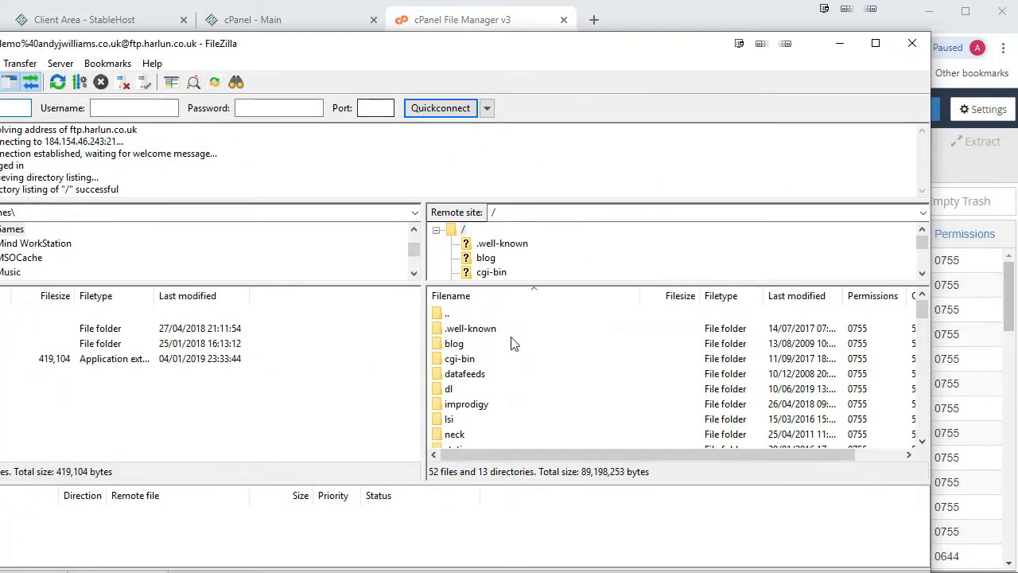
Highlight the hidden .well-known folder and .htaccess file in FileZilla's remote pane, then move FileZilla aside.
{"action": "left_click", "coordinate": [462, 331]}
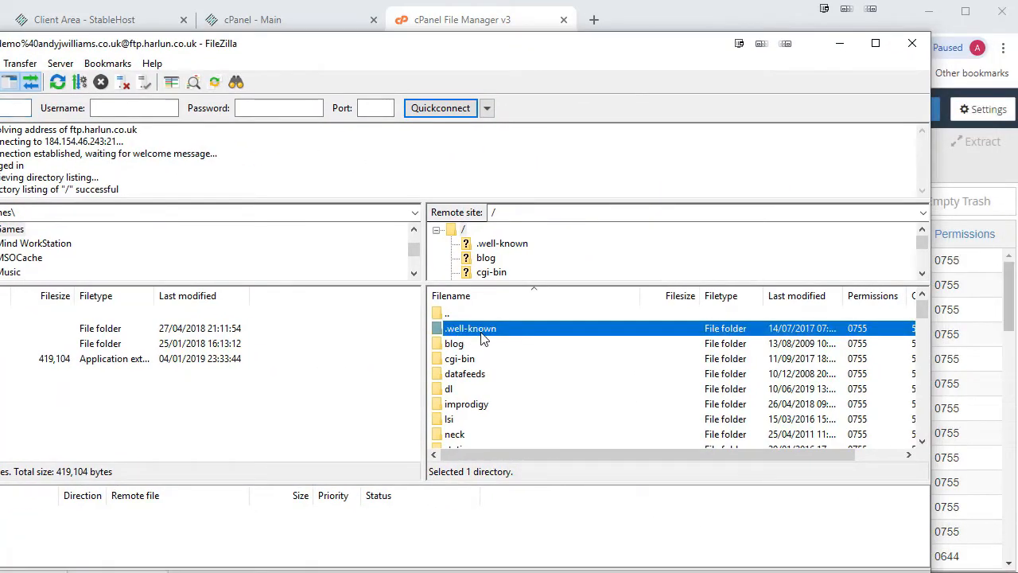
{"action": "scroll", "coordinate": [491, 334], "scroll_direction": "down", "scroll_amount": 3}
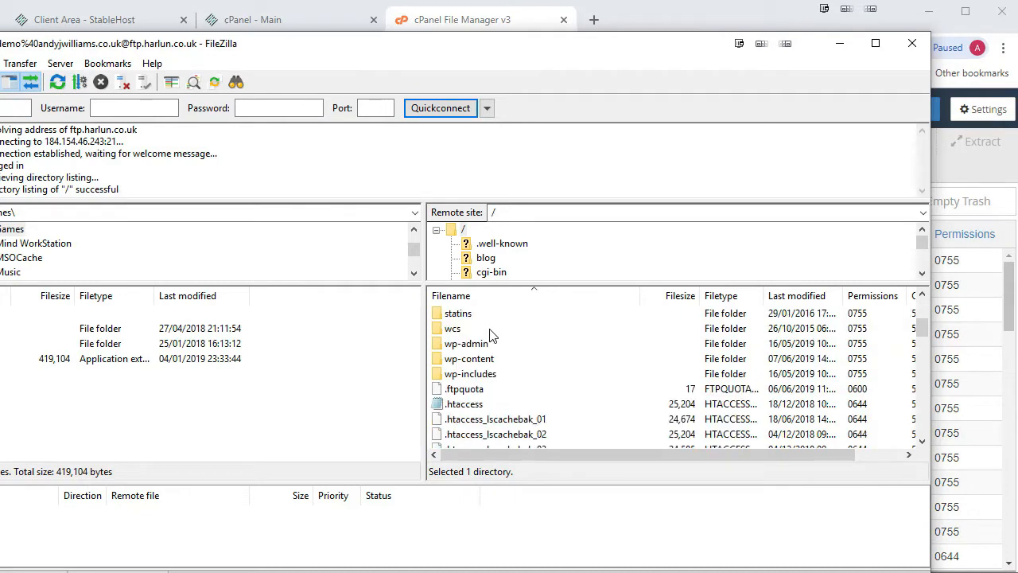
{"action": "left_click", "coordinate": [458, 408]}
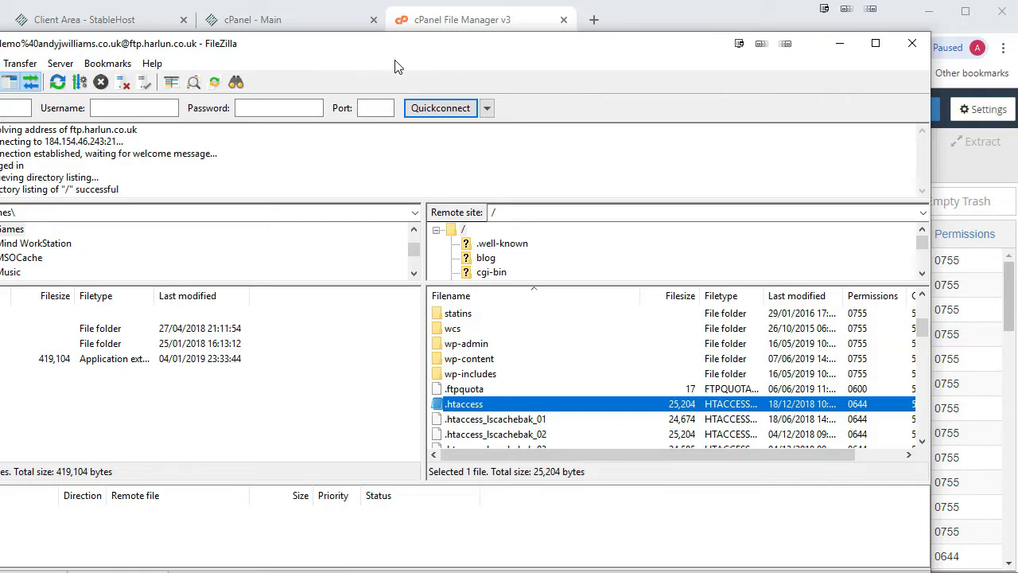
{"action": "left_click_drag", "start_coordinate": [396, 56], "coordinate": [1017, 92]}
{"action": "scroll", "coordinate": [625, 352], "scroll_direction": "down", "scroll_amount": 3}
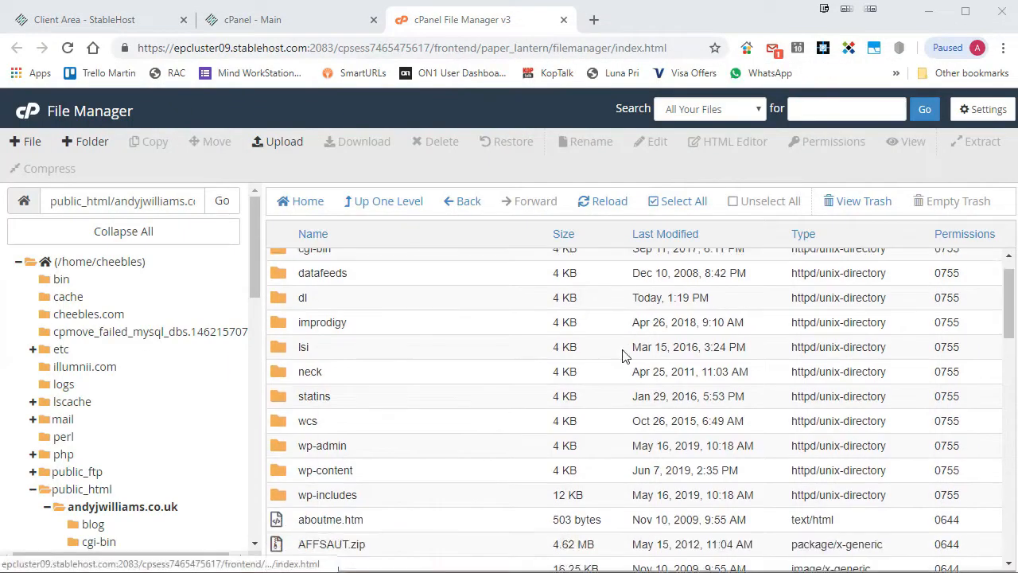
{"action": "scroll", "coordinate": [602, 337], "scroll_direction": "up", "scroll_amount": 3}
{"action": "scroll", "coordinate": [489, 310], "scroll_direction": "up", "scroll_amount": 1}
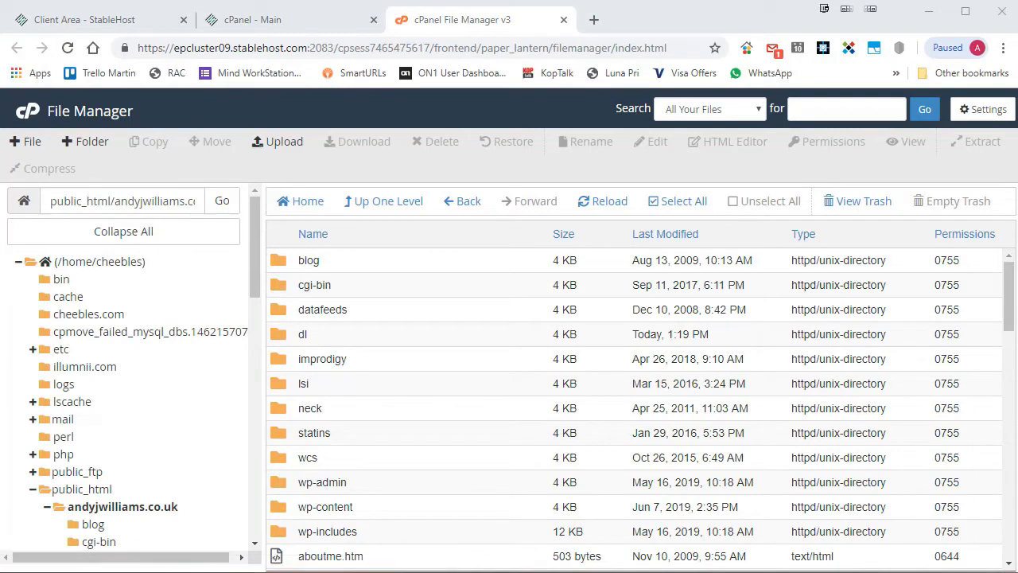
{"action": "scroll", "coordinate": [386, 413], "scroll_direction": "down", "scroll_amount": 2}
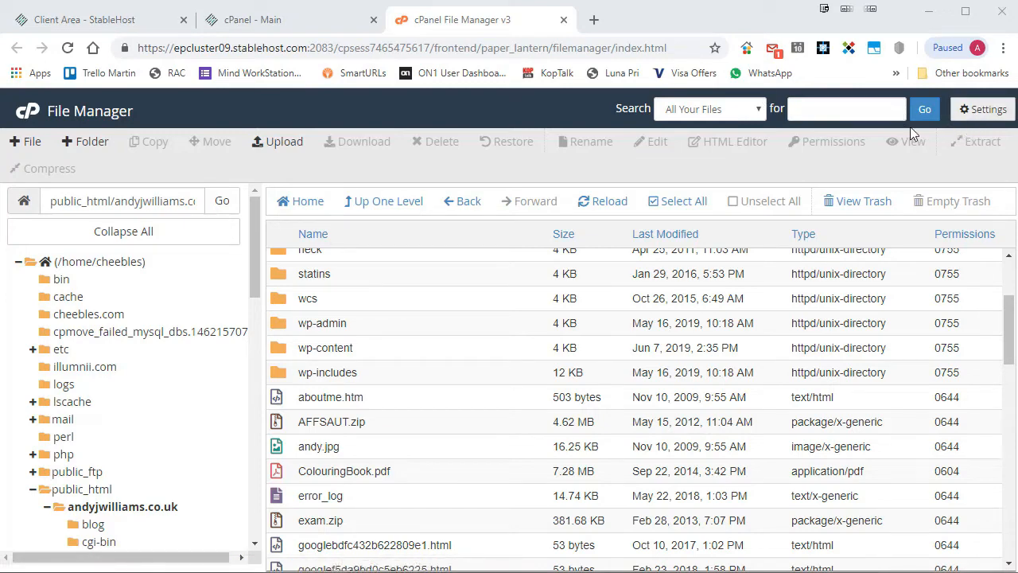
Turn on Show Hidden Files (dotfiles) in File Manager Settings and save.
{"action": "left_click", "coordinate": [981, 110]}
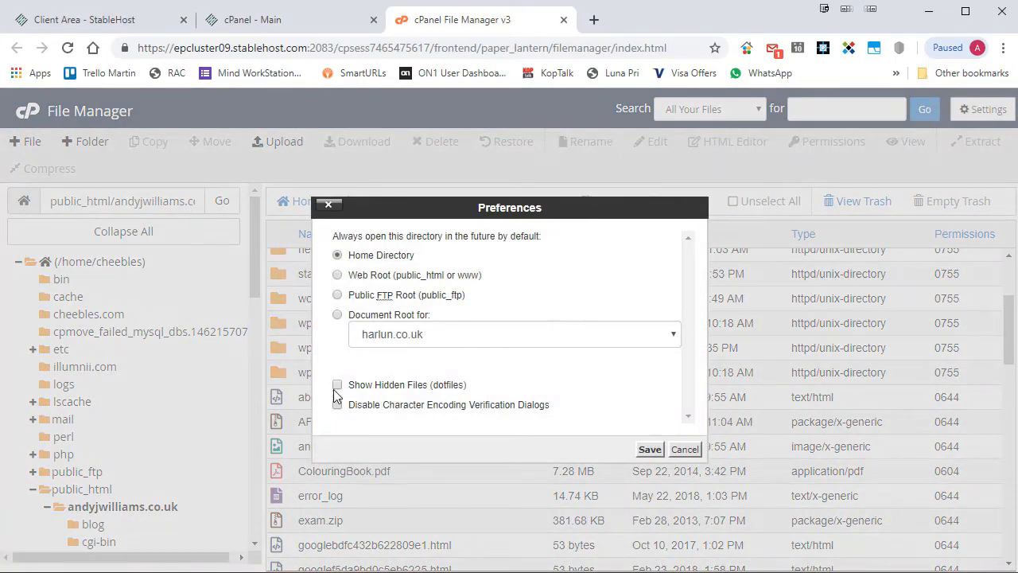
{"action": "left_click", "coordinate": [338, 386]}
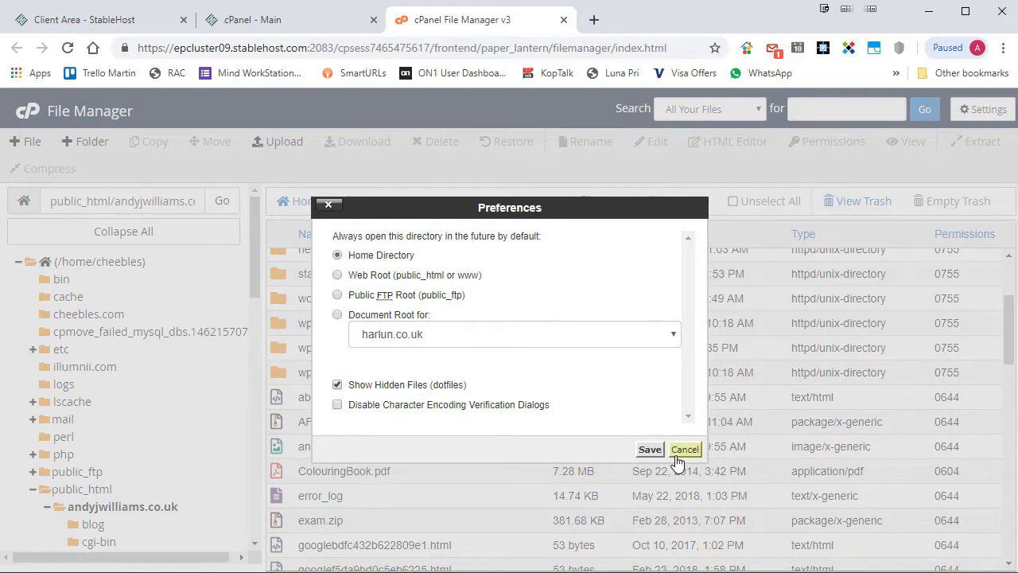
{"action": "left_click", "coordinate": [650, 450]}
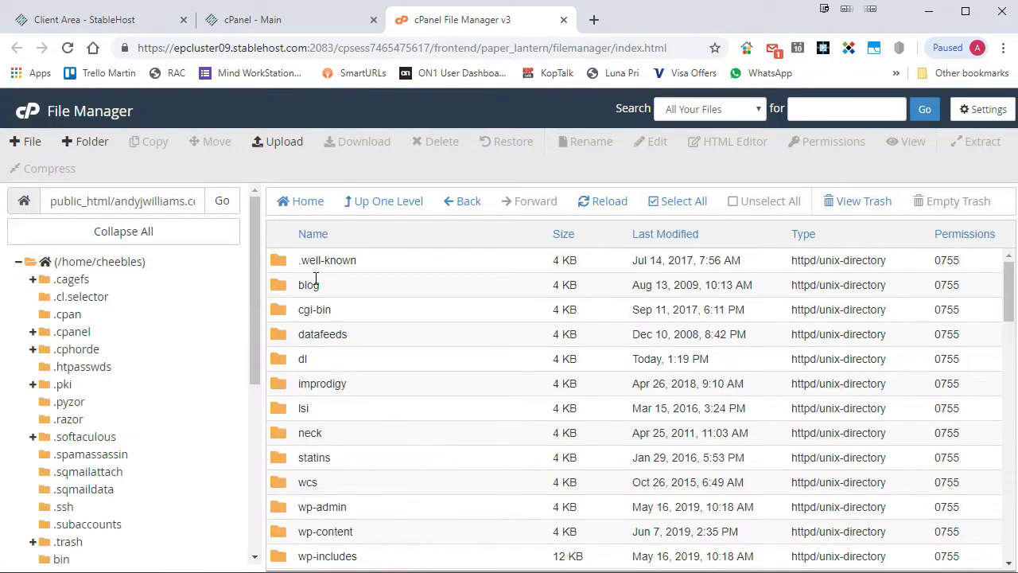
Select the .ftpquota file and the wp-includes folder in the now-complete listing.
{"action": "scroll", "coordinate": [445, 366], "scroll_direction": "down", "scroll_amount": 3}
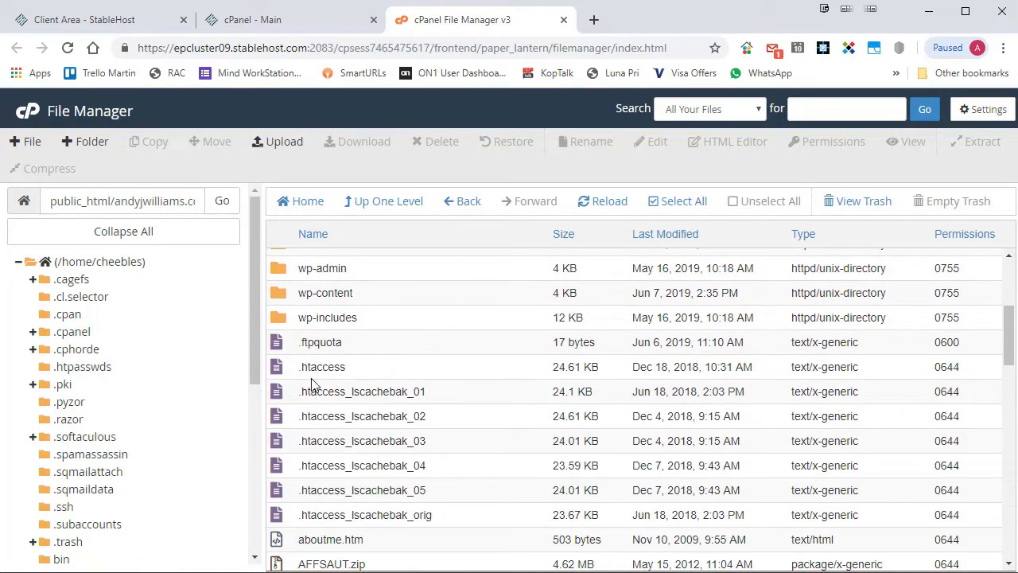
{"action": "left_click", "coordinate": [531, 342]}
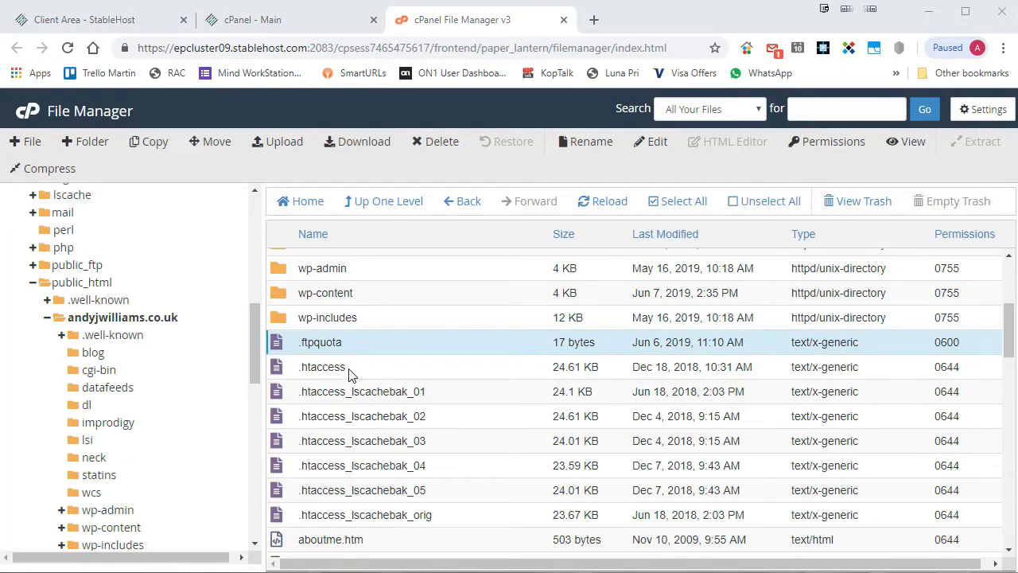
{"action": "left_click", "coordinate": [341, 315]}
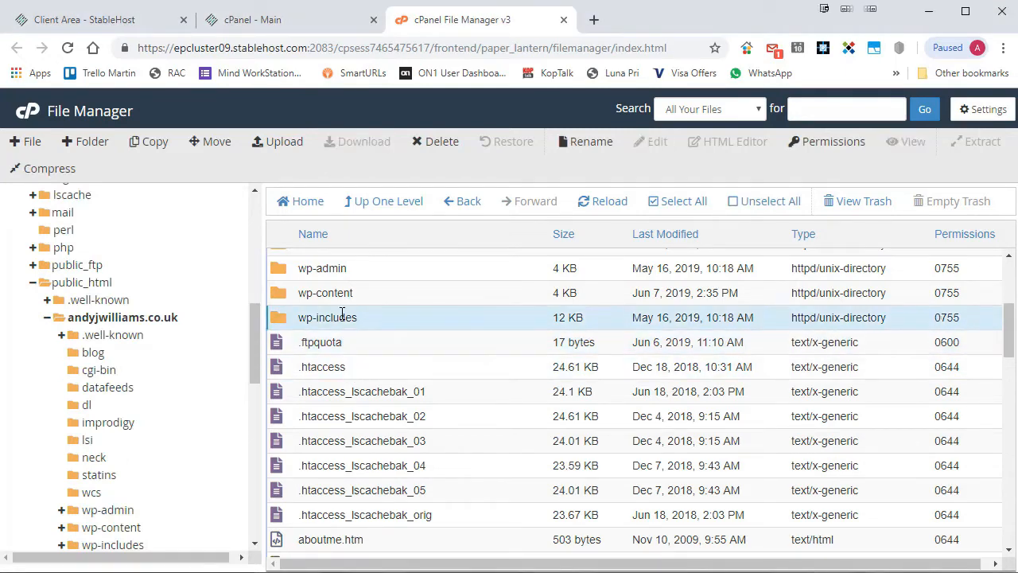
{"action": "left_click", "coordinate": [64, 143]}
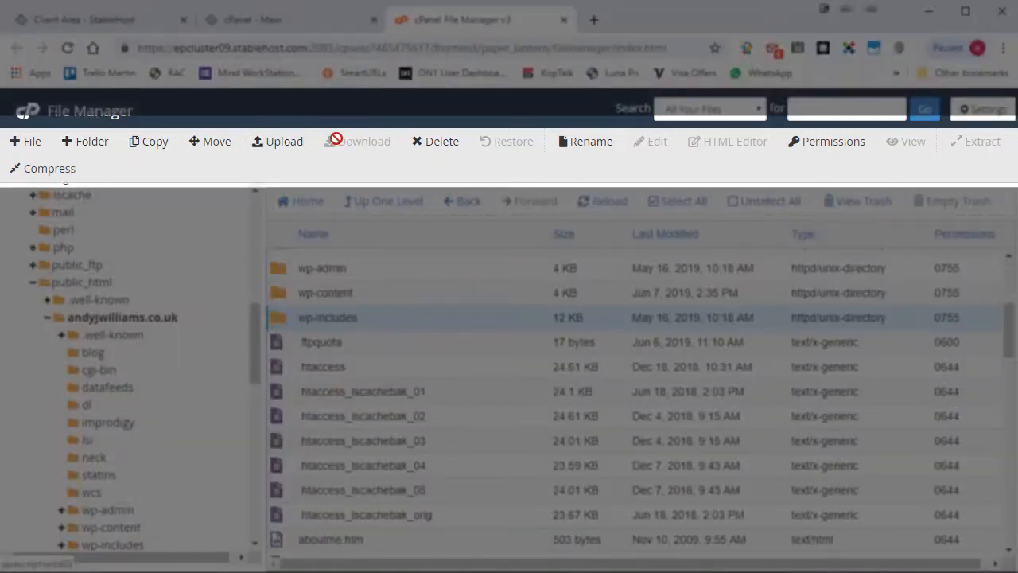
{"action": "scroll", "coordinate": [421, 375], "scroll_direction": "down", "scroll_amount": 1}
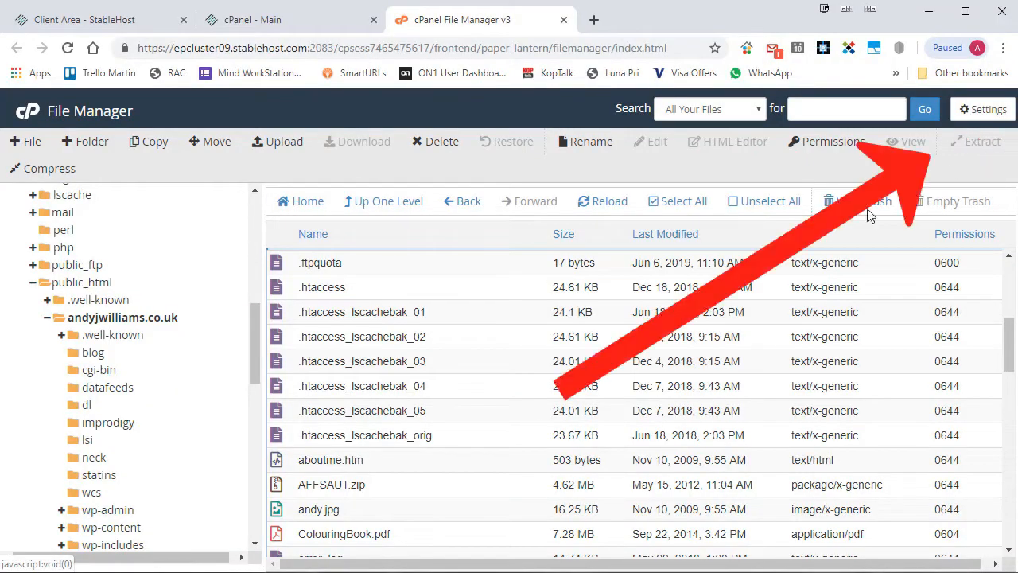
Review AFFSAUT.zip's action menu, dismiss it, and begin a selection at .htaccess_lscachebak_01.
{"action": "left_click", "coordinate": [359, 484]}
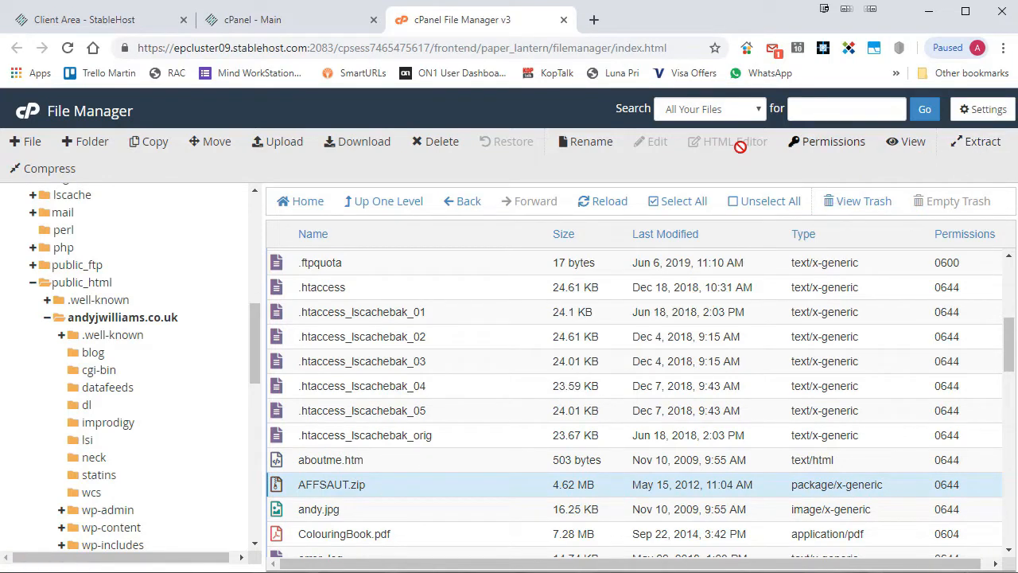
{"action": "right_click", "coordinate": [343, 486]}
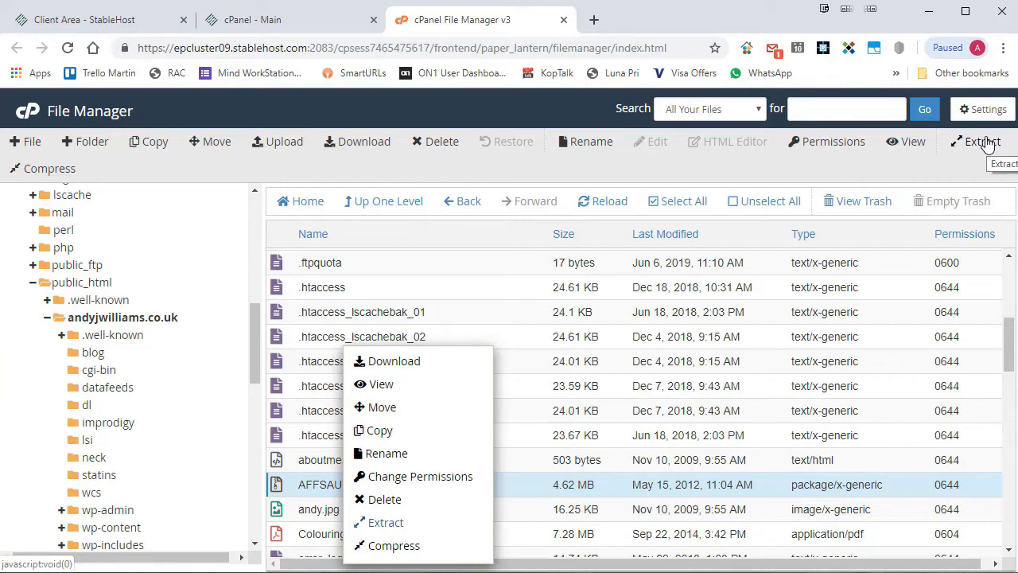
{"action": "left_click", "coordinate": [599, 491]}
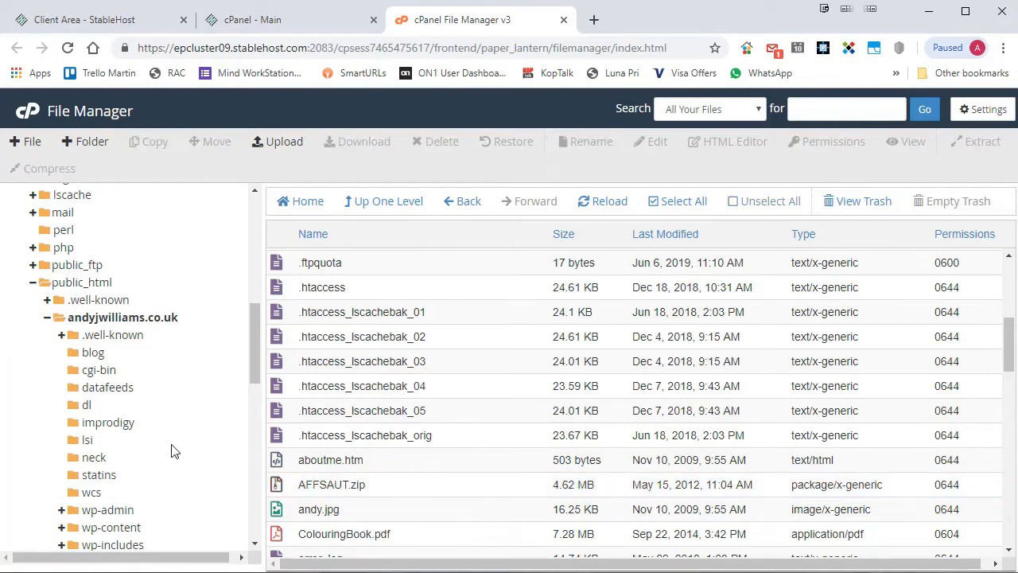
{"action": "left_click", "coordinate": [482, 320]}
Select backups _01 through _05, then start and cancel moving .htaccess_lscachebak_05.
{"action": "left_click", "coordinate": [495, 413], "text": "shift"}
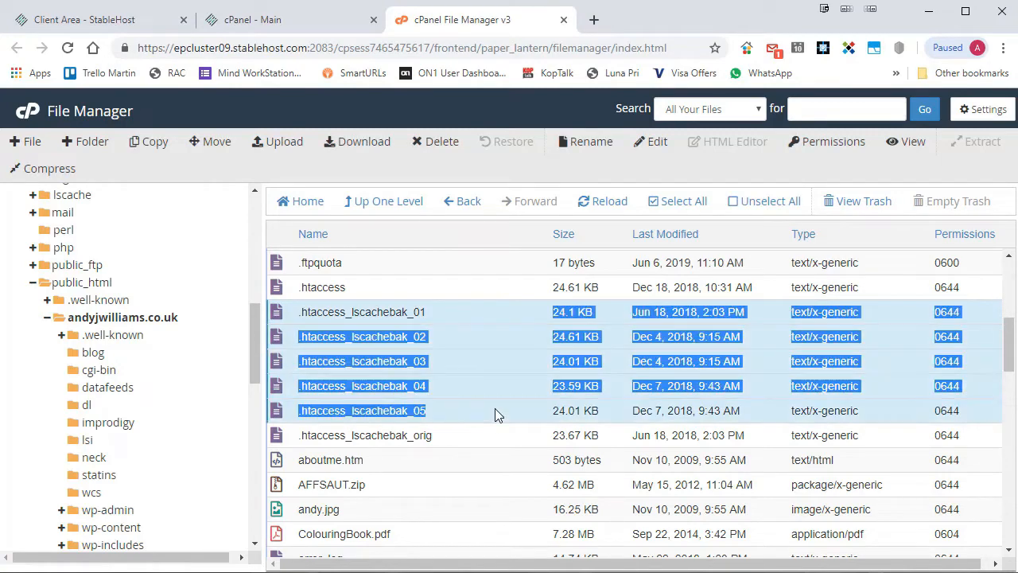
{"action": "right_click", "coordinate": [490, 416]}
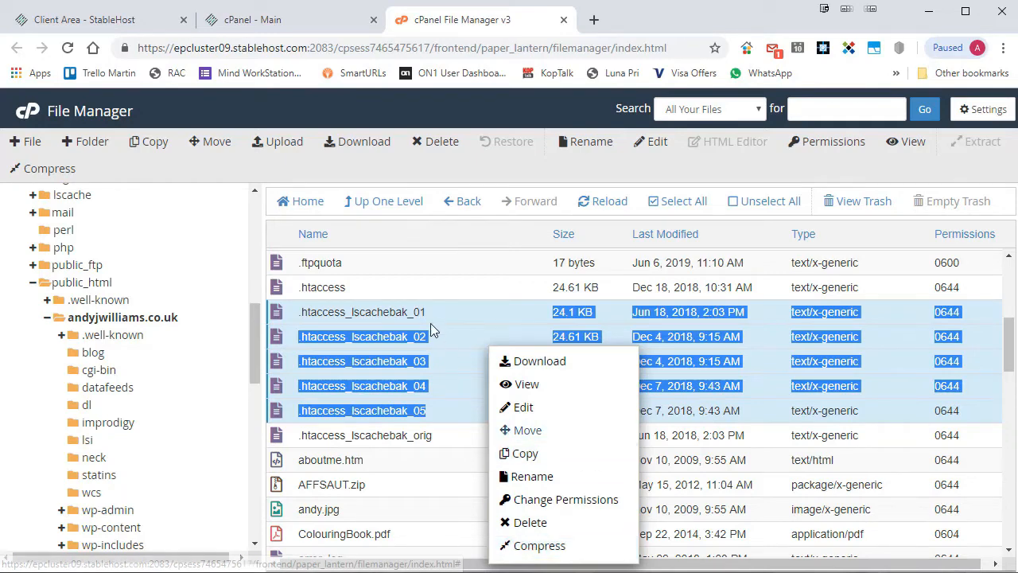
{"action": "left_click", "coordinate": [450, 432]}
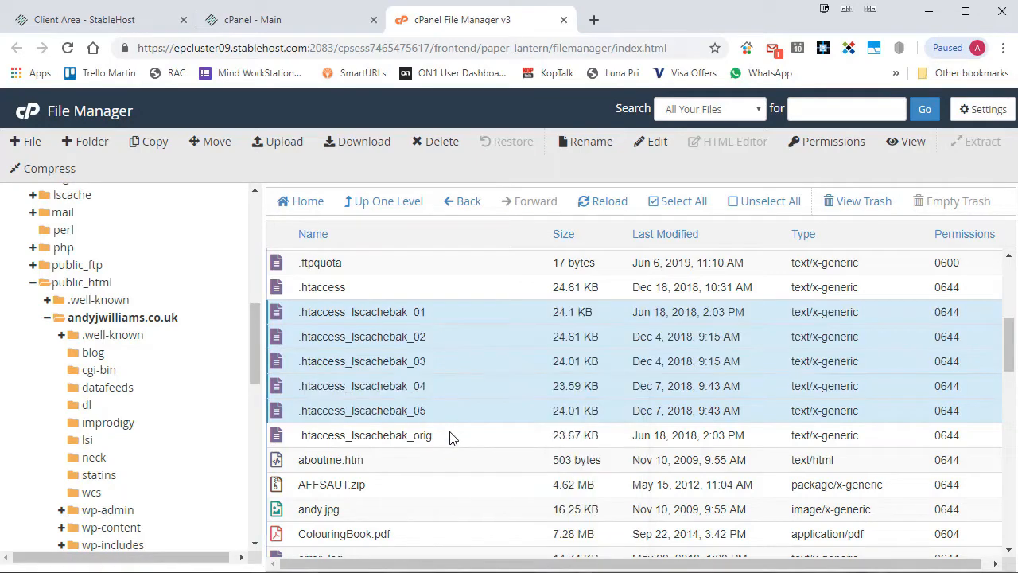
{"action": "right_click", "coordinate": [445, 410]}
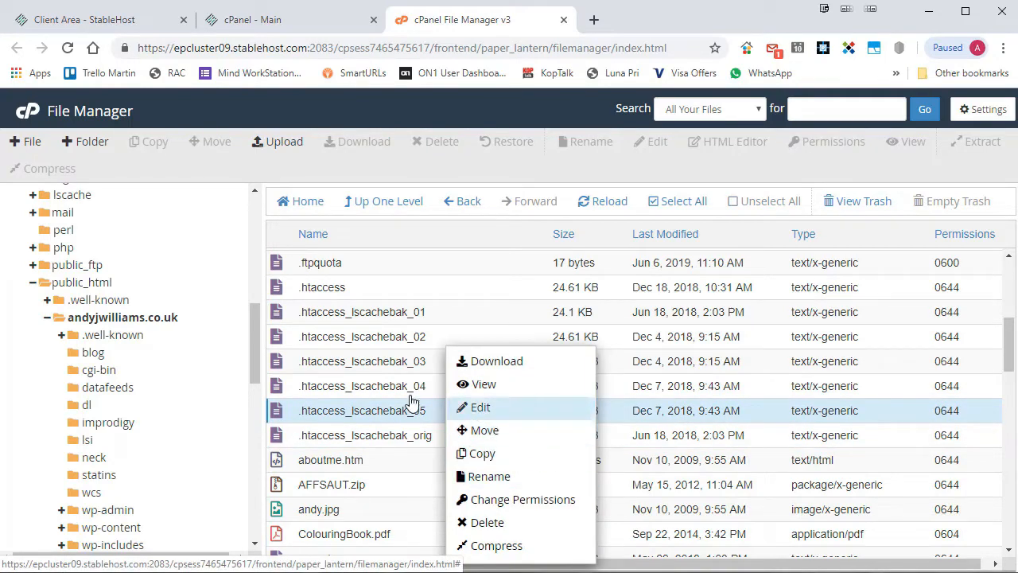
{"action": "left_click", "coordinate": [513, 431]}
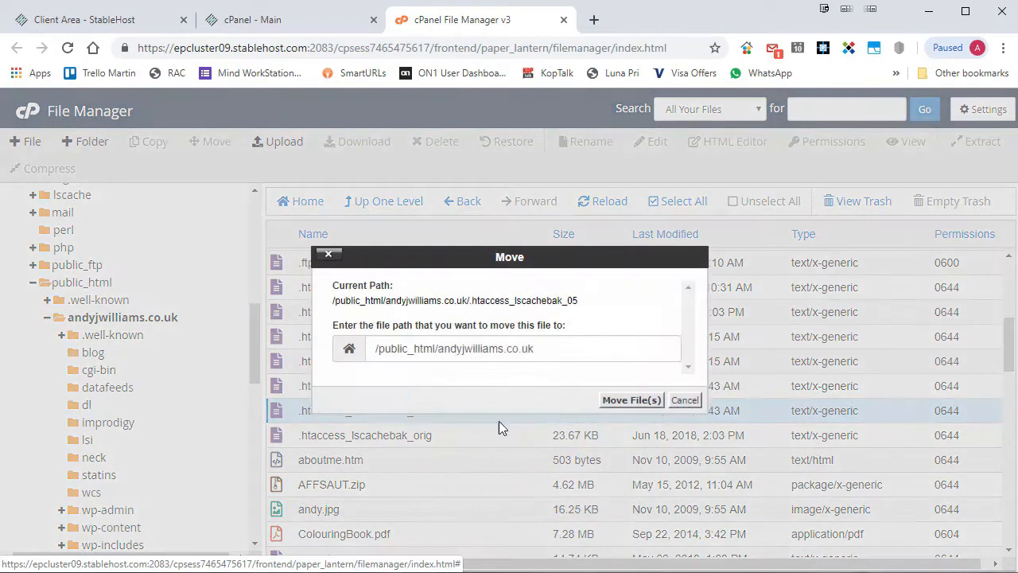
{"action": "left_click", "coordinate": [684, 399]}
Start and cancel copying .htaccess_lscachebak_05, then open the empty dl folder.
{"action": "right_click", "coordinate": [429, 410]}
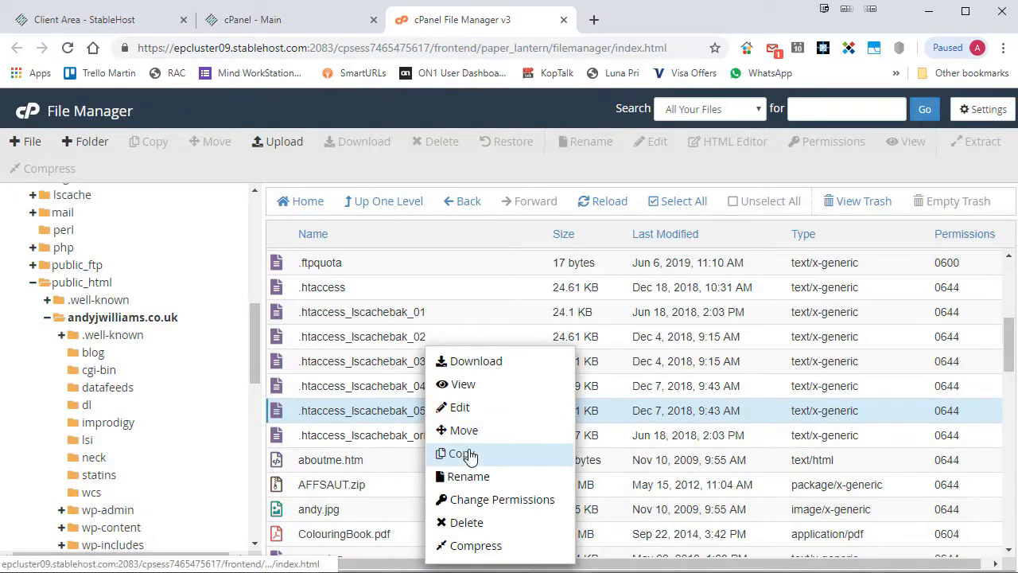
{"action": "left_click", "coordinate": [461, 453]}
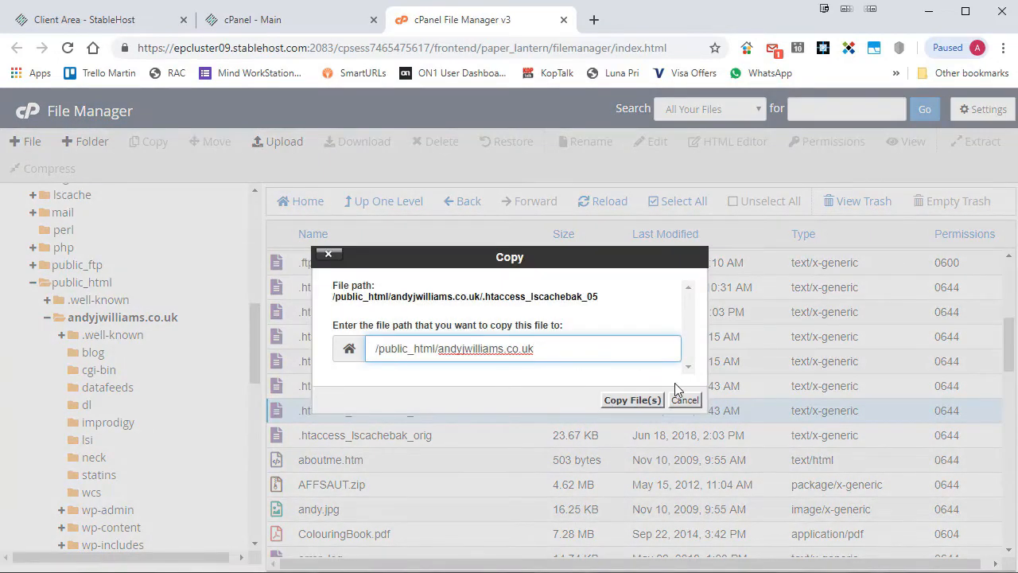
{"action": "left_click", "coordinate": [685, 400]}
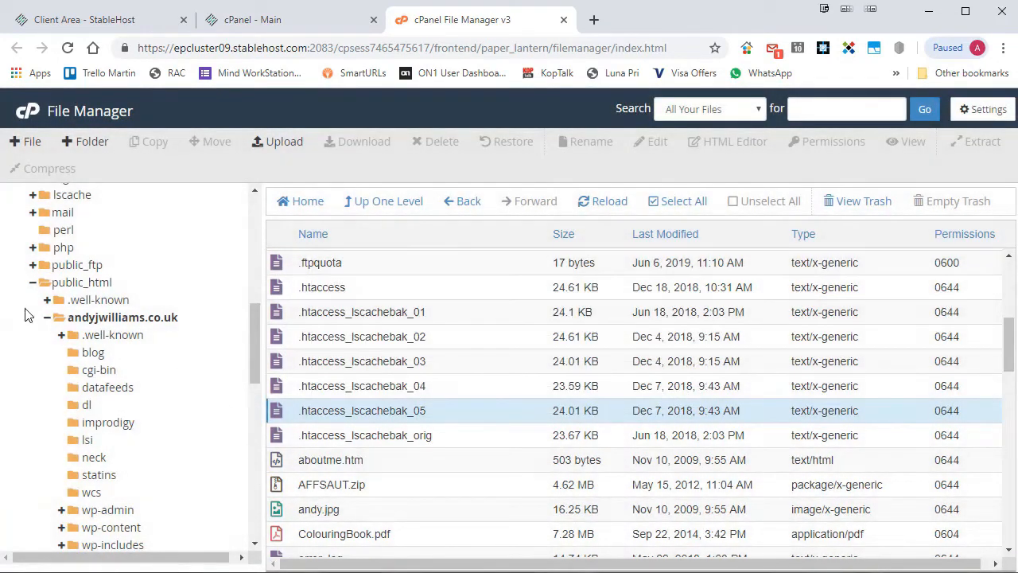
{"action": "left_click", "coordinate": [83, 407]}
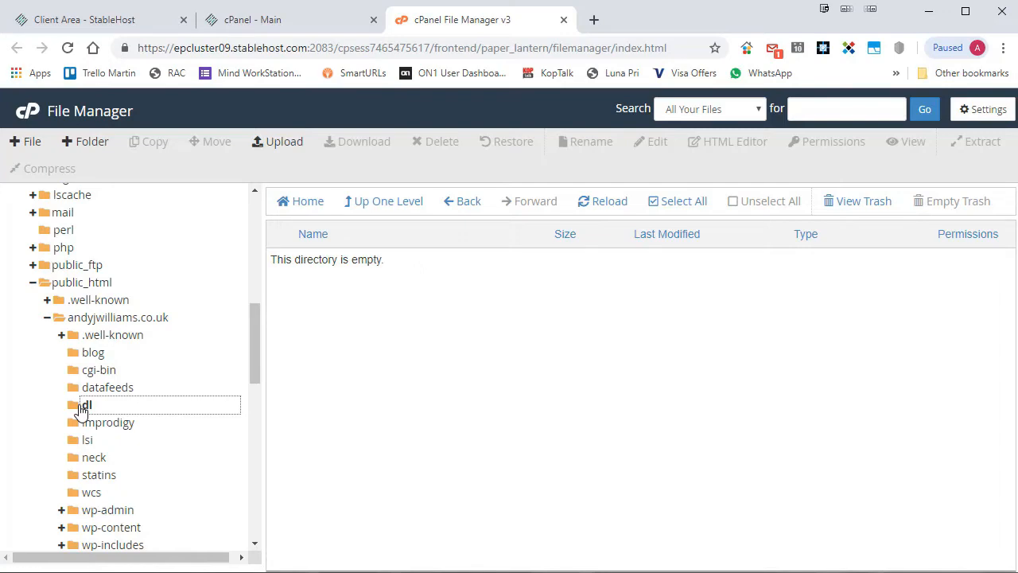
Copy .htaccess_lscachebak_orig into dl and check that dl now lists the 23.67 KB file.
{"action": "left_click", "coordinate": [105, 317]}
{"action": "scroll", "coordinate": [488, 375], "scroll_direction": "down", "scroll_amount": 5}
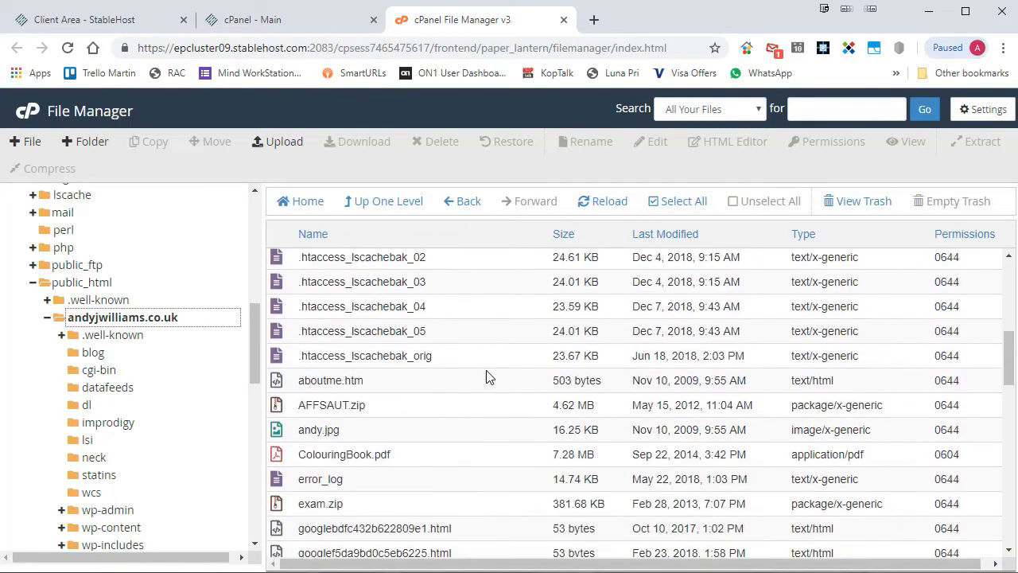
{"action": "scroll", "coordinate": [469, 376], "scroll_direction": "up", "scroll_amount": 1}
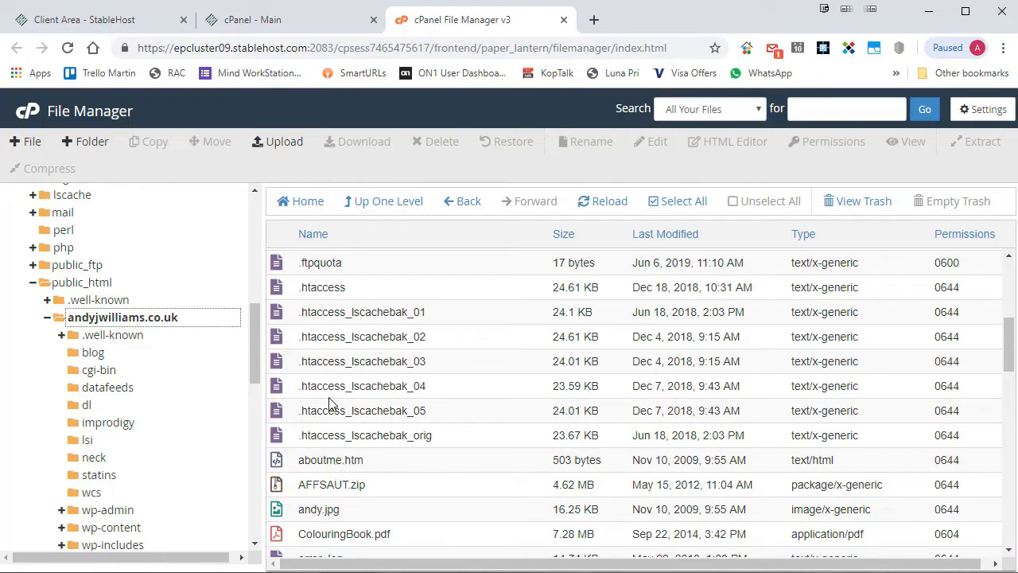
{"action": "right_click", "coordinate": [347, 432]}
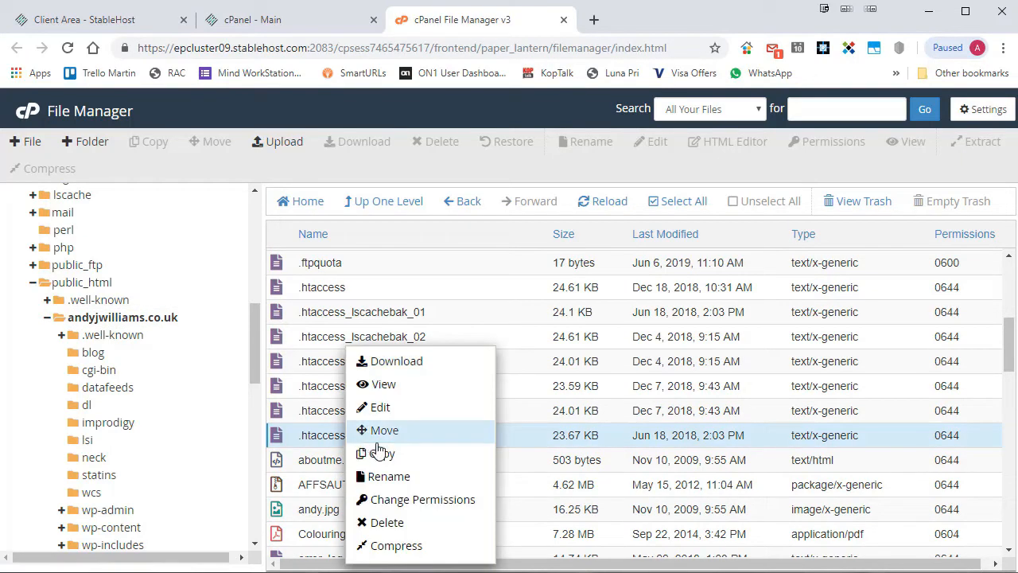
{"action": "left_click", "coordinate": [374, 452]}
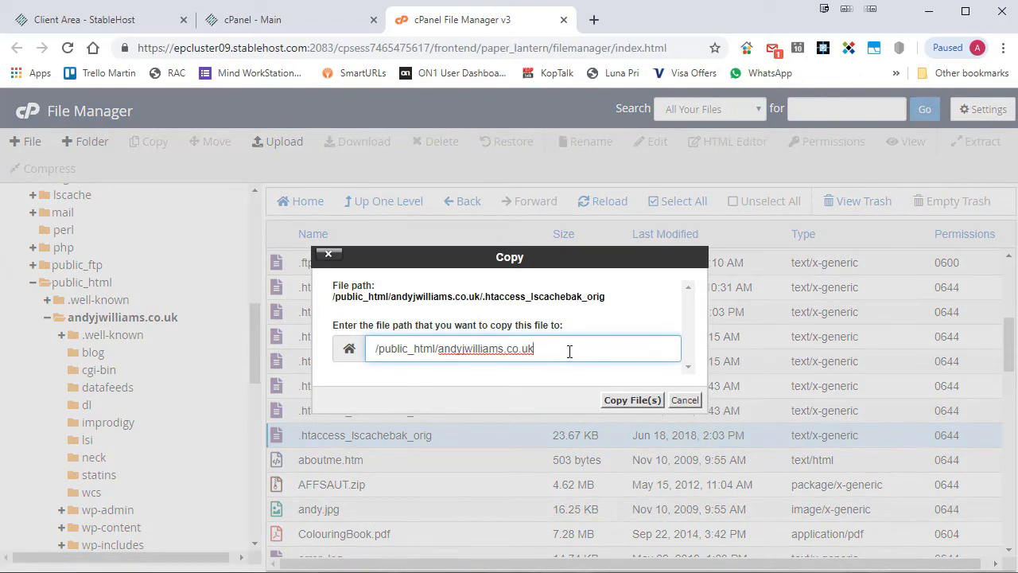
{"action": "left_click", "coordinate": [625, 400]}
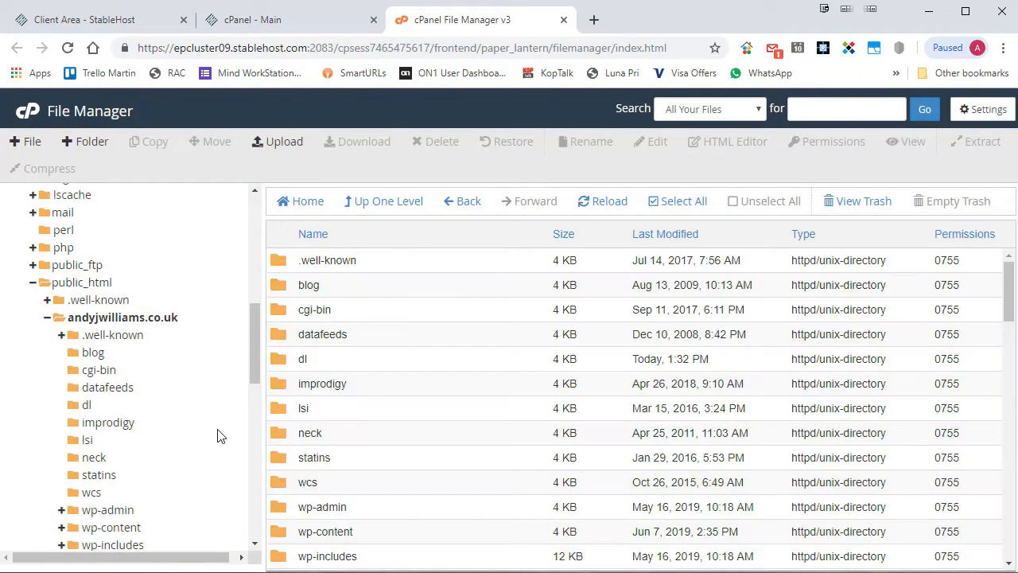
{"action": "left_click", "coordinate": [84, 406]}
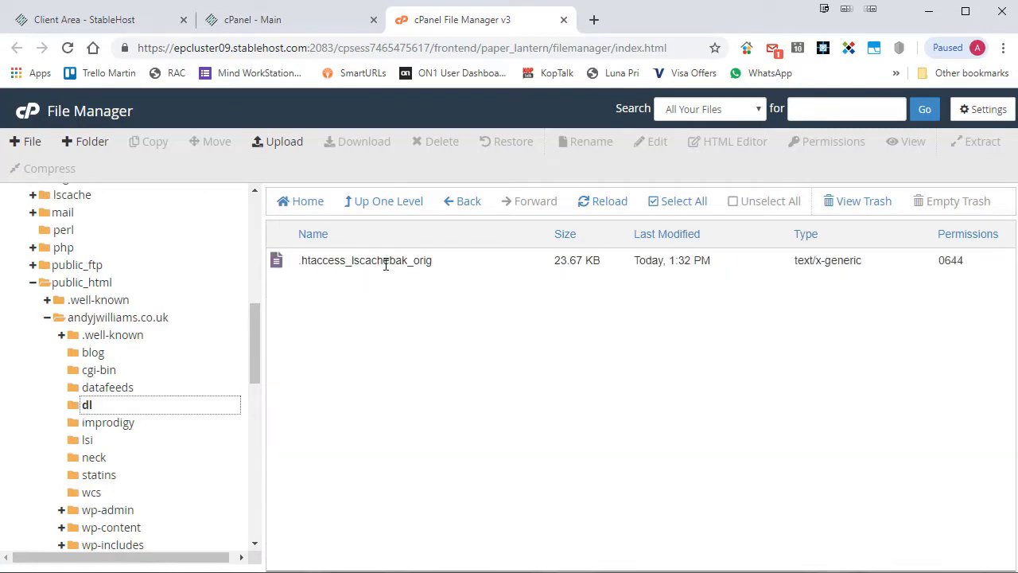
Back in andyjwilliams.co.uk, open Rename for .htaccess_lscachebak_01 and cancel it.
{"action": "left_click", "coordinate": [100, 321]}
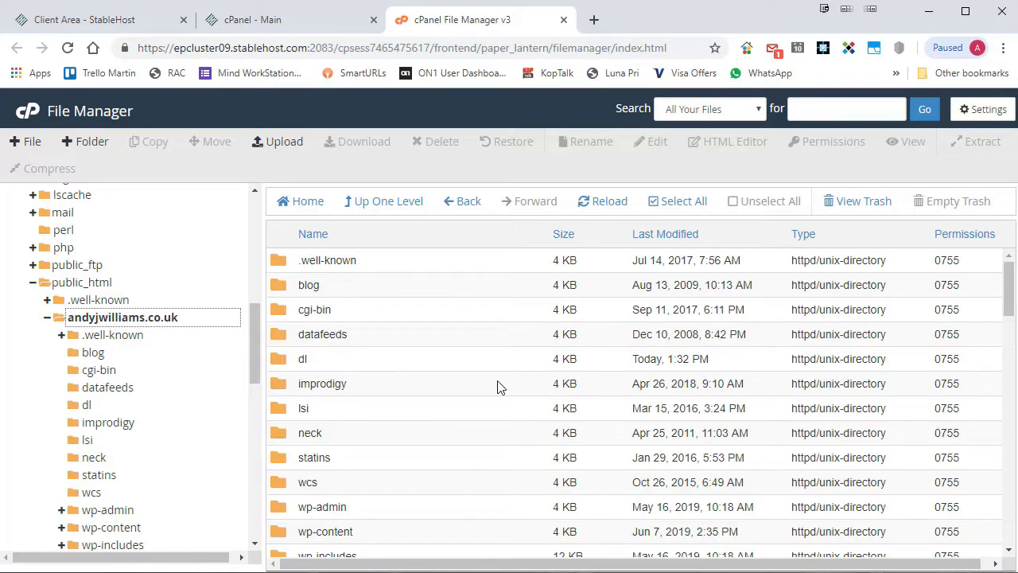
{"action": "scroll", "coordinate": [497, 386], "scroll_direction": "down", "scroll_amount": 3}
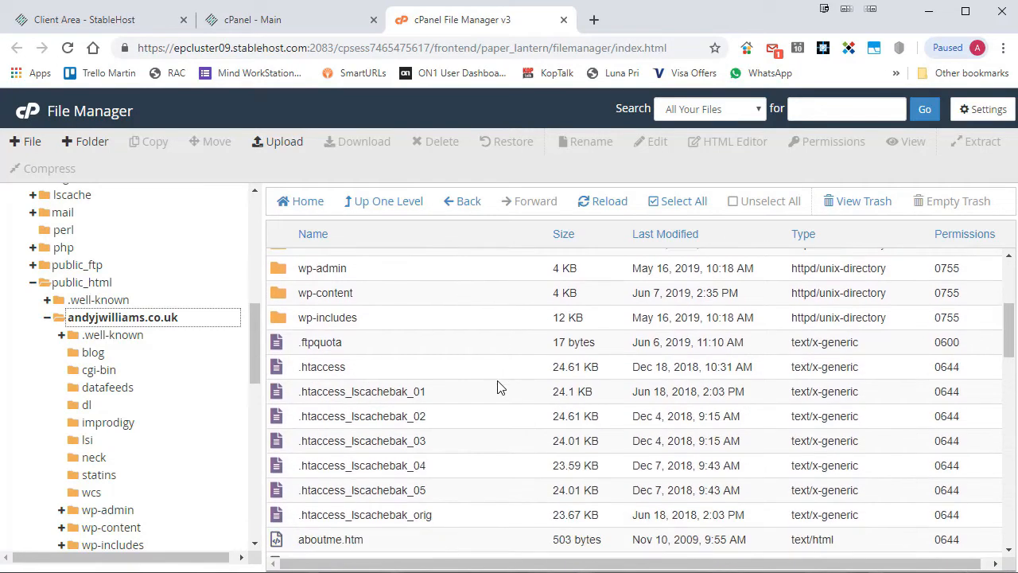
{"action": "scroll", "coordinate": [497, 387], "scroll_direction": "down", "scroll_amount": 1}
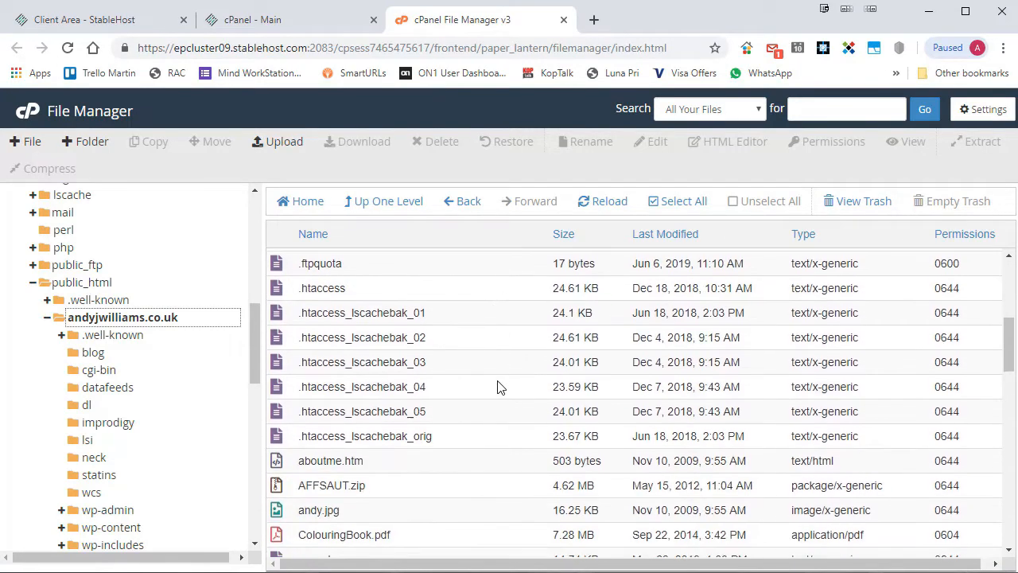
{"action": "right_click", "coordinate": [495, 316]}
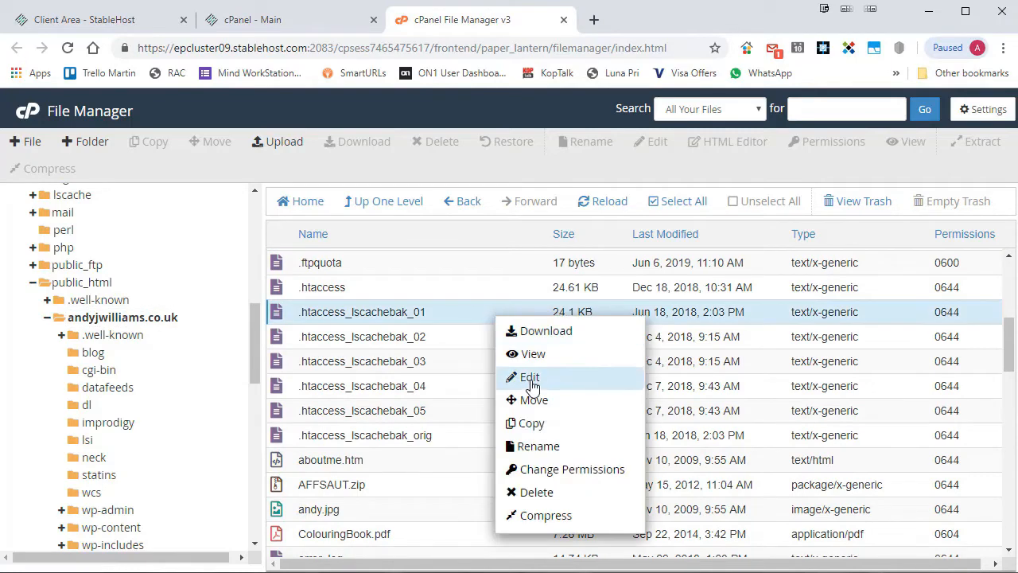
{"action": "left_click", "coordinate": [555, 450]}
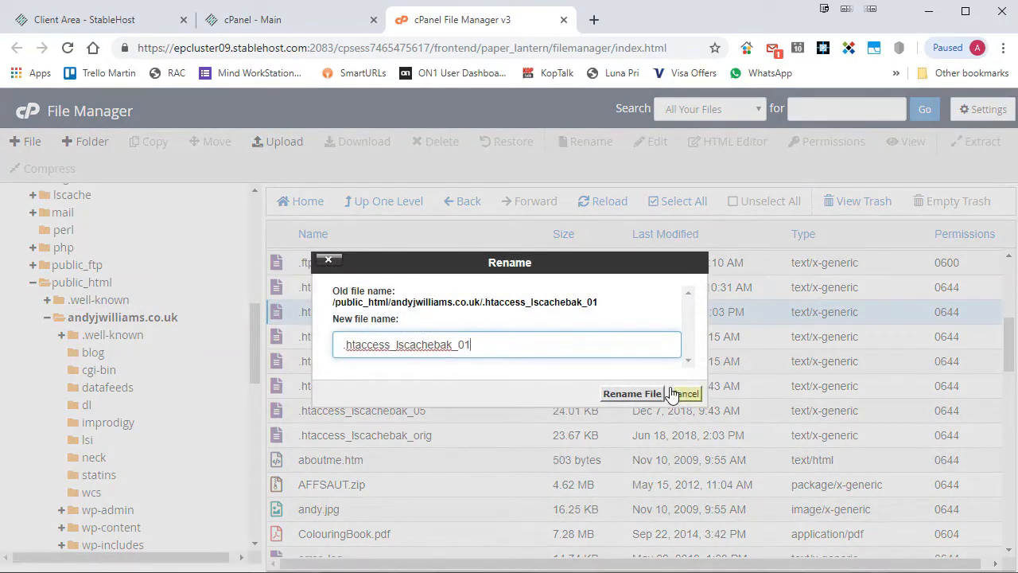
{"action": "left_click", "coordinate": [688, 397]}
View .htaccess_lscachebak_01's permissions without changing them, then select the improdigy folder.
{"action": "right_click", "coordinate": [466, 316]}
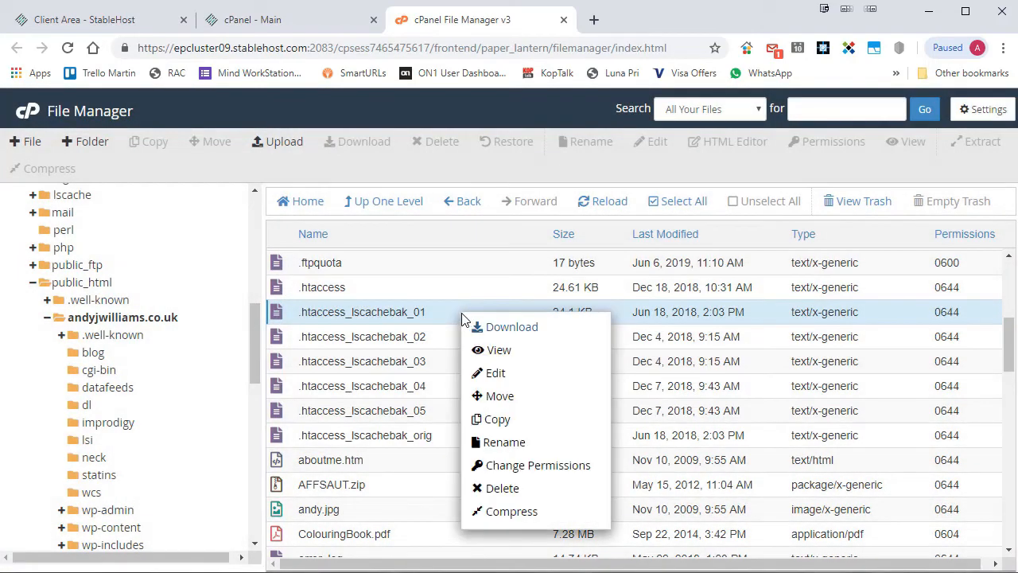
{"action": "left_click", "coordinate": [571, 468]}
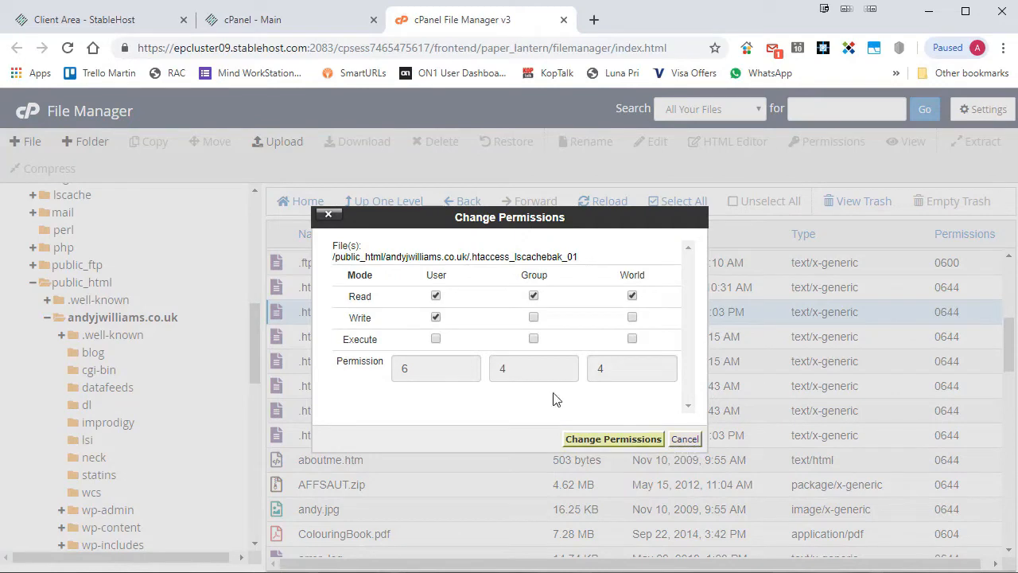
{"action": "left_click", "coordinate": [685, 439]}
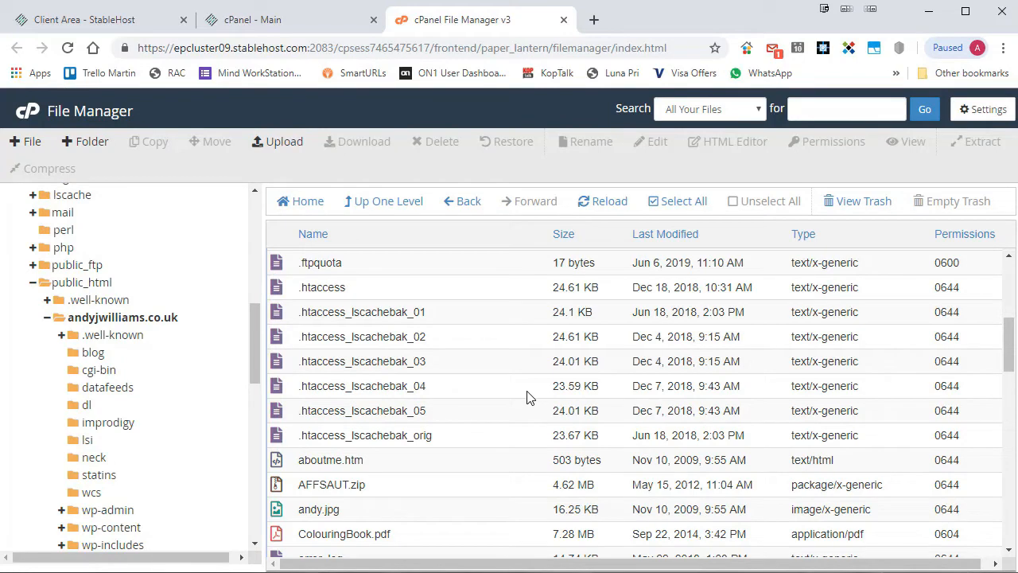
{"action": "scroll", "coordinate": [527, 398], "scroll_direction": "up", "scroll_amount": 5}
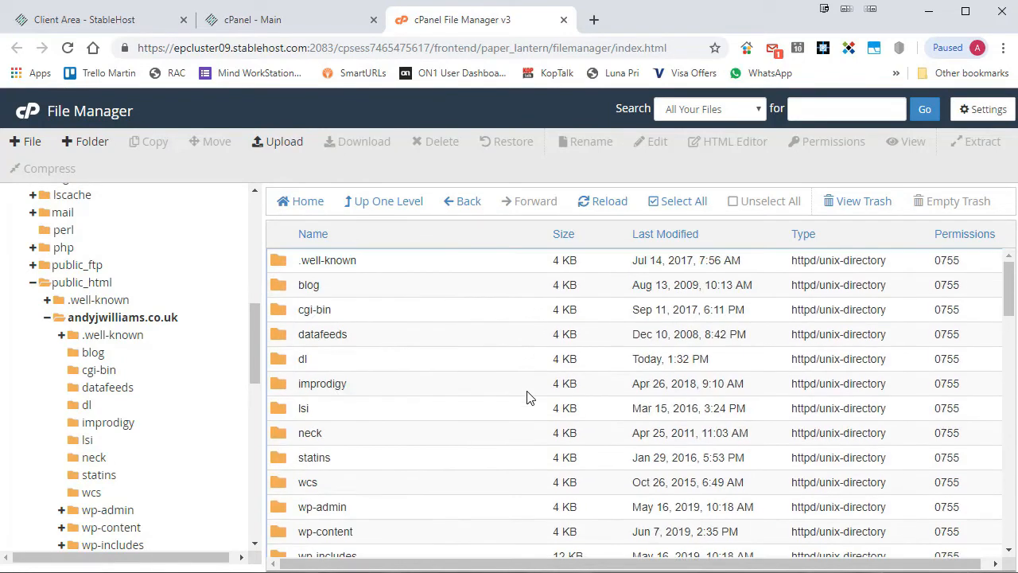
{"action": "left_click", "coordinate": [327, 380]}
{"action": "left_click", "coordinate": [317, 367]}
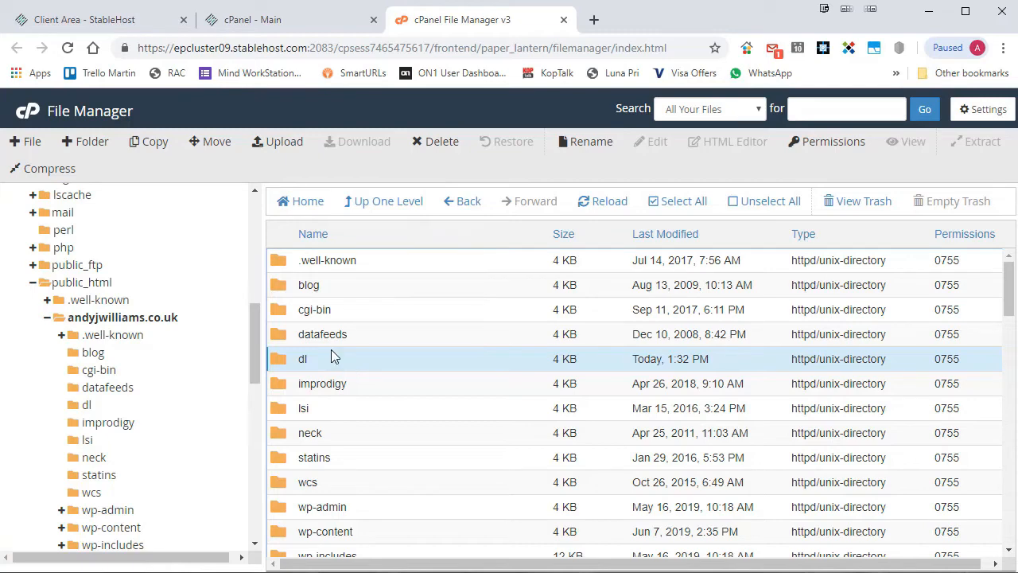
{"action": "scroll", "coordinate": [332, 356], "scroll_direction": "down", "scroll_amount": 1}
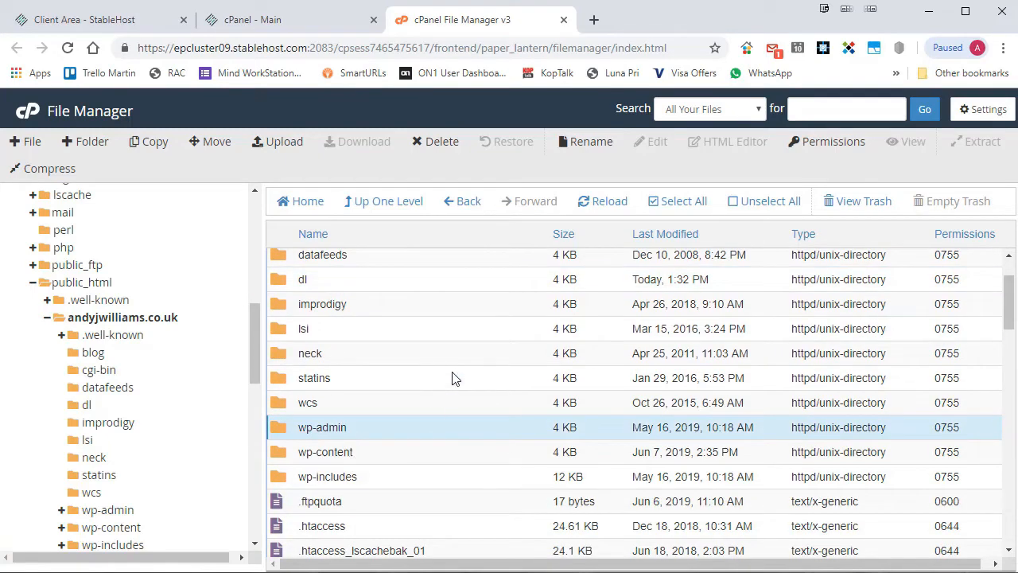
{"action": "scroll", "coordinate": [453, 380], "scroll_direction": "down", "scroll_amount": 5}
{"action": "scroll", "coordinate": [453, 376], "scroll_direction": "down", "scroll_amount": 12}
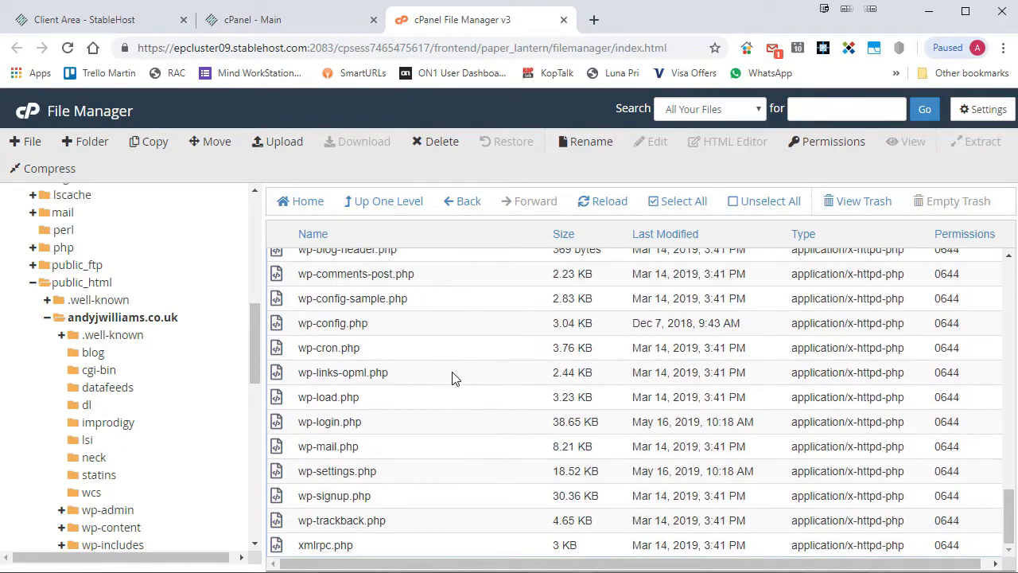
{"action": "scroll", "coordinate": [387, 421], "scroll_direction": "up", "scroll_amount": 20}
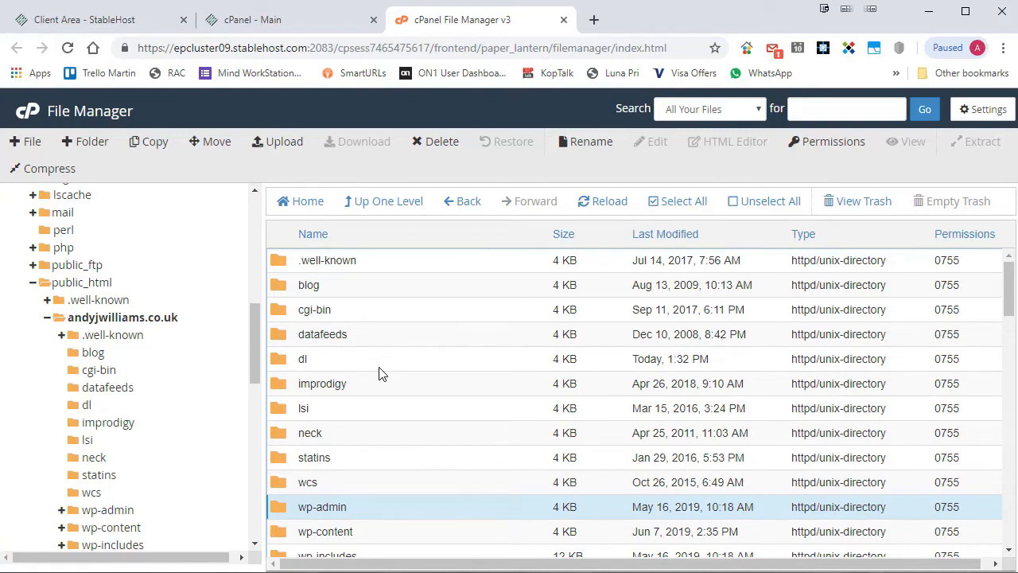
Create a folder named demo, removing the trailing slash from its location path.
{"action": "left_click", "coordinate": [88, 142]}
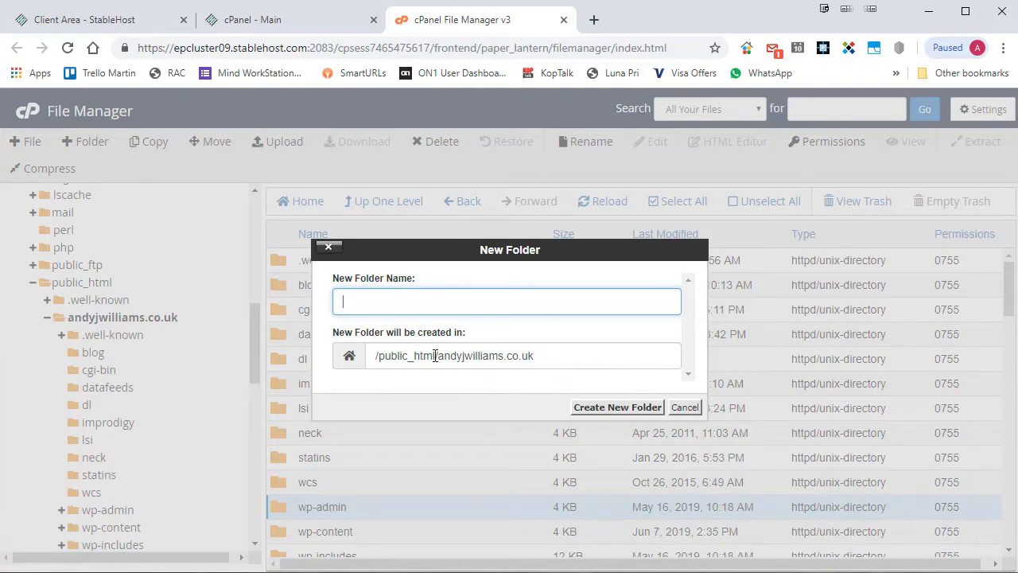
{"action": "left_click", "coordinate": [546, 356]}
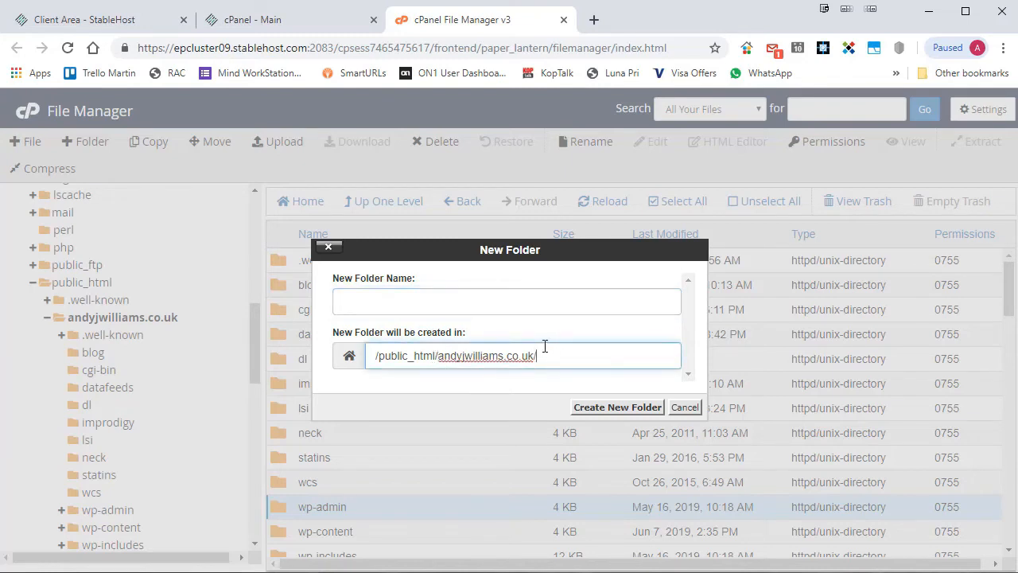
{"action": "key", "text": "BackSpace"}
{"action": "left_click", "coordinate": [443, 301]}
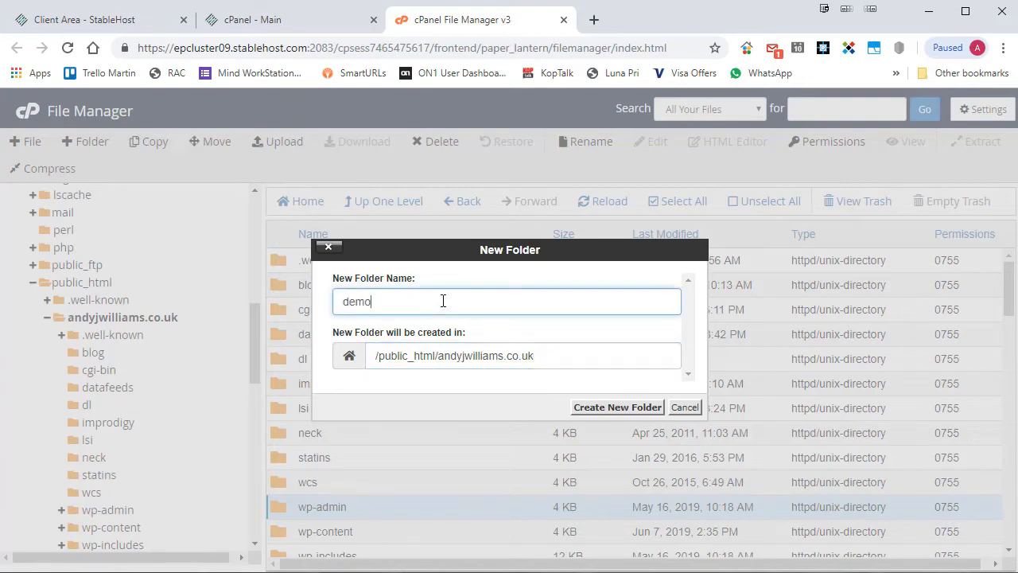
{"action": "left_click", "coordinate": [610, 407]}
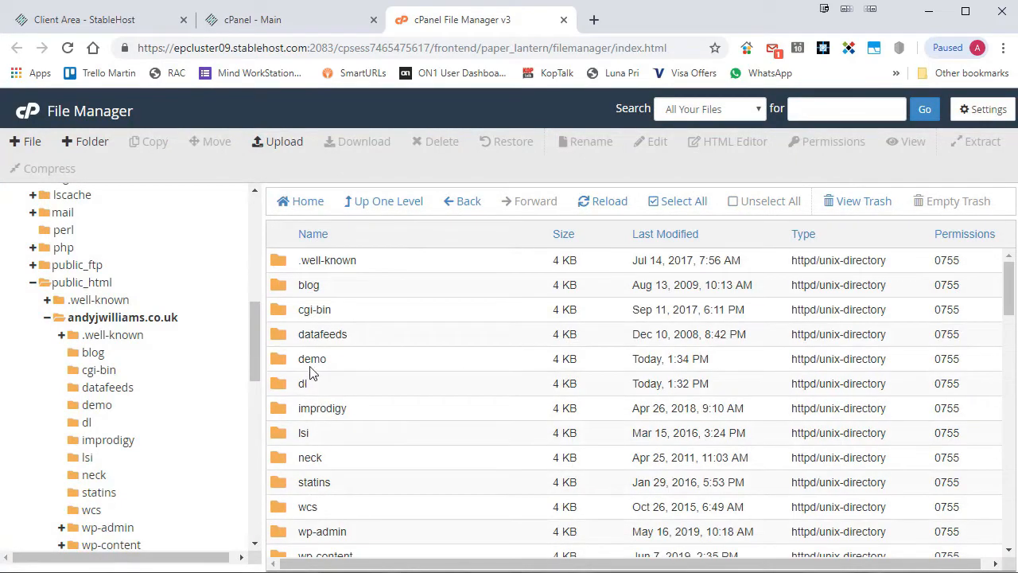
Open the empty demo folder, then go back up to andyjwilliams.co.uk.
{"action": "left_click", "coordinate": [294, 364]}
{"action": "double_click", "coordinate": [275, 363]}
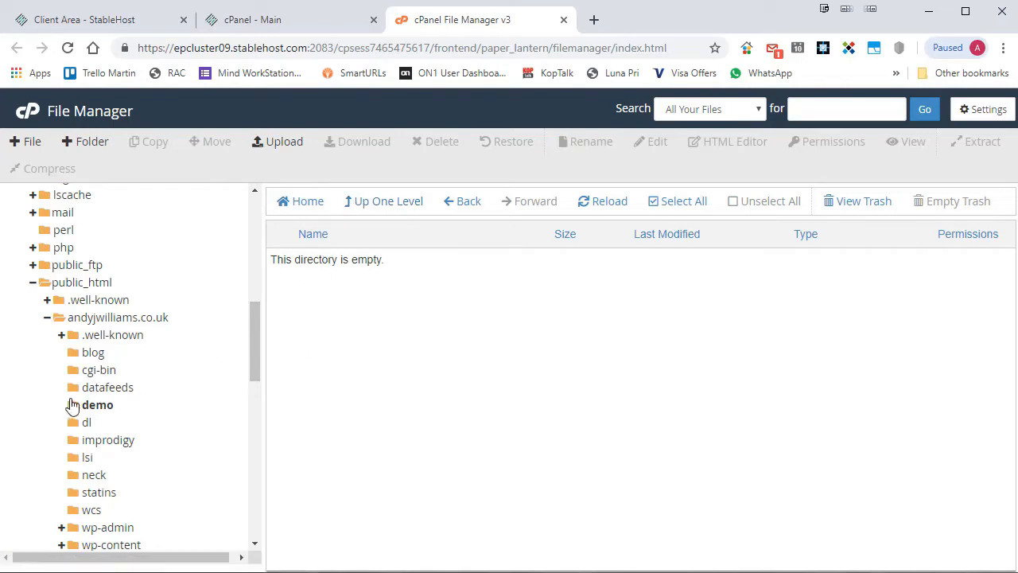
{"action": "left_click", "coordinate": [144, 322]}
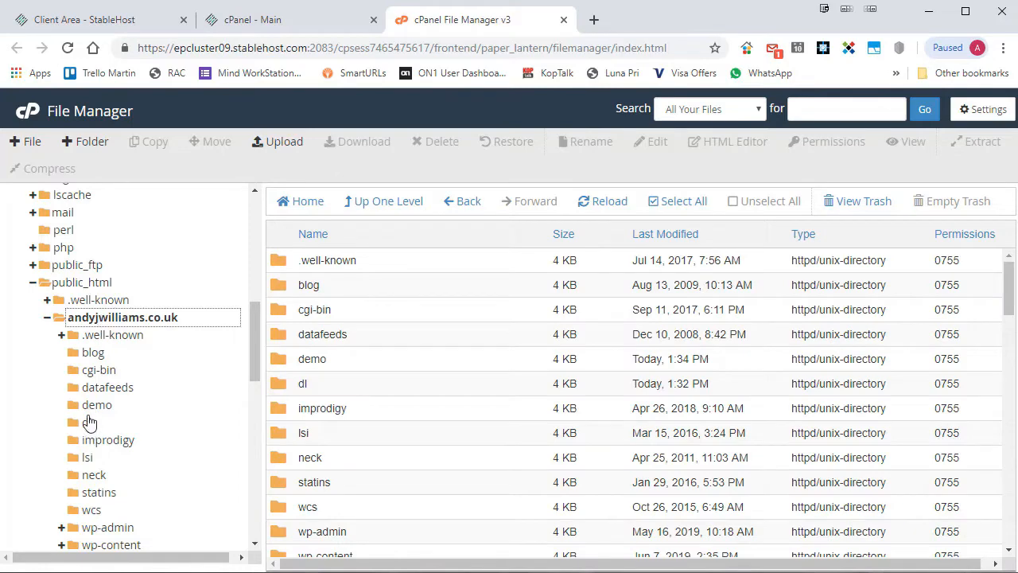
{"action": "left_click", "coordinate": [92, 406]}
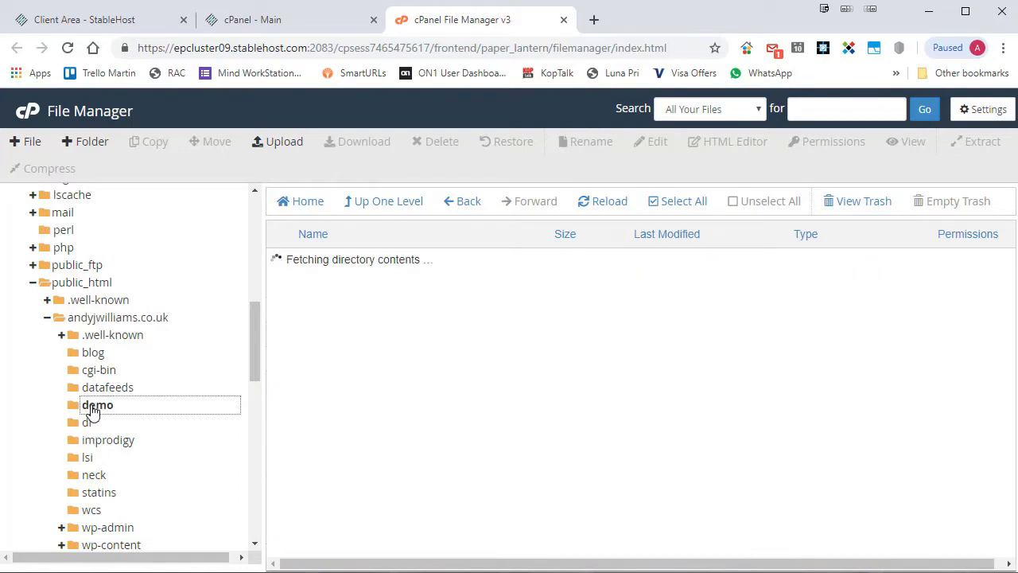
{"action": "left_click", "coordinate": [384, 205]}
{"action": "scroll", "coordinate": [432, 336], "scroll_direction": "down", "scroll_amount": 4}
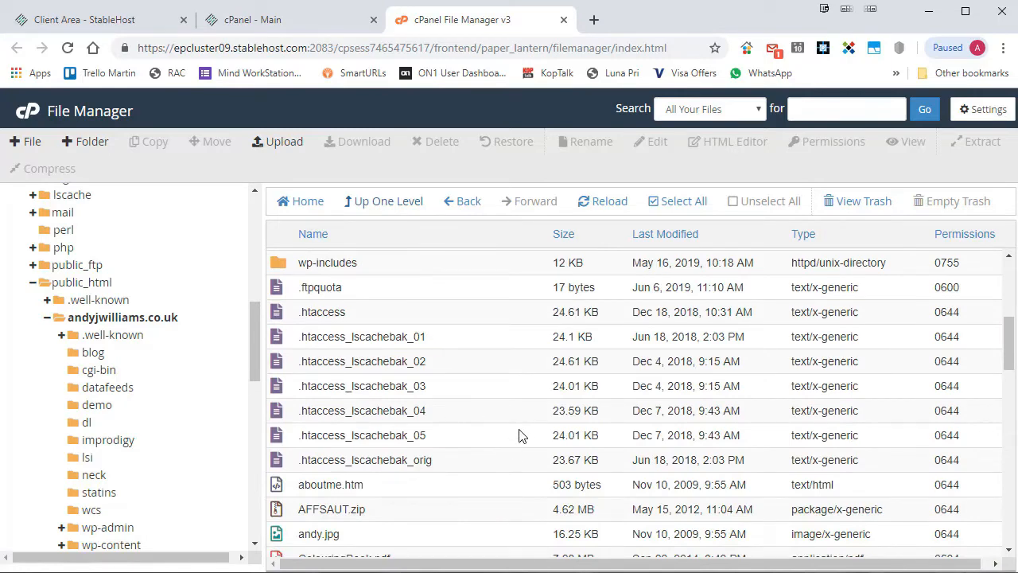
Delete .htaccess_lscachebak_05 to the trash.
{"action": "left_click", "coordinate": [442, 437]}
{"action": "right_click", "coordinate": [442, 437]}
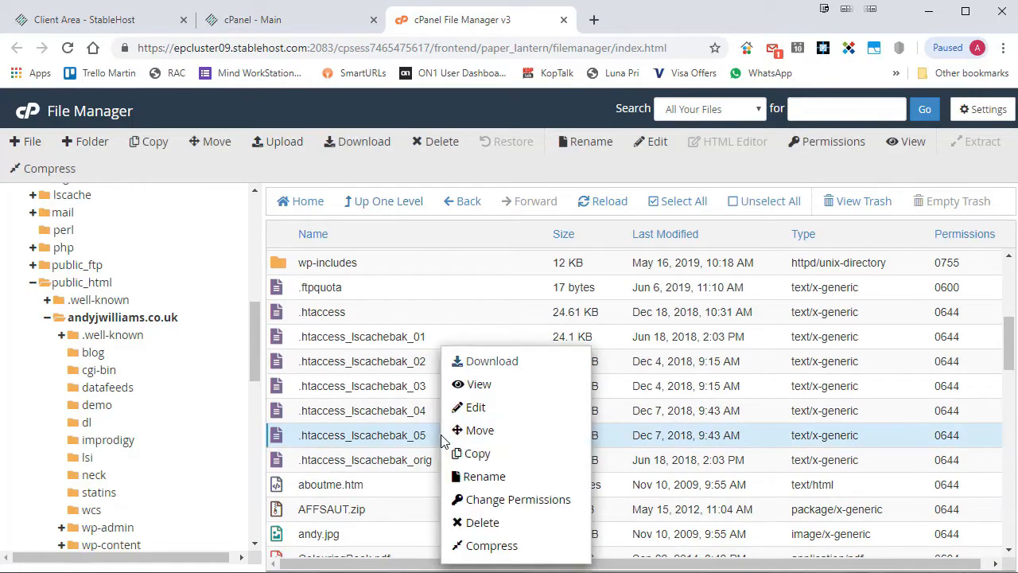
{"action": "left_click", "coordinate": [509, 528]}
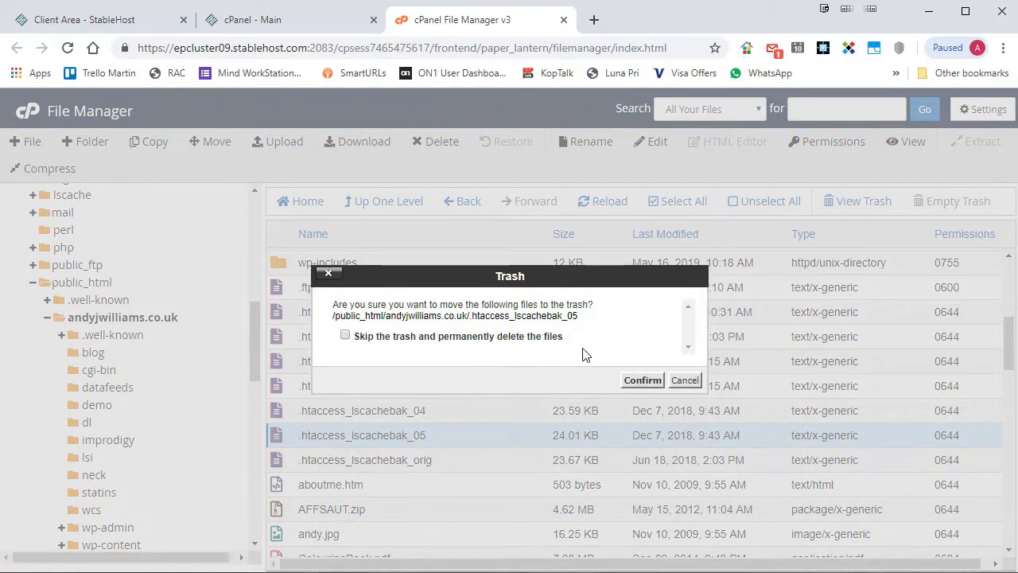
{"action": "left_click", "coordinate": [636, 380]}
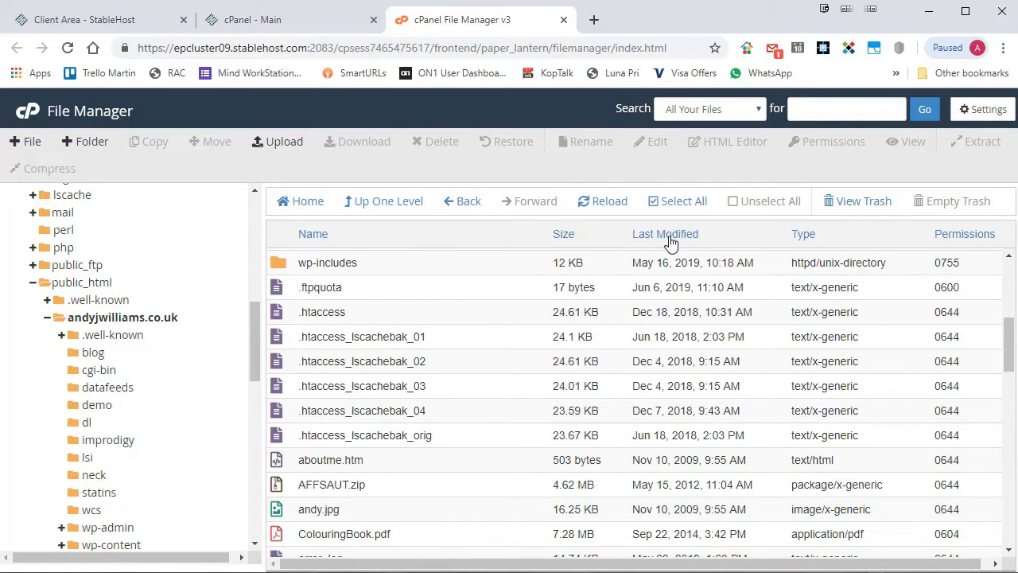
Restore .htaccess_lscachebak_05 from the trash to its original location and reopen andyjwilliams.co.uk.
{"action": "left_click", "coordinate": [864, 205]}
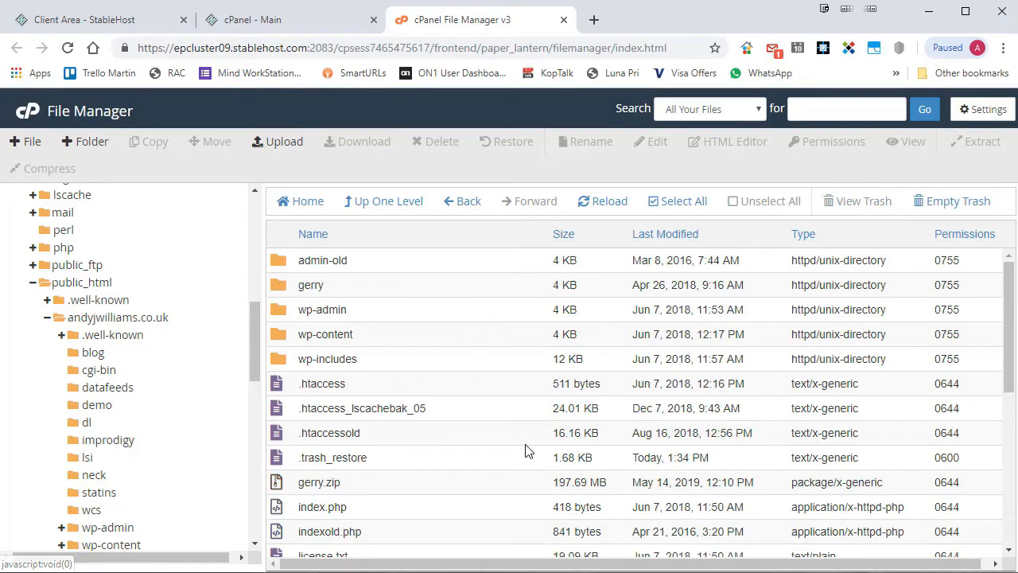
{"action": "left_click", "coordinate": [457, 408]}
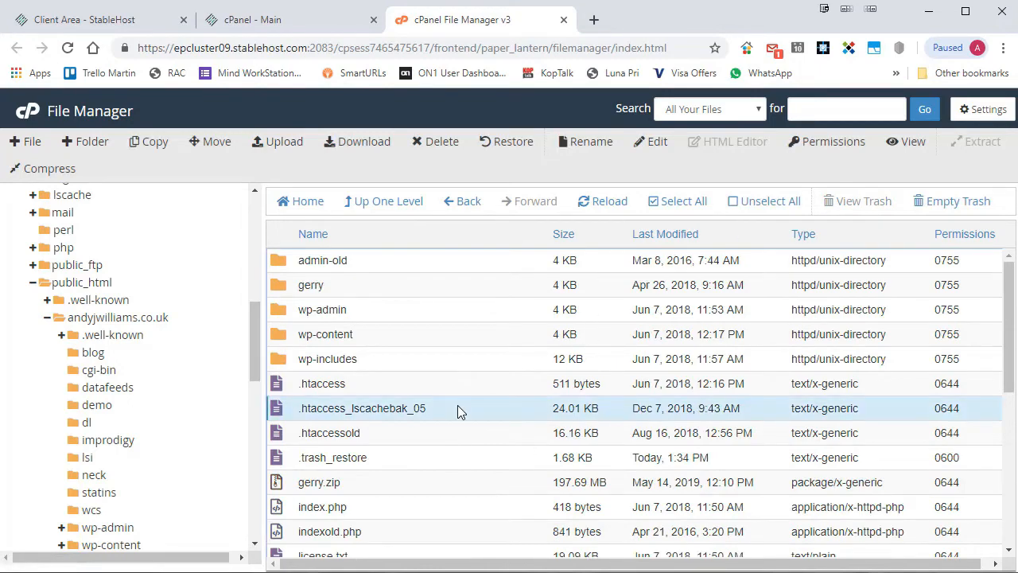
{"action": "right_click", "coordinate": [457, 411]}
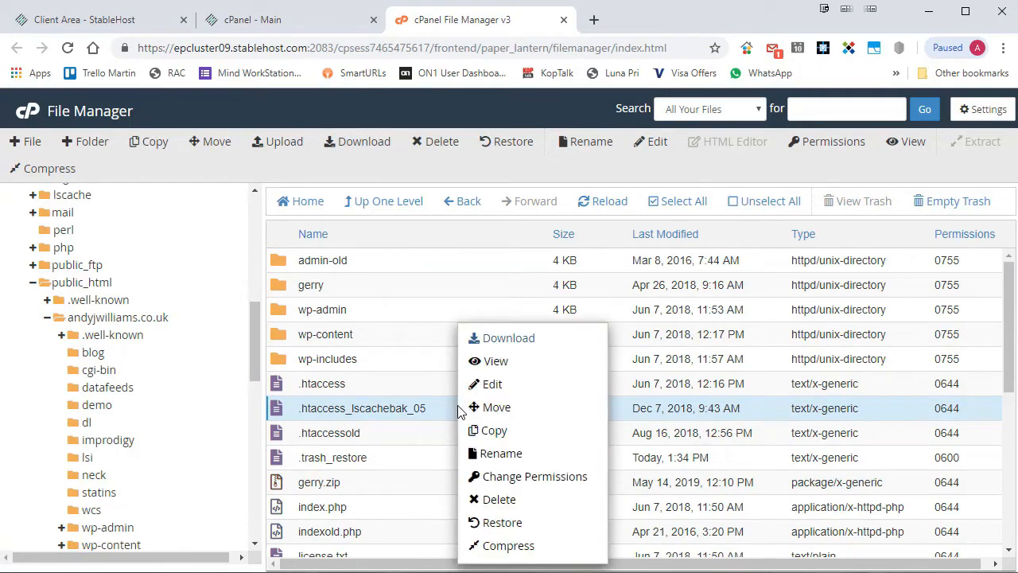
{"action": "left_click", "coordinate": [521, 525]}
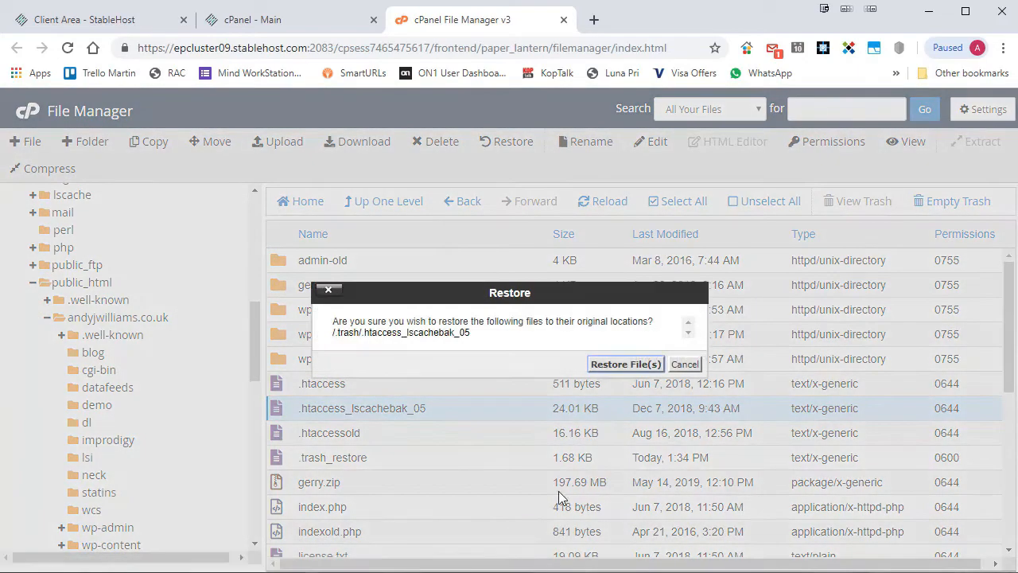
{"action": "left_click", "coordinate": [626, 364]}
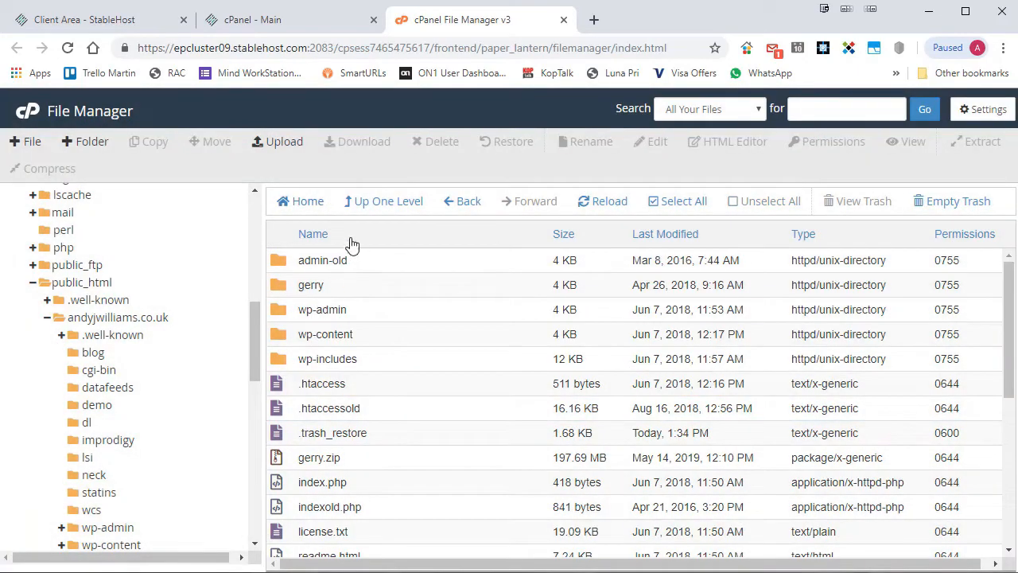
{"action": "left_click", "coordinate": [377, 208]}
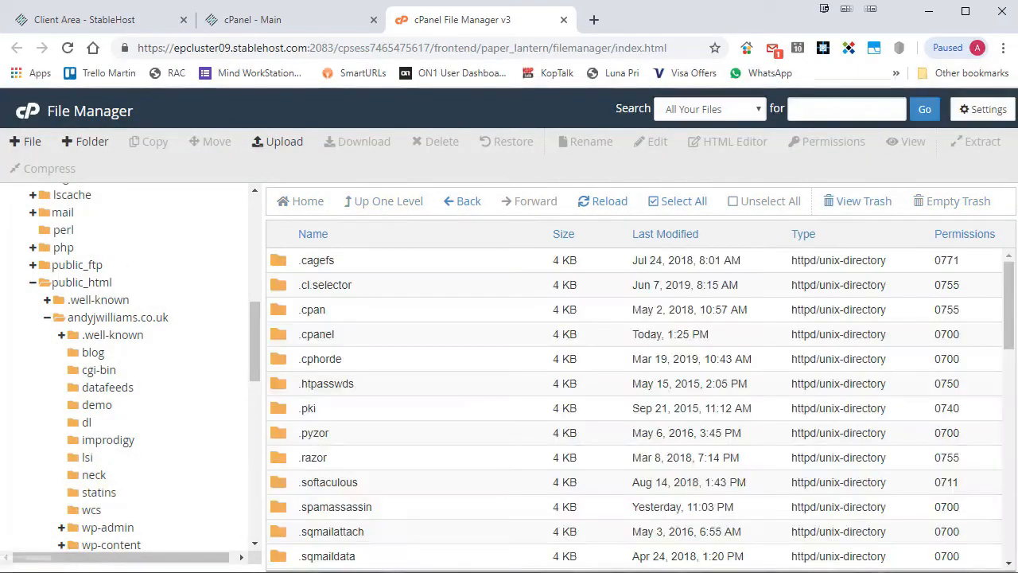
{"action": "left_click", "coordinate": [119, 317]}
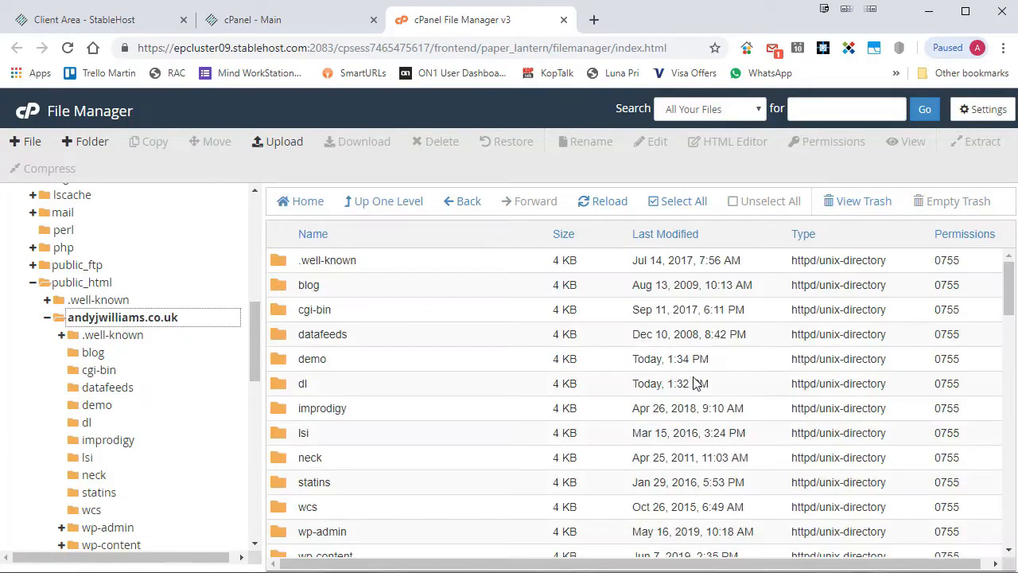
{"action": "scroll", "coordinate": [639, 358], "scroll_direction": "down", "scroll_amount": 4}
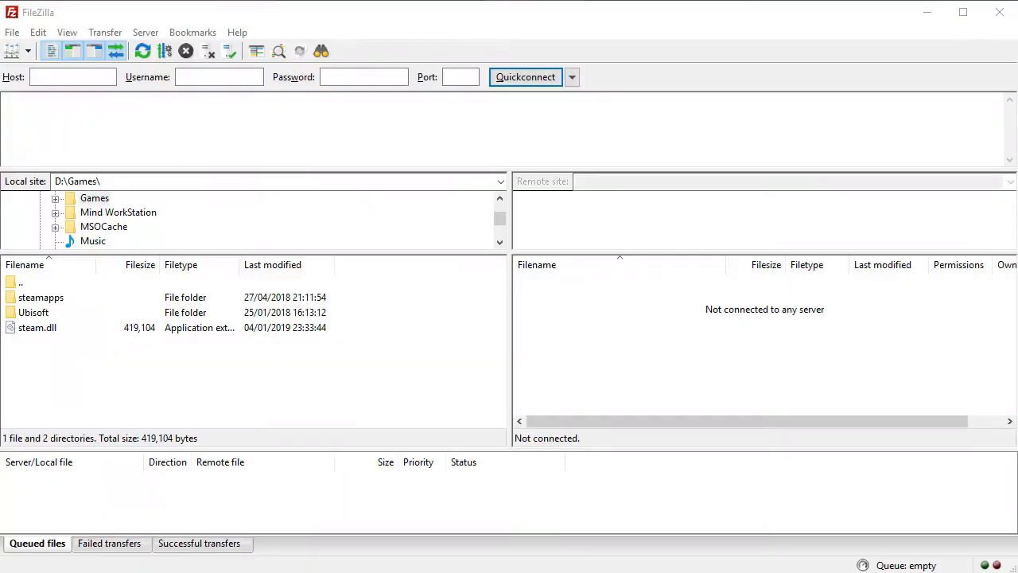
Reconnect to the saved site ftp.harlun.co.uk and download the remote /.htaccess (25,705 bytes).
{"action": "left_click", "coordinate": [27, 51]}
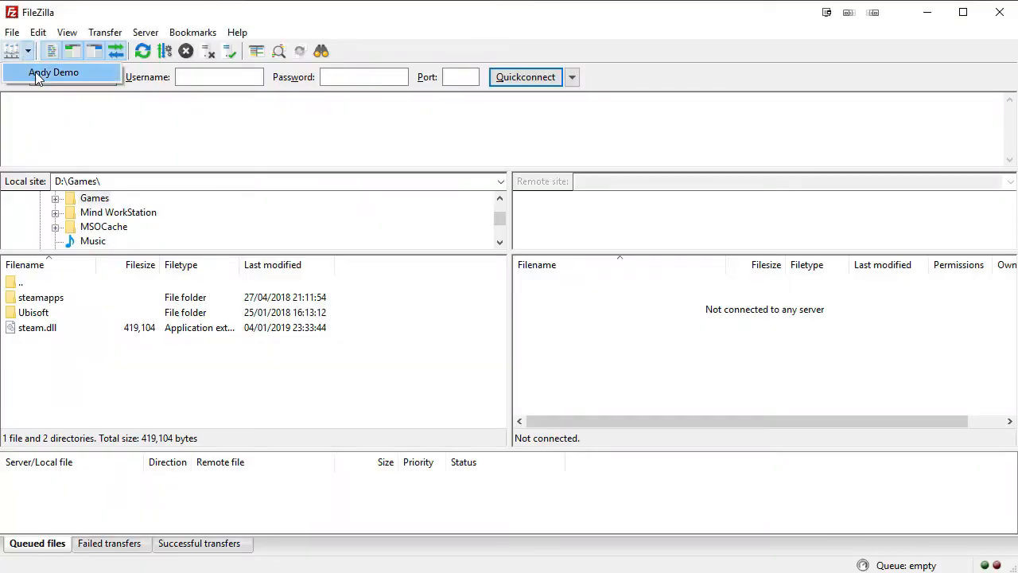
{"action": "left_click", "coordinate": [35, 71]}
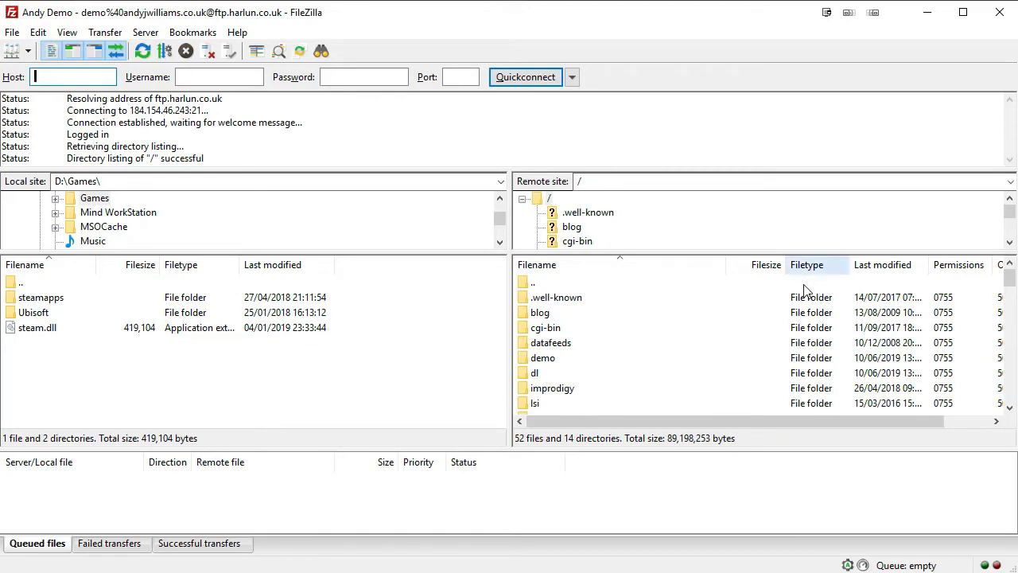
{"action": "left_click", "coordinate": [1009, 408]}
{"action": "left_click", "coordinate": [1009, 407]}
{"action": "left_click", "coordinate": [1010, 407]}
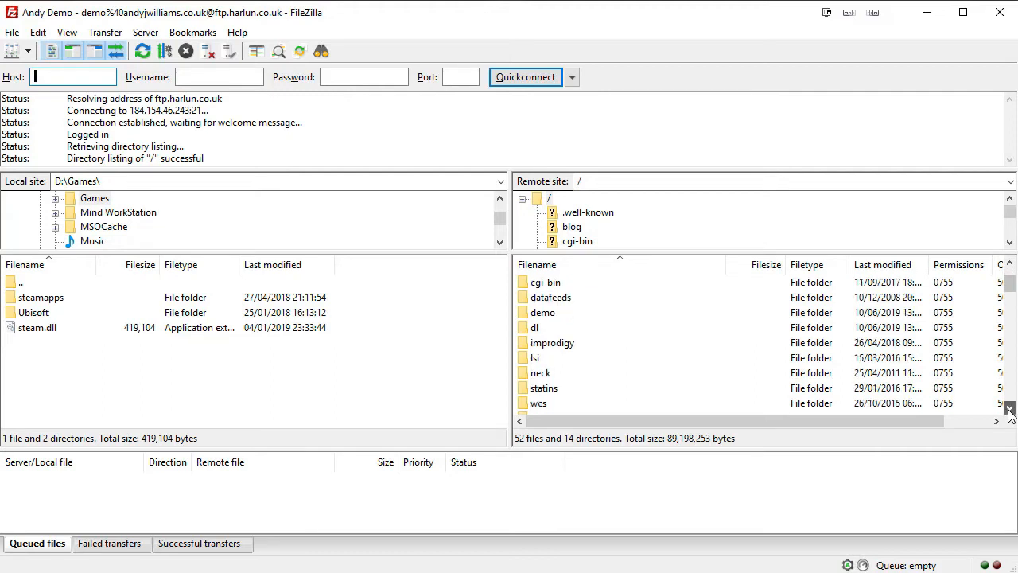
{"action": "left_click", "coordinate": [1010, 407]}
{"action": "left_click", "coordinate": [1010, 408]}
{"action": "left_click", "coordinate": [1009, 407]}
{"action": "left_click", "coordinate": [1009, 407]}
{"action": "left_click", "coordinate": [1010, 407]}
{"action": "left_click", "coordinate": [1009, 407]}
{"action": "left_click", "coordinate": [1009, 407]}
{"action": "left_click", "coordinate": [1010, 407]}
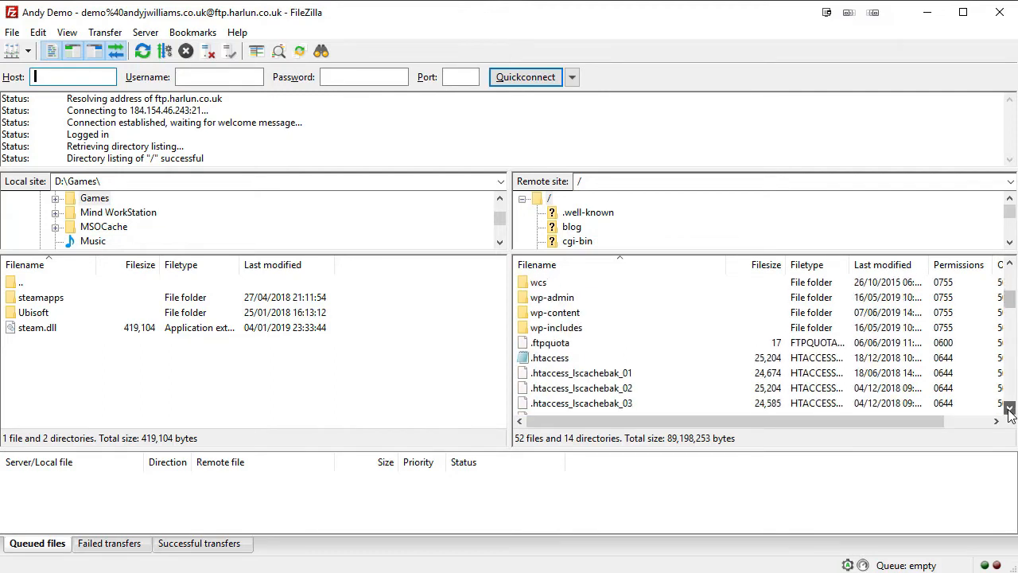
{"action": "left_click", "coordinate": [1009, 407]}
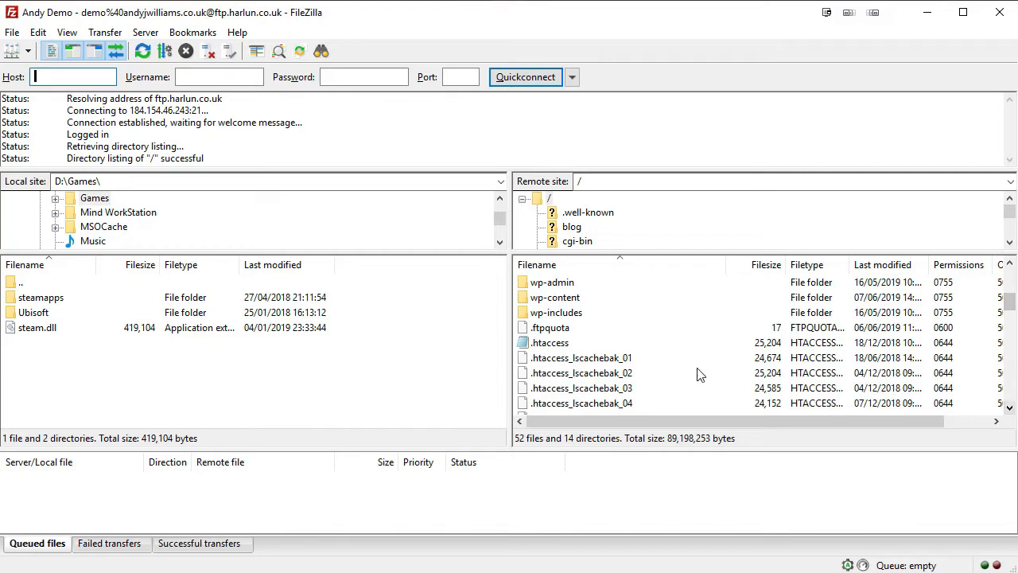
{"action": "left_click", "coordinate": [557, 345]}
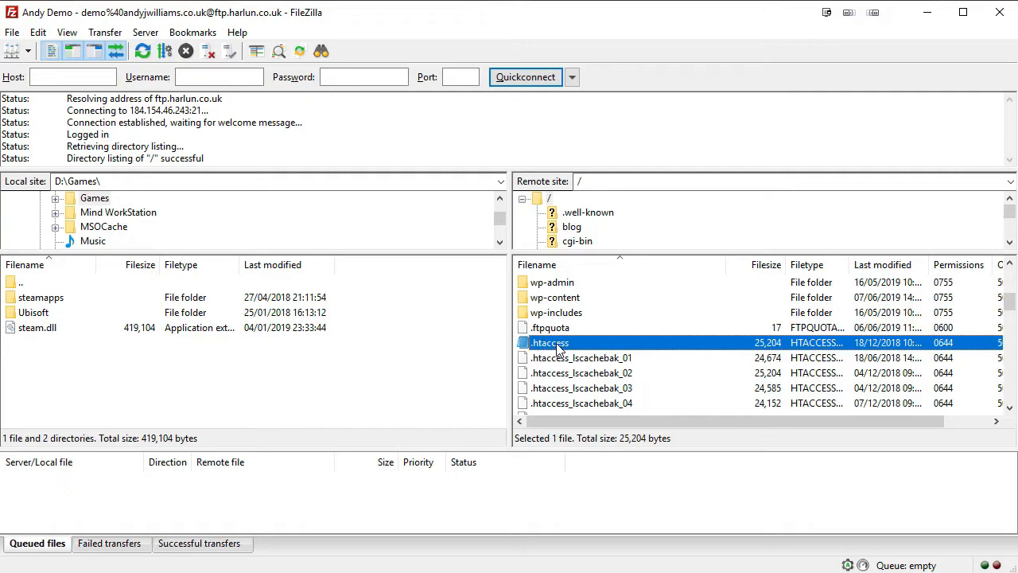
{"action": "double_click", "coordinate": [559, 350]}
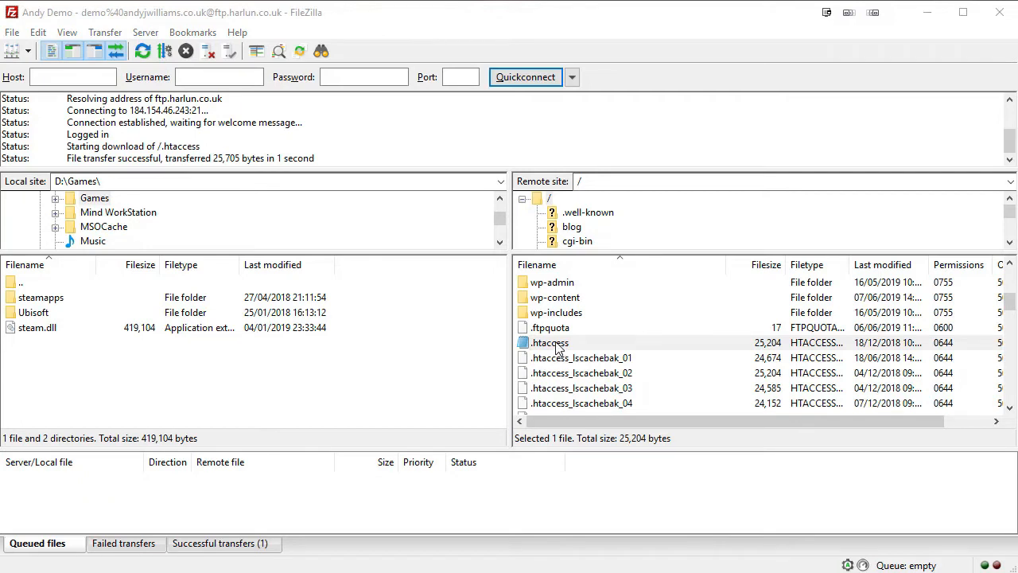
Open the server's .htaccess in EditPad Pro 7 via View/Edit and add a blank first line.
{"action": "right_click", "coordinate": [527, 344]}
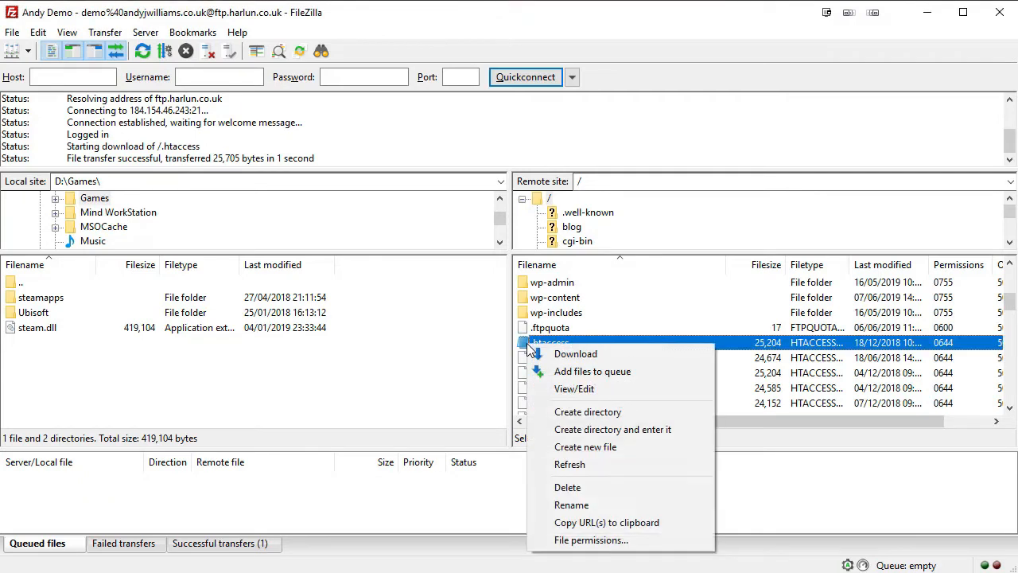
{"action": "left_click", "coordinate": [629, 390]}
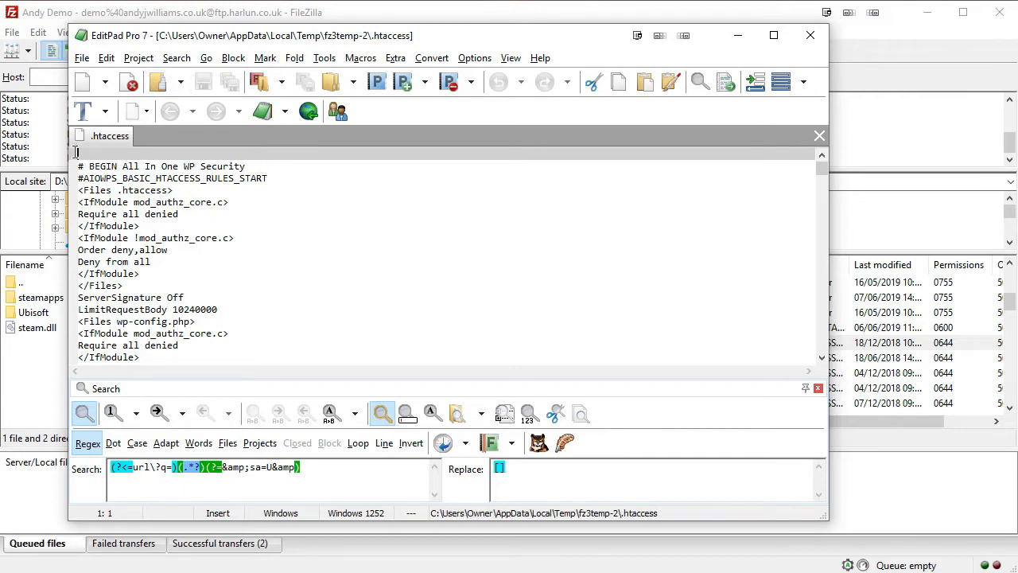
{"action": "key", "text": "Return"}
{"action": "mouse_move", "coordinate": [81, 165]}
{"action": "left_mouse_down"}
{"action": "mouse_move", "coordinate": [291, 163]}
{"action": "mouse_move", "coordinate": [311, 180]}
{"action": "mouse_move", "coordinate": [138, 176]}
{"action": "mouse_move", "coordinate": [80, 164]}
{"action": "left_mouse_up"}
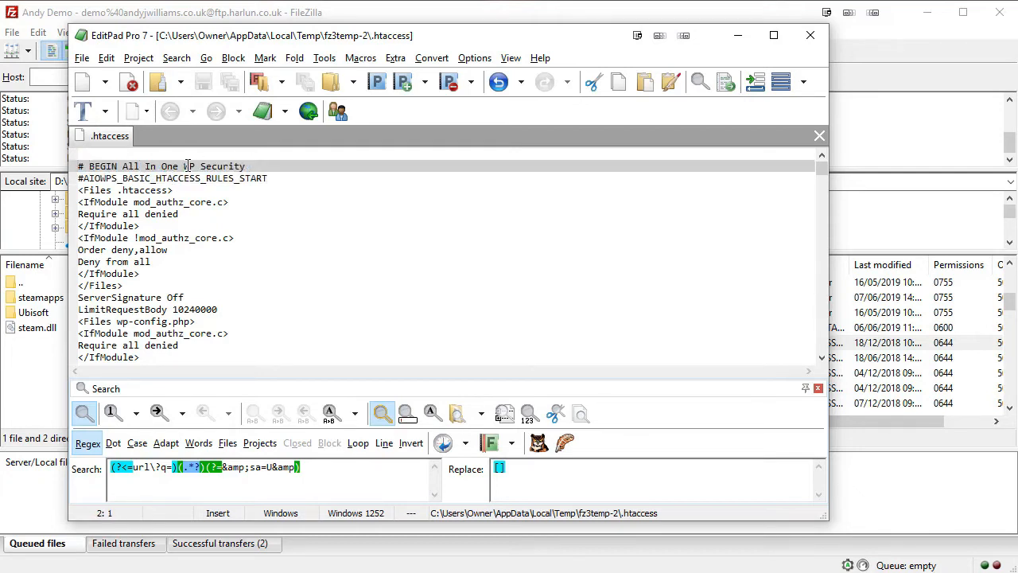
Paste the copied rules at line 2 and add a blank line after # BEGIN WordPress.
{"action": "key", "text": "ctrl+v"}
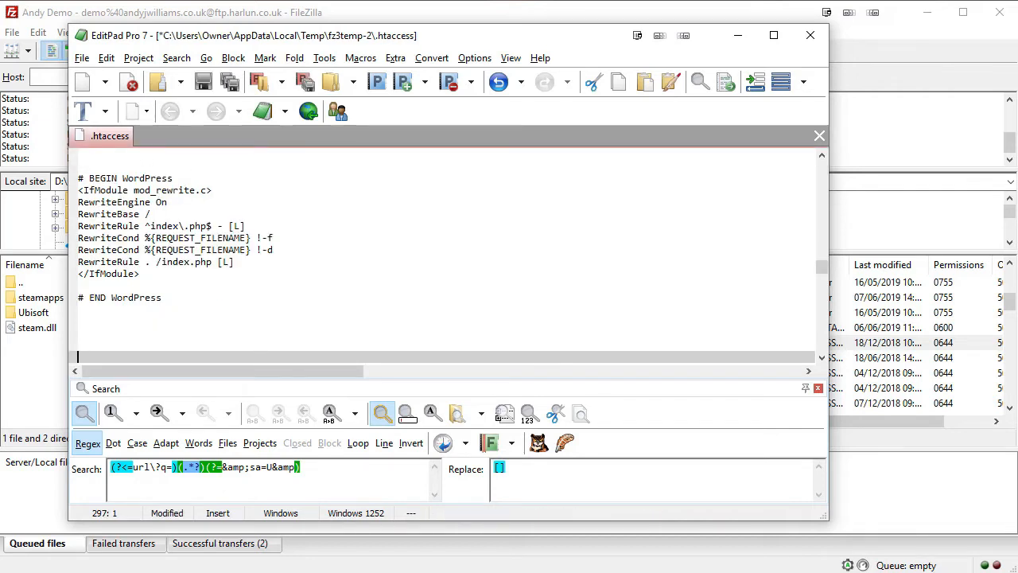
{"action": "left_click_drag", "start_coordinate": [76, 178], "coordinate": [199, 302]}
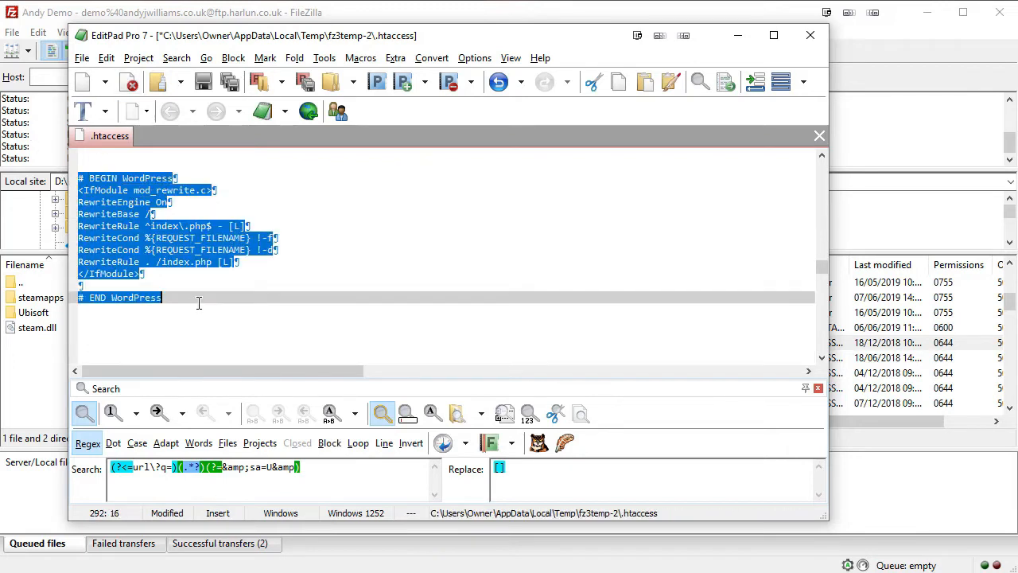
{"action": "left_click", "coordinate": [330, 264]}
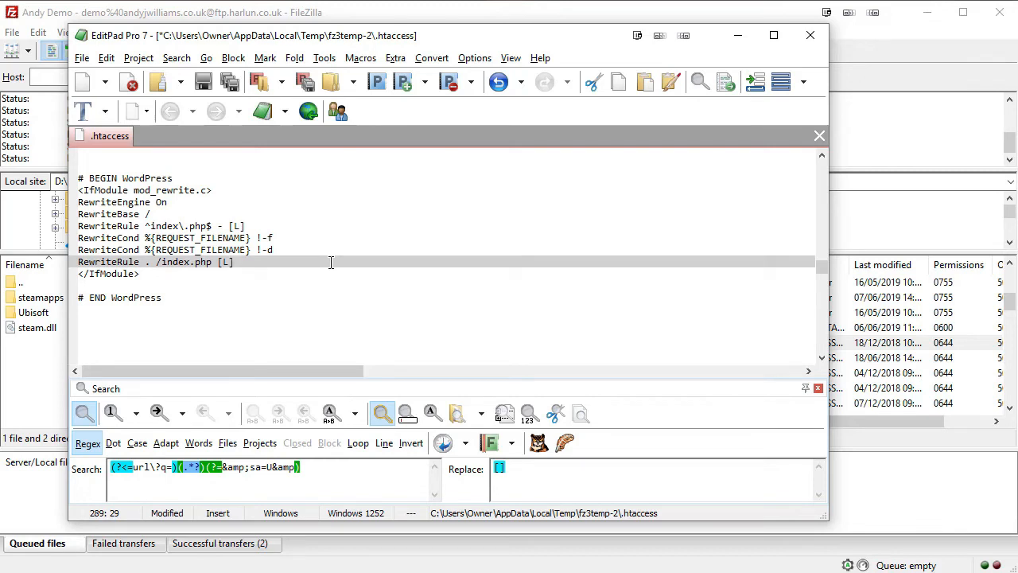
{"action": "left_click_drag", "start_coordinate": [80, 178], "coordinate": [200, 176]}
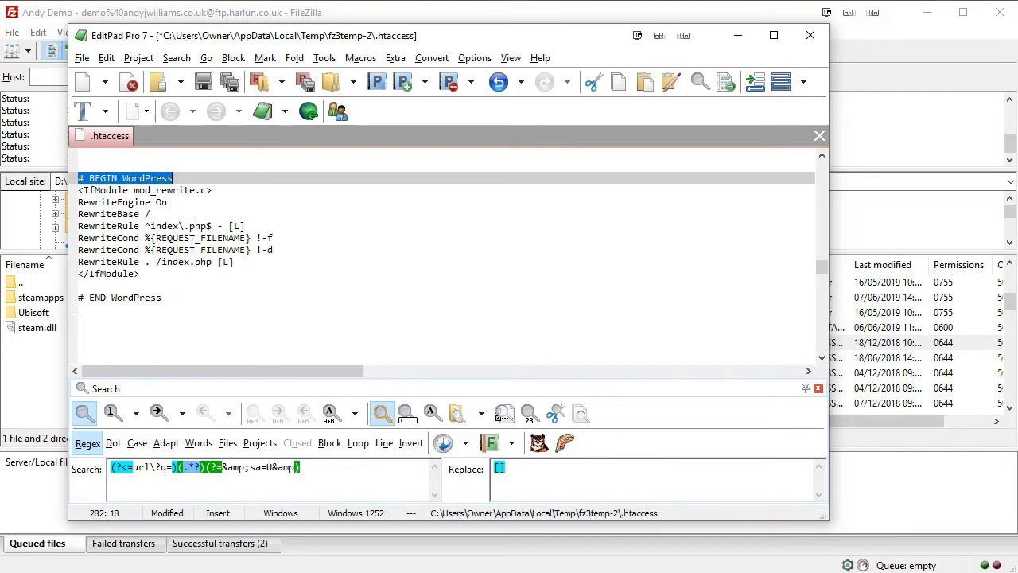
{"action": "left_click_drag", "start_coordinate": [79, 299], "coordinate": [180, 297]}
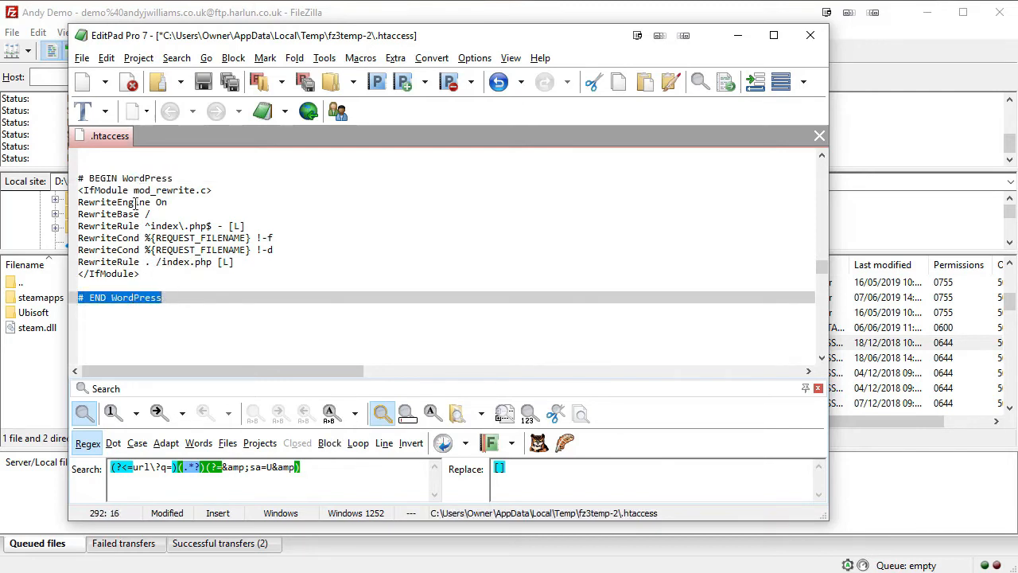
{"action": "left_click", "coordinate": [199, 179]}
{"action": "key", "text": "Return"}
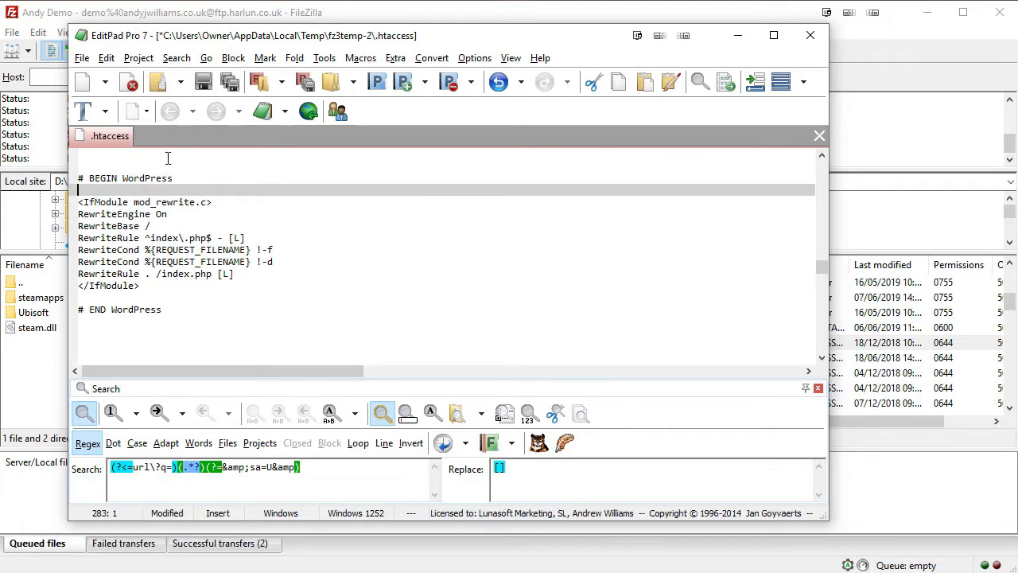
Remove the stray space from the RewriteRule line and add empty lines after # END WordPress.
{"action": "left_click", "coordinate": [93, 333]}
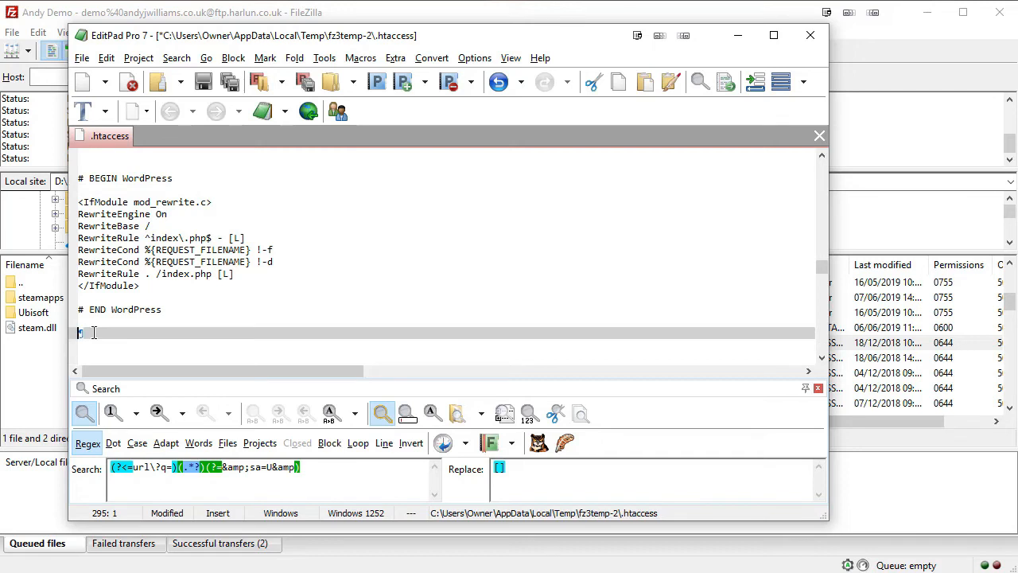
{"action": "key", "text": "Up"}
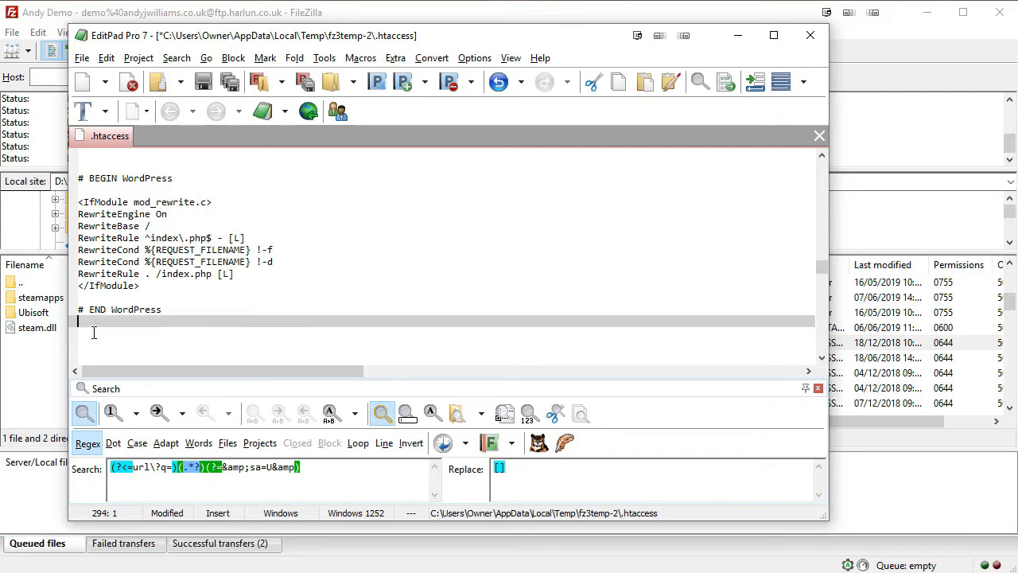
{"action": "left_click", "coordinate": [121, 274]}
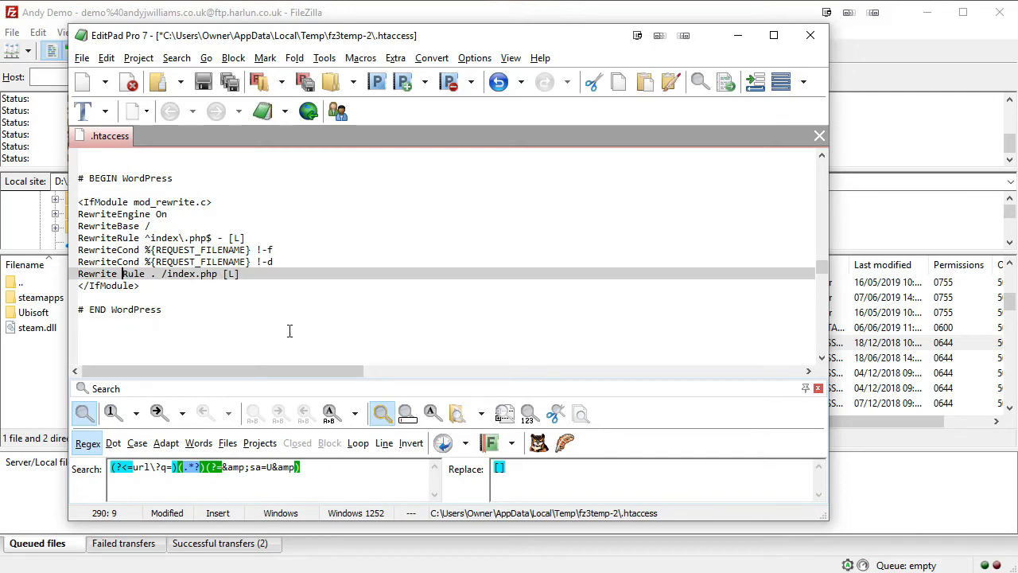
{"action": "key", "text": "BackSpace"}
{"action": "left_click", "coordinate": [181, 322]}
{"action": "key", "text": "Return"}
{"action": "key", "text": "Return"}
{"action": "key", "text": "Return"}
{"action": "key", "text": "Return"}
{"action": "key", "text": "Return"}
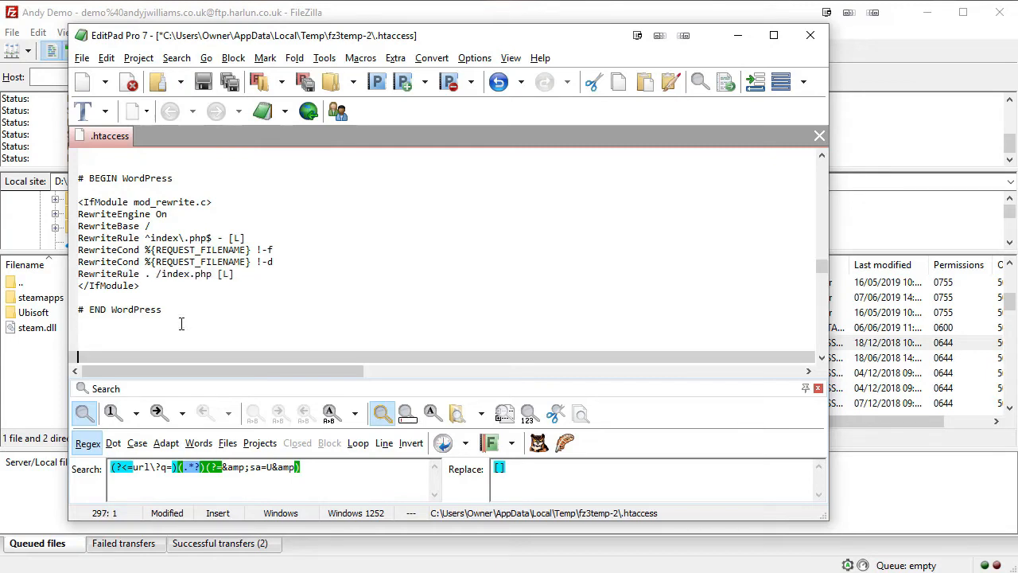
{"action": "scroll", "coordinate": [277, 317], "scroll_direction": "up", "scroll_amount": 1}
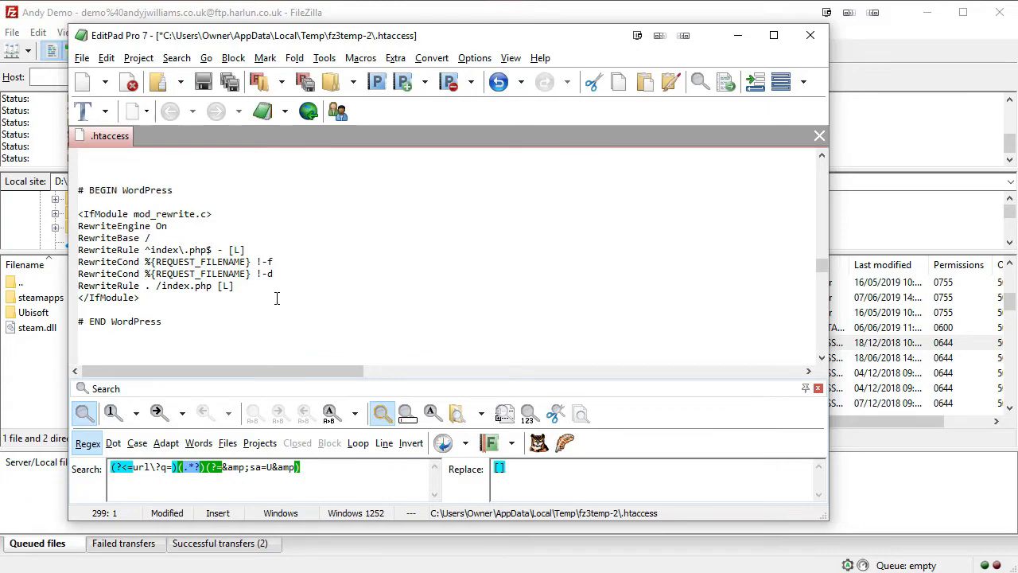
{"action": "scroll", "coordinate": [276, 297], "scroll_direction": "up", "scroll_amount": 1}
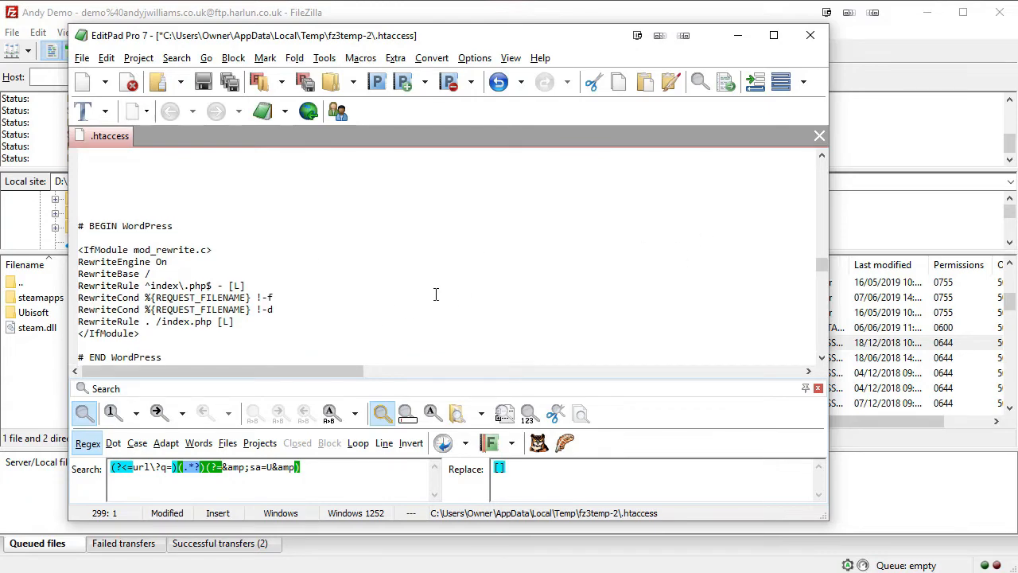
{"action": "scroll", "coordinate": [436, 295], "scroll_direction": "up", "scroll_amount": 4}
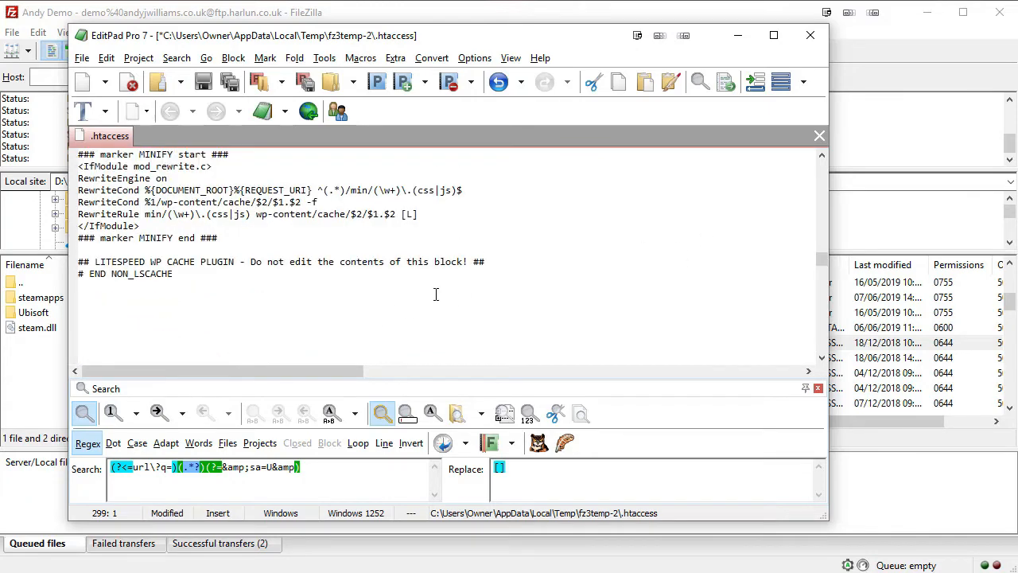
{"action": "scroll", "coordinate": [436, 294], "scroll_direction": "up", "scroll_amount": 20}
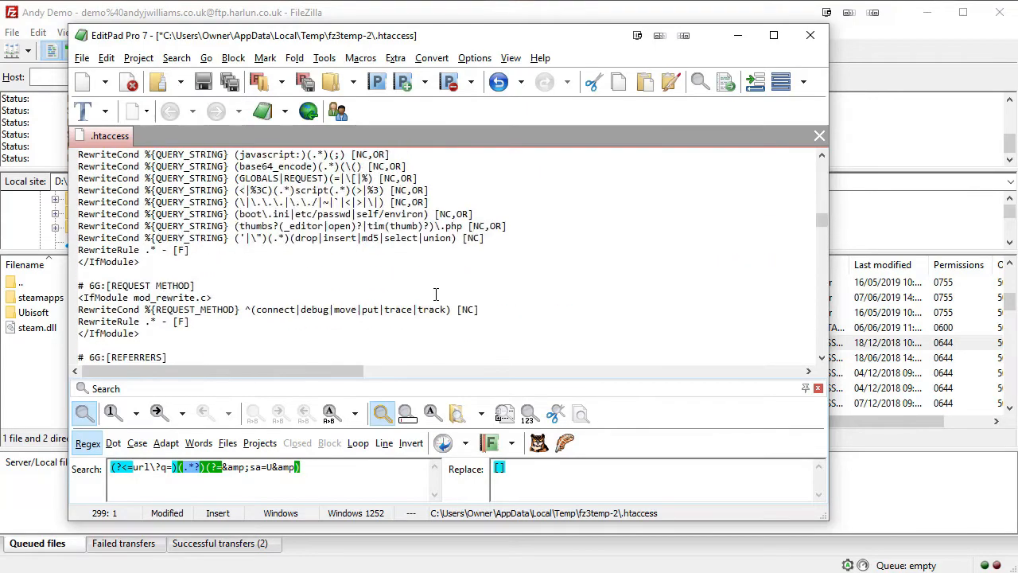
{"action": "scroll", "coordinate": [436, 295], "scroll_direction": "up", "scroll_amount": 20}
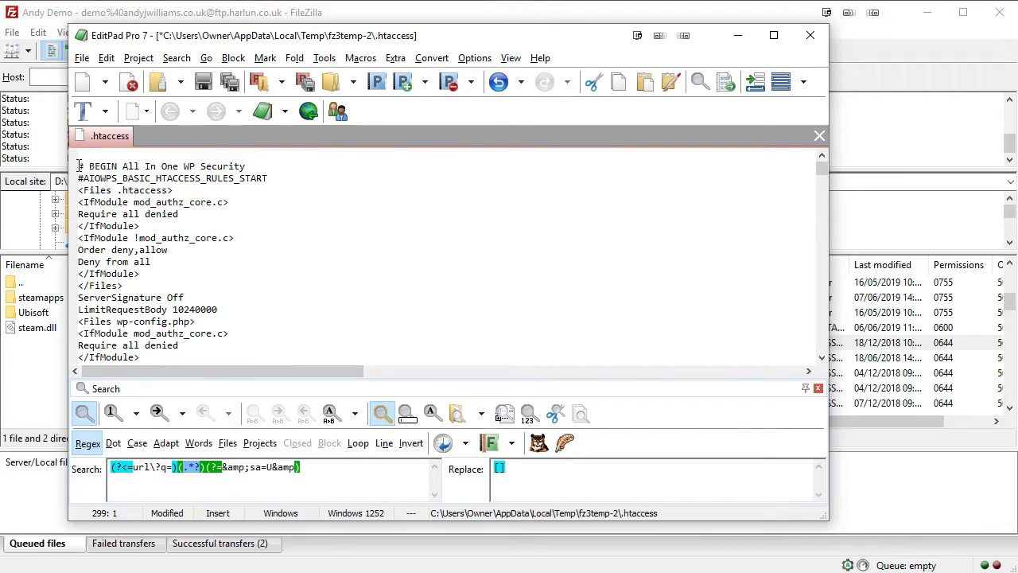
{"action": "left_click_drag", "start_coordinate": [77, 166], "coordinate": [284, 171]}
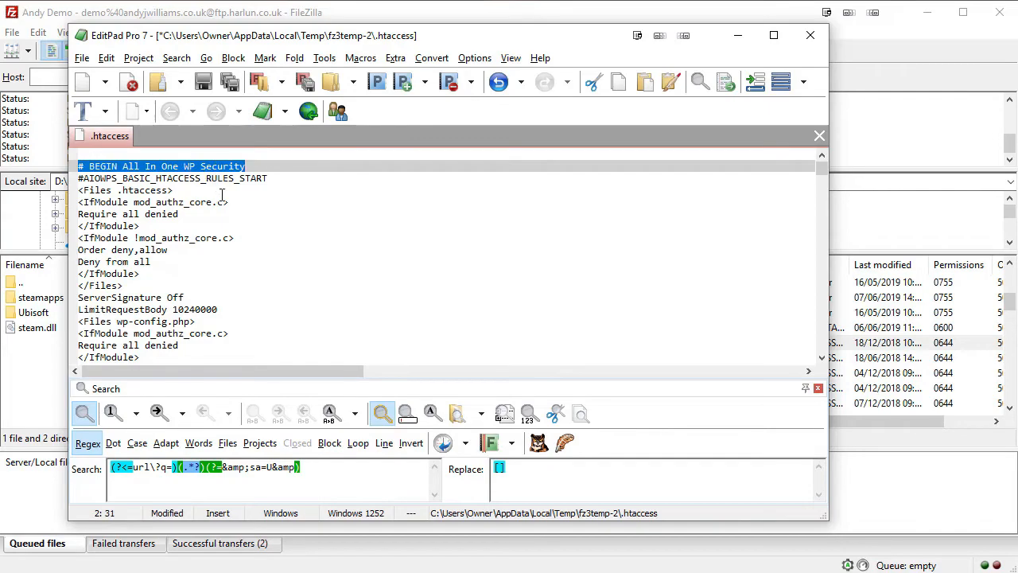
{"action": "scroll", "coordinate": [206, 195], "scroll_direction": "down", "scroll_amount": 15}
{"action": "scroll", "coordinate": [181, 226], "scroll_direction": "down", "scroll_amount": 20}
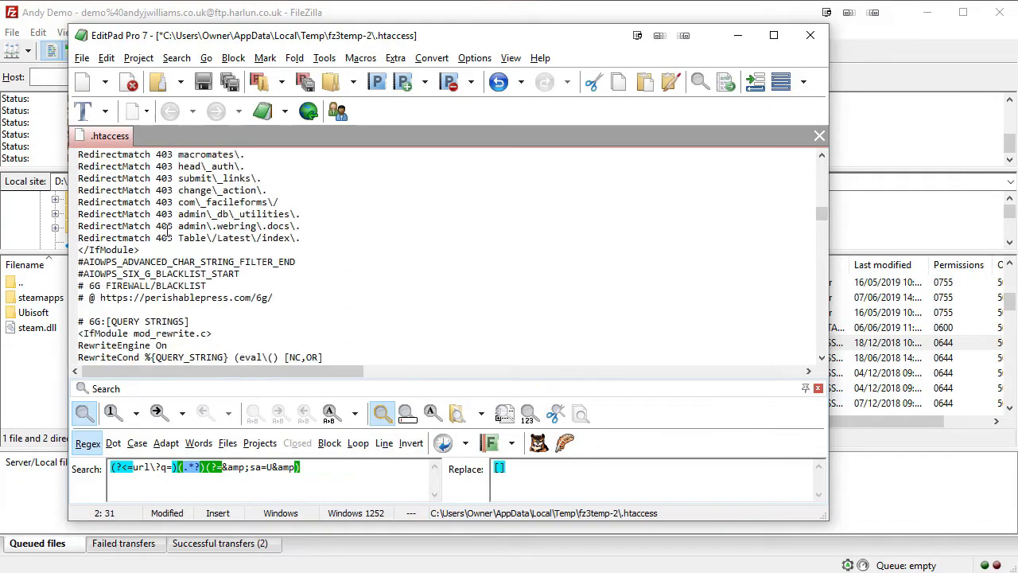
{"action": "scroll", "coordinate": [166, 233], "scroll_direction": "down", "scroll_amount": 20}
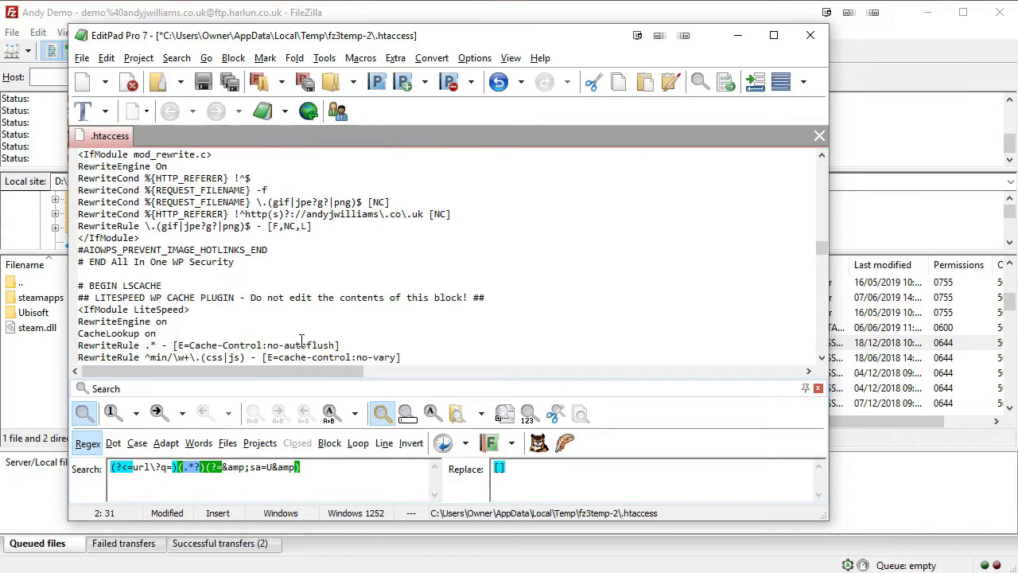
{"action": "left_click_drag", "start_coordinate": [79, 261], "coordinate": [89, 217]}
{"action": "scroll", "coordinate": [422, 234], "scroll_direction": "down", "scroll_amount": 15}
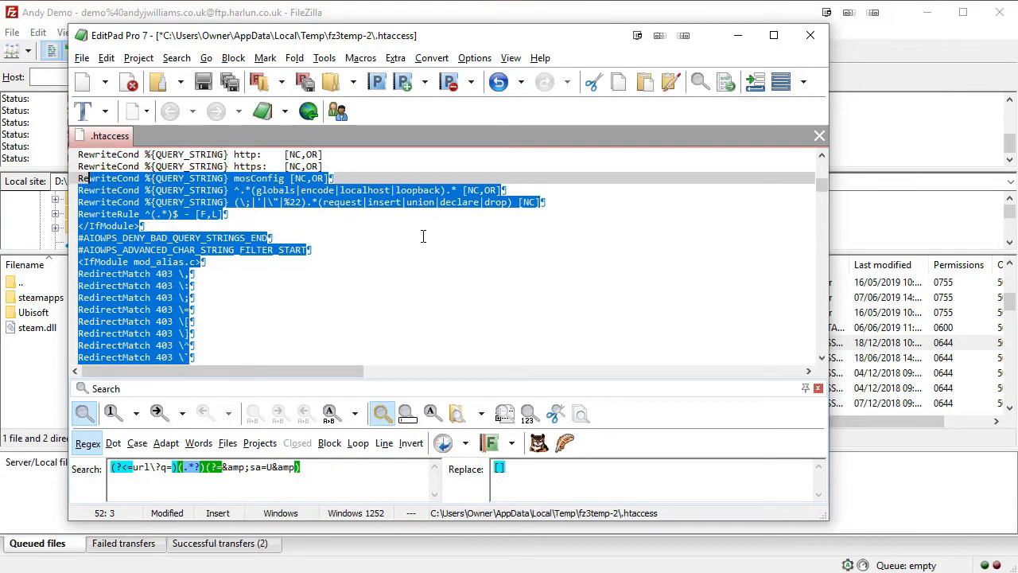
{"action": "scroll", "coordinate": [393, 269], "scroll_direction": "down", "scroll_amount": 10}
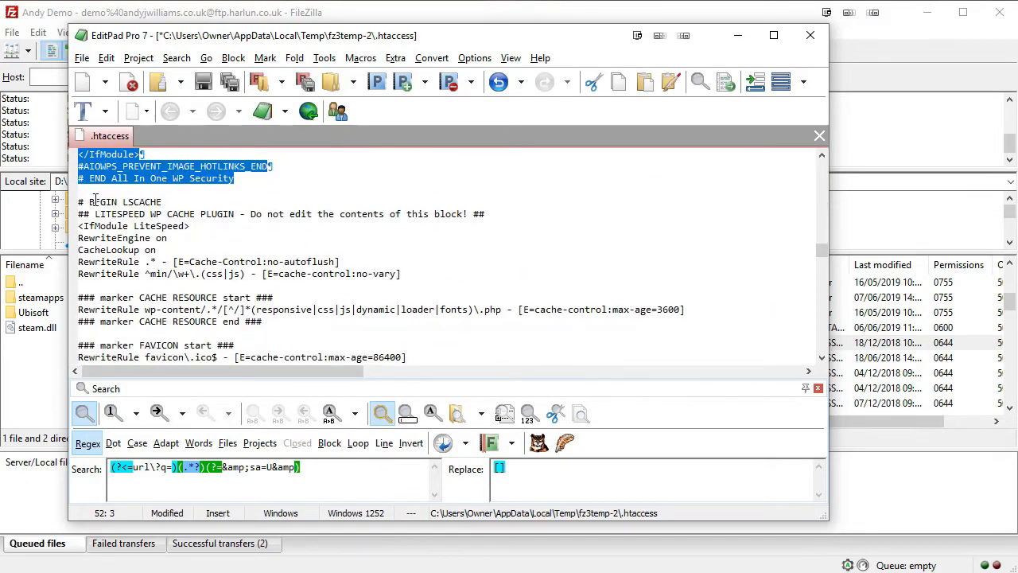
{"action": "left_click_drag", "start_coordinate": [80, 203], "coordinate": [180, 202]}
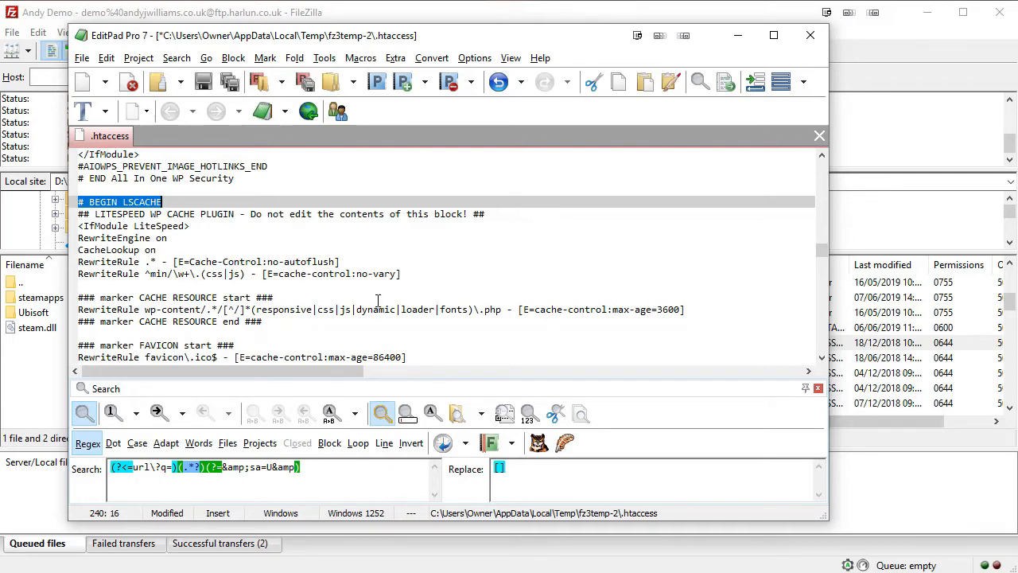
Review the LiteSpeed cache section from # BEGIN LSCACHE down to its closing LITESPEED comment lines.
{"action": "left_click", "coordinate": [80, 199]}
{"action": "left_click_drag", "start_coordinate": [80, 199], "coordinate": [515, 215]}
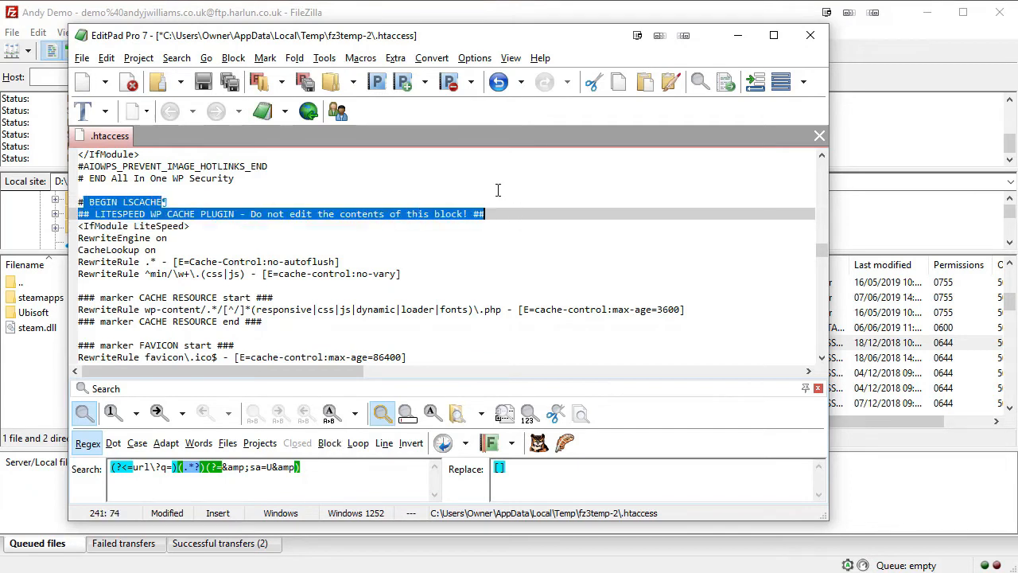
{"action": "scroll", "coordinate": [404, 248], "scroll_direction": "down", "scroll_amount": 6}
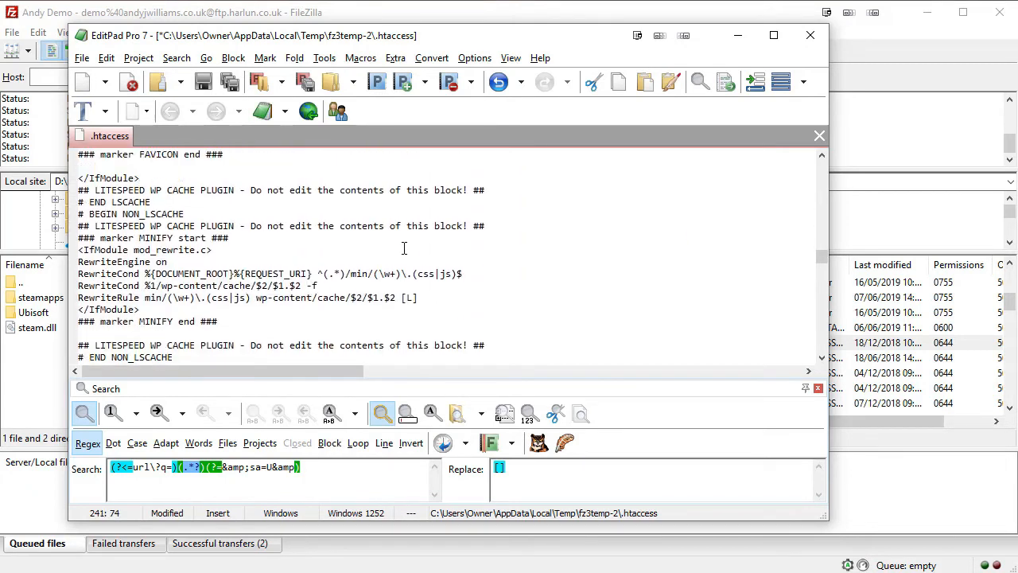
{"action": "scroll", "coordinate": [404, 248], "scroll_direction": "down", "scroll_amount": 3}
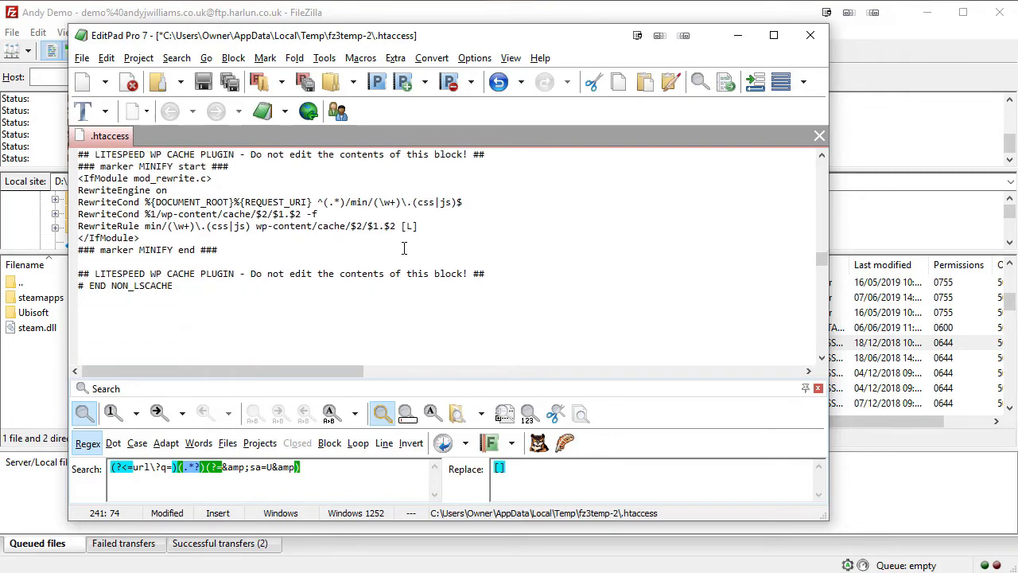
{"action": "scroll", "coordinate": [237, 289], "scroll_direction": "up", "scroll_amount": 3}
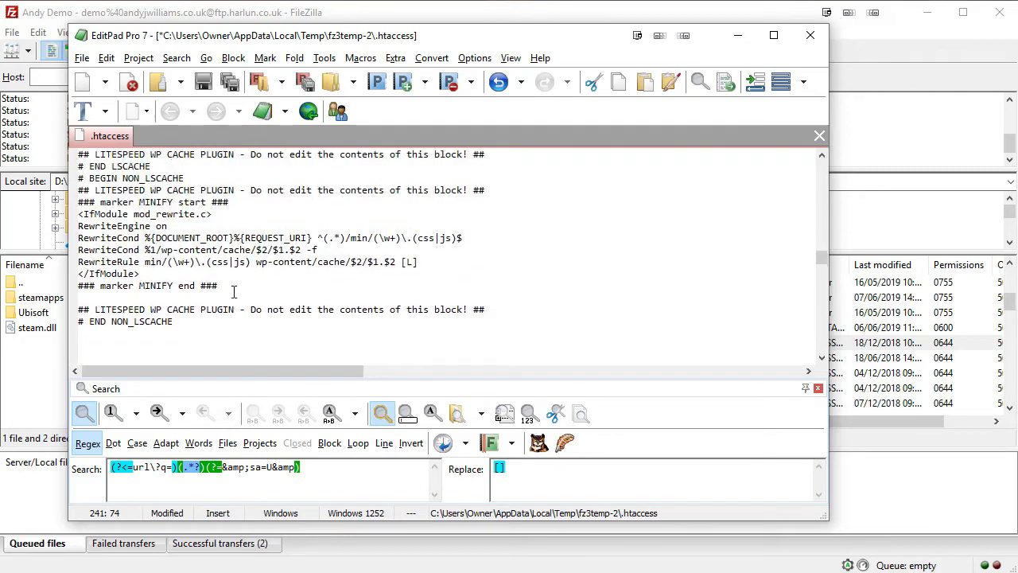
{"action": "scroll", "coordinate": [236, 290], "scroll_direction": "up", "scroll_amount": 5}
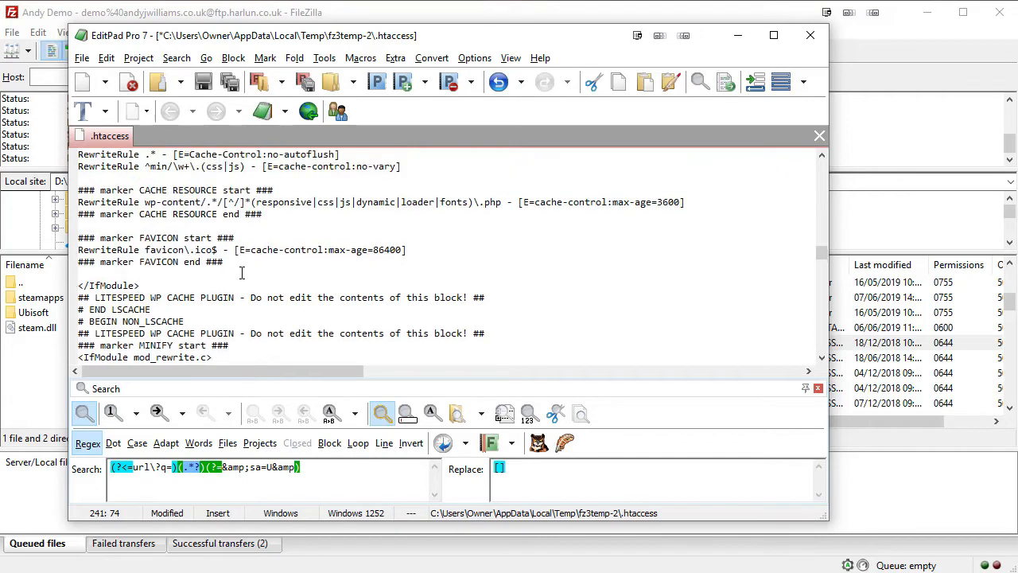
{"action": "scroll", "coordinate": [242, 273], "scroll_direction": "down", "scroll_amount": 4}
{"action": "scroll", "coordinate": [242, 274], "scroll_direction": "down", "scroll_amount": 3}
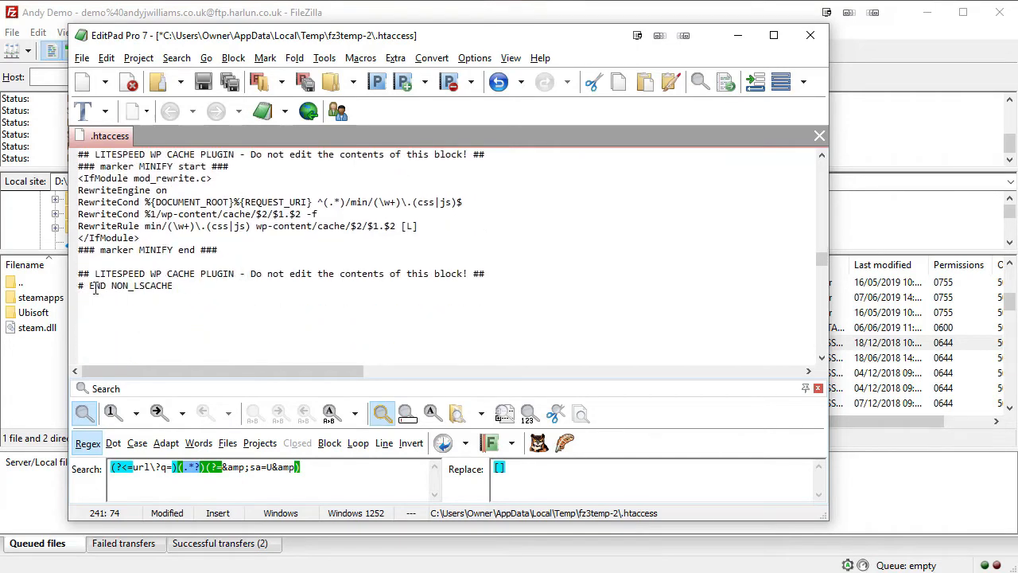
{"action": "left_click", "coordinate": [78, 274]}
{"action": "left_click_drag", "start_coordinate": [79, 274], "coordinate": [50, 272]}
Select everything from # BEGIN LSCACHE through # END NON_LSCACHE and delete it.
{"action": "left_click", "coordinate": [197, 288]}
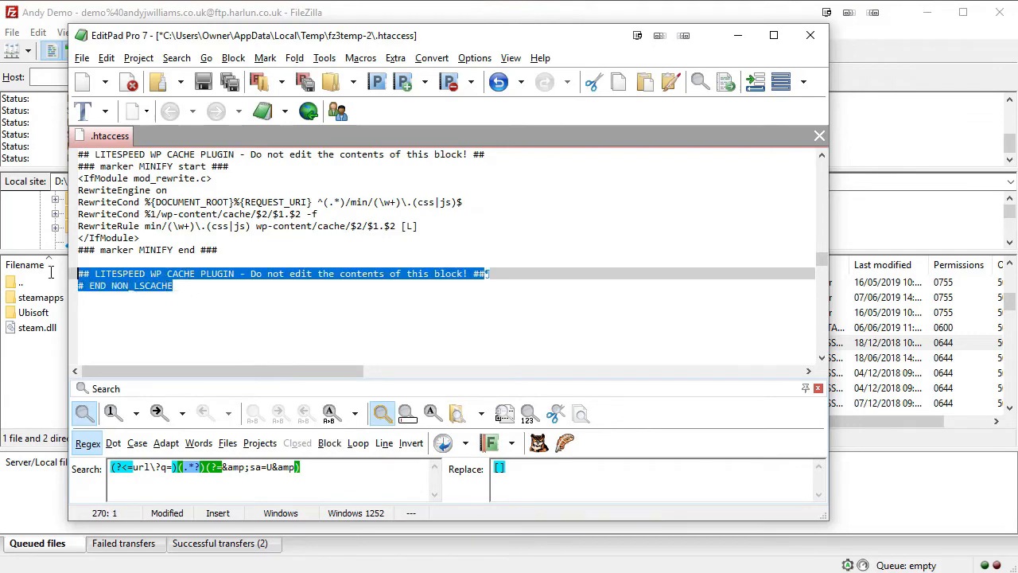
{"action": "scroll", "coordinate": [374, 244], "scroll_direction": "up", "scroll_amount": 6}
{"action": "scroll", "coordinate": [375, 243], "scroll_direction": "up", "scroll_amount": 3}
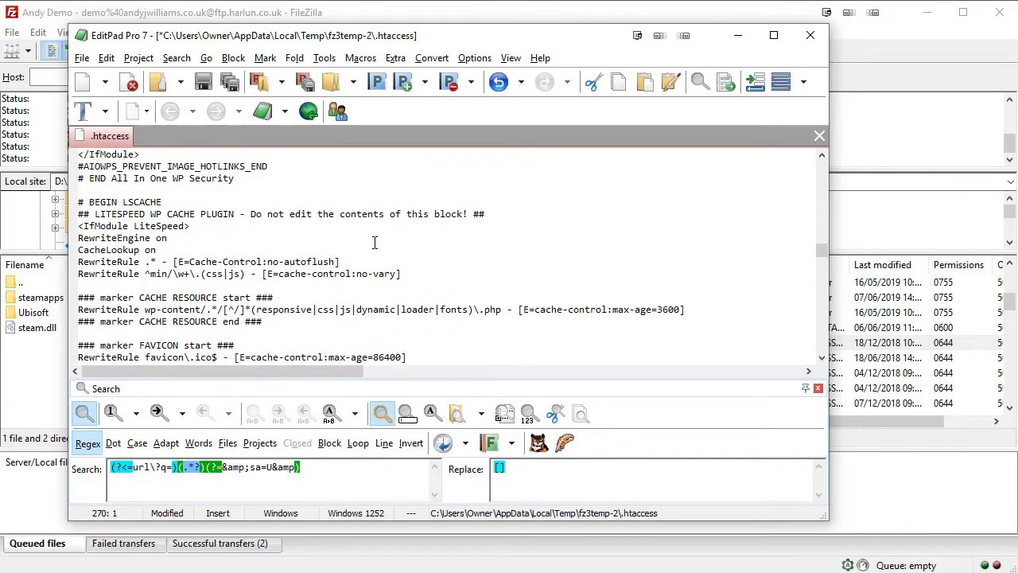
{"action": "left_click", "coordinate": [80, 237], "text": "shift"}
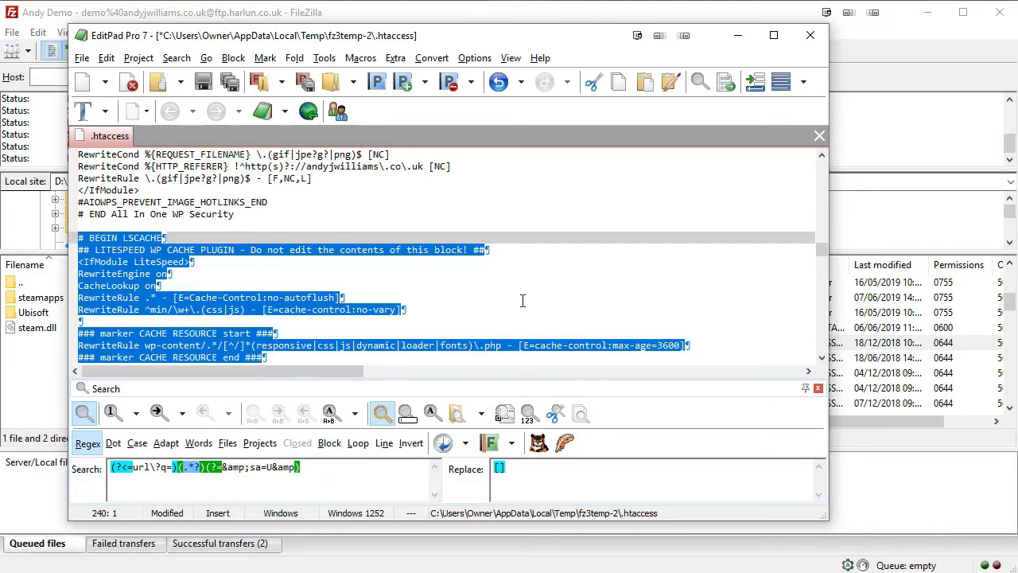
{"action": "scroll", "coordinate": [611, 281], "scroll_direction": "down", "scroll_amount": 2}
{"action": "scroll", "coordinate": [610, 281], "scroll_direction": "down", "scroll_amount": 1}
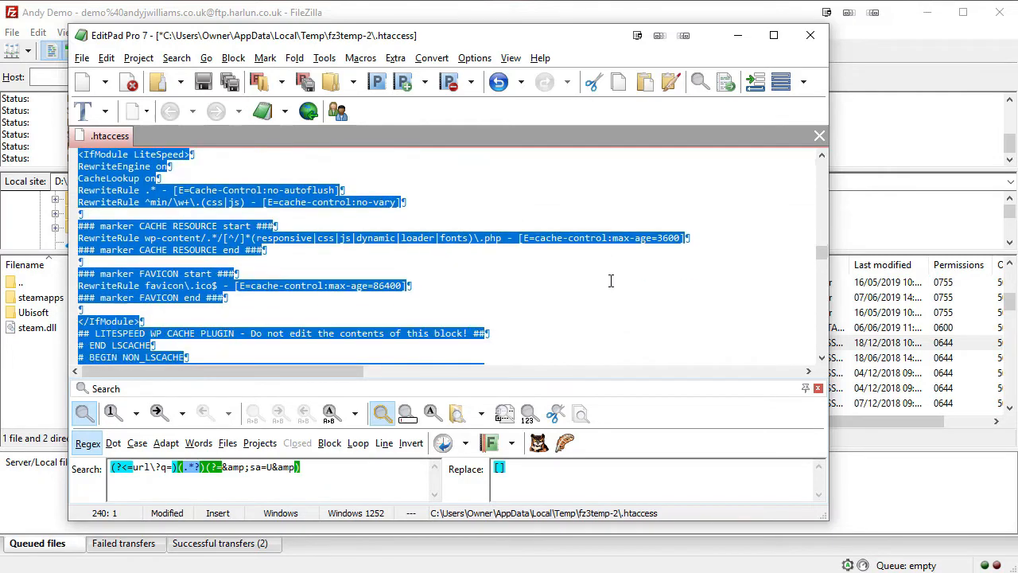
{"action": "scroll", "coordinate": [611, 281], "scroll_direction": "down", "scroll_amount": 5}
{"action": "key", "text": "Delete"}
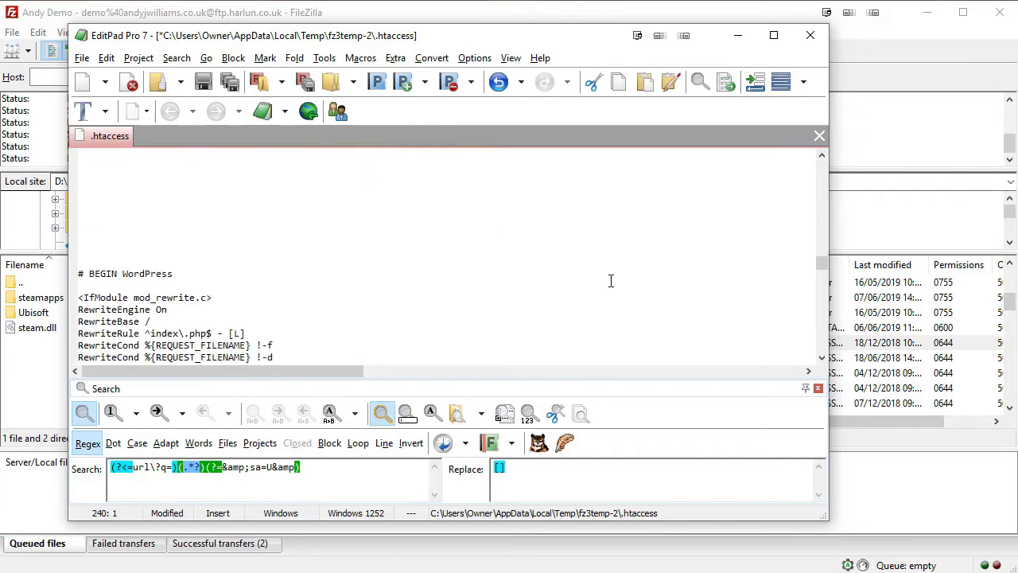
{"action": "scroll", "coordinate": [611, 281], "scroll_direction": "down", "scroll_amount": 1}
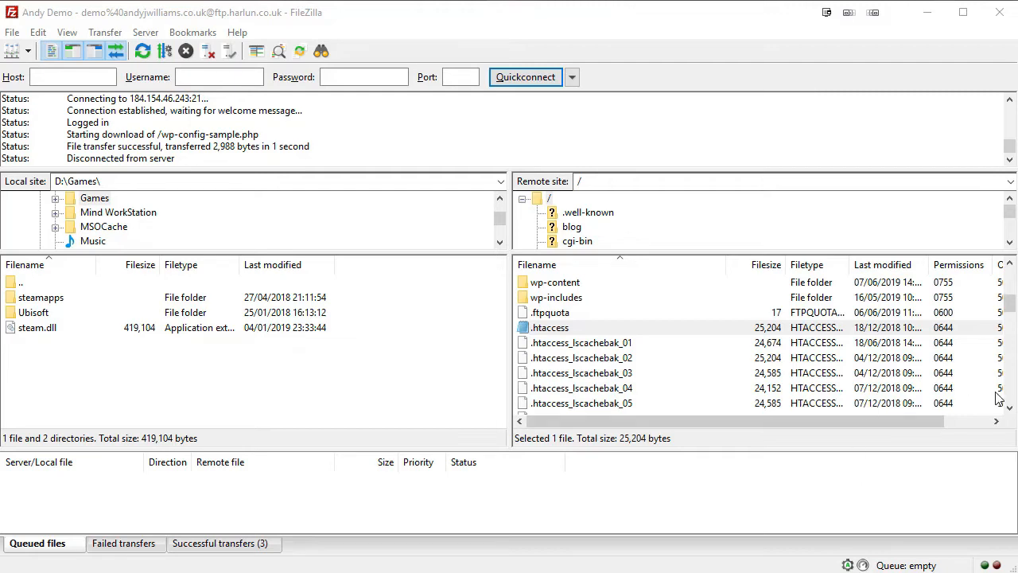
Select wp-config-sample.php in the remote list, enter rename mode, then cancel, leaving its name unchanged.
{"action": "left_click_drag", "start_coordinate": [1012, 308], "coordinate": [1009, 387]}
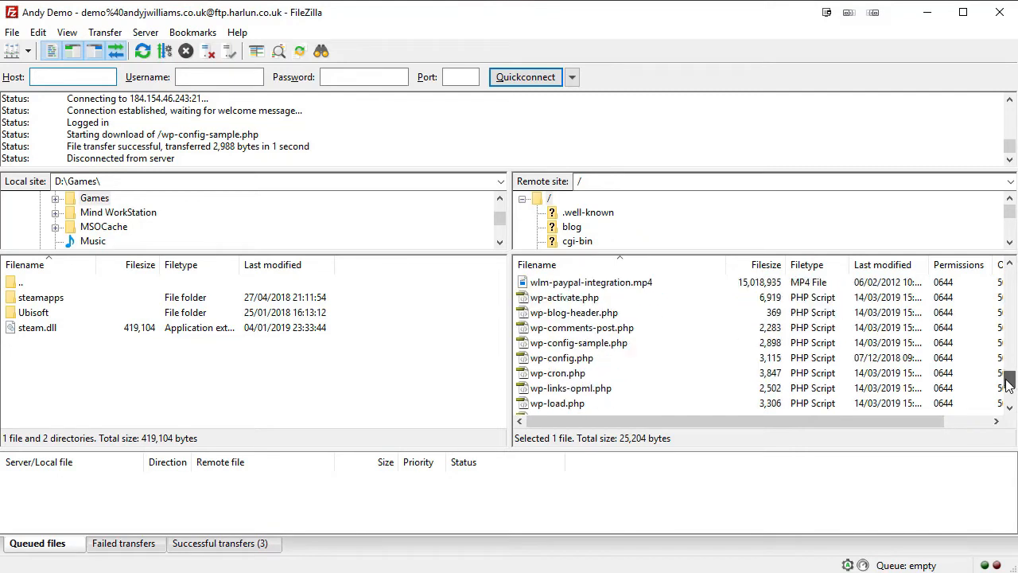
{"action": "left_click", "coordinate": [561, 344]}
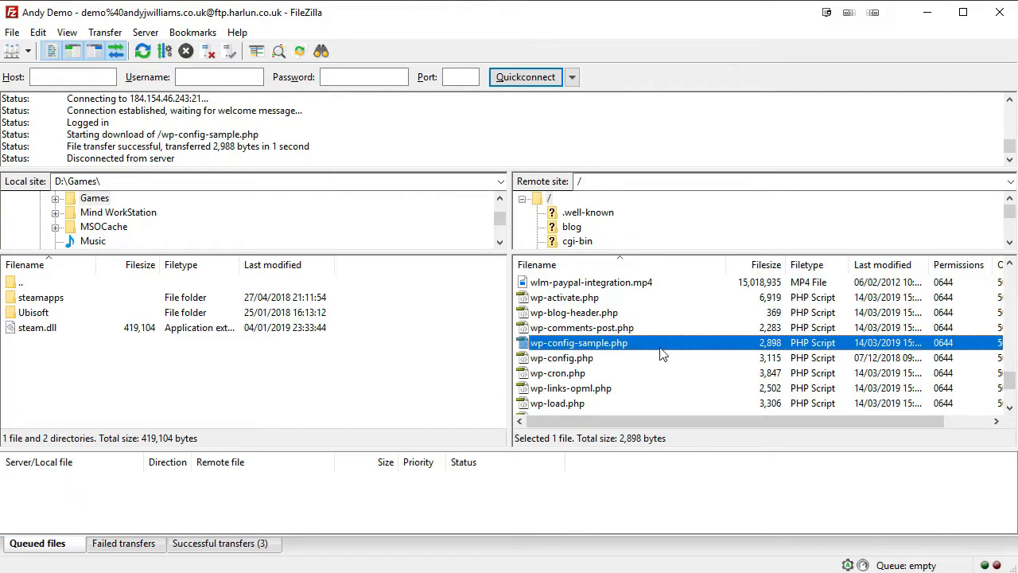
{"action": "left_click", "coordinate": [628, 348]}
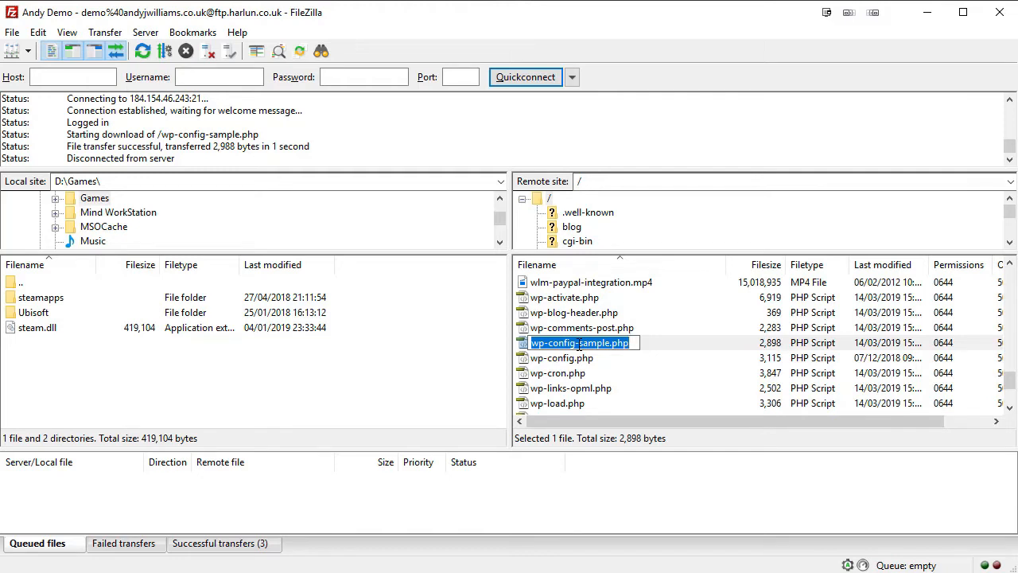
{"action": "left_click", "coordinate": [653, 342]}
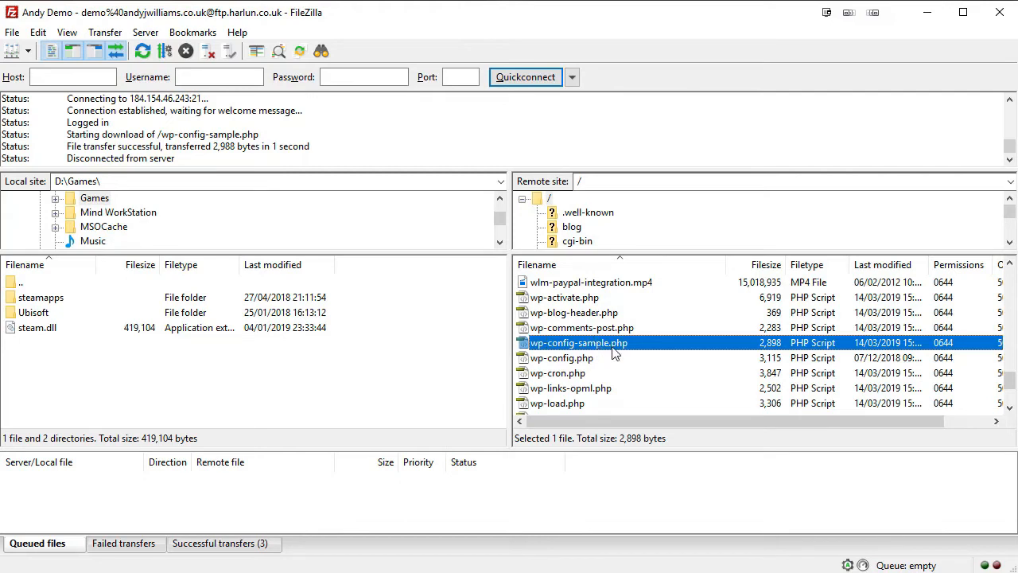
Open the server's wp-config-sample.php in EditPad Pro with View/Edit, accepting the notice.
{"action": "left_click", "coordinate": [636, 344]}
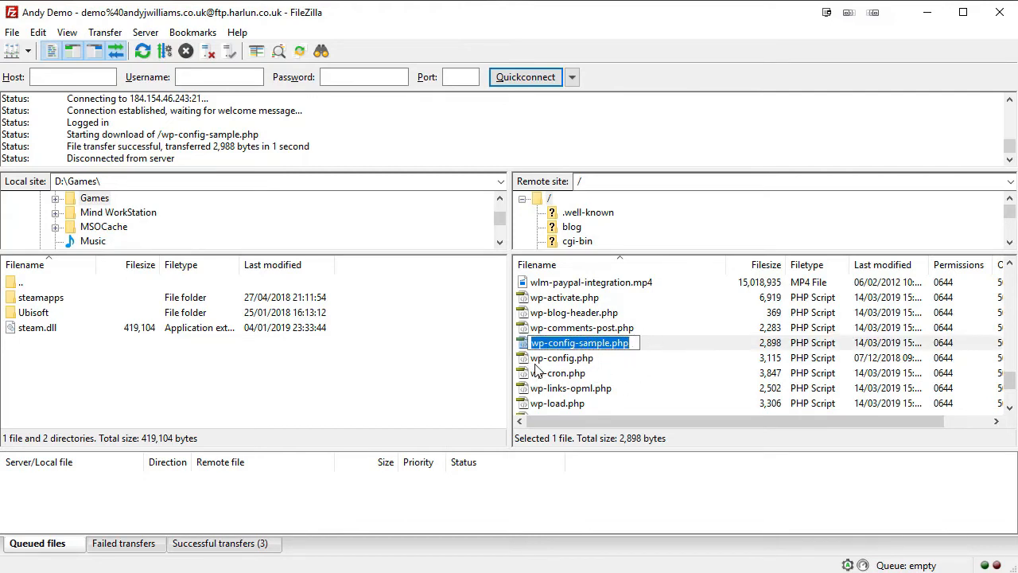
{"action": "left_click", "coordinate": [562, 361]}
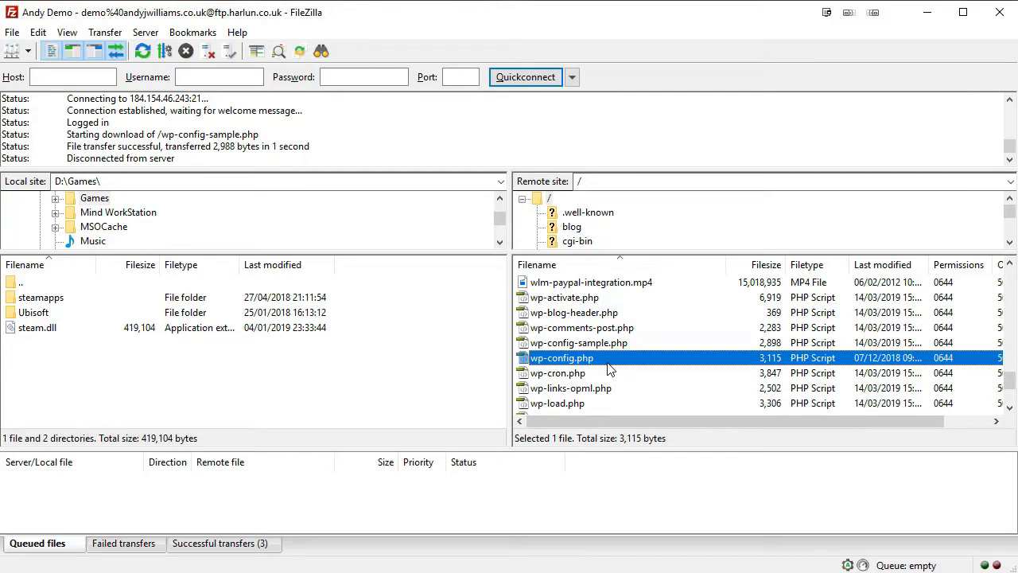
{"action": "left_click", "coordinate": [595, 343]}
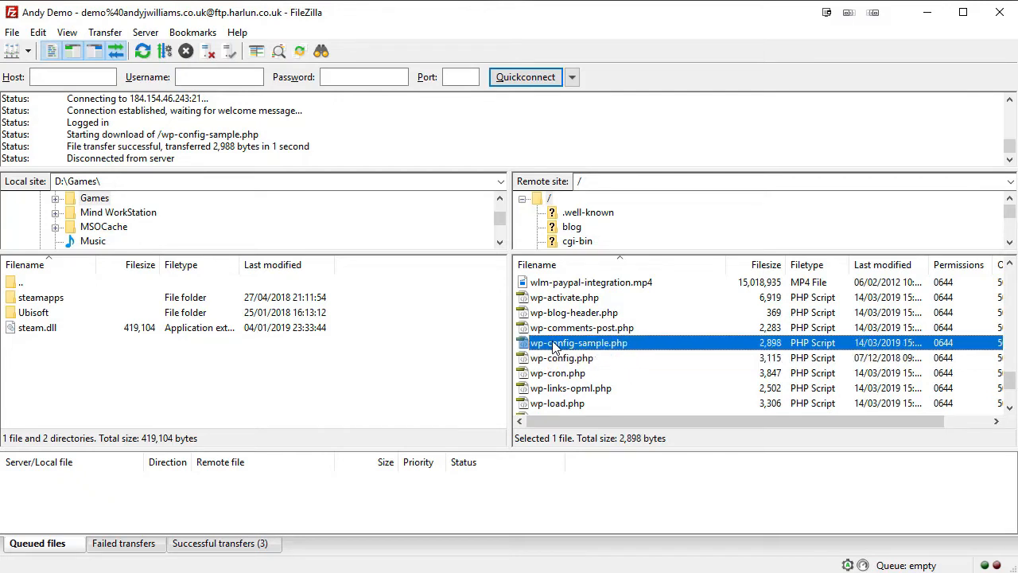
{"action": "right_click", "coordinate": [555, 348]}
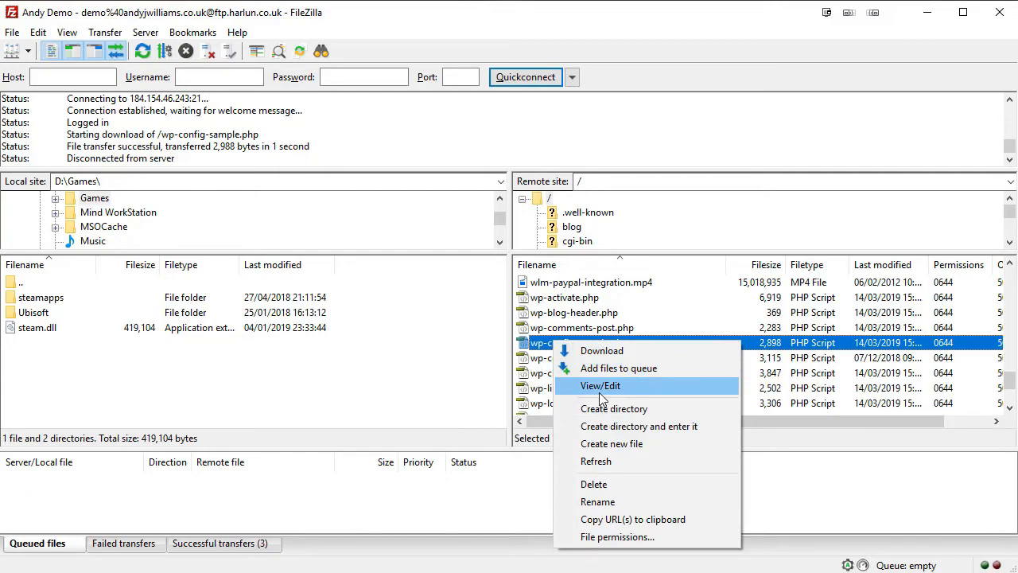
{"action": "left_click", "coordinate": [600, 387]}
{"action": "left_click", "coordinate": [755, 397]}
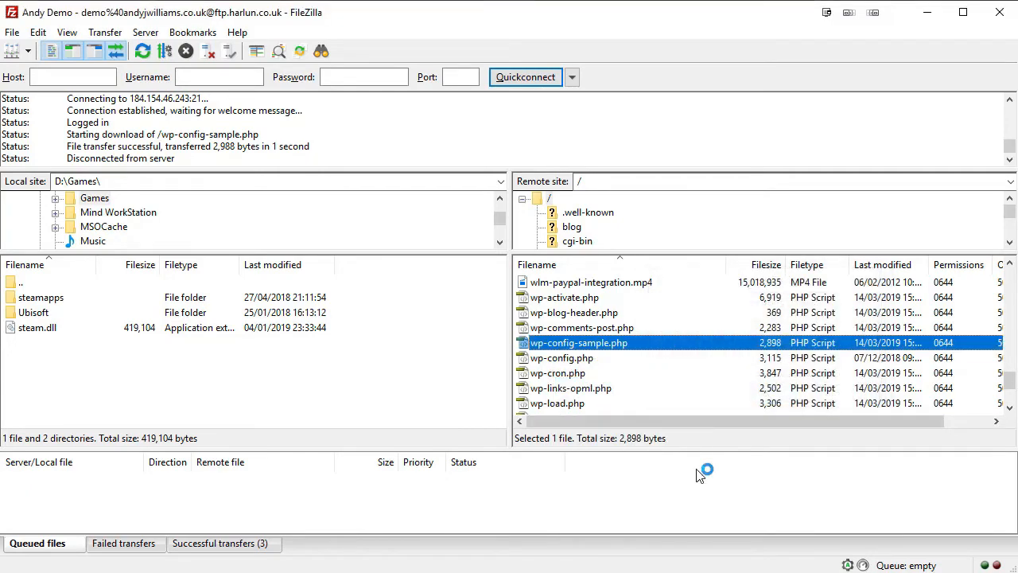
Highlight the listed configurations: MySQL settings, Secret keys and Database table prefix.
{"action": "scroll", "coordinate": [585, 238], "scroll_direction": "up", "scroll_amount": 11}
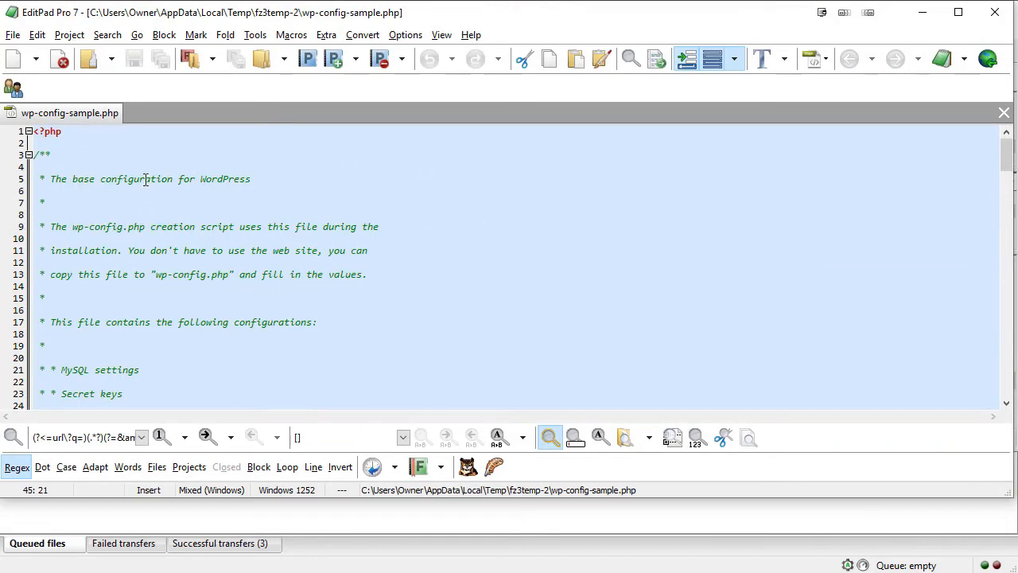
{"action": "scroll", "coordinate": [163, 237], "scroll_direction": "down", "scroll_amount": 3}
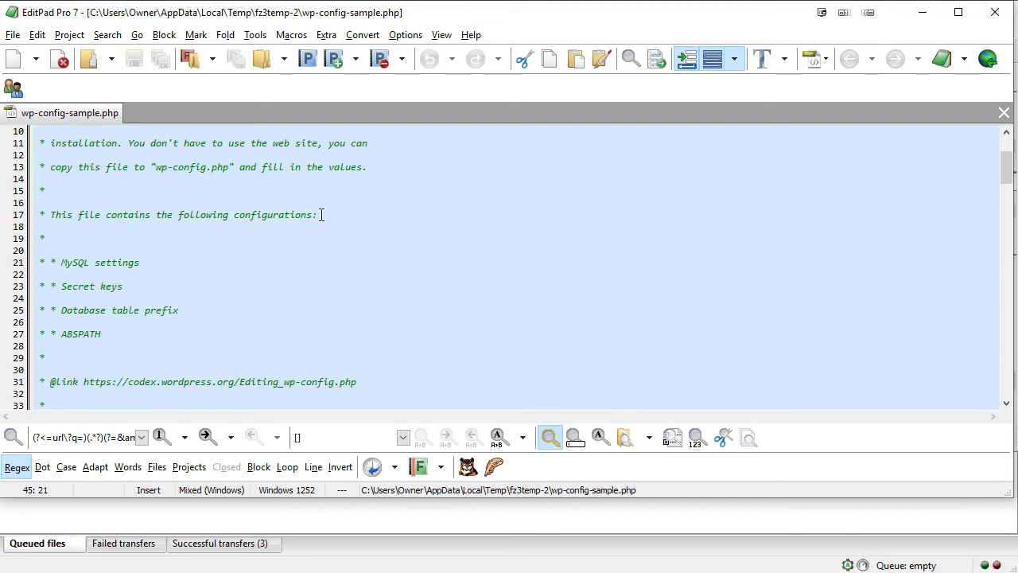
{"action": "left_click_drag", "start_coordinate": [60, 262], "coordinate": [140, 264]}
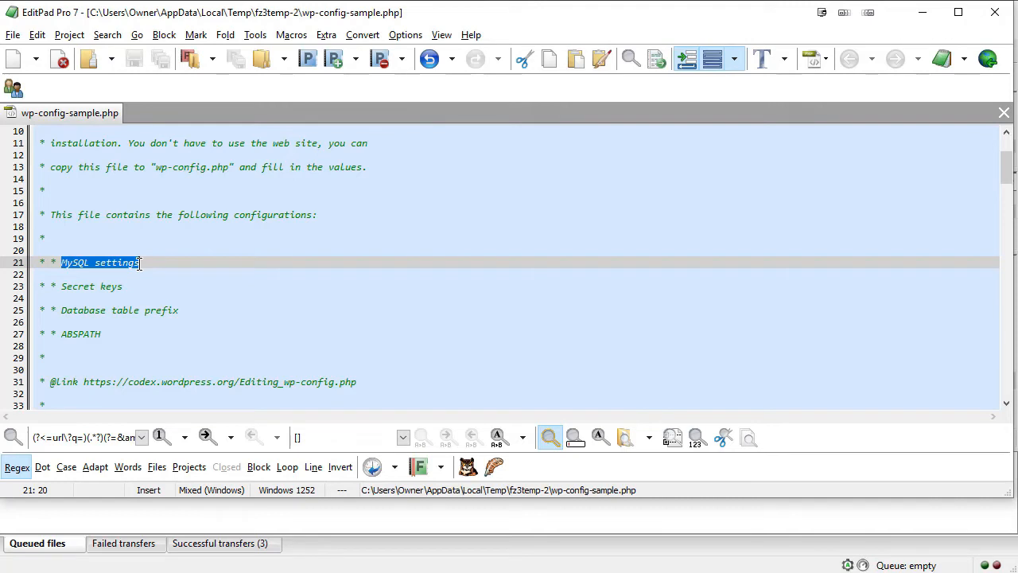
{"action": "left_click", "coordinate": [63, 286]}
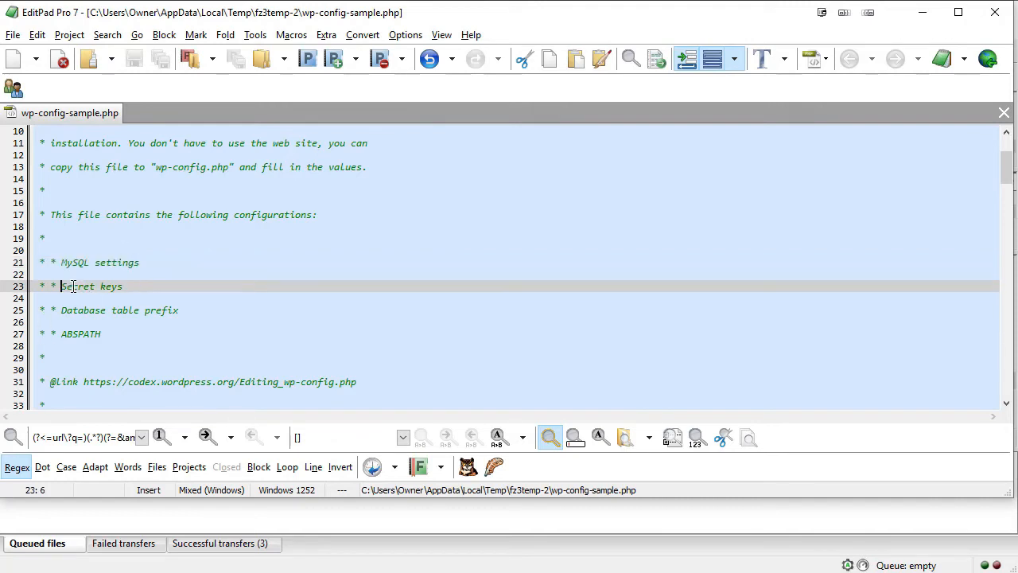
{"action": "left_click_drag", "start_coordinate": [73, 286], "coordinate": [130, 287]}
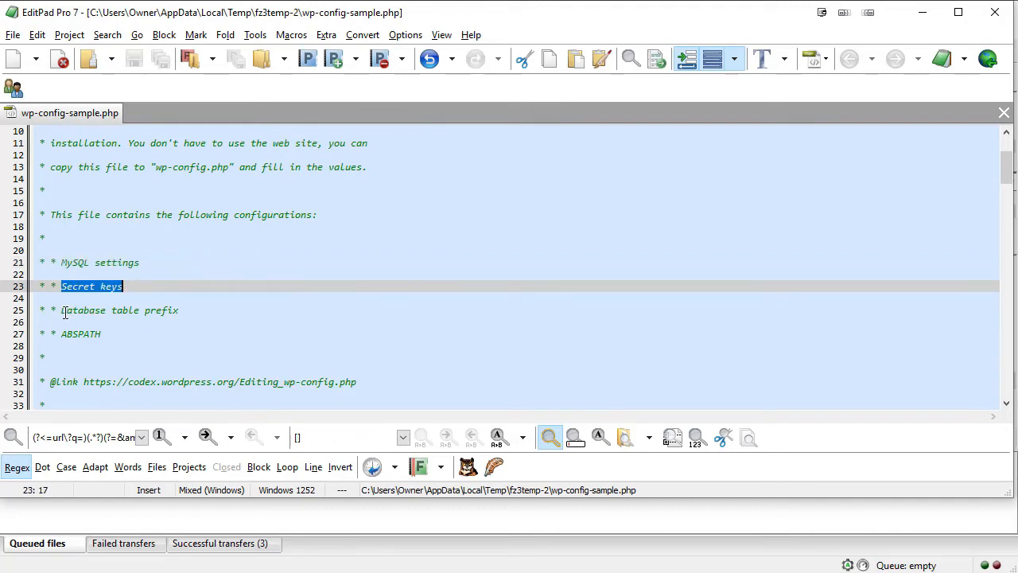
{"action": "left_click_drag", "start_coordinate": [63, 311], "coordinate": [176, 310]}
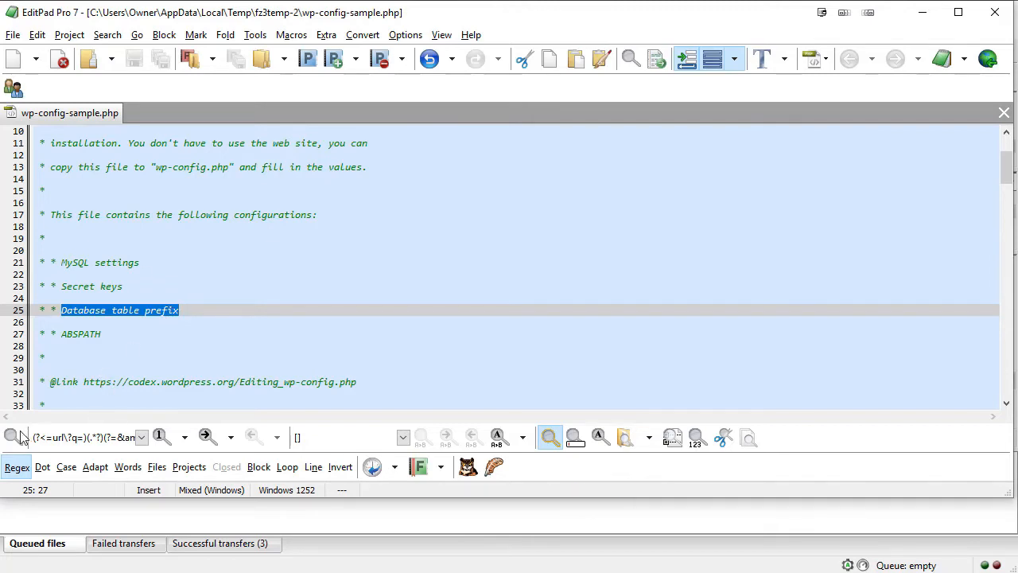
{"action": "left_click_drag", "start_coordinate": [102, 335], "coordinate": [54, 335]}
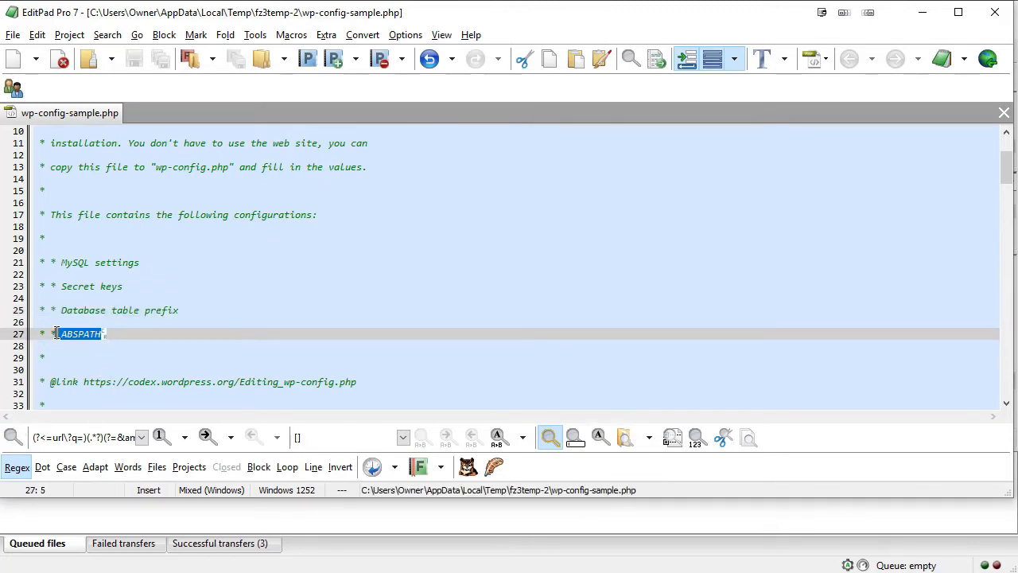
Scroll to the MySQL settings and highlight the database name and username placeholder values.
{"action": "scroll", "coordinate": [477, 234], "scroll_direction": "down", "scroll_amount": 1}
{"action": "scroll", "coordinate": [477, 233], "scroll_direction": "down", "scroll_amount": 6}
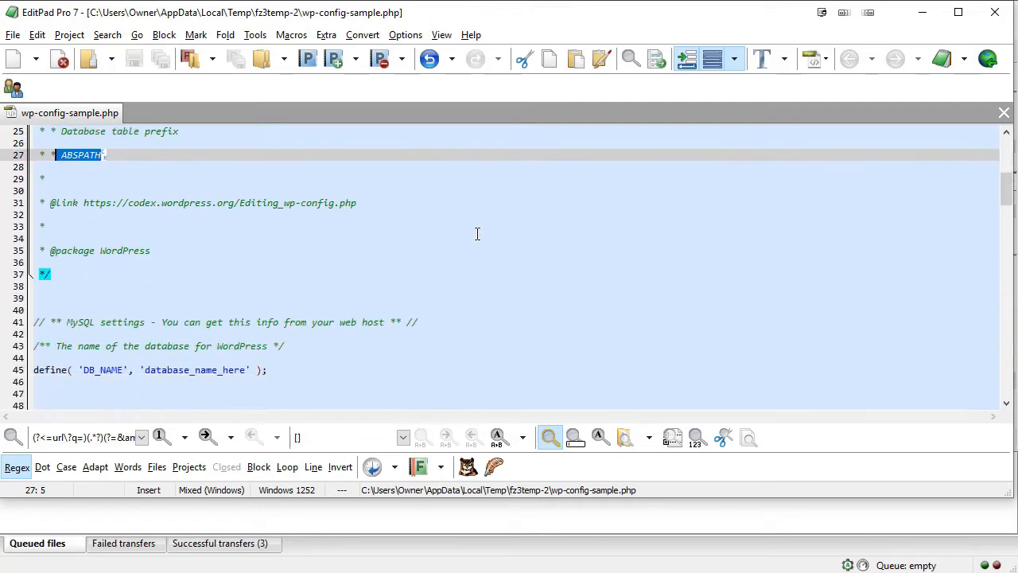
{"action": "scroll", "coordinate": [477, 233], "scroll_direction": "down", "scroll_amount": 1}
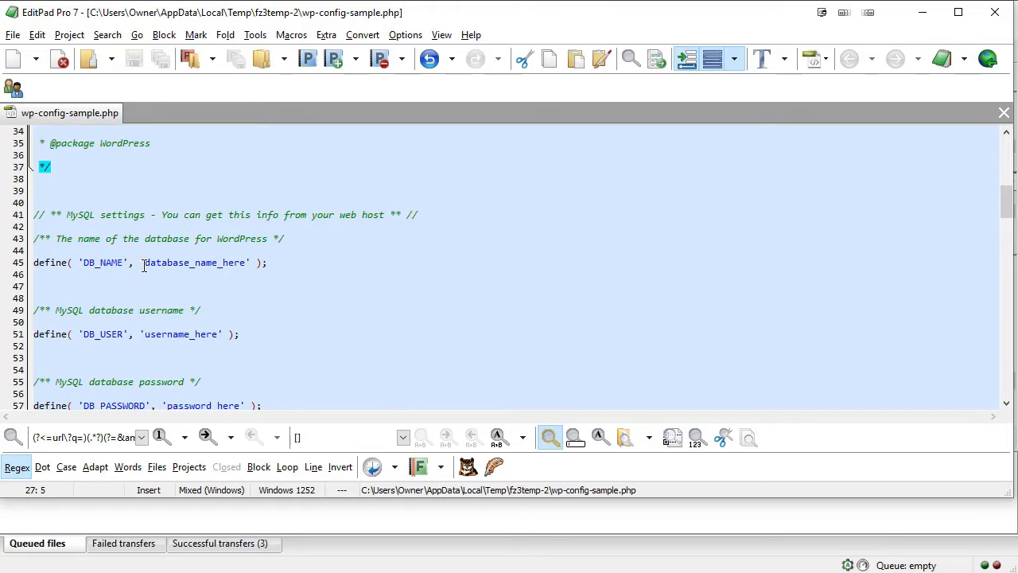
{"action": "left_click_drag", "start_coordinate": [143, 262], "coordinate": [246, 262]}
{"action": "left_click_drag", "start_coordinate": [144, 335], "coordinate": [244, 334]}
{"action": "scroll", "coordinate": [267, 259], "scroll_direction": "down", "scroll_amount": 2}
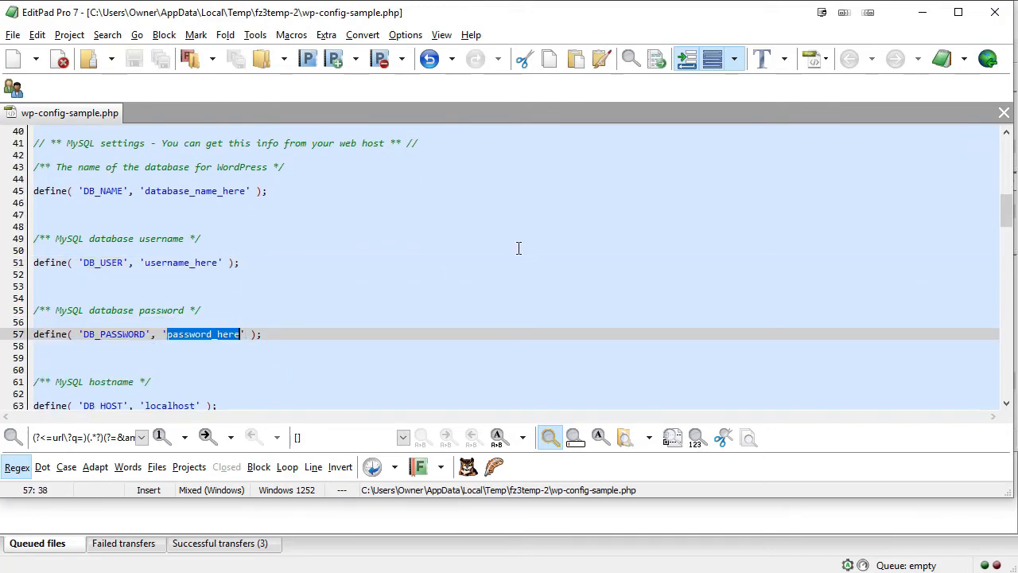
{"action": "scroll", "coordinate": [517, 247], "scroll_direction": "down", "scroll_amount": 2}
{"action": "scroll", "coordinate": [398, 325], "scroll_direction": "down", "scroll_amount": 2}
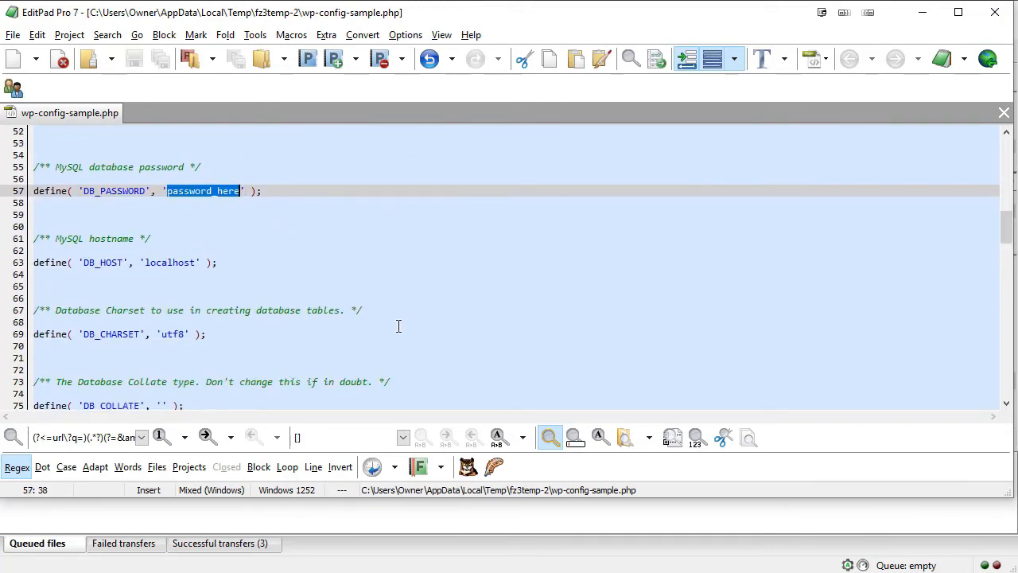
{"action": "scroll", "coordinate": [399, 326], "scroll_direction": "down", "scroll_amount": 3}
{"action": "scroll", "coordinate": [398, 326], "scroll_direction": "down", "scroll_amount": 5}
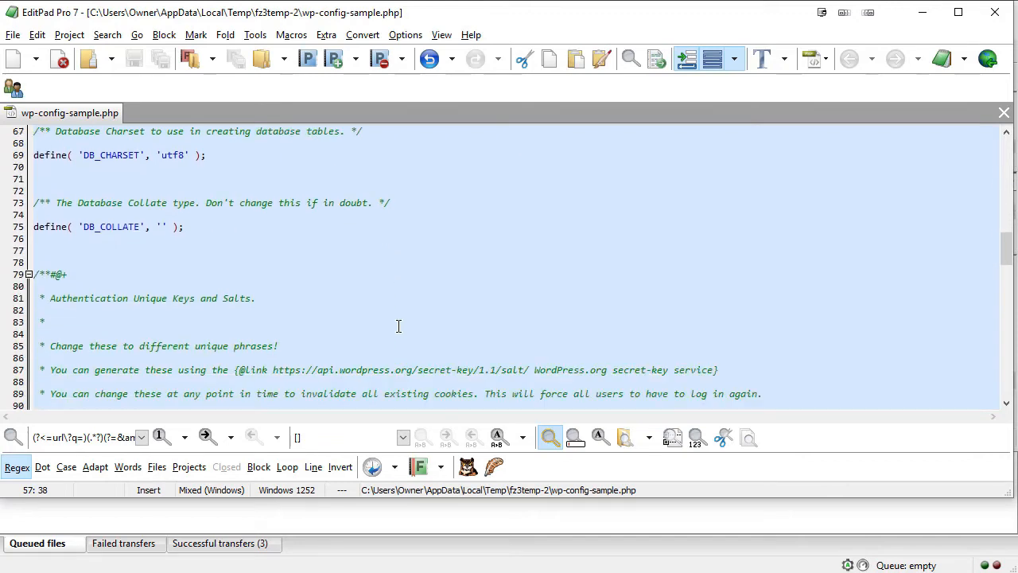
{"action": "scroll", "coordinate": [398, 326], "scroll_direction": "down", "scroll_amount": 4}
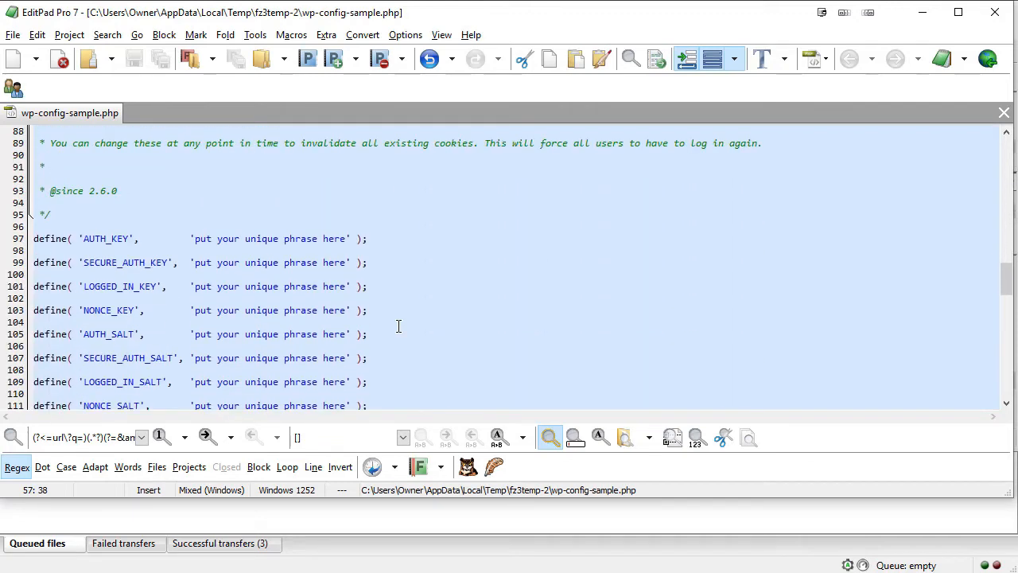
{"action": "scroll", "coordinate": [398, 326], "scroll_direction": "up", "scroll_amount": 2}
{"action": "scroll", "coordinate": [375, 326], "scroll_direction": "up", "scroll_amount": 2}
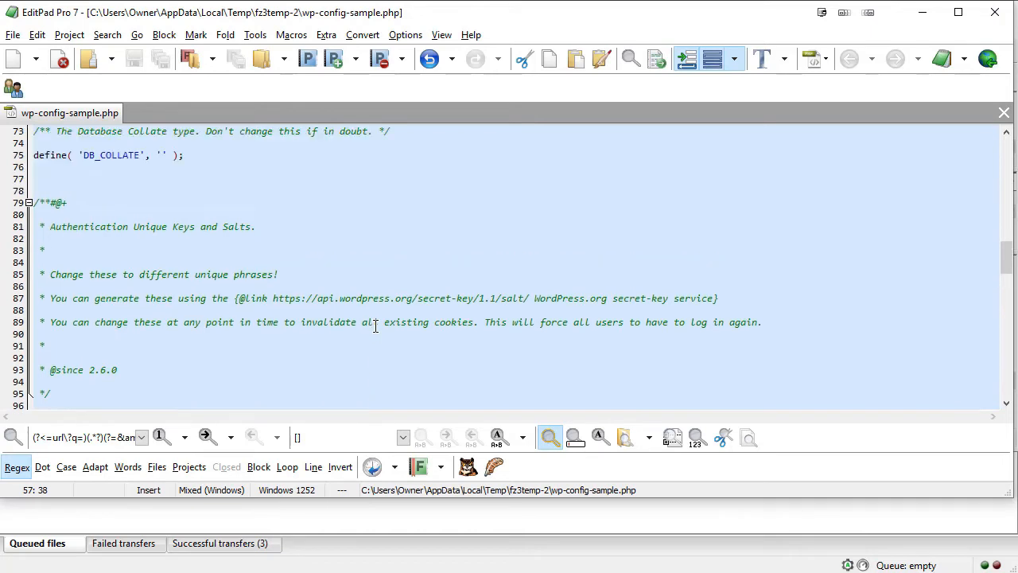
{"action": "scroll", "coordinate": [513, 286], "scroll_direction": "down", "scroll_amount": 2}
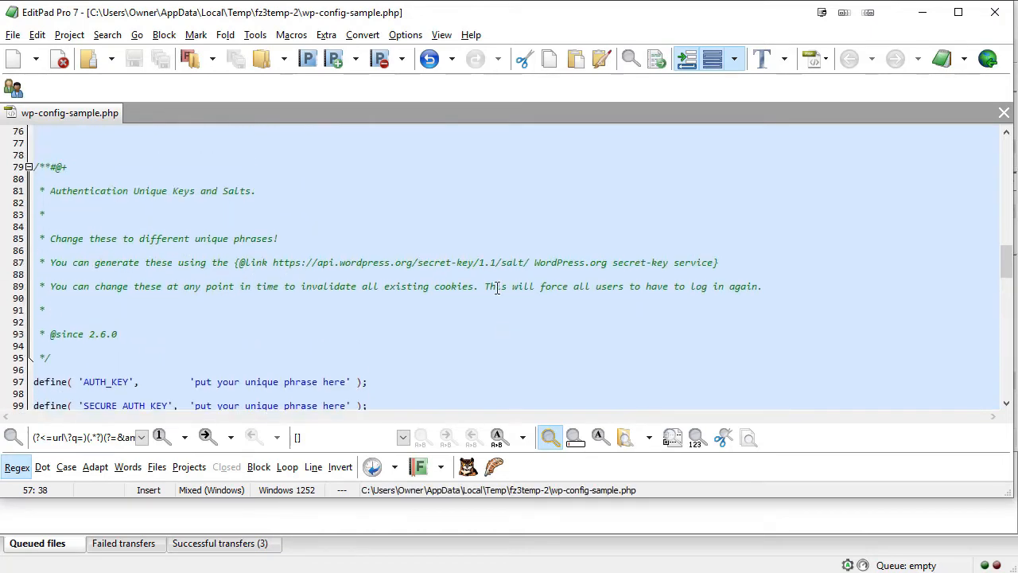
{"action": "scroll", "coordinate": [495, 207], "scroll_direction": "down", "scroll_amount": 2}
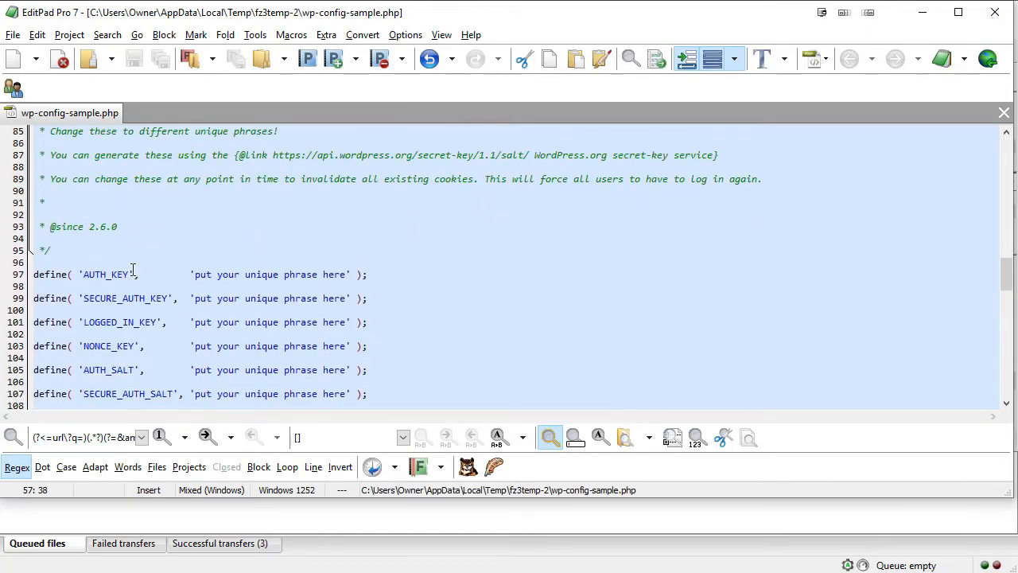
{"action": "scroll", "coordinate": [531, 273], "scroll_direction": "down", "scroll_amount": 2}
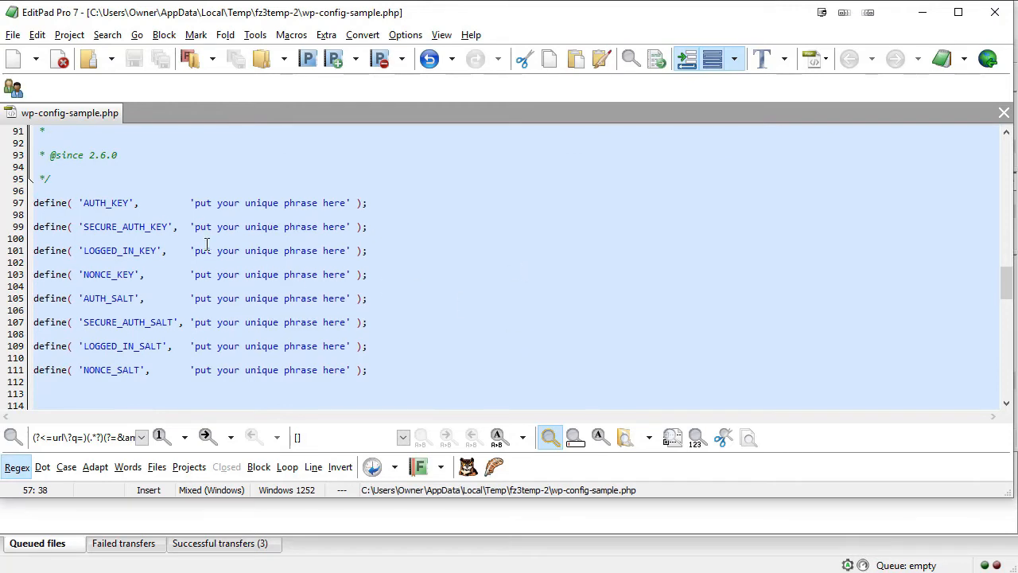
{"action": "left_click_drag", "start_coordinate": [194, 202], "coordinate": [348, 203]}
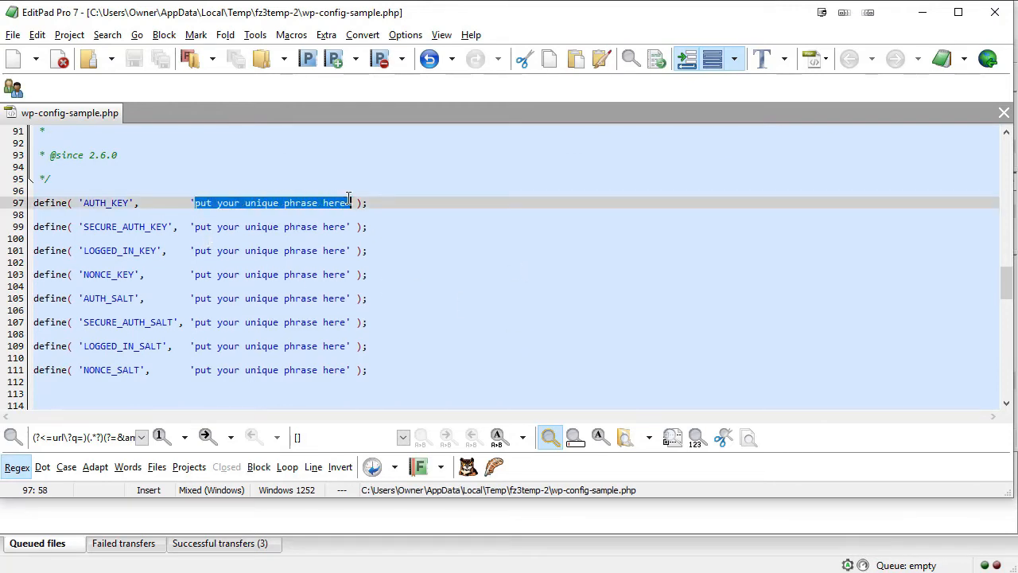
{"action": "left_click_drag", "start_coordinate": [194, 226], "coordinate": [348, 226]}
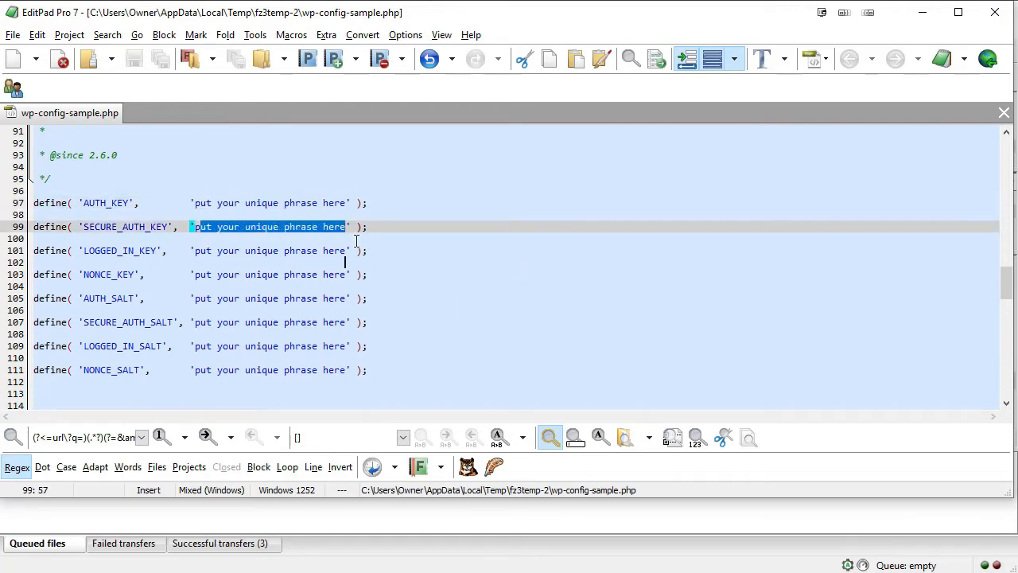
{"action": "scroll", "coordinate": [345, 261], "scroll_direction": "up", "scroll_amount": 3}
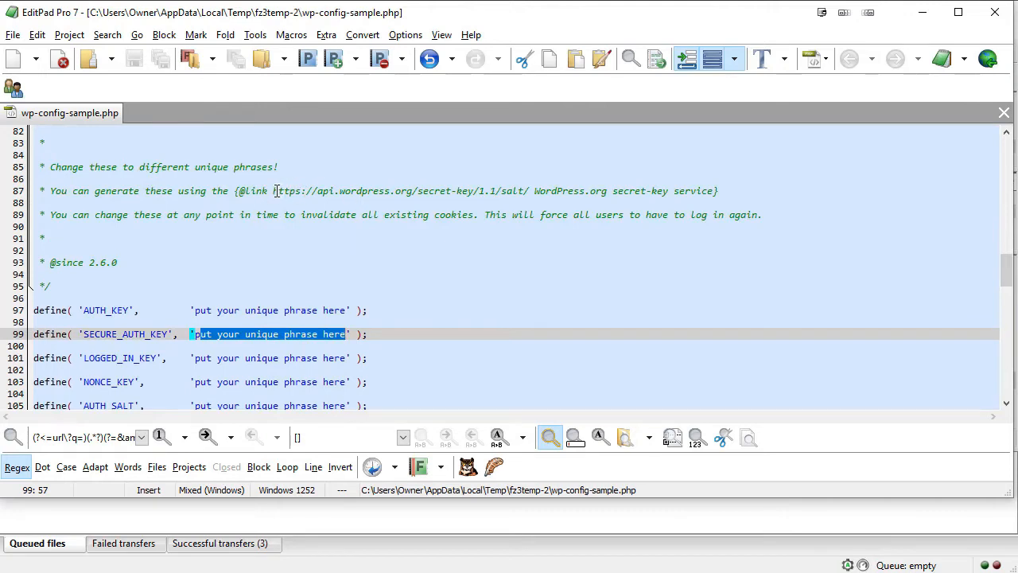
{"action": "left_click_drag", "start_coordinate": [273, 191], "coordinate": [533, 192]}
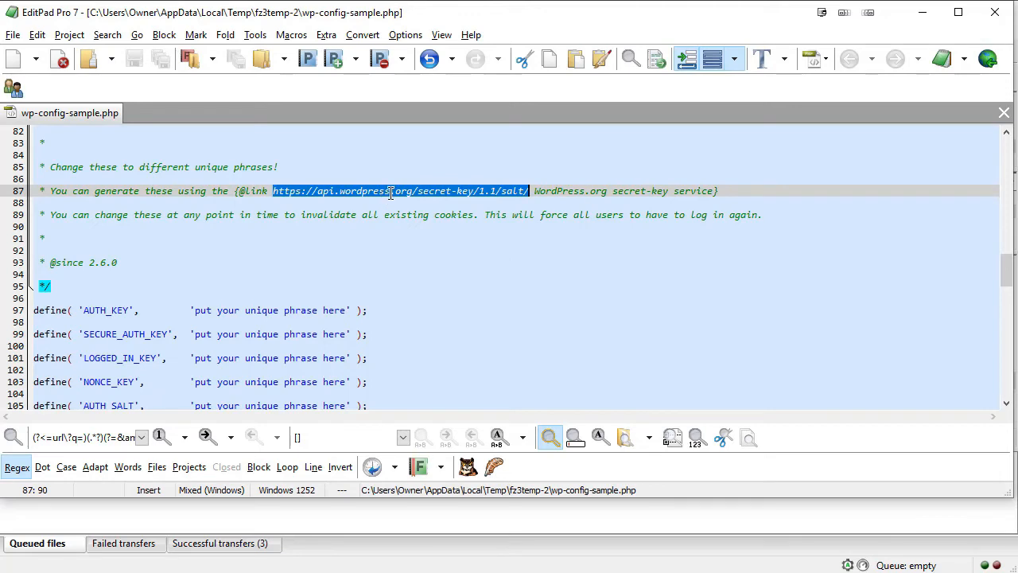
{"action": "scroll", "coordinate": [495, 268], "scroll_direction": "down", "scroll_amount": 1}
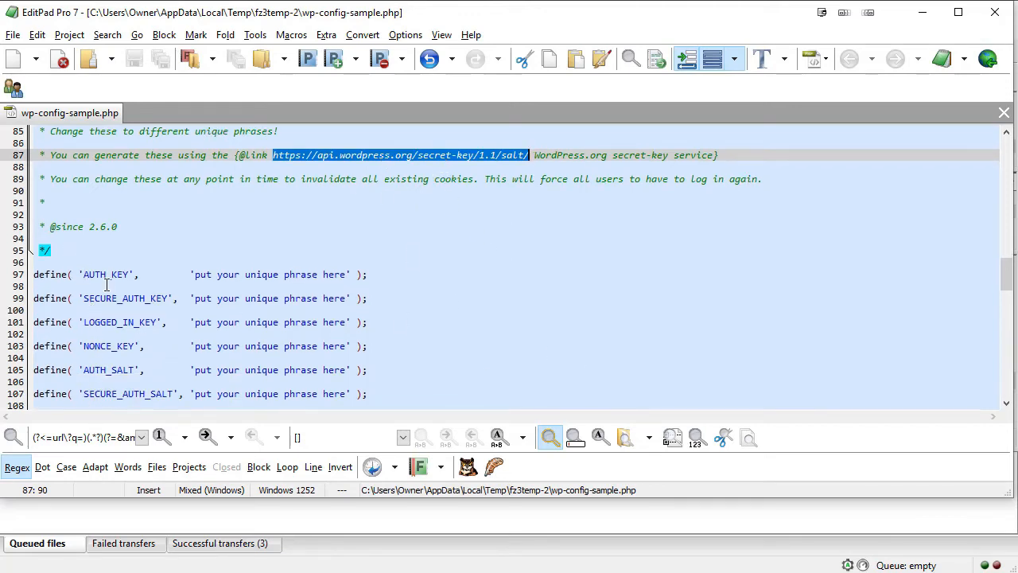
{"action": "scroll", "coordinate": [509, 291], "scroll_direction": "down", "scroll_amount": 1}
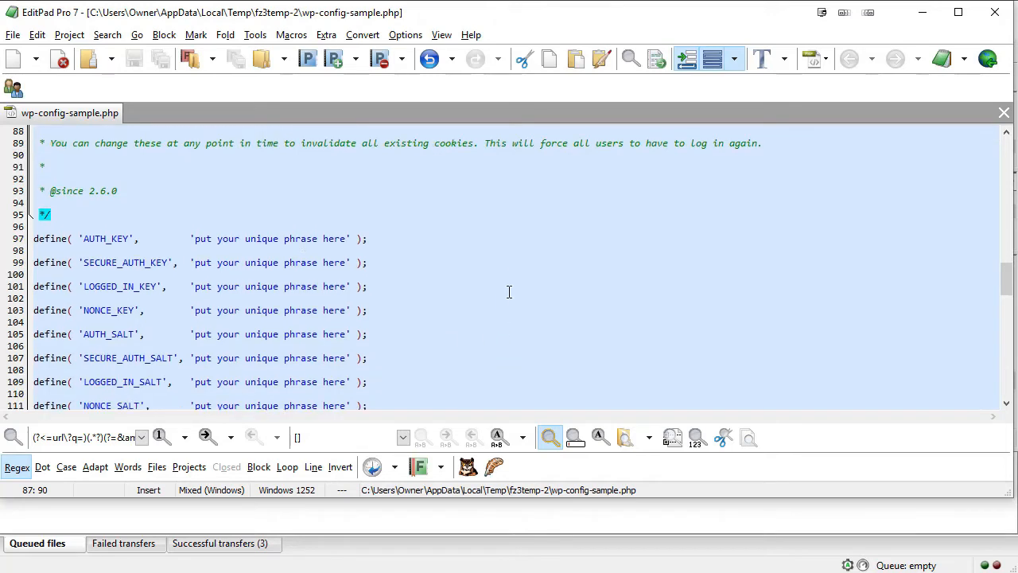
{"action": "scroll", "coordinate": [604, 251], "scroll_direction": "down", "scroll_amount": 1}
{"action": "left_click_drag", "start_coordinate": [388, 374], "coordinate": [415, 366]}
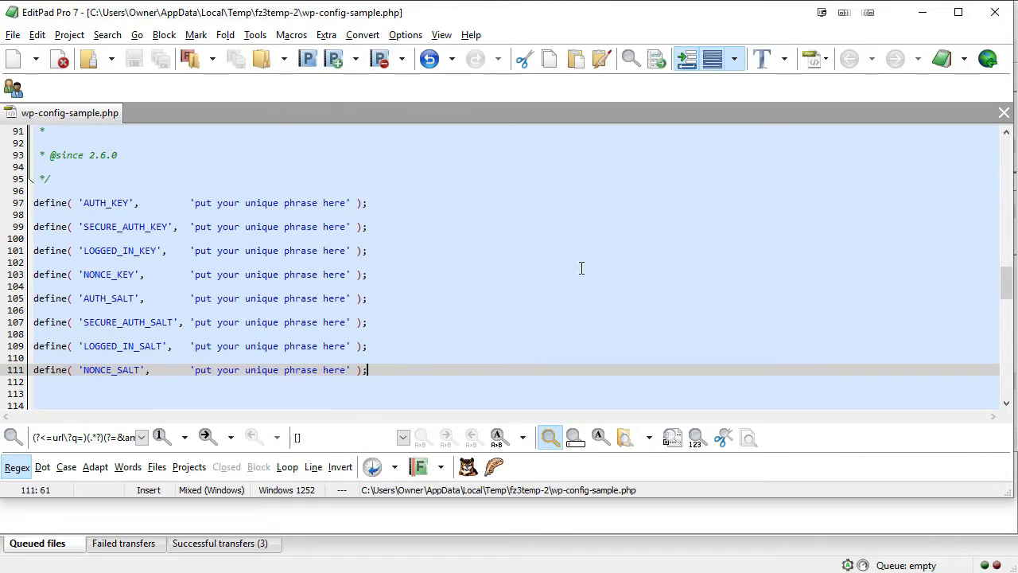
{"action": "scroll", "coordinate": [570, 242], "scroll_direction": "down", "scroll_amount": 5}
{"action": "scroll", "coordinate": [570, 242], "scroll_direction": "down", "scroll_amount": 1}
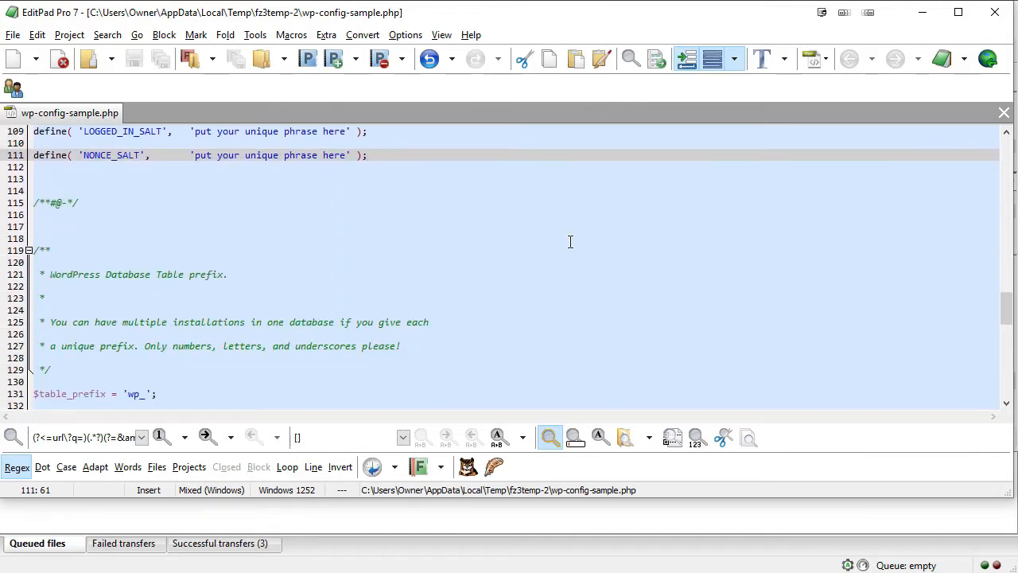
{"action": "scroll", "coordinate": [571, 241], "scroll_direction": "down", "scroll_amount": 2}
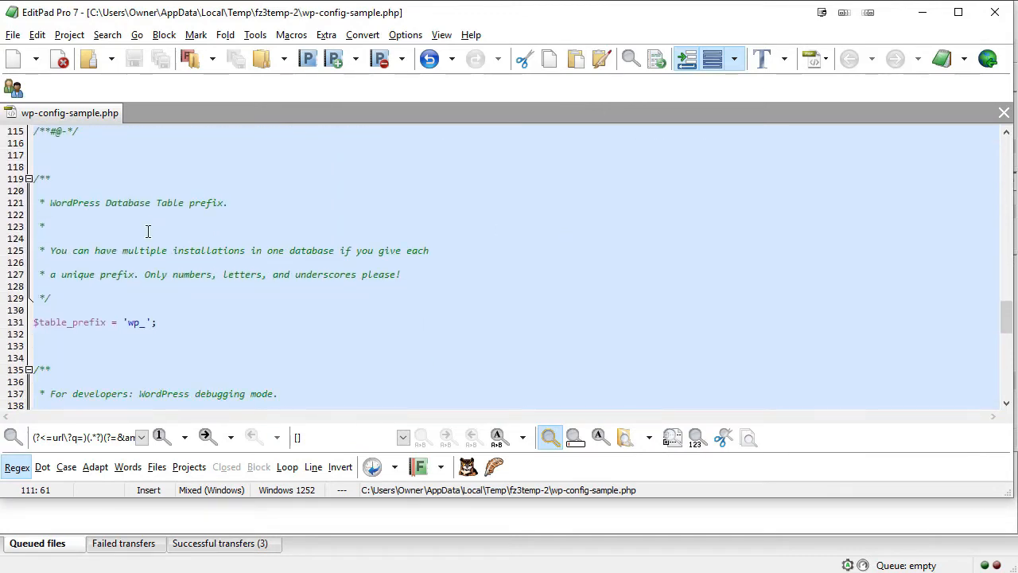
{"action": "left_click", "coordinate": [131, 322]}
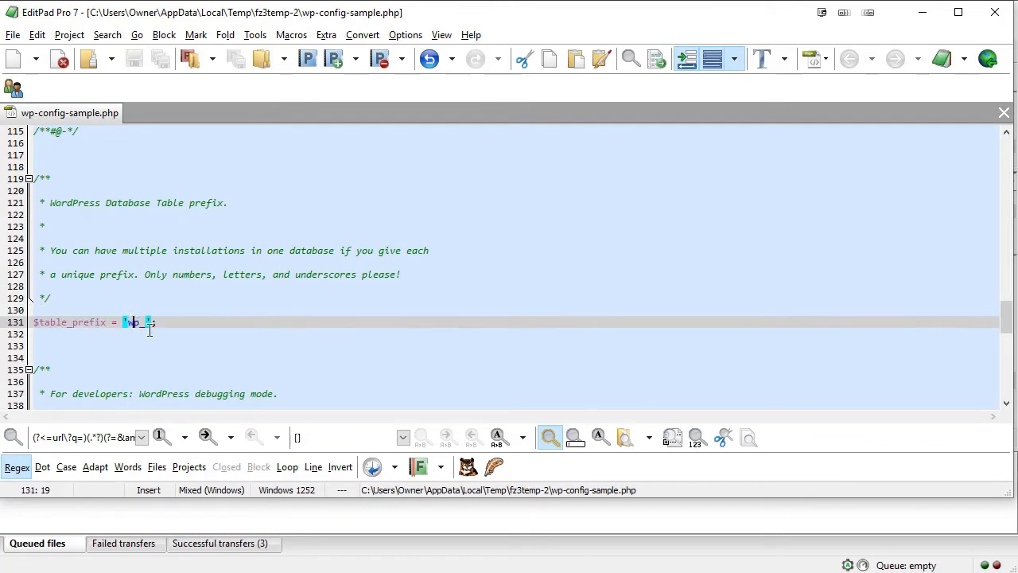
{"action": "left_click", "coordinate": [307, 345]}
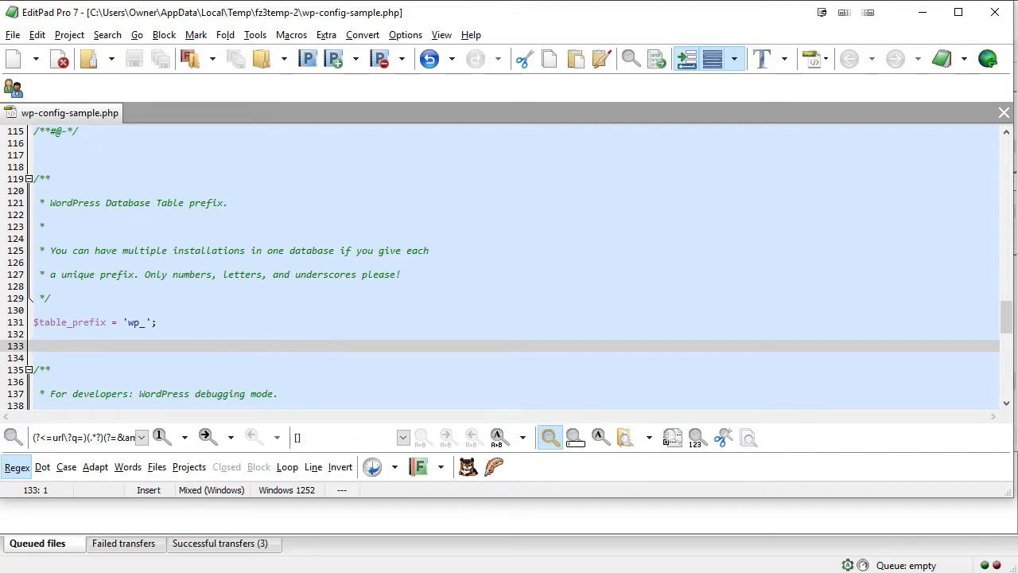
{"action": "scroll", "coordinate": [392, 322], "scroll_direction": "down", "scroll_amount": 2}
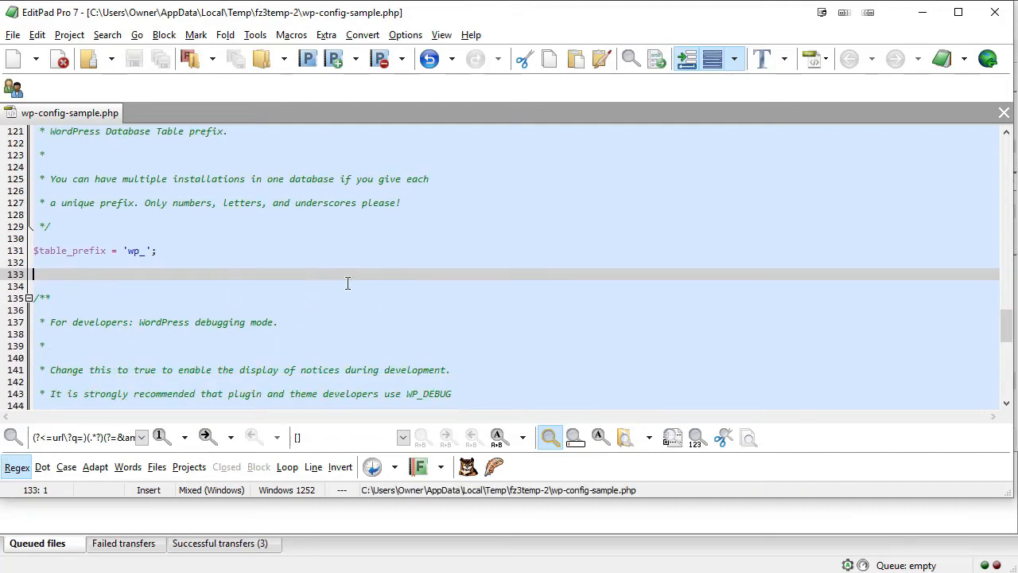
{"action": "scroll", "coordinate": [350, 282], "scroll_direction": "down", "scroll_amount": 6}
{"action": "scroll", "coordinate": [353, 282], "scroll_direction": "down", "scroll_amount": 7}
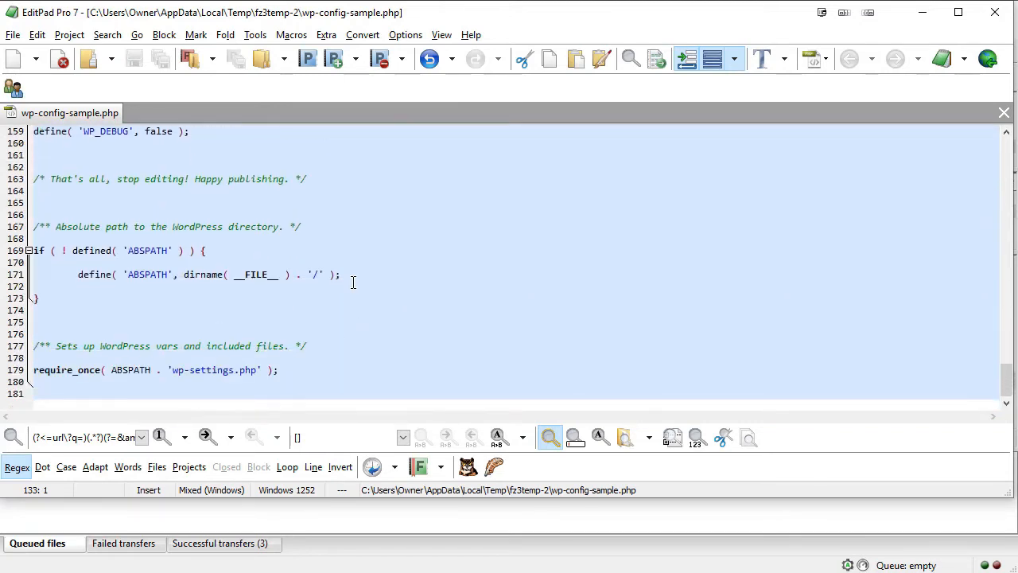
{"action": "scroll", "coordinate": [353, 282], "scroll_direction": "up", "scroll_amount": 1}
{"action": "scroll", "coordinate": [353, 282], "scroll_direction": "down", "scroll_amount": 1}
{"action": "scroll", "coordinate": [353, 282], "scroll_direction": "up", "scroll_amount": 12}
Close the editor and delete wp-config-sample.php from the server root, confirming with Yes.
{"action": "left_click", "coordinate": [998, 15]}
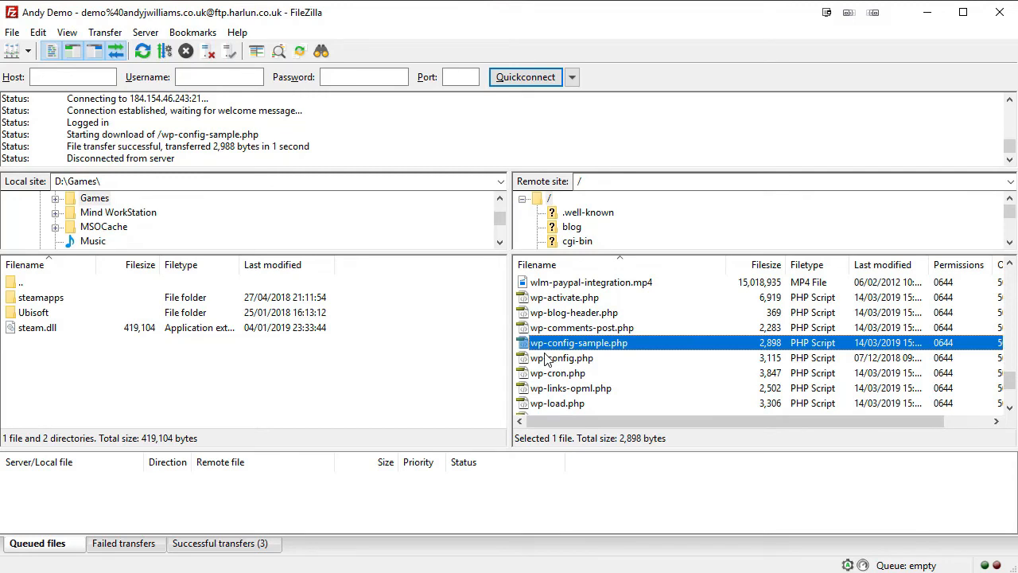
{"action": "left_click", "coordinate": [595, 344]}
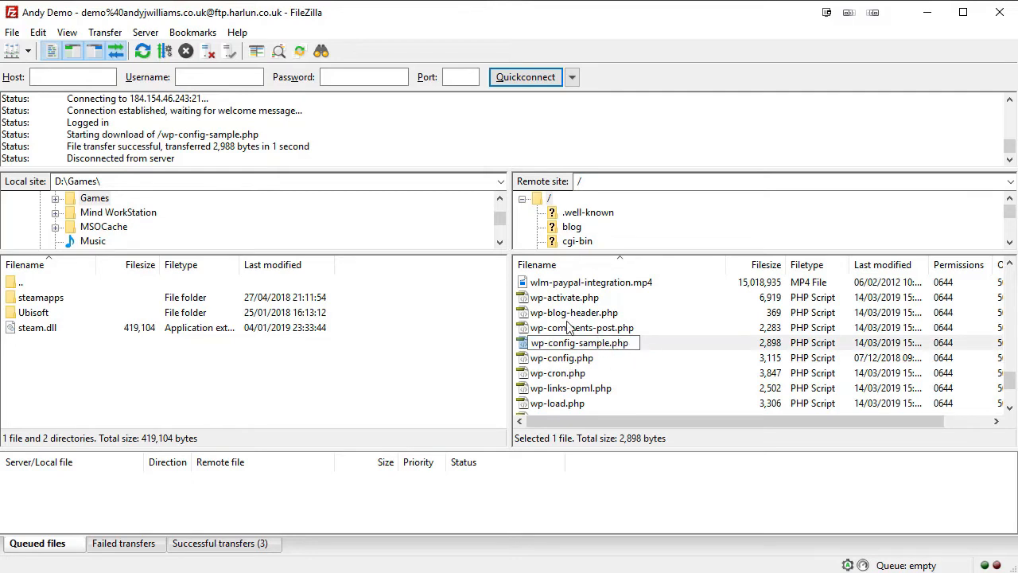
{"action": "left_click", "coordinate": [570, 328]}
{"action": "left_click", "coordinate": [581, 345]}
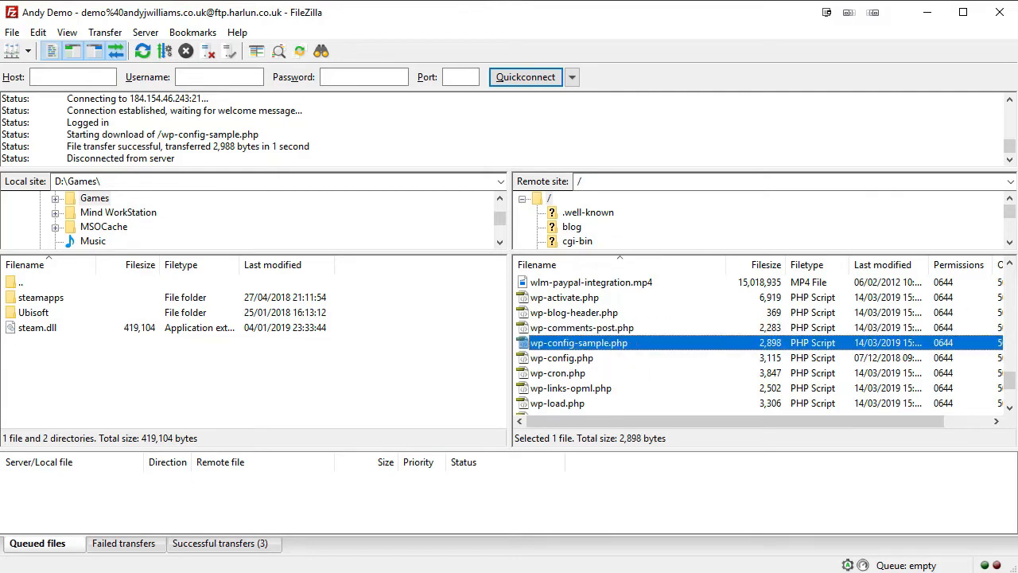
{"action": "key", "text": "Delete"}
{"action": "left_click", "coordinate": [571, 301]}
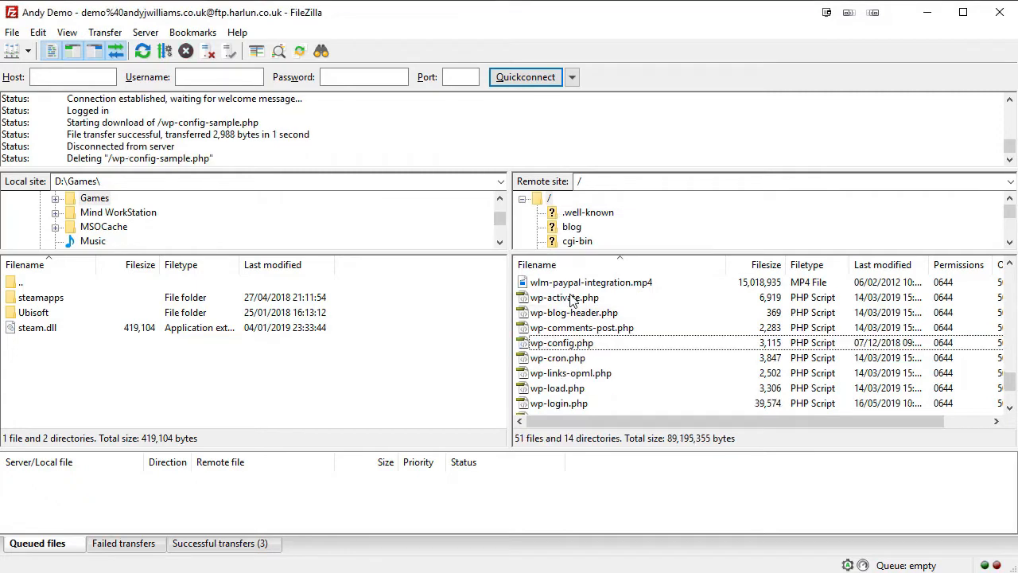
{"action": "left_click", "coordinate": [579, 349]}
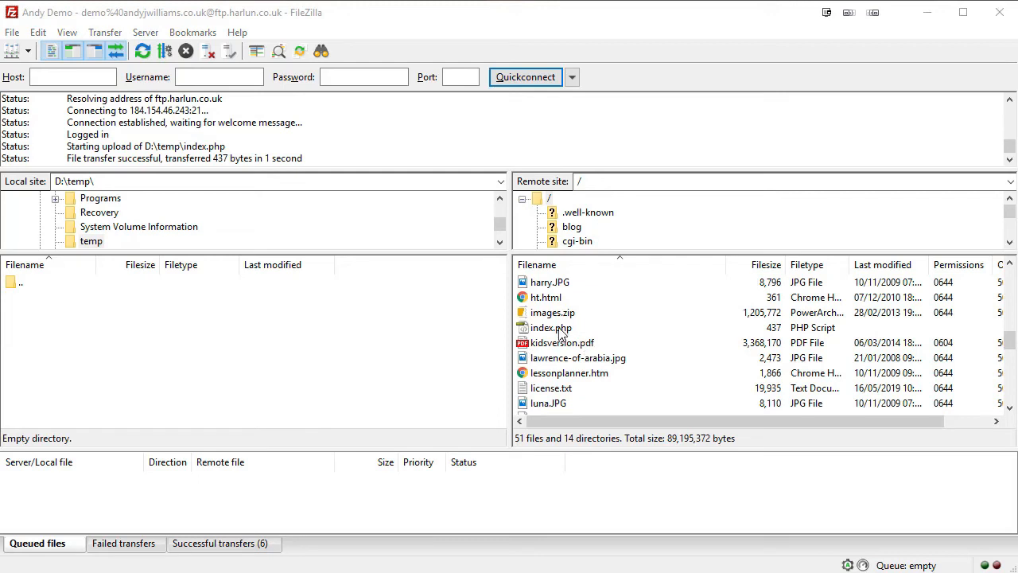
{"action": "left_click", "coordinate": [559, 331]}
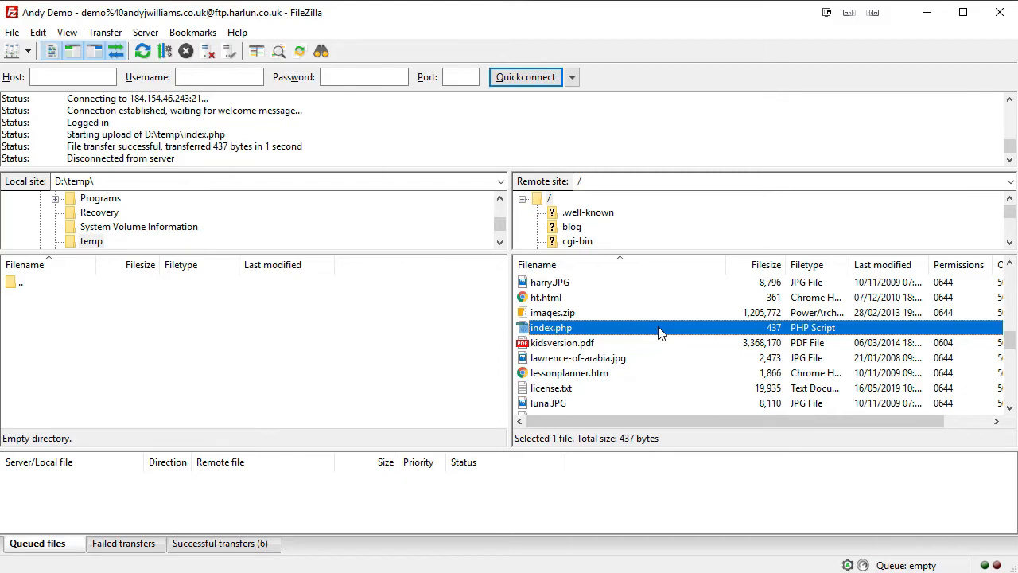
{"action": "right_click", "coordinate": [609, 332]}
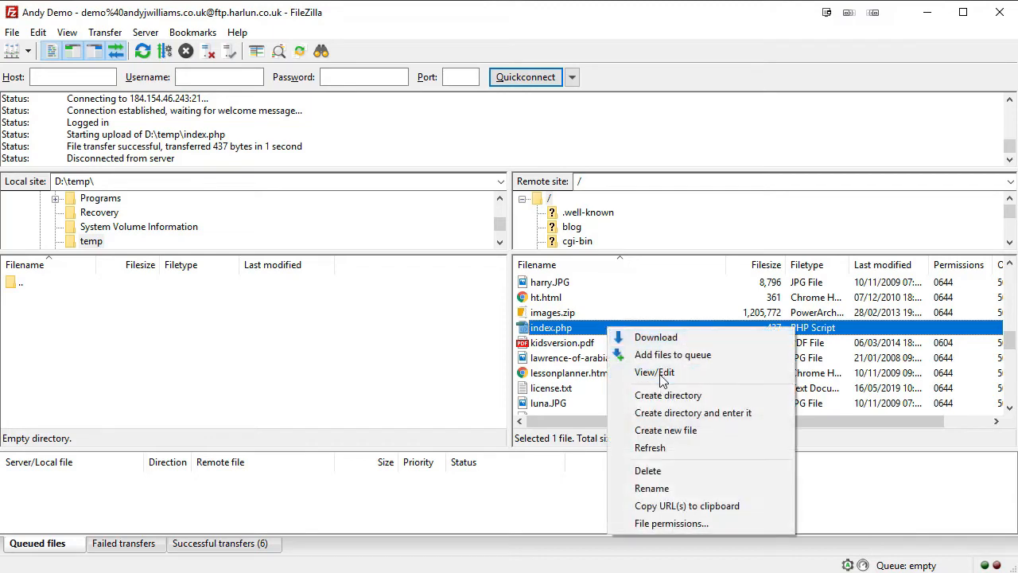
{"action": "left_click", "coordinate": [659, 371]}
{"action": "left_click", "coordinate": [762, 397]}
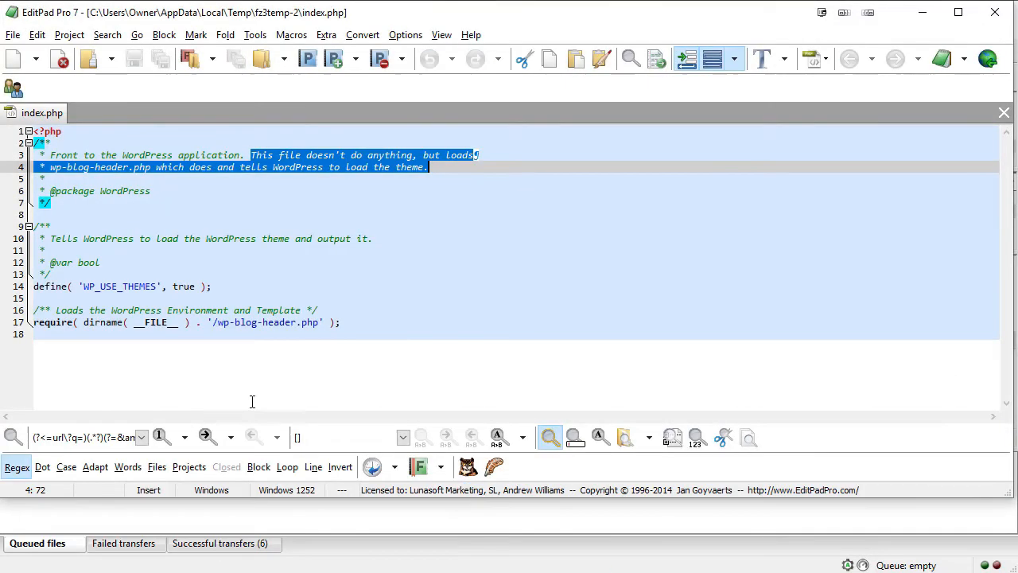
{"action": "left_click", "coordinate": [201, 205]}
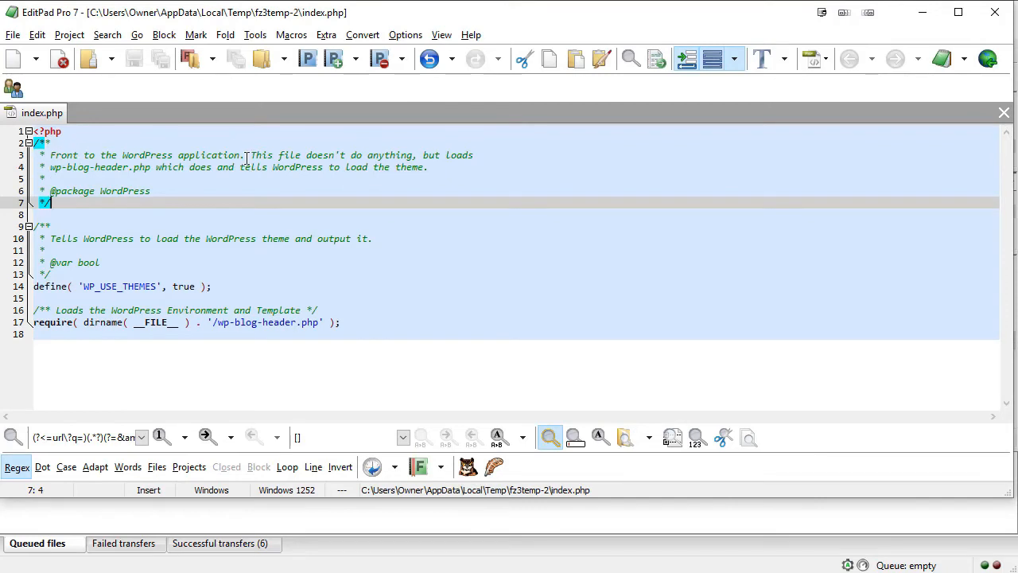
{"action": "left_click_drag", "start_coordinate": [249, 156], "coordinate": [457, 166]}
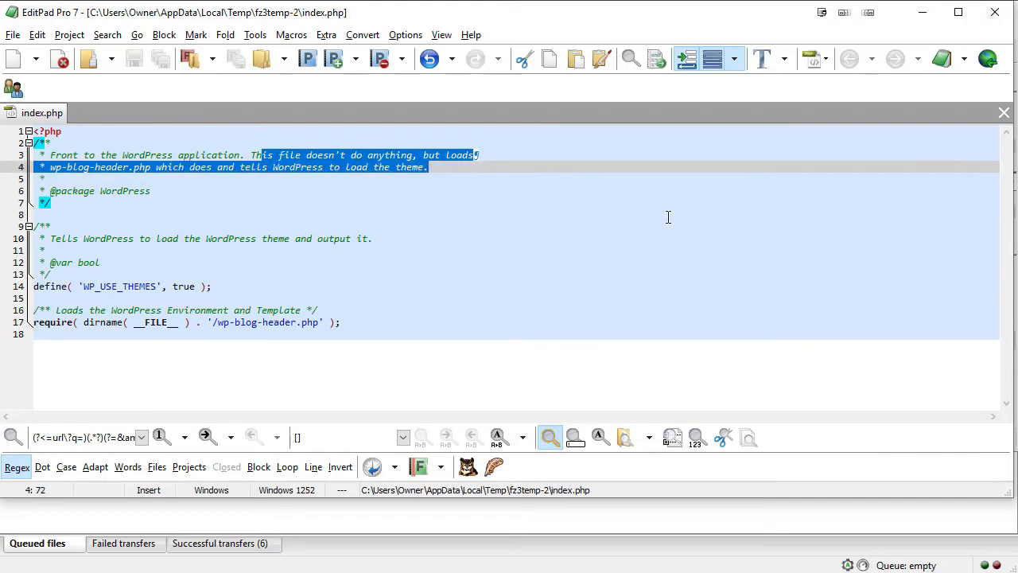
{"action": "left_click", "coordinate": [998, 13]}
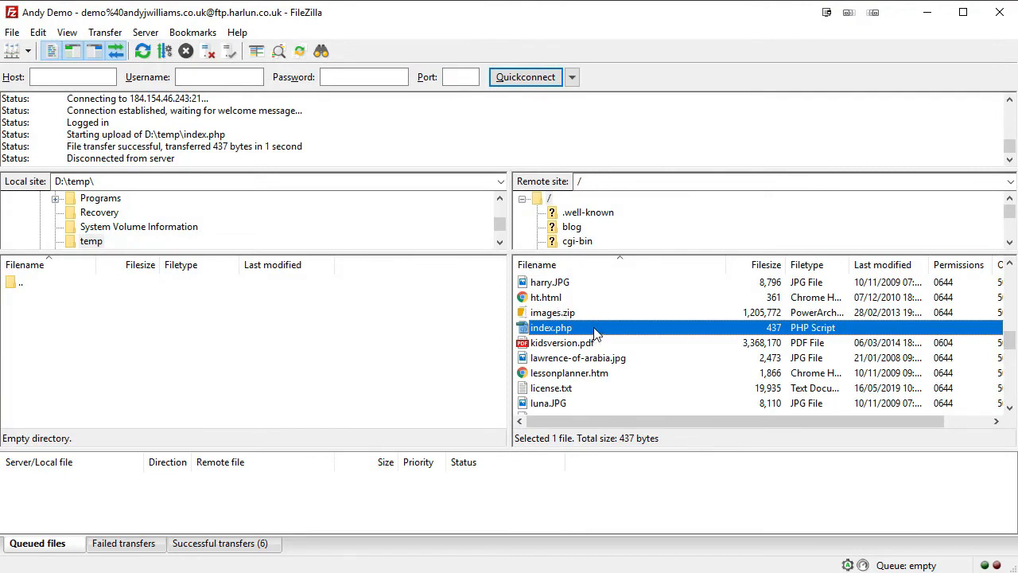
Download index.php into D:\temp as a backup and reload the site in Chrome to check it still loads.
{"action": "left_click_drag", "start_coordinate": [594, 329], "coordinate": [77, 329]}
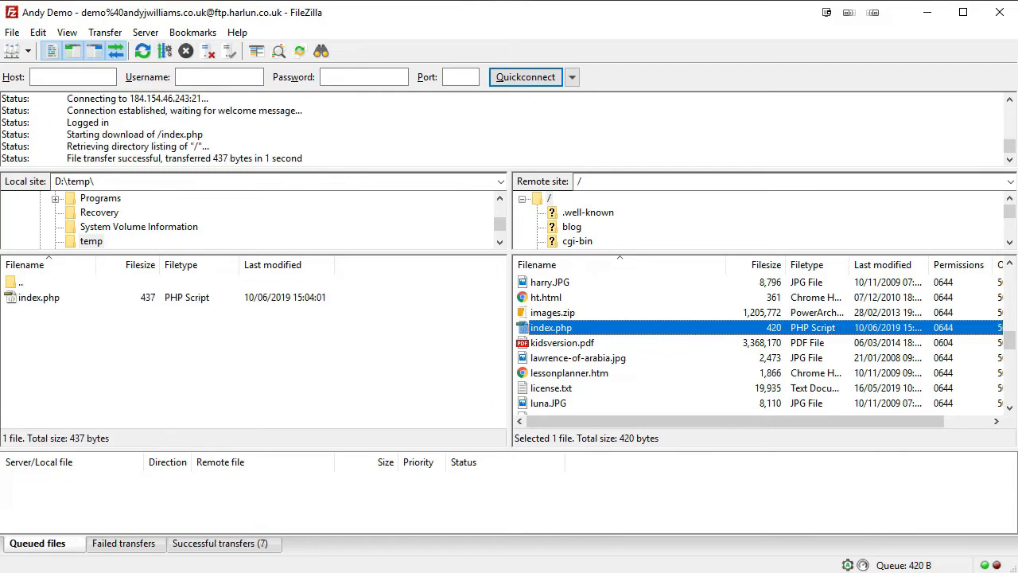
{"action": "left_click_drag", "start_coordinate": [1017, 119], "coordinate": [424, 2]}
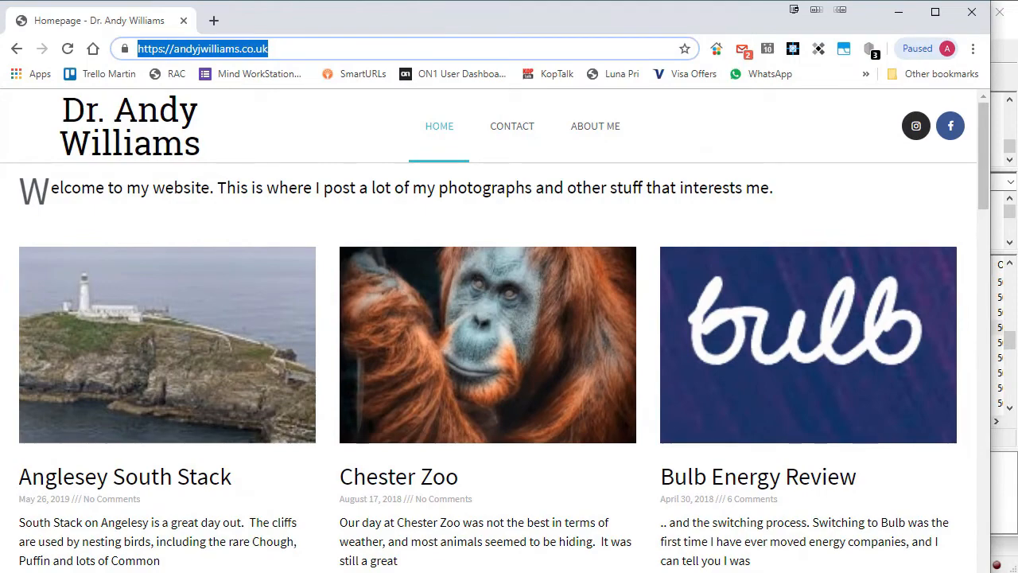
{"action": "left_click", "coordinate": [68, 48]}
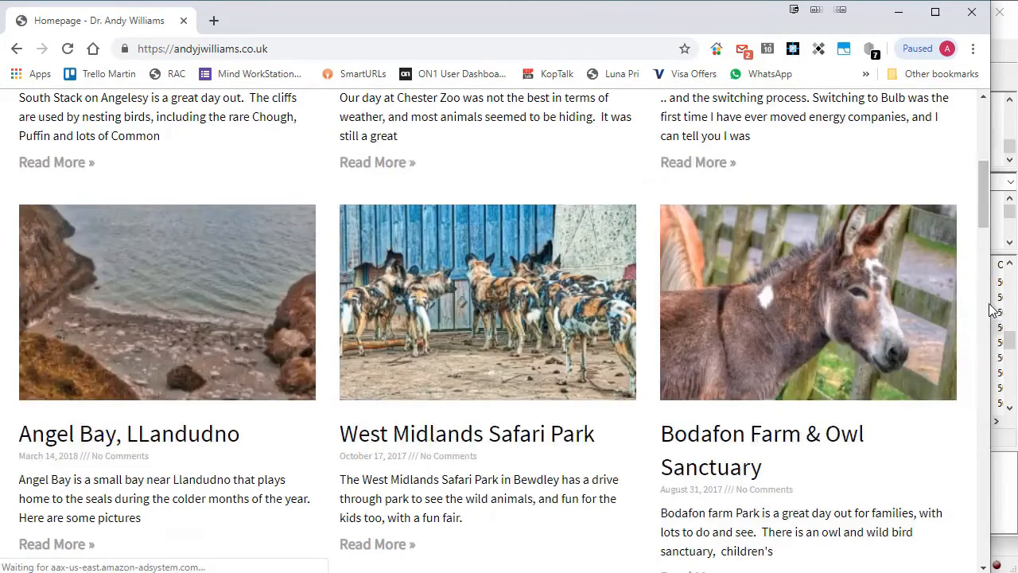
{"action": "left_click_drag", "start_coordinate": [991, 309], "coordinate": [1012, 309]}
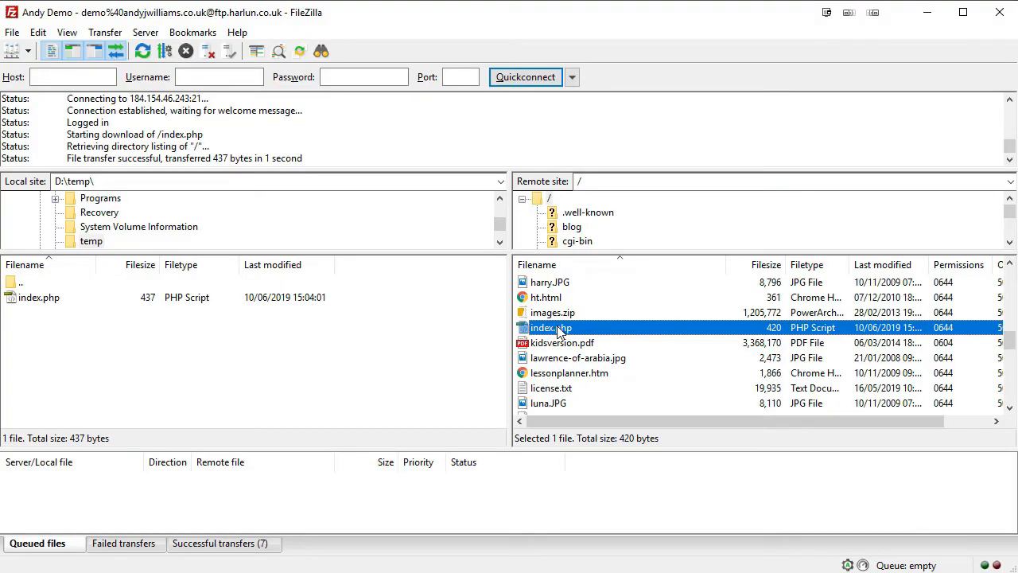
Delete index.php from the server root, confirming the prompt, then return to the browser.
{"action": "right_click", "coordinate": [559, 332]}
{"action": "left_click", "coordinate": [643, 472]}
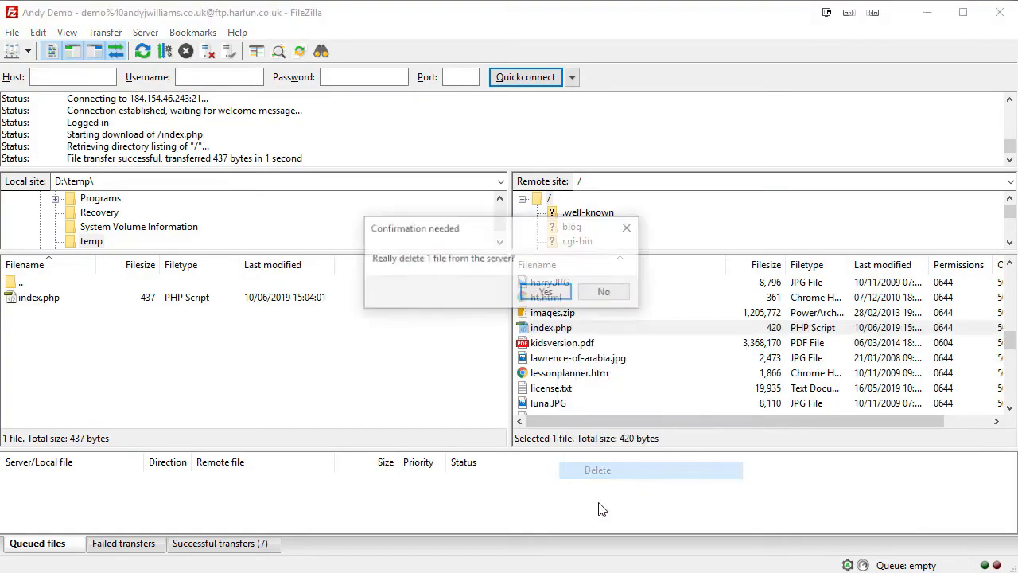
{"action": "left_click", "coordinate": [566, 292]}
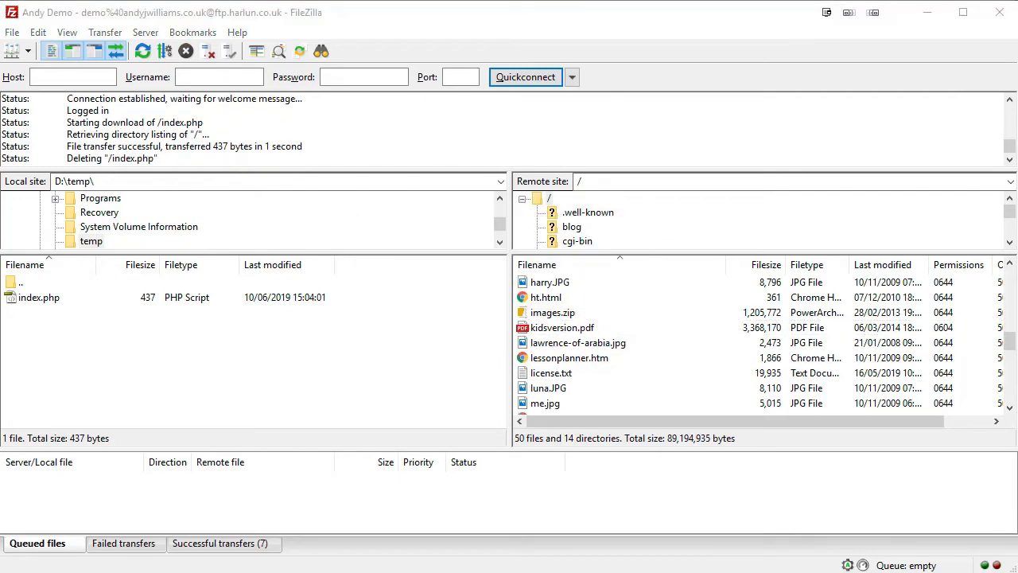
{"action": "key", "text": "alt+Tab"}
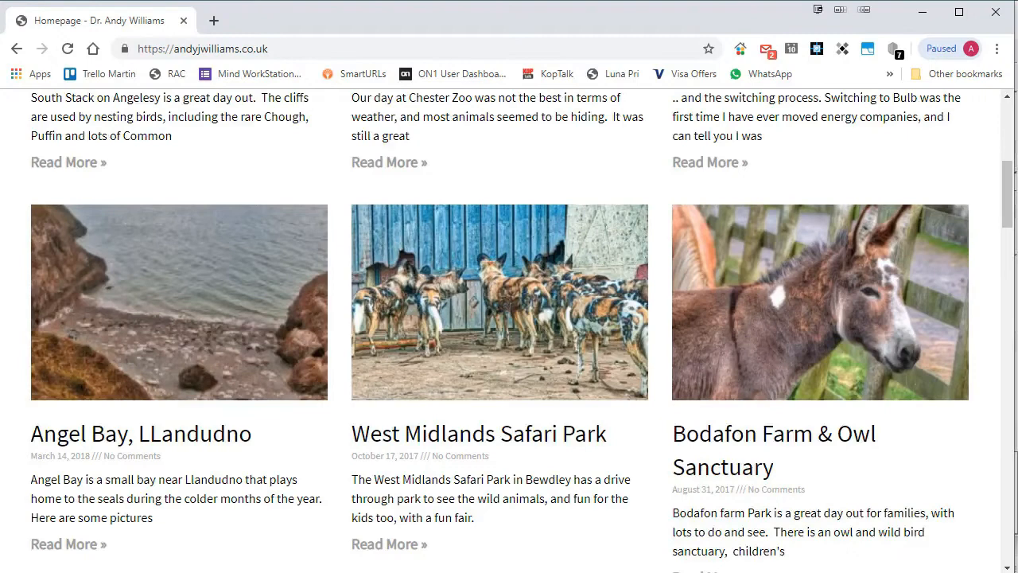
Reload the site to see 403 Forbidden, then upload the local index.php back to the server root.
{"action": "left_click", "coordinate": [67, 51]}
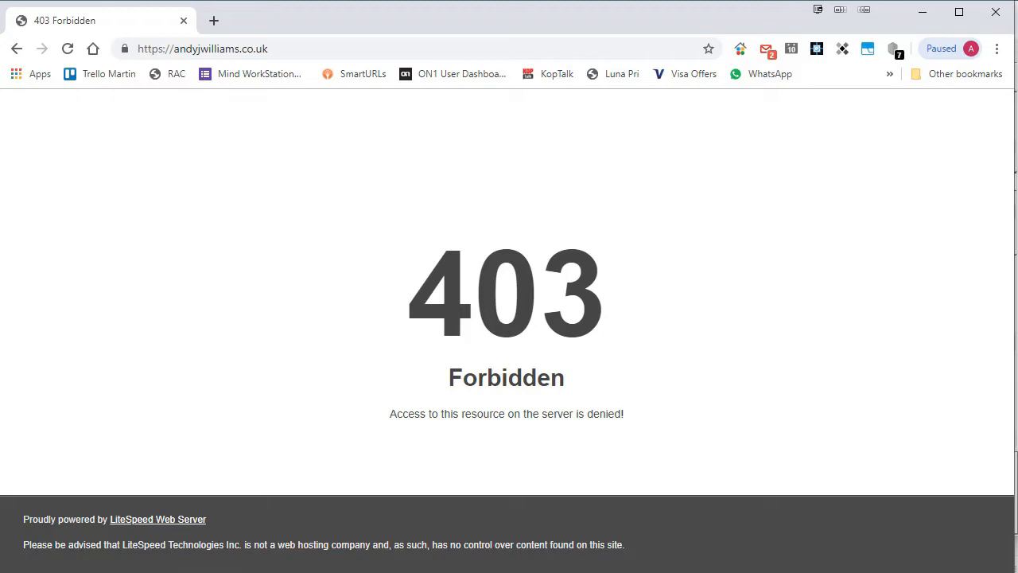
{"action": "key", "text": "alt+Tab"}
{"action": "left_click_drag", "start_coordinate": [46, 300], "coordinate": [710, 406]}
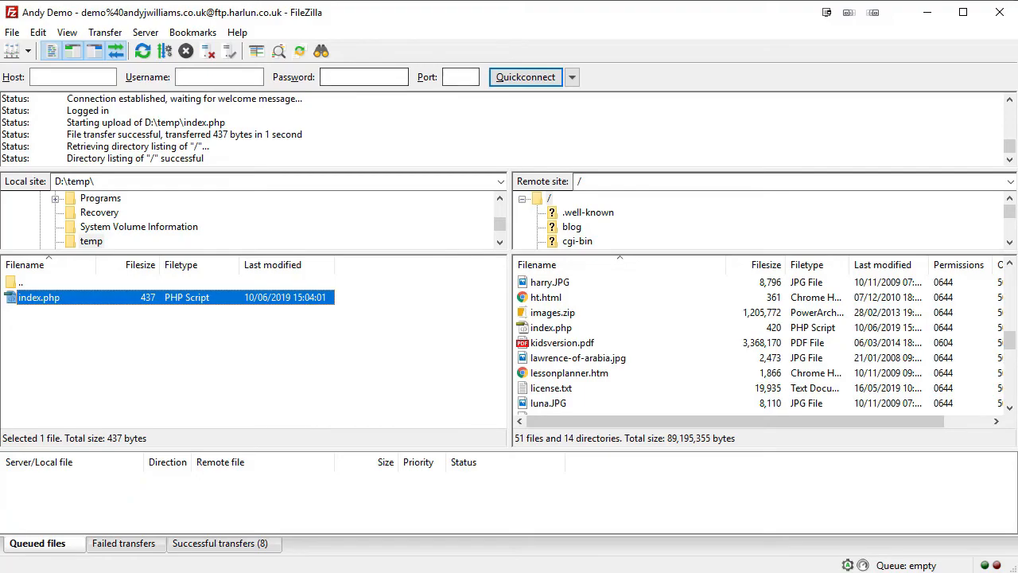
{"action": "key", "text": "alt+Tab"}
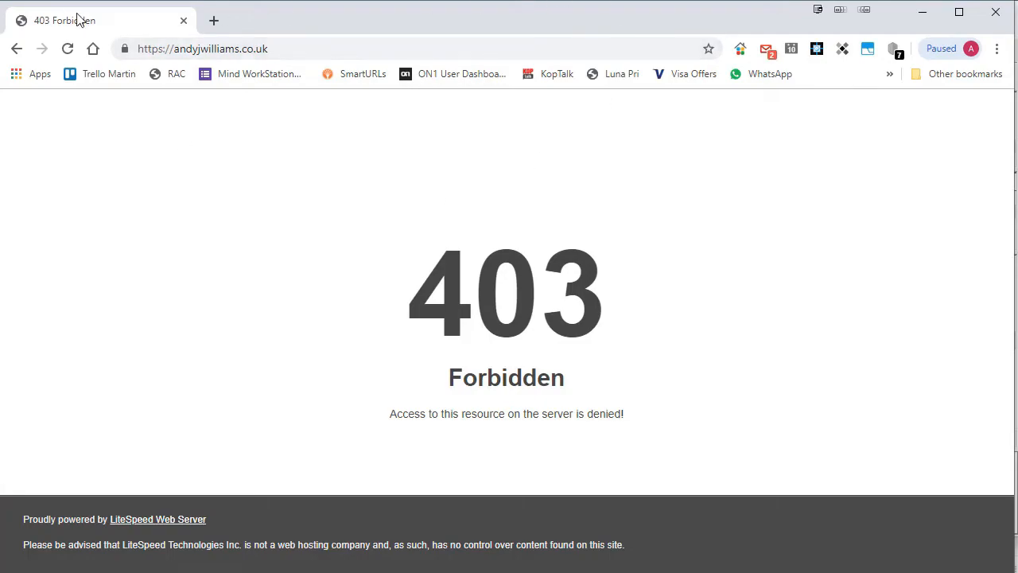
Reload the homepage to confirm it loads normally again, then close Chrome.
{"action": "left_click", "coordinate": [68, 49]}
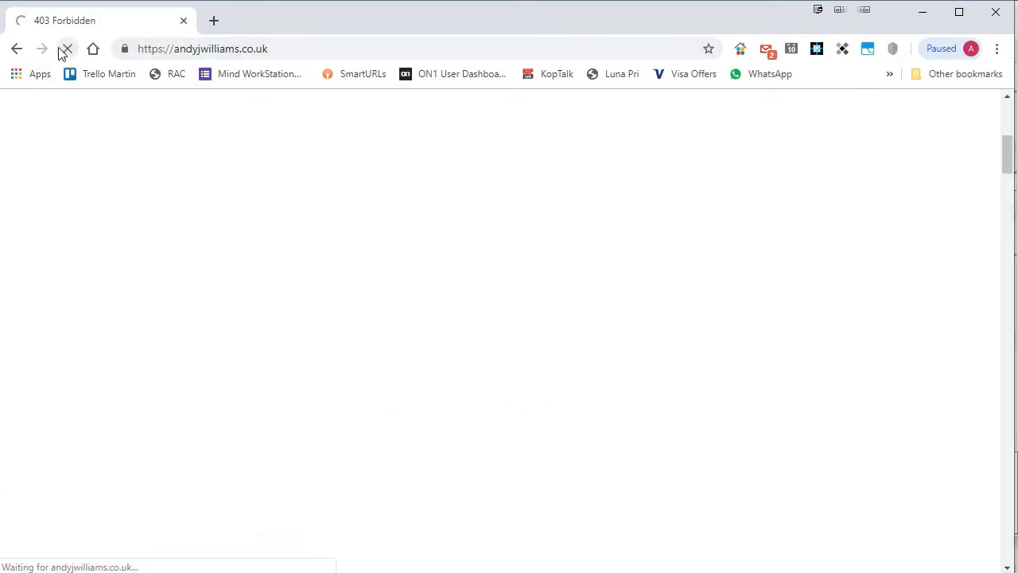
{"action": "scroll", "coordinate": [804, 307], "scroll_direction": "up", "scroll_amount": 5}
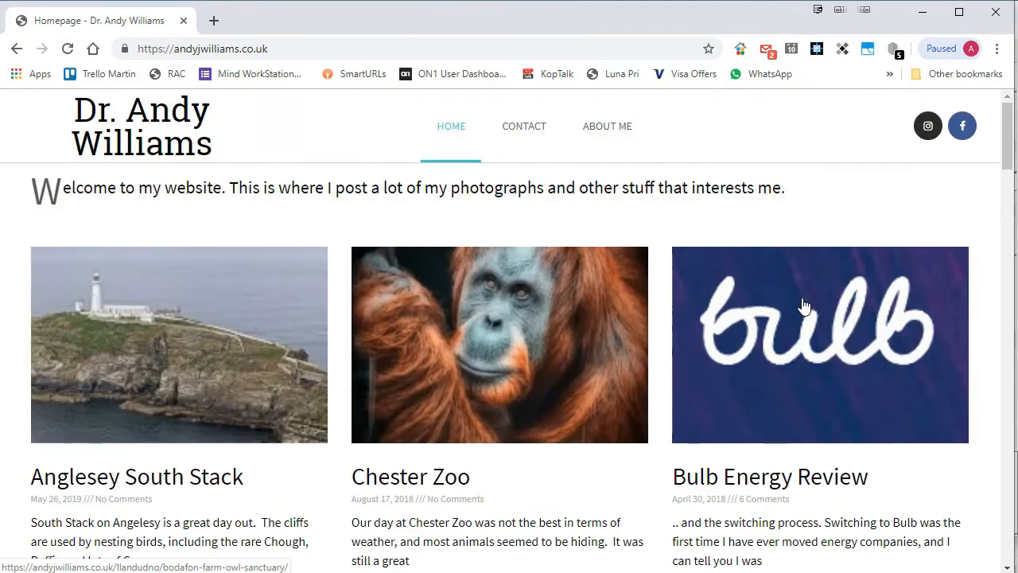
{"action": "left_click", "coordinate": [995, 12]}
{"action": "scroll", "coordinate": [501, 129], "scroll_direction": "up", "scroll_amount": 1}
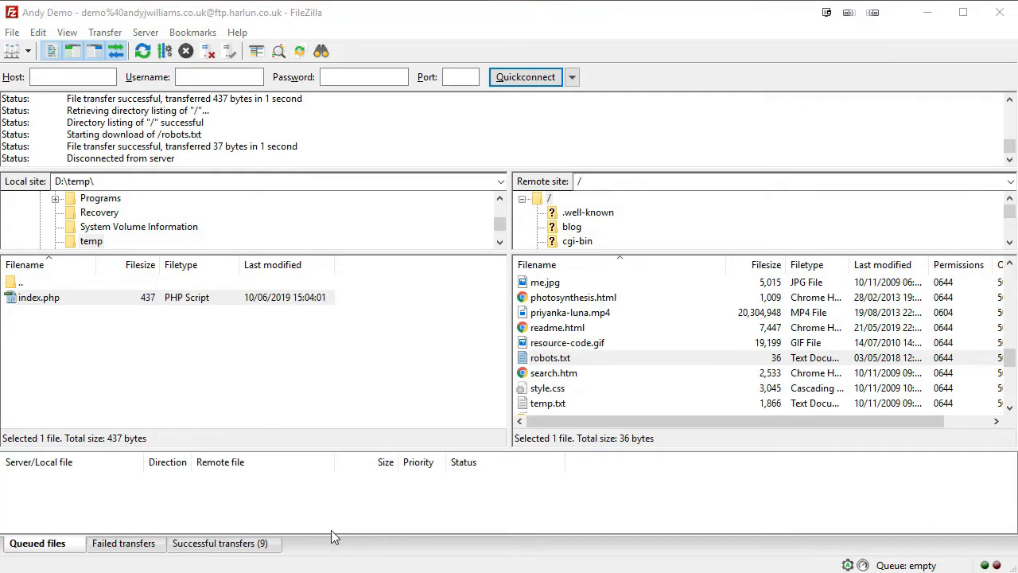
{"action": "right_click", "coordinate": [555, 358]}
{"action": "left_click", "coordinate": [771, 362]}
Reopen the local robots.txt copy in EditPad Pro, close it, and drag Chrome's homepage over FileZilla.
{"action": "right_click", "coordinate": [604, 359]}
{"action": "left_click", "coordinate": [650, 408]}
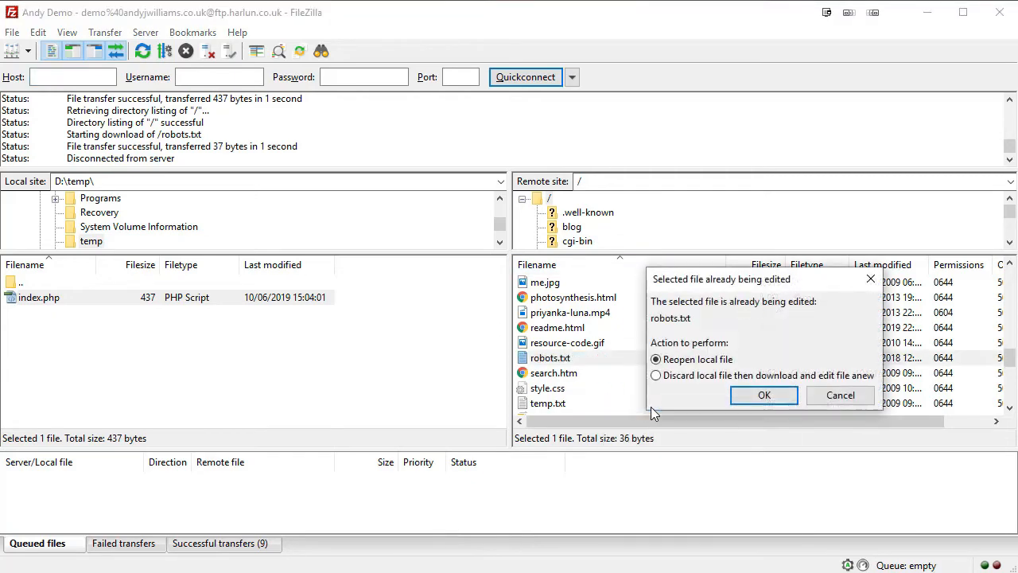
{"action": "left_click", "coordinate": [751, 395]}
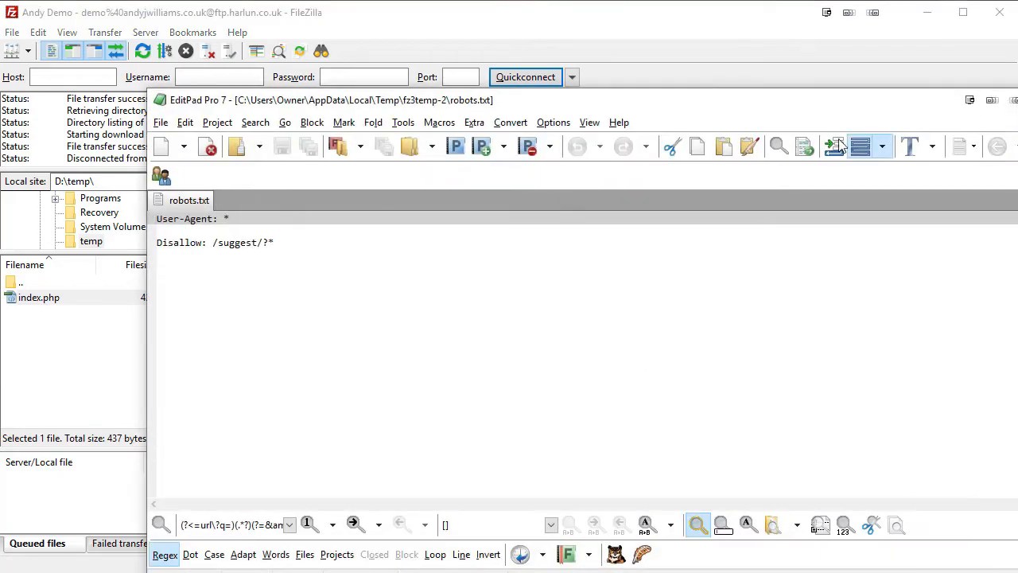
{"action": "key", "text": "alt+F4"}
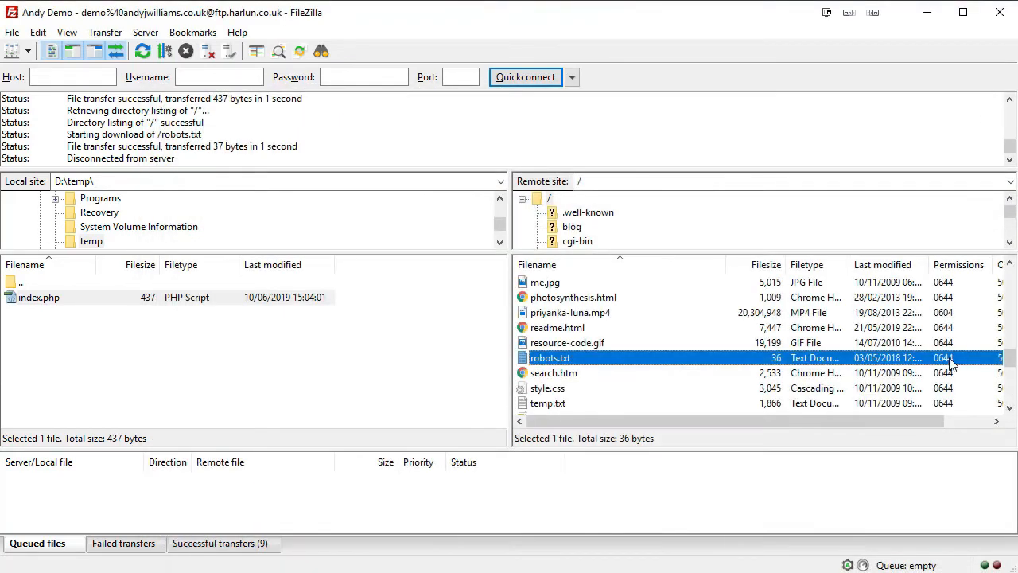
{"action": "scroll", "coordinate": [952, 363], "scroll_direction": "down", "scroll_amount": 1}
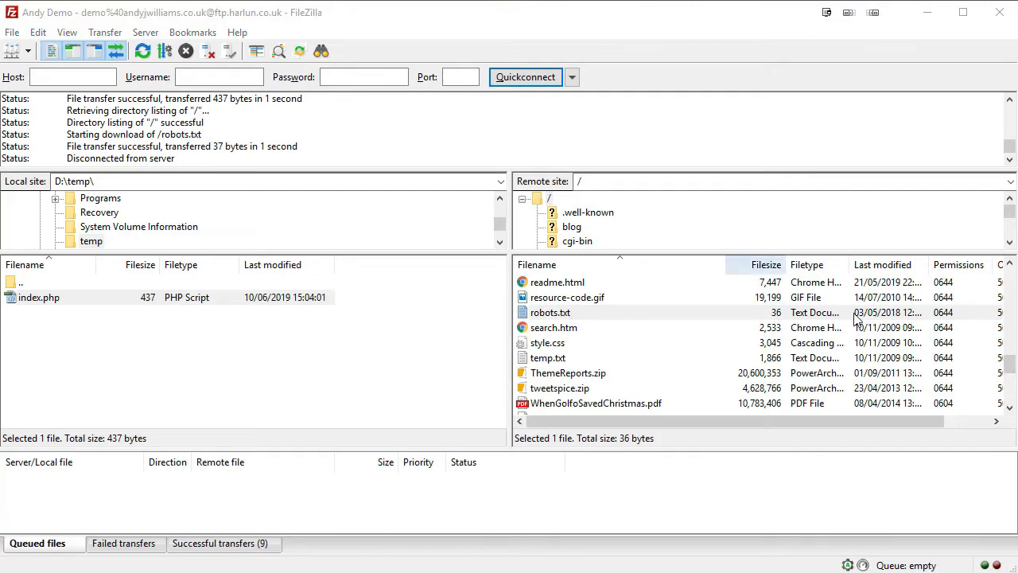
{"action": "left_click_drag", "start_coordinate": [1017, 112], "coordinate": [595, 112]}
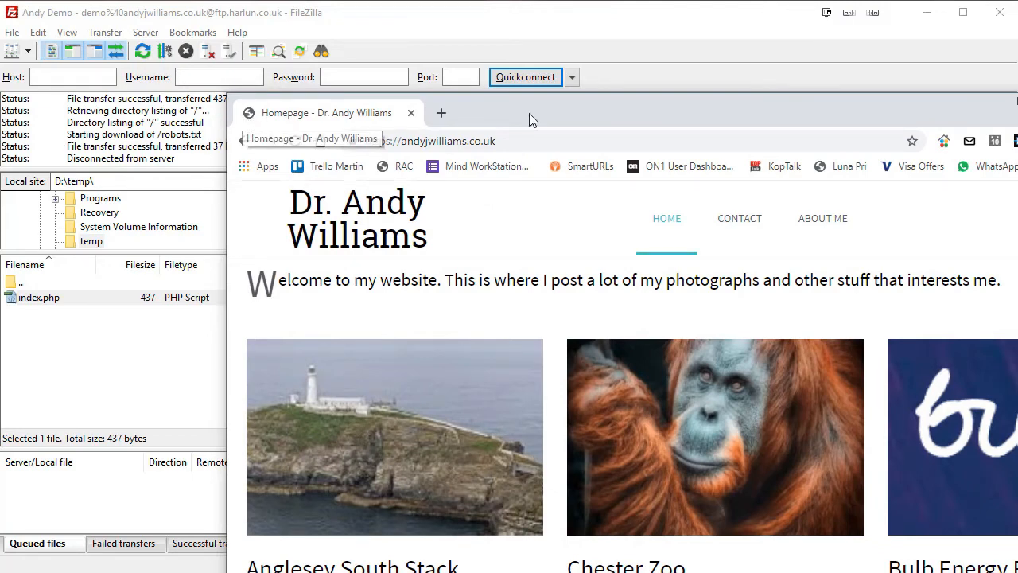
Move the Chrome window off-screen and bring FileZilla forward showing the wp-admin, wp-content and wp-includes folders.
{"action": "left_click_drag", "start_coordinate": [529, 113], "coordinate": [1017, 89]}
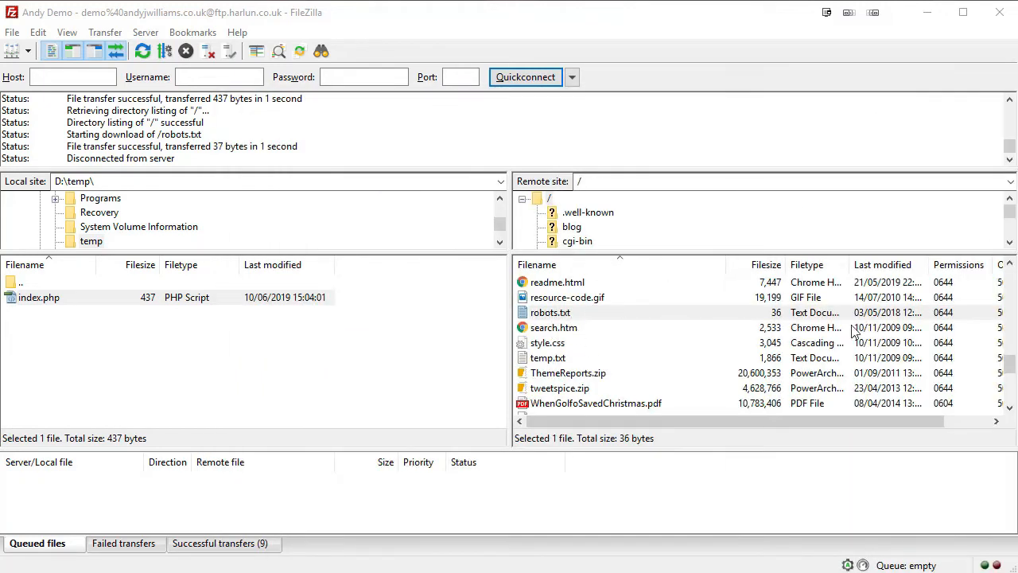
{"action": "left_click", "coordinate": [1010, 264]}
{"action": "left_click", "coordinate": [1010, 265]}
{"action": "left_click", "coordinate": [1010, 265]}
{"action": "left_click", "coordinate": [1010, 265]}
{"action": "left_click", "coordinate": [1010, 264]}
{"action": "left_click", "coordinate": [1010, 265]}
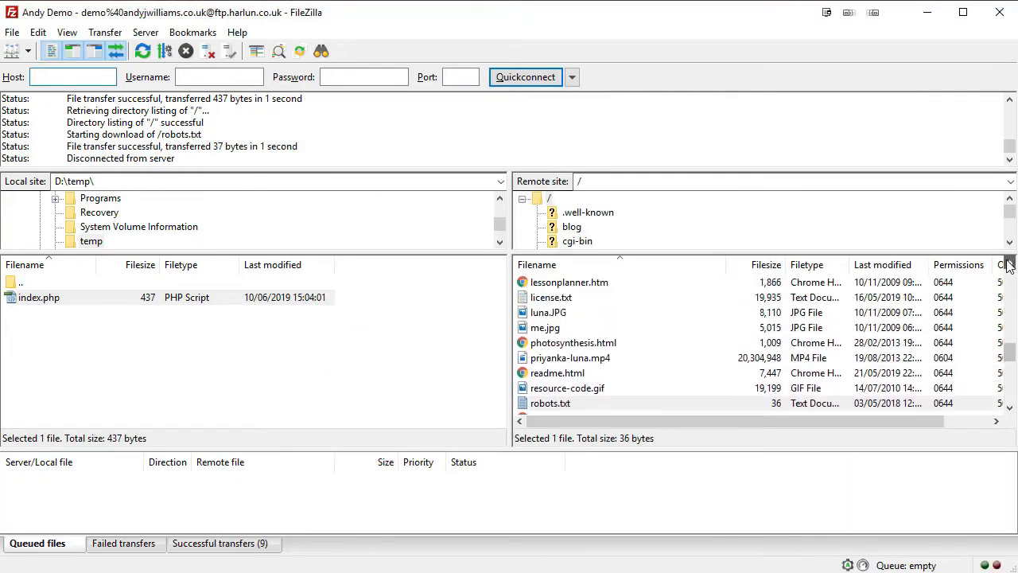
{"action": "left_click", "coordinate": [1010, 265]}
{"action": "left_click", "coordinate": [1010, 265]}
{"action": "left_click", "coordinate": [1010, 265]}
{"action": "left_click", "coordinate": [1010, 265]}
{"action": "left_click_drag", "start_coordinate": [1017, 89], "coordinate": [715, 172]}
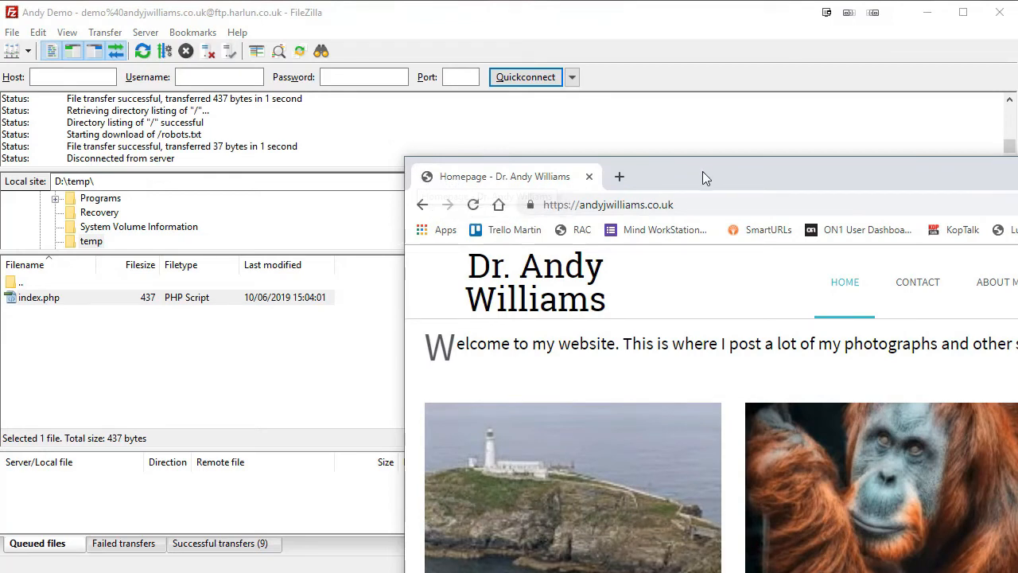
{"action": "left_click_drag", "start_coordinate": [703, 171], "coordinate": [1017, 175]}
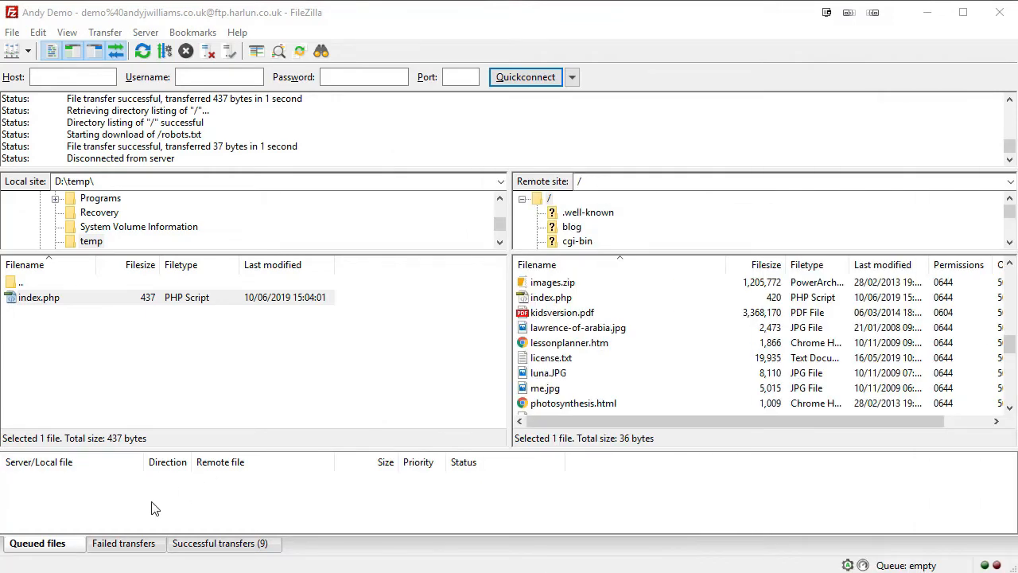
{"action": "left_click", "coordinate": [91, 505]}
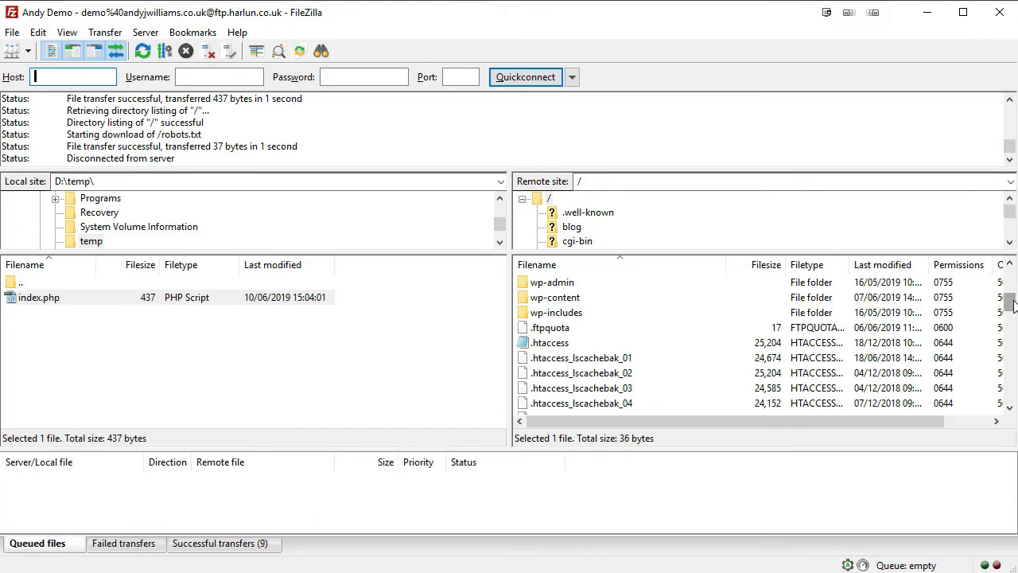
{"action": "left_click_drag", "start_coordinate": [1009, 303], "coordinate": [1012, 388]}
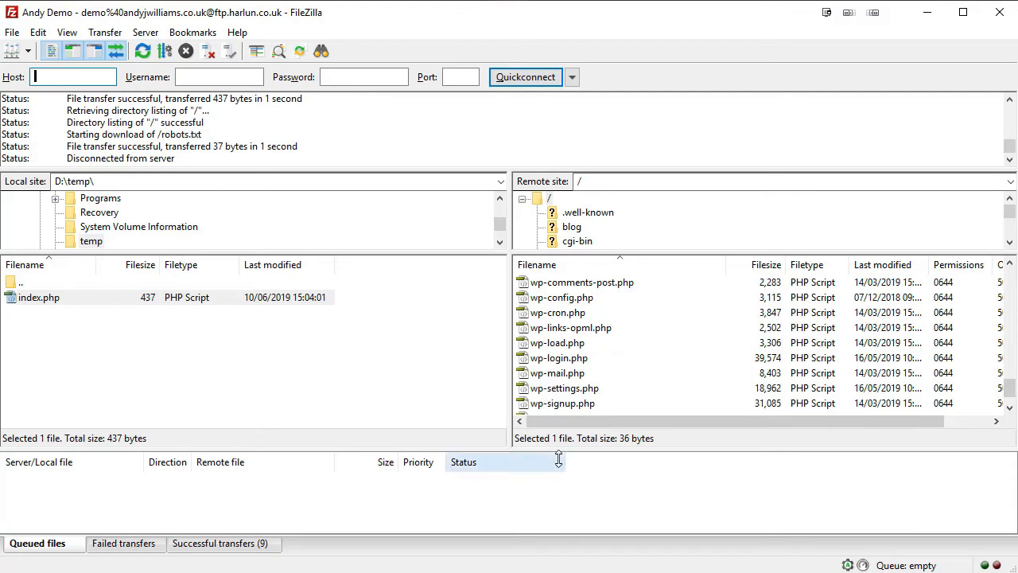
{"action": "left_click_drag", "start_coordinate": [1008, 387], "coordinate": [1010, 400]}
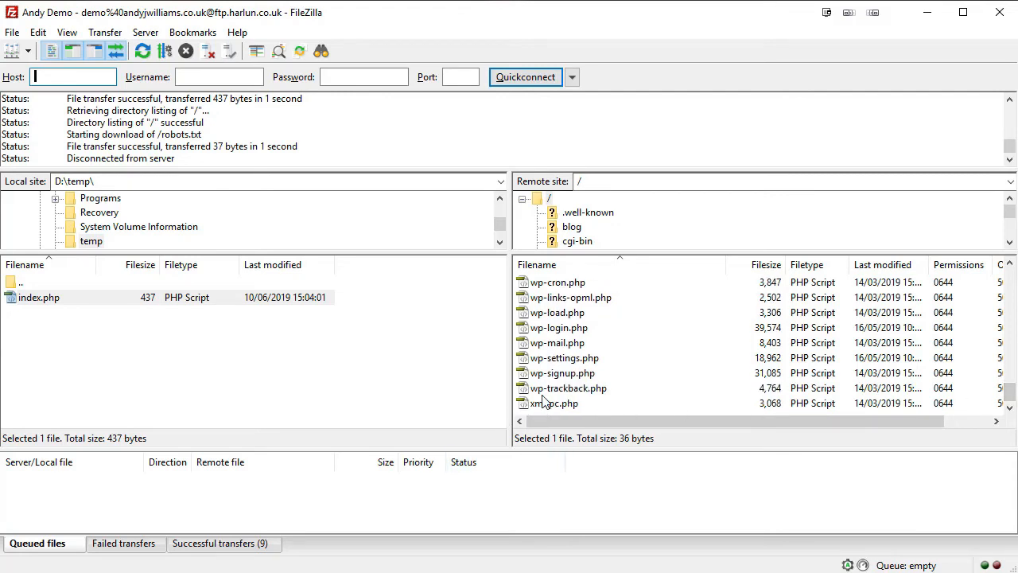
{"action": "left_click_drag", "start_coordinate": [1008, 388], "coordinate": [1012, 294]}
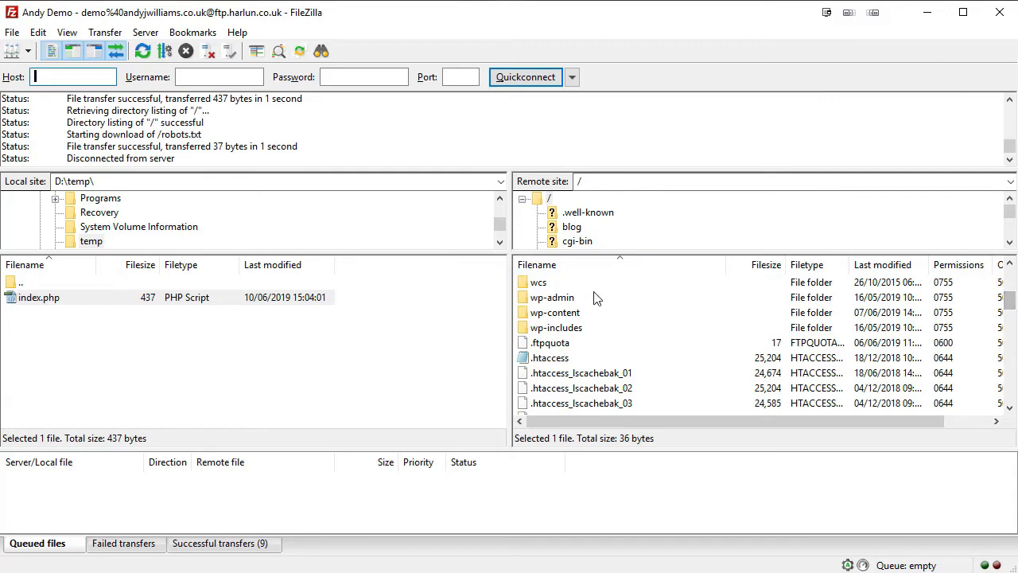
{"action": "left_click", "coordinate": [572, 300]}
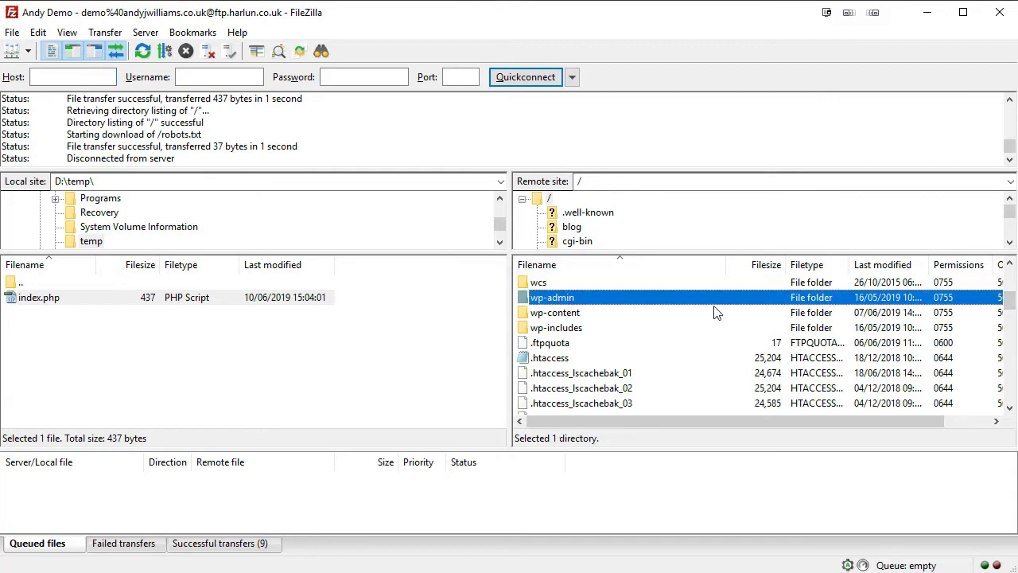
{"action": "left_click", "coordinate": [559, 314]}
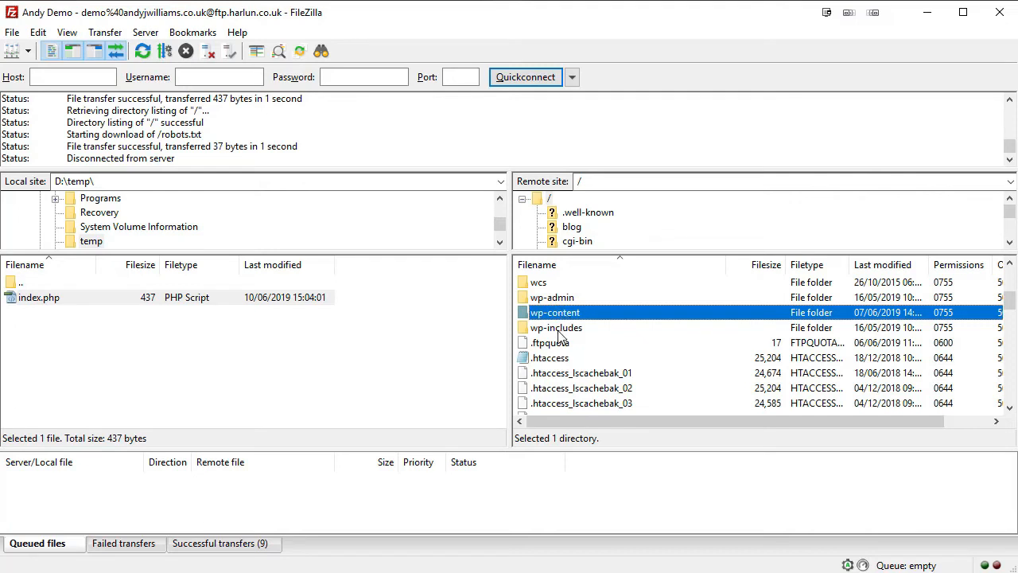
{"action": "left_click", "coordinate": [560, 329]}
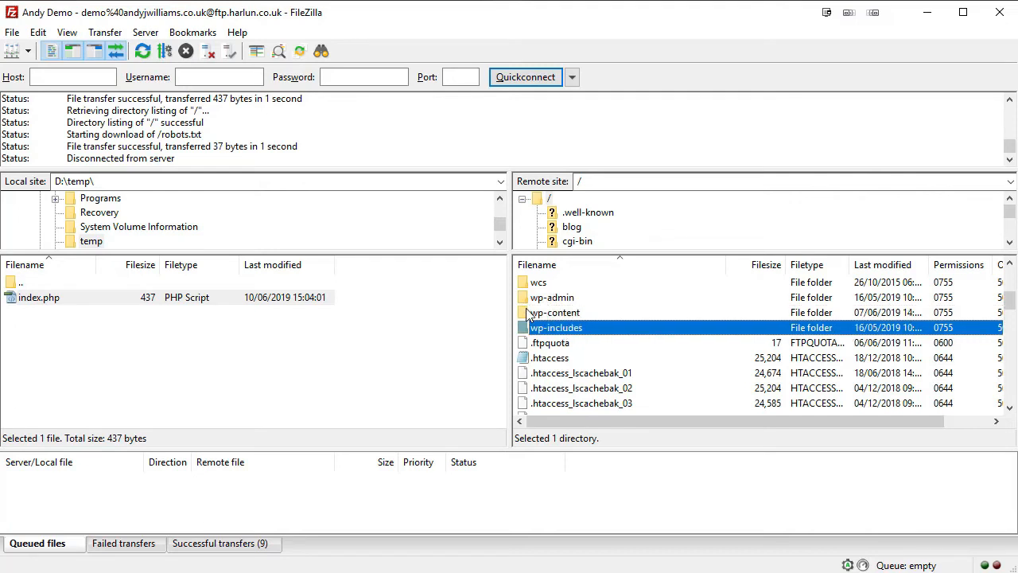
{"action": "left_click", "coordinate": [548, 297]}
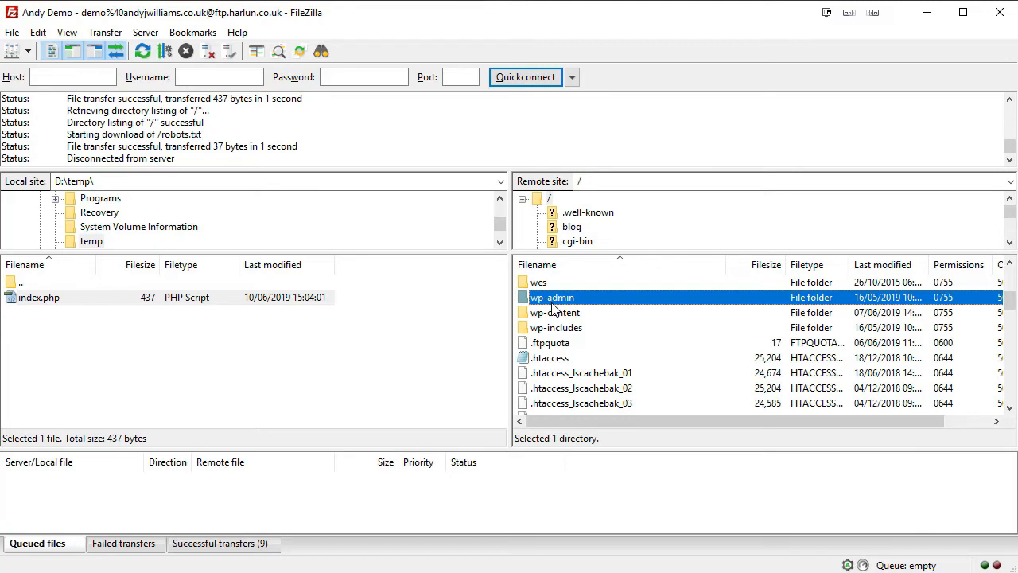
Enter the server's wp-admin folder and scroll its file listing.
{"action": "double_click", "coordinate": [552, 299]}
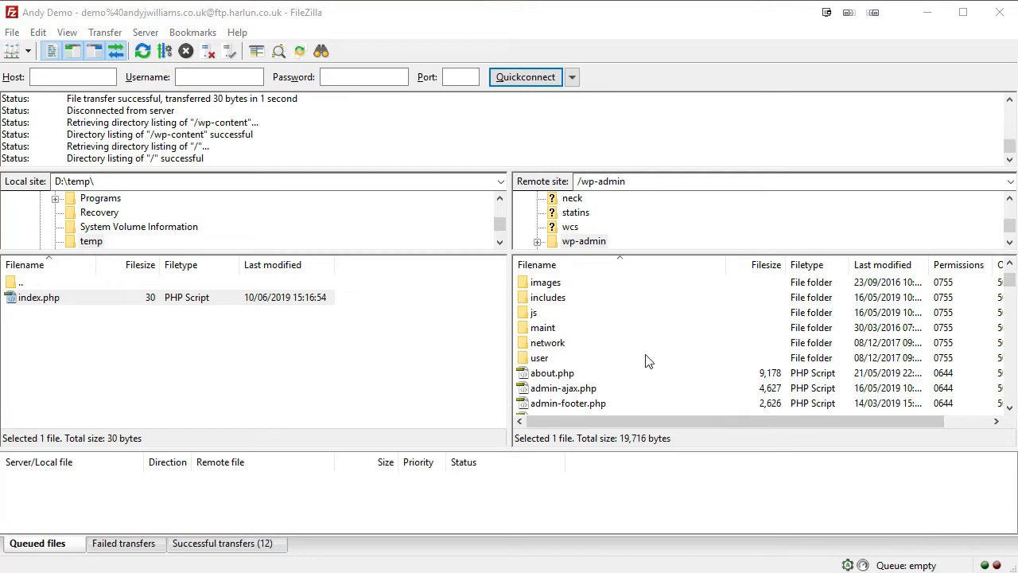
{"action": "left_click_drag", "start_coordinate": [1010, 280], "coordinate": [1010, 294]}
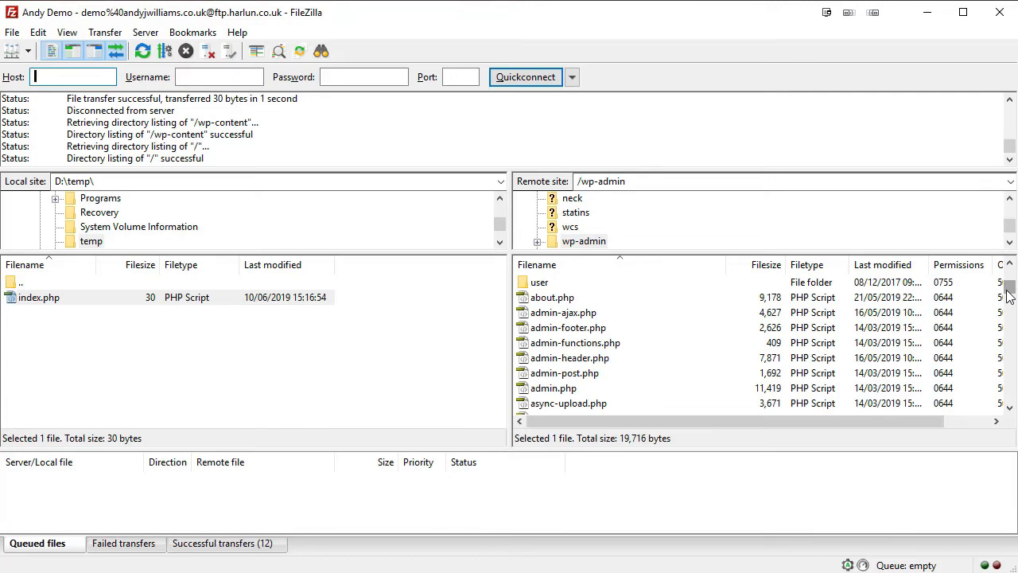
{"action": "left_click_drag", "start_coordinate": [1009, 295], "coordinate": [1010, 299]}
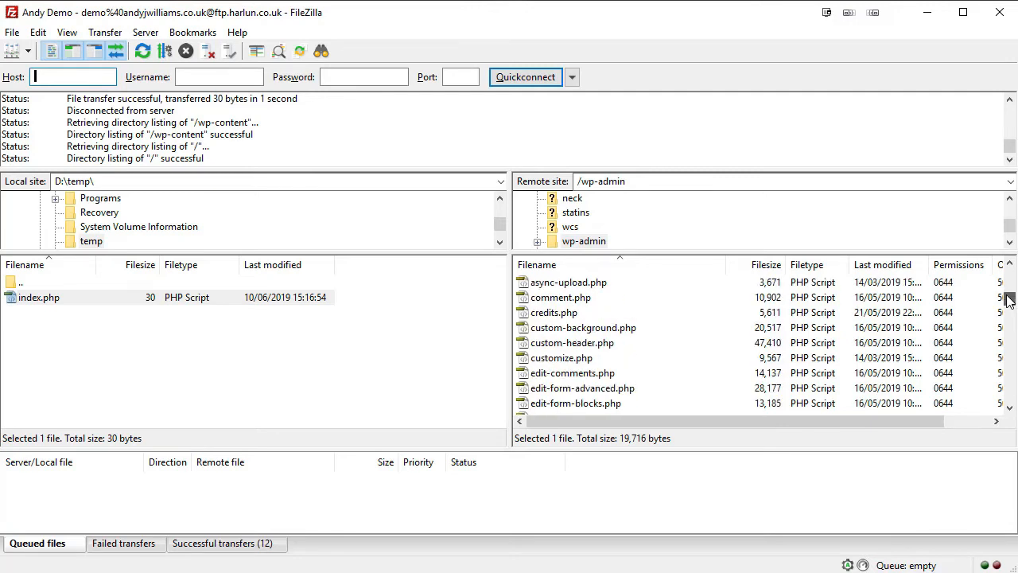
{"action": "left_click_drag", "start_coordinate": [1009, 299], "coordinate": [1009, 299]}
Browse wp-admin files: comment.php, media.php, media-upload.php, media-new.php, menu-header.php and menu.php.
{"action": "left_click", "coordinate": [578, 301]}
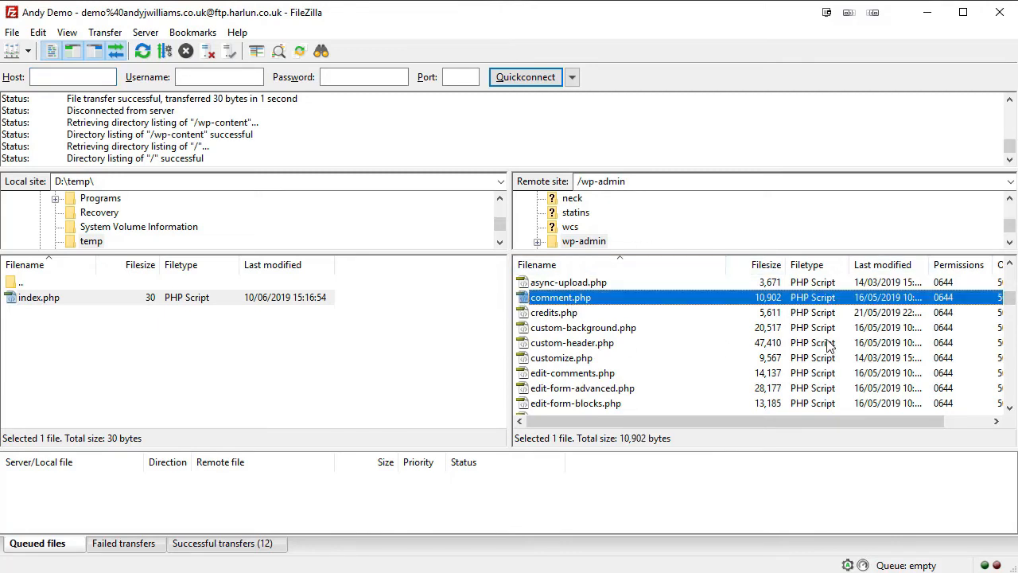
{"action": "scroll", "coordinate": [710, 359], "scroll_direction": "down", "scroll_amount": 5}
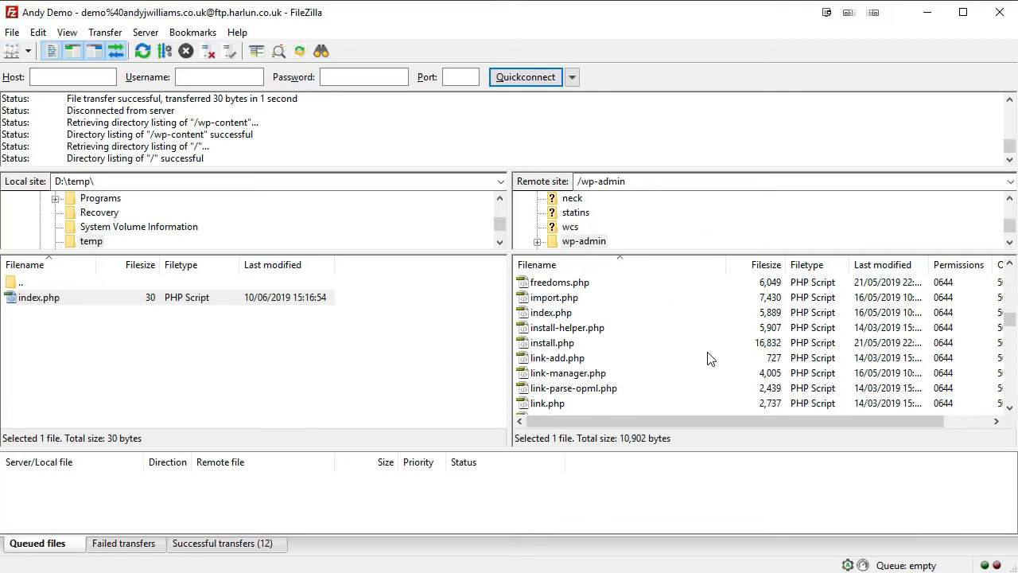
{"action": "scroll", "coordinate": [710, 359], "scroll_direction": "down", "scroll_amount": 1}
{"action": "scroll", "coordinate": [710, 359], "scroll_direction": "down", "scroll_amount": 2}
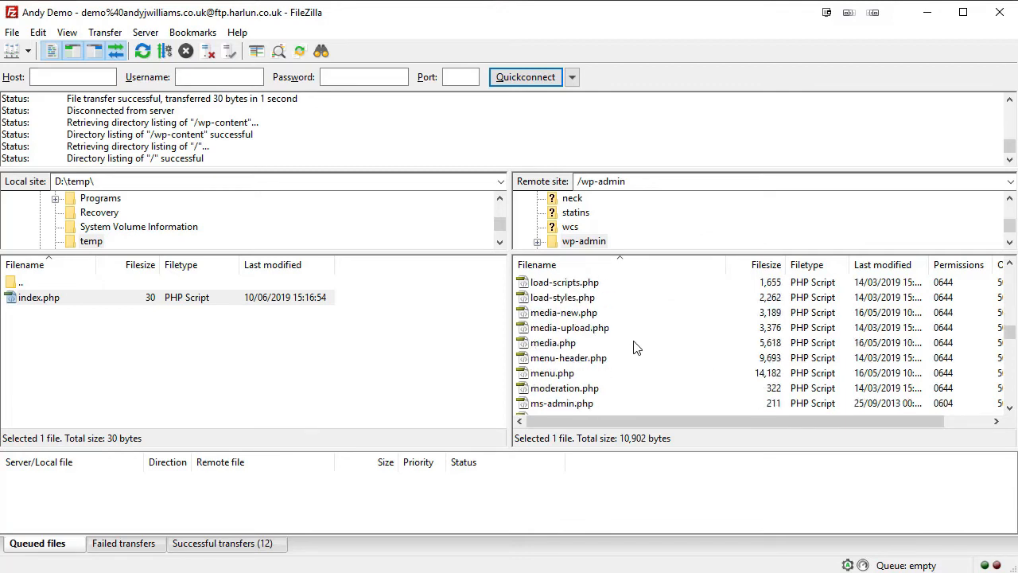
{"action": "left_click", "coordinate": [546, 343]}
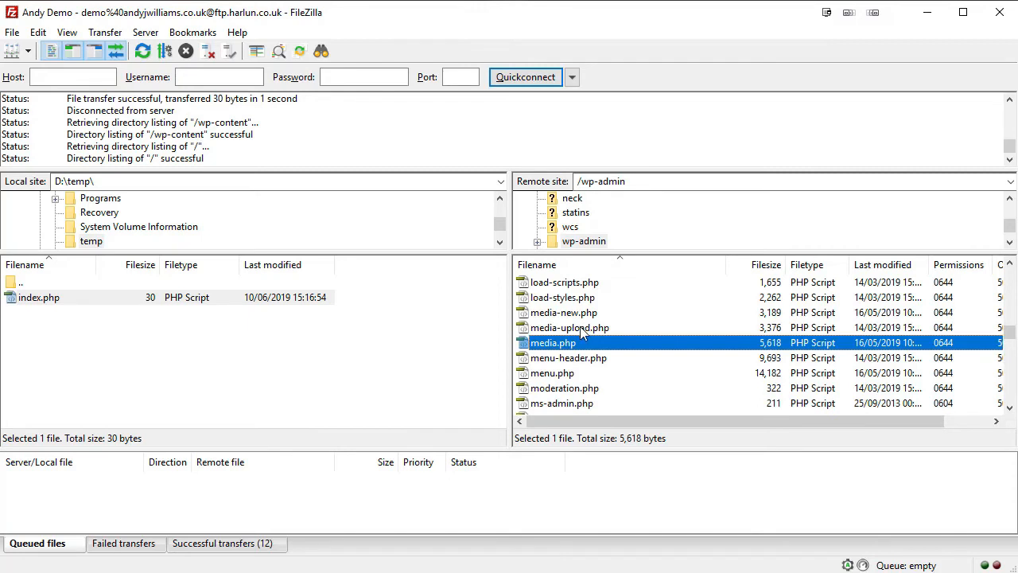
{"action": "left_click", "coordinate": [585, 330]}
{"action": "left_click", "coordinate": [574, 317]}
{"action": "left_click", "coordinate": [599, 360]}
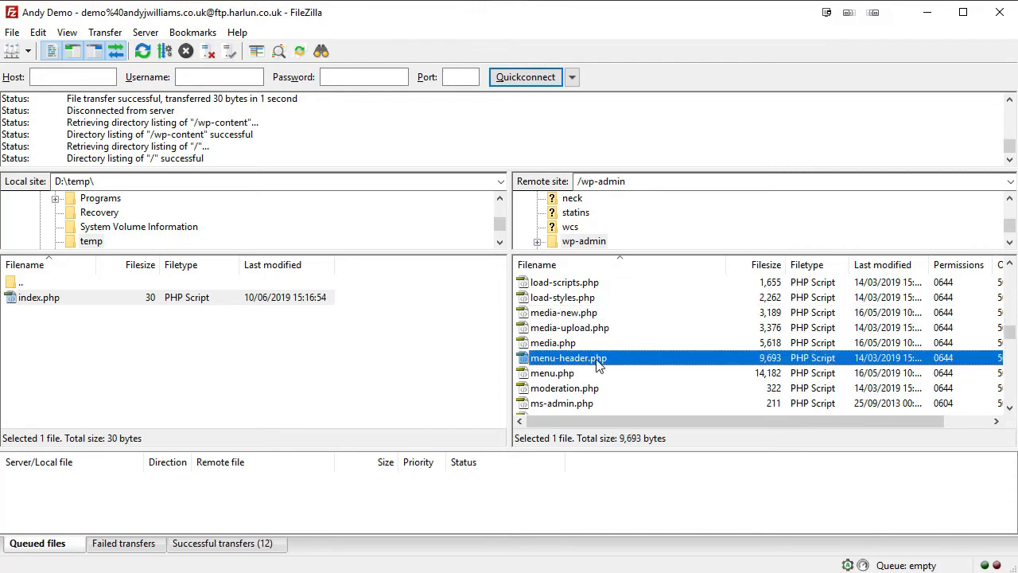
{"action": "left_click", "coordinate": [552, 374]}
{"action": "scroll", "coordinate": [715, 326], "scroll_direction": "down", "scroll_amount": 3}
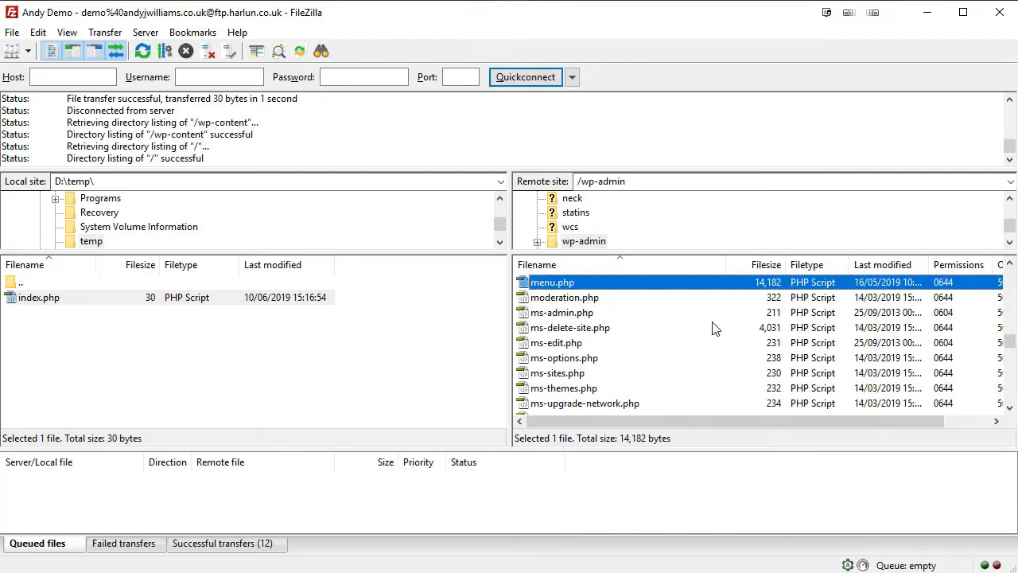
{"action": "scroll", "coordinate": [693, 368], "scroll_direction": "down", "scroll_amount": 2}
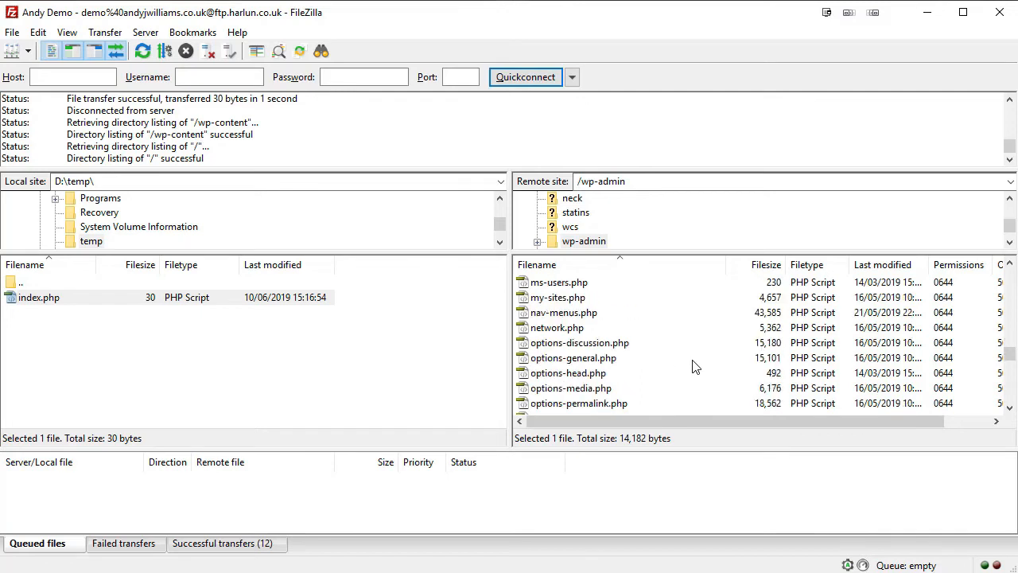
Look over the options-discussion, general, media, permalink and writing files, then reopen the wp-admin folder.
{"action": "left_click", "coordinate": [548, 345]}
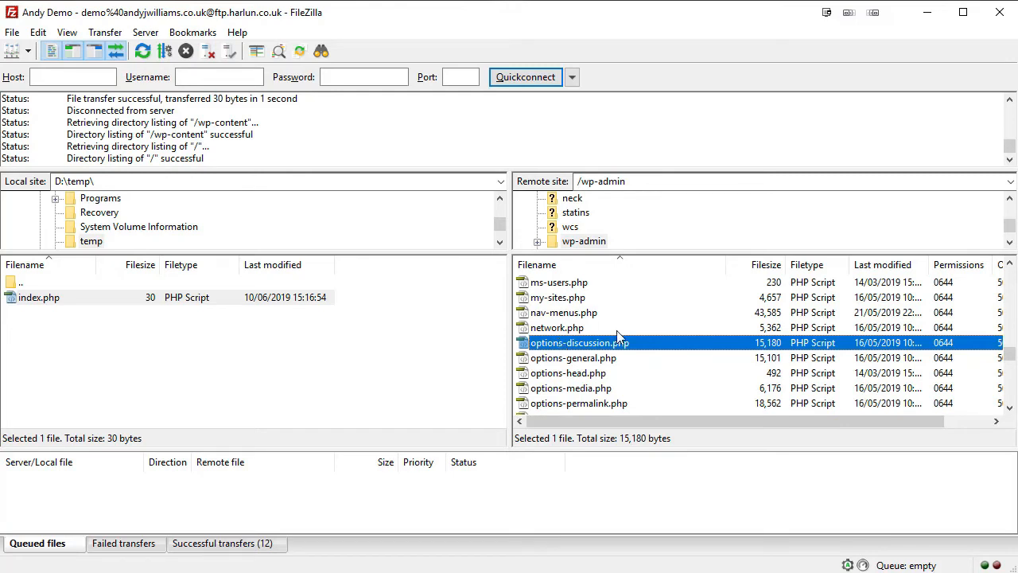
{"action": "left_click", "coordinate": [603, 358]}
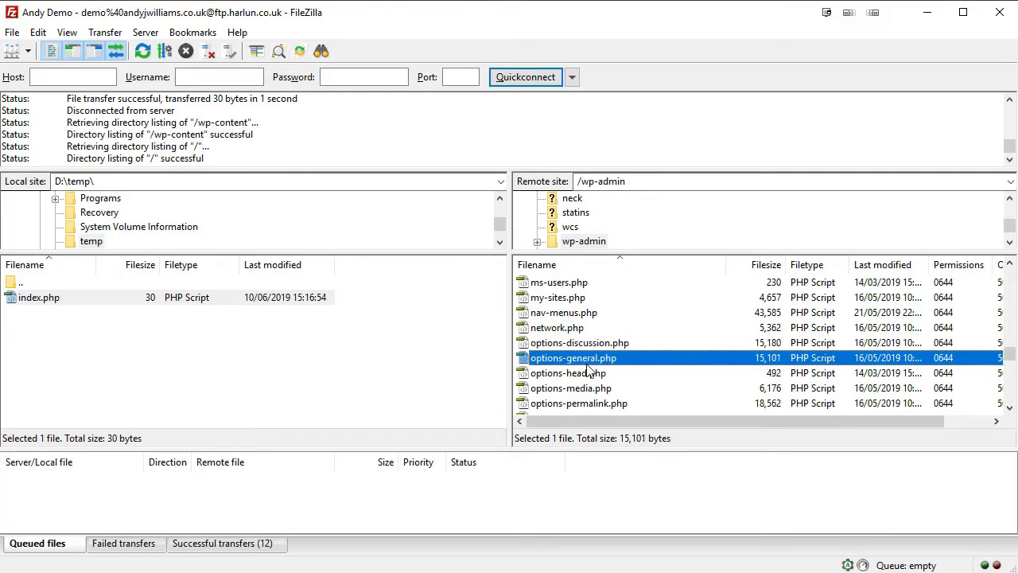
{"action": "left_click", "coordinate": [592, 390]}
{"action": "left_click", "coordinate": [606, 404]}
{"action": "scroll", "coordinate": [607, 406], "scroll_direction": "down", "scroll_amount": 2}
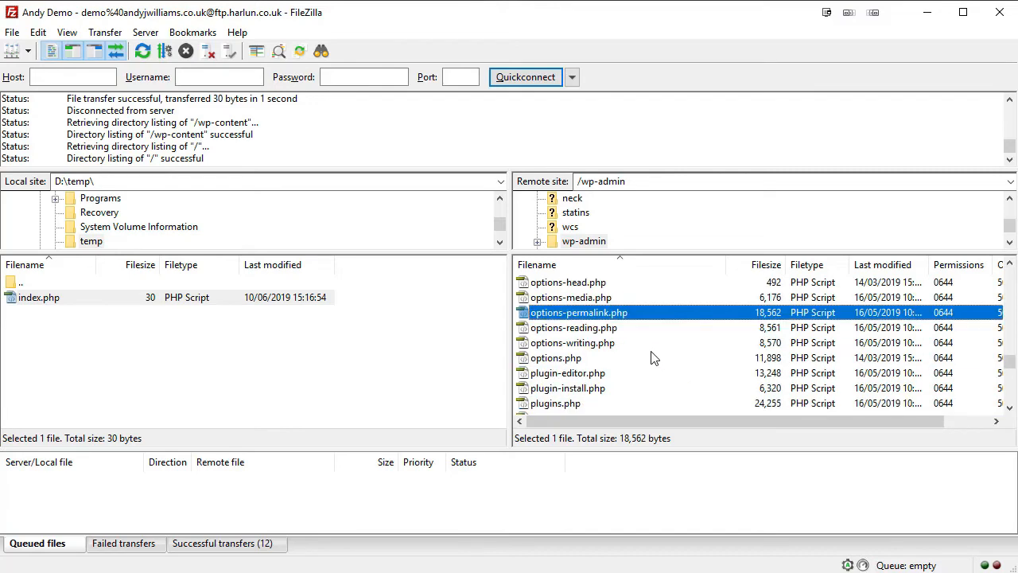
{"action": "left_click", "coordinate": [589, 328]}
{"action": "left_click", "coordinate": [598, 342]}
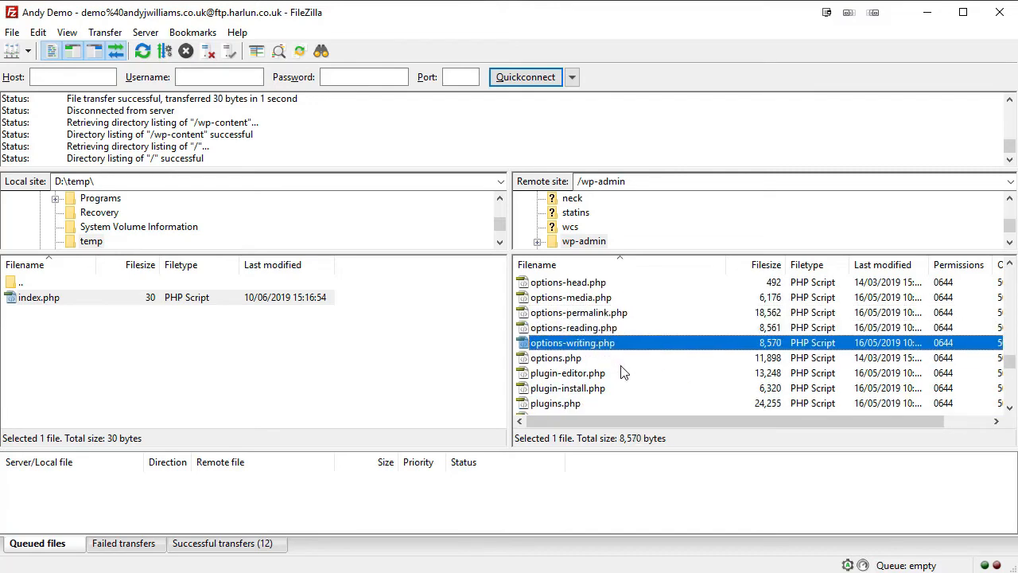
{"action": "scroll", "coordinate": [580, 343], "scroll_direction": "down", "scroll_amount": 7}
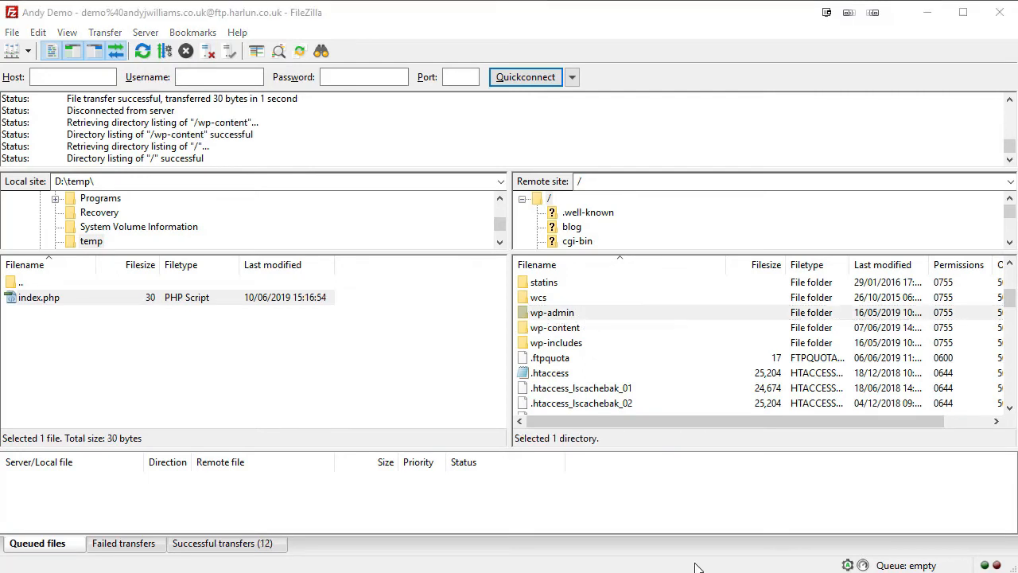
{"action": "left_click", "coordinate": [559, 319]}
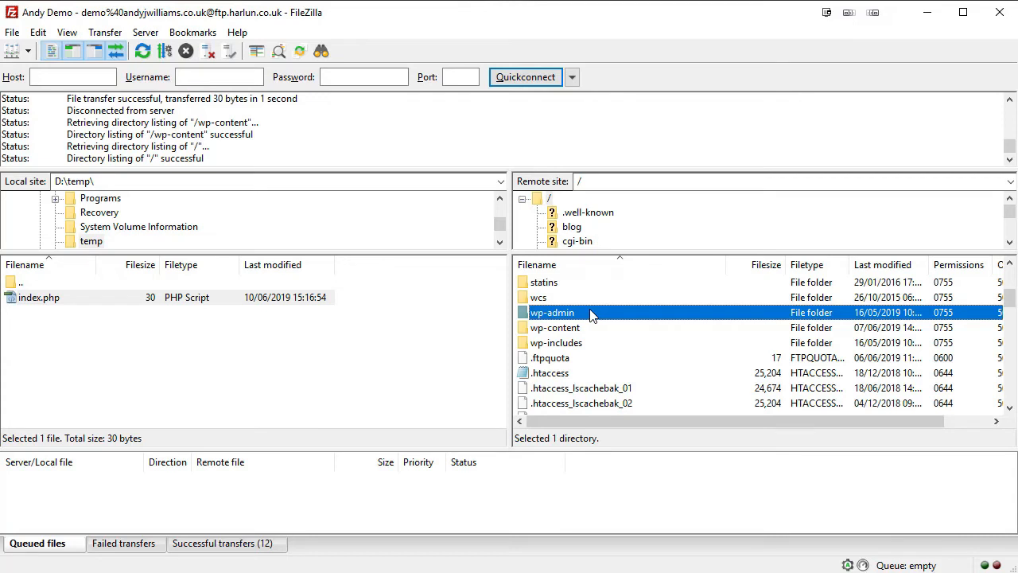
{"action": "double_click", "coordinate": [591, 315]}
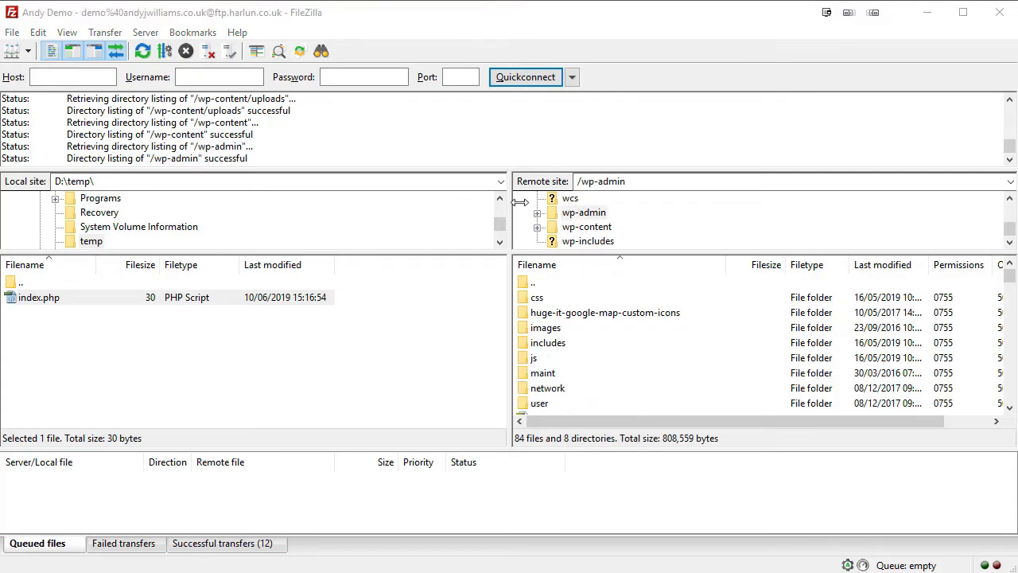
Open wp-content's themes folder, inspect the twentynineteen and astra theme folders, and return to wp-content.
{"action": "left_click", "coordinate": [583, 229]}
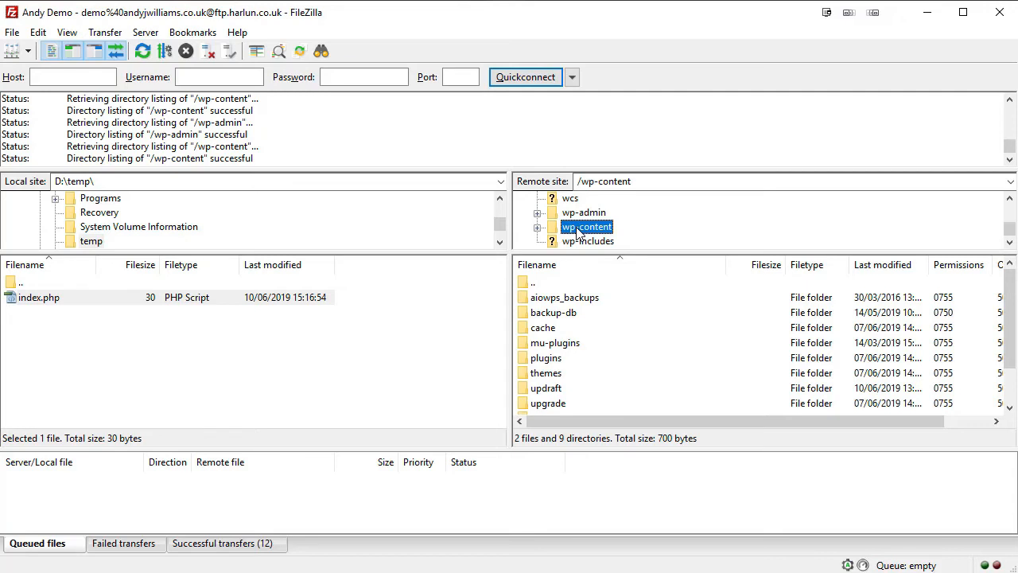
{"action": "double_click", "coordinate": [545, 373]}
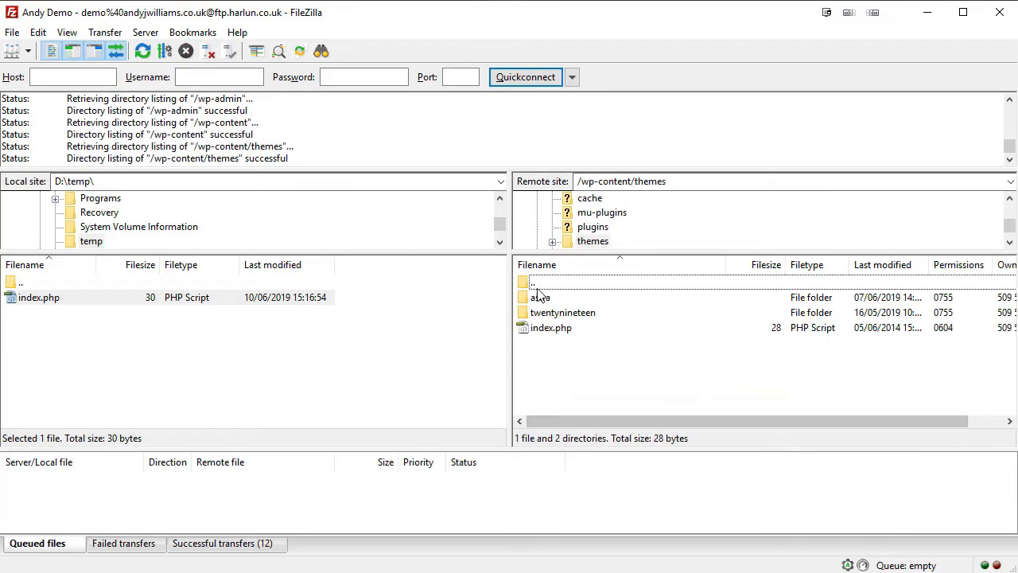
{"action": "left_click", "coordinate": [541, 299]}
{"action": "left_click", "coordinate": [569, 314]}
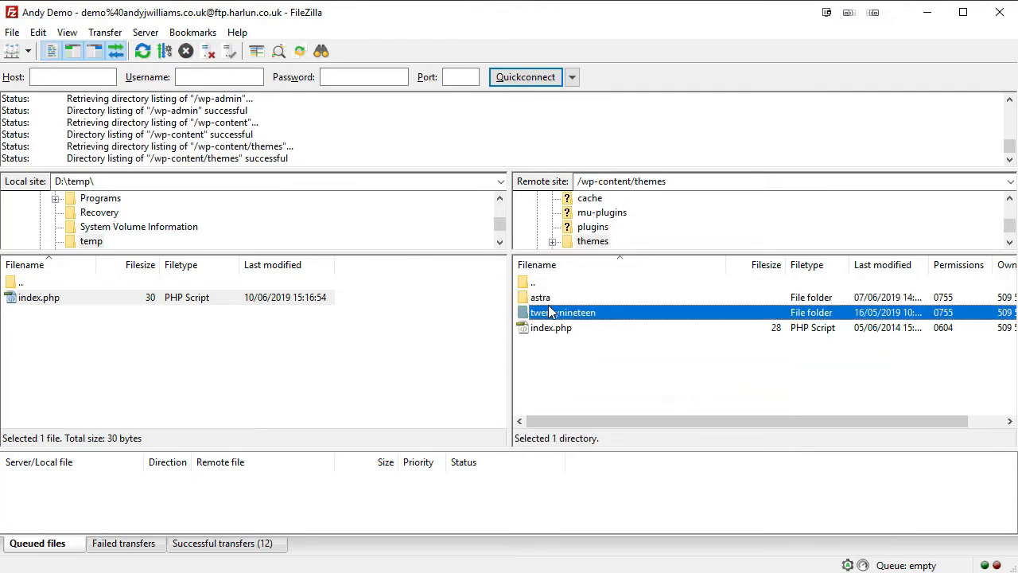
{"action": "left_click", "coordinate": [545, 299]}
{"action": "double_click", "coordinate": [538, 284]}
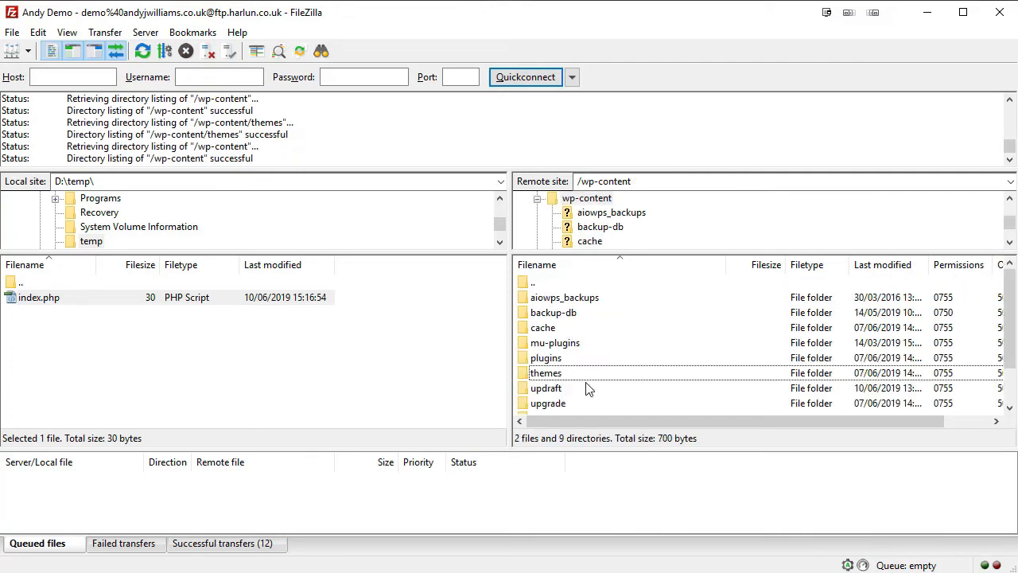
Look into the plugins folder, go back, and open uploads showing the 2014–2019 year folders.
{"action": "double_click", "coordinate": [546, 358]}
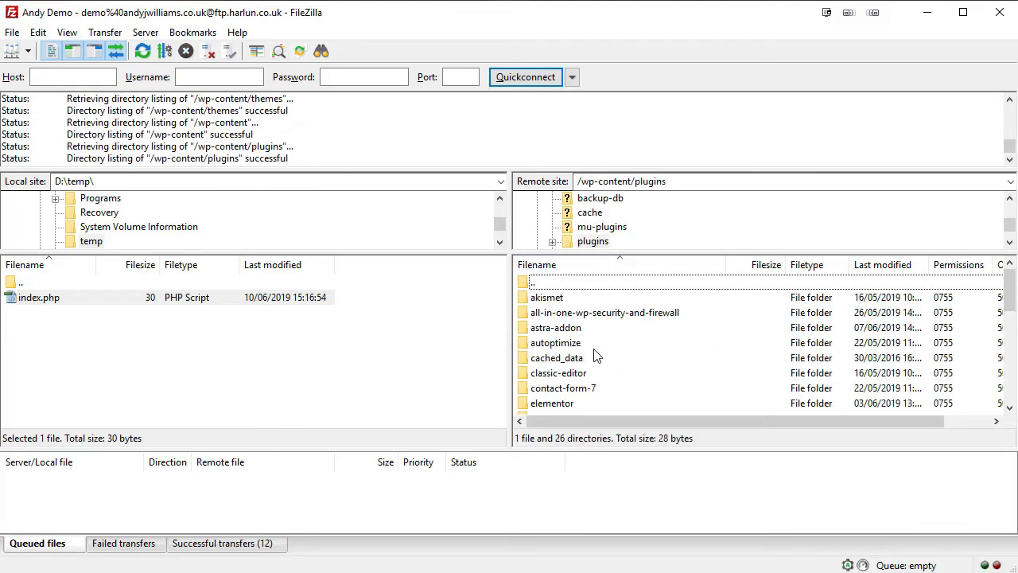
{"action": "mouse_move", "coordinate": [1015, 282]}
{"action": "left_mouse_down"}
{"action": "mouse_move", "coordinate": [1011, 394]}
{"action": "mouse_move", "coordinate": [1012, 282]}
{"action": "left_mouse_up"}
{"action": "double_click", "coordinate": [533, 283]}
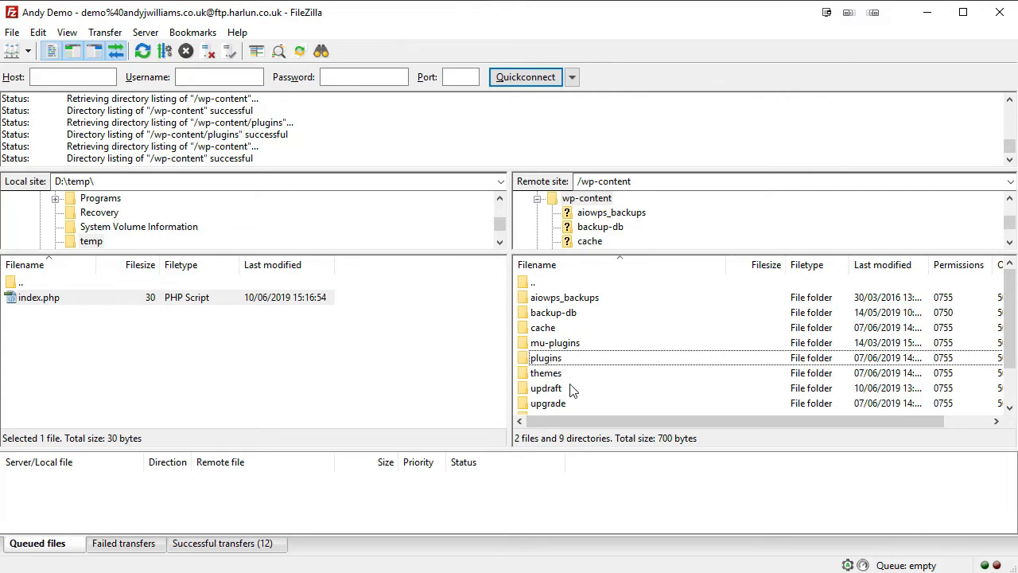
{"action": "scroll", "coordinate": [568, 385], "scroll_direction": "down", "scroll_amount": 1}
{"action": "double_click", "coordinate": [547, 374]}
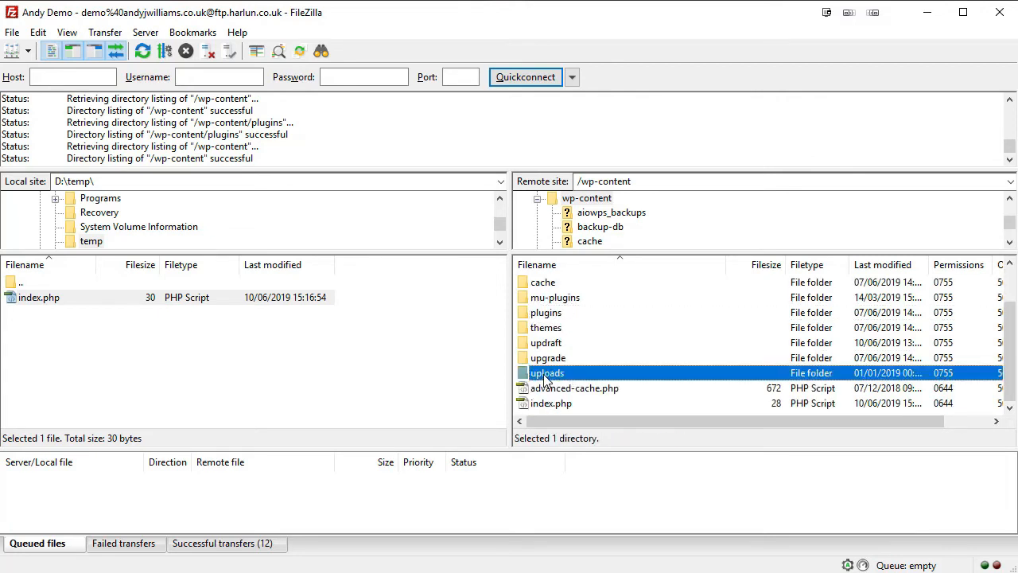
{"action": "mouse_move", "coordinate": [1009, 283]}
{"action": "left_mouse_down"}
{"action": "mouse_move", "coordinate": [1014, 315]}
{"action": "mouse_move", "coordinate": [1012, 267]}
{"action": "left_mouse_up"}
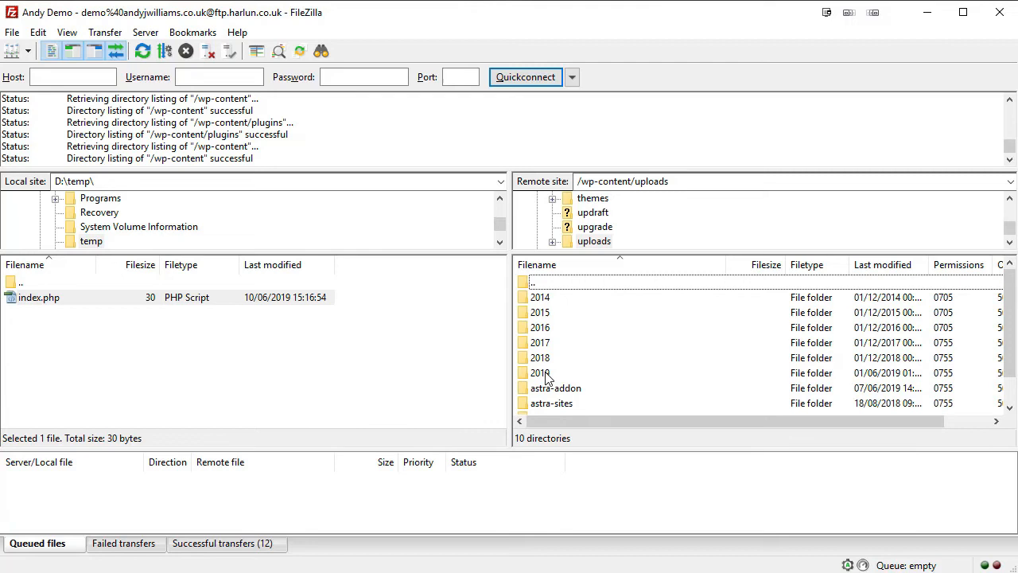
Go from wp-content into uploads/2018 to list its month folders.
{"action": "double_click", "coordinate": [535, 282]}
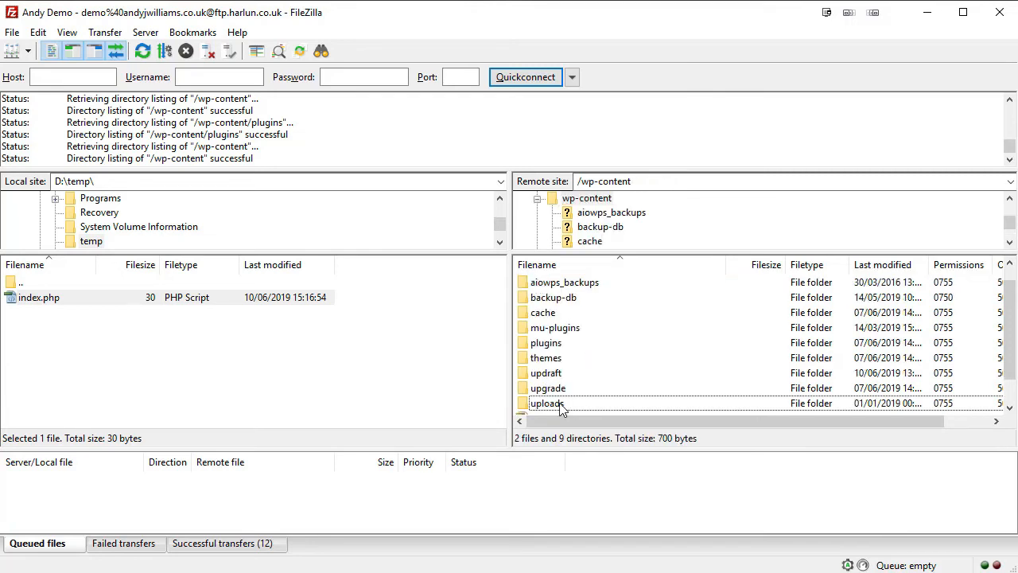
{"action": "double_click", "coordinate": [560, 406]}
{"action": "double_click", "coordinate": [539, 358]}
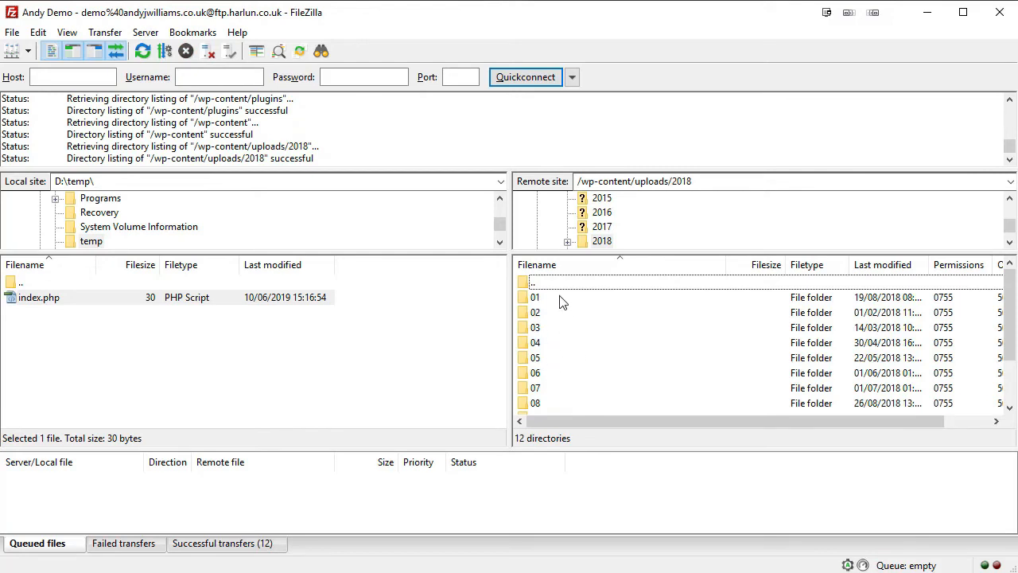
{"action": "scroll", "coordinate": [558, 319], "scroll_direction": "down", "scroll_amount": 2}
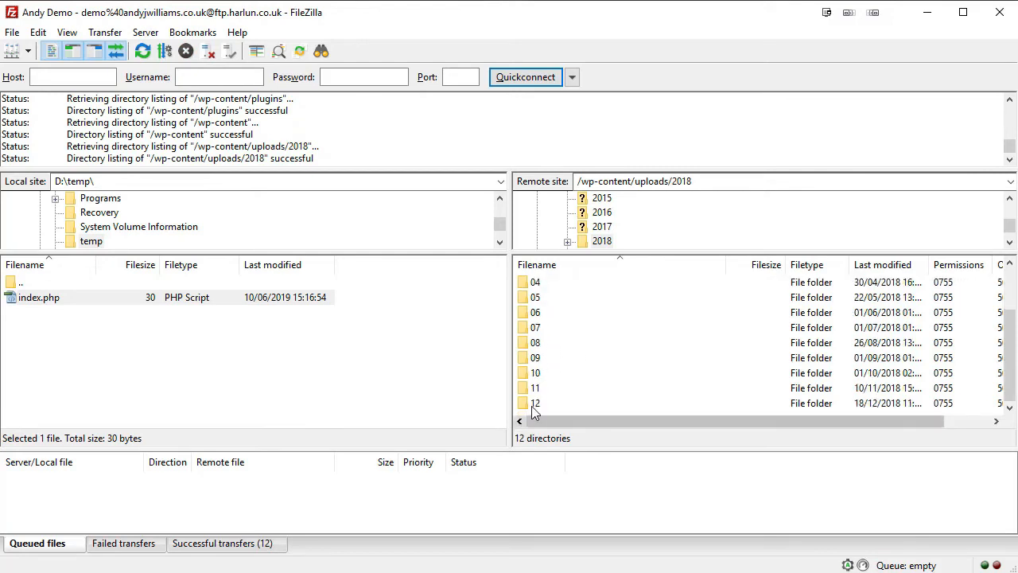
Check the 09, 06 and 01 month folders (06 is empty), then climb back to /wp-content.
{"action": "double_click", "coordinate": [523, 358]}
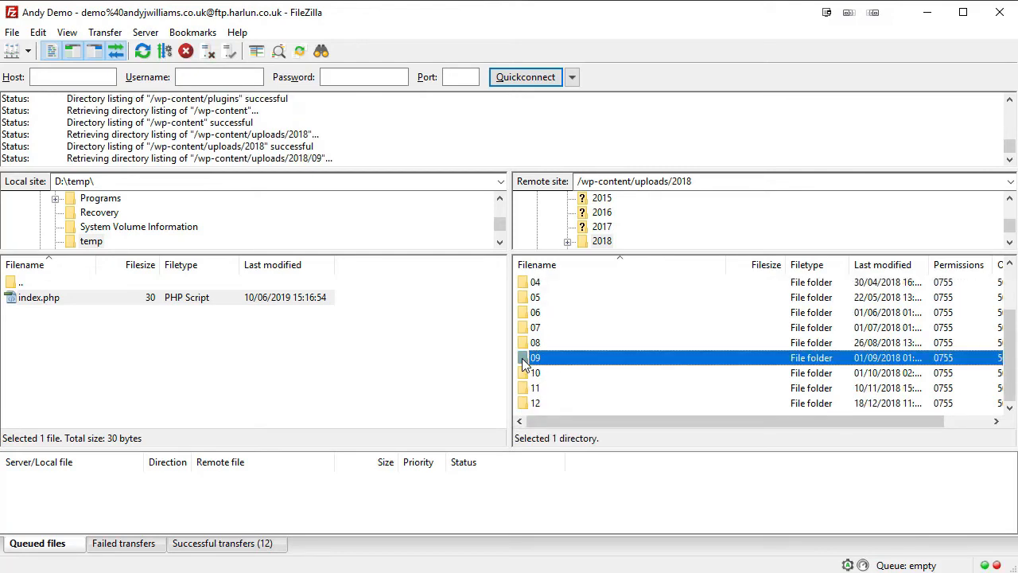
{"action": "double_click", "coordinate": [563, 284]}
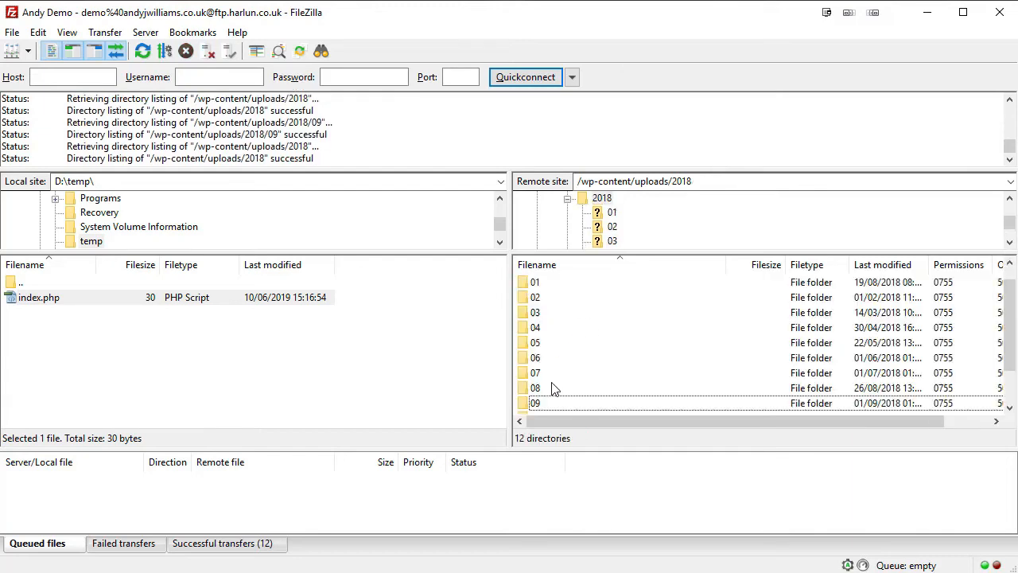
{"action": "left_click", "coordinate": [544, 357]}
{"action": "double_click", "coordinate": [543, 357]}
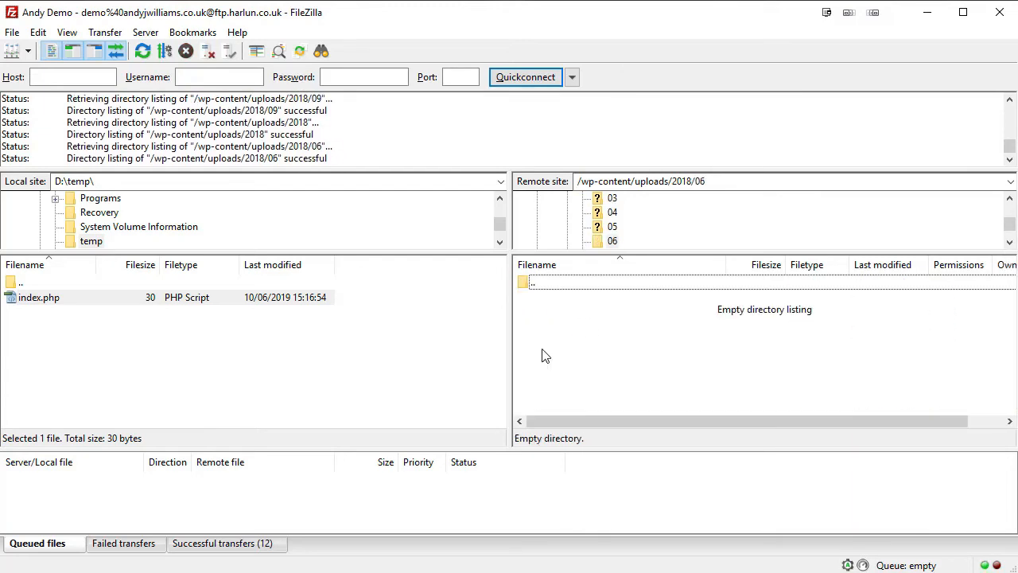
{"action": "left_click", "coordinate": [561, 283]}
{"action": "double_click", "coordinate": [536, 300]}
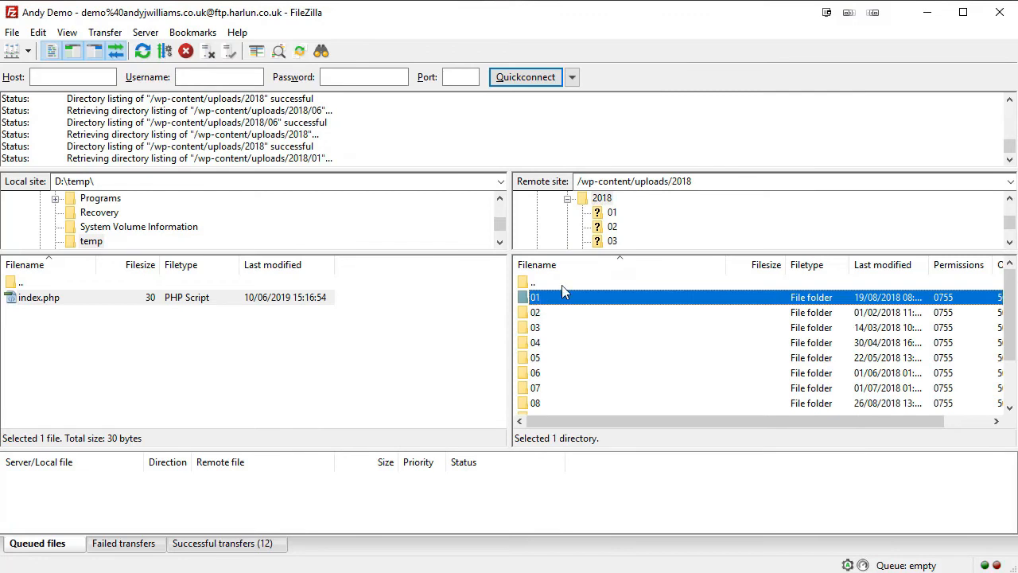
{"action": "double_click", "coordinate": [562, 284]}
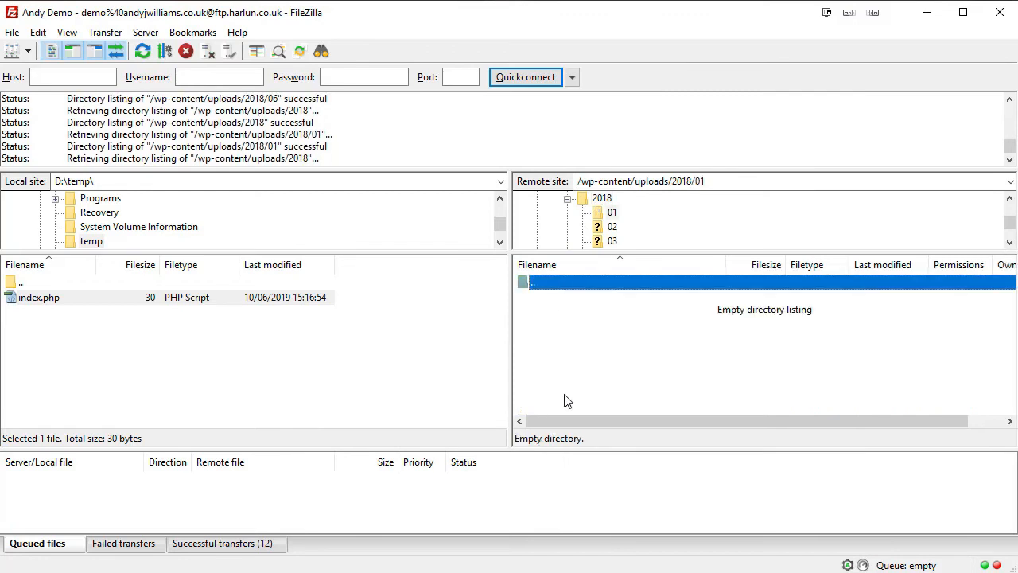
{"action": "double_click", "coordinate": [532, 284]}
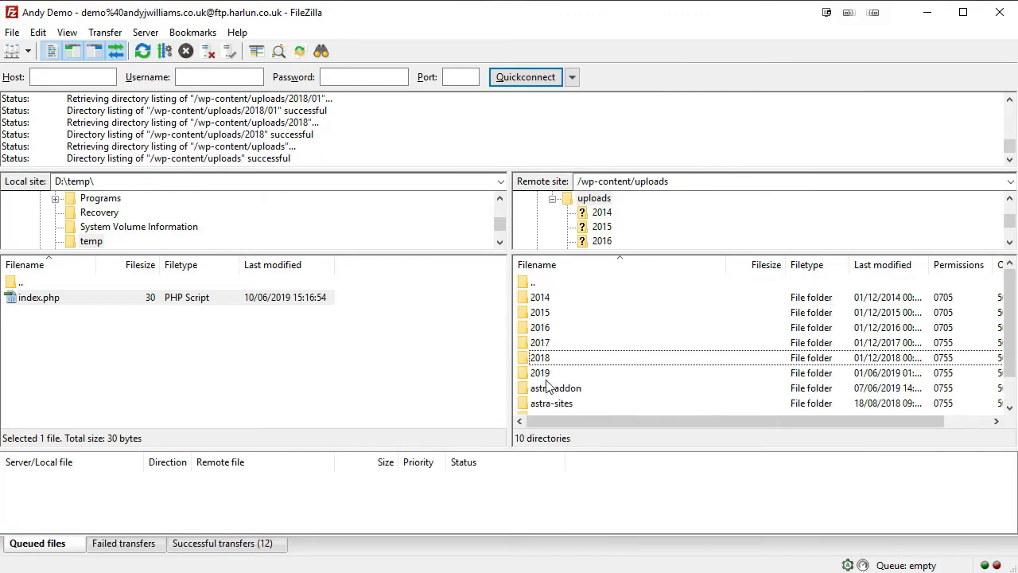
{"action": "double_click", "coordinate": [532, 285]}
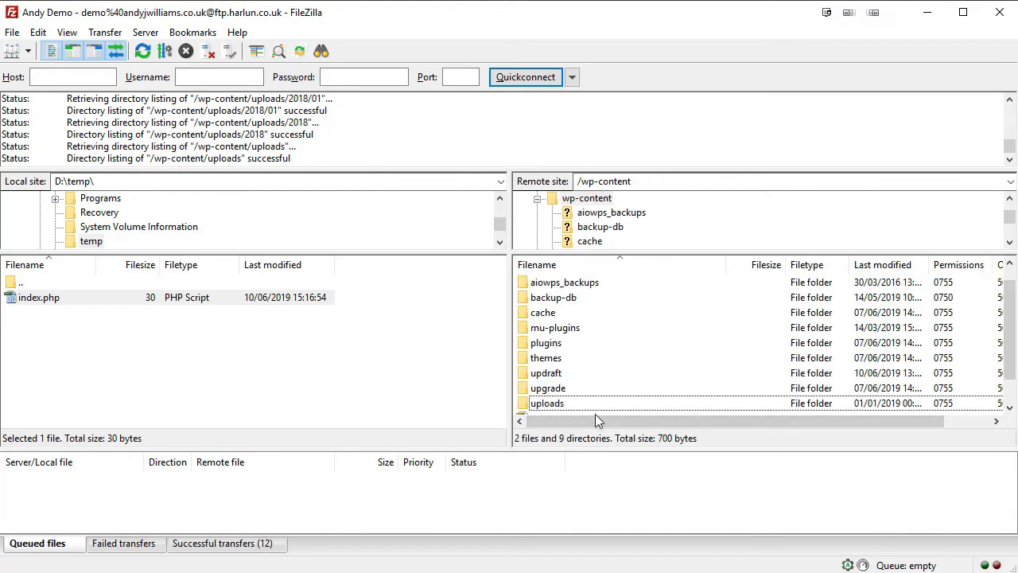
Inspect the upgrade and aiowps_backups folders under wp-content, returning to /wp-content each time.
{"action": "left_click", "coordinate": [548, 391]}
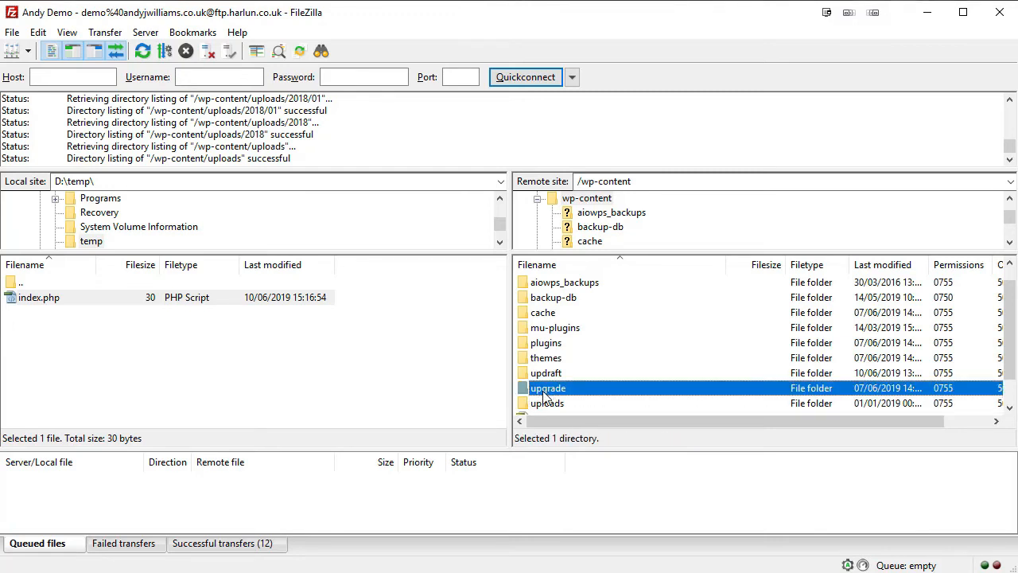
{"action": "double_click", "coordinate": [585, 390]}
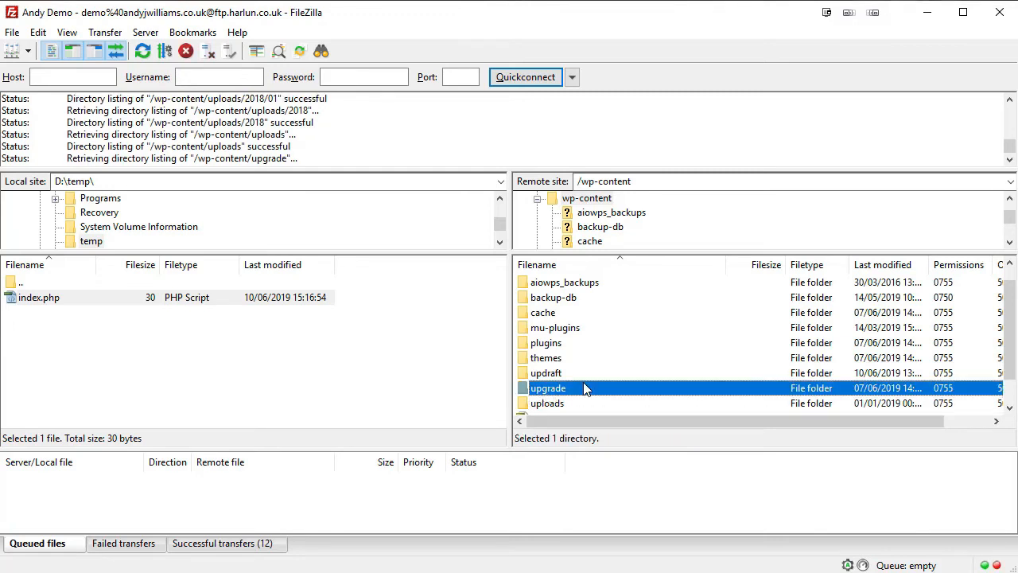
{"action": "double_click", "coordinate": [534, 283]}
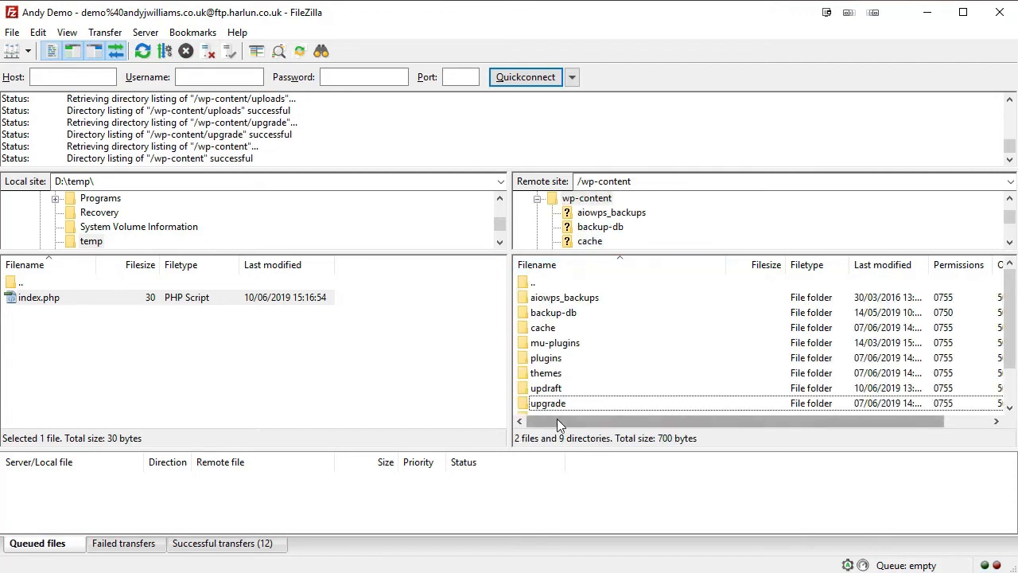
{"action": "left_click", "coordinate": [556, 391]}
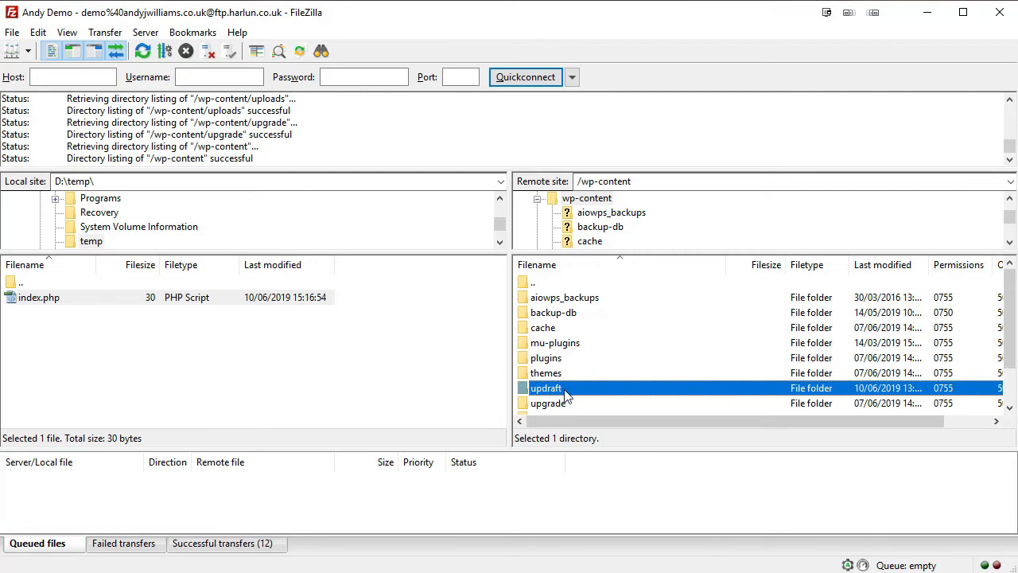
{"action": "left_click", "coordinate": [545, 329]}
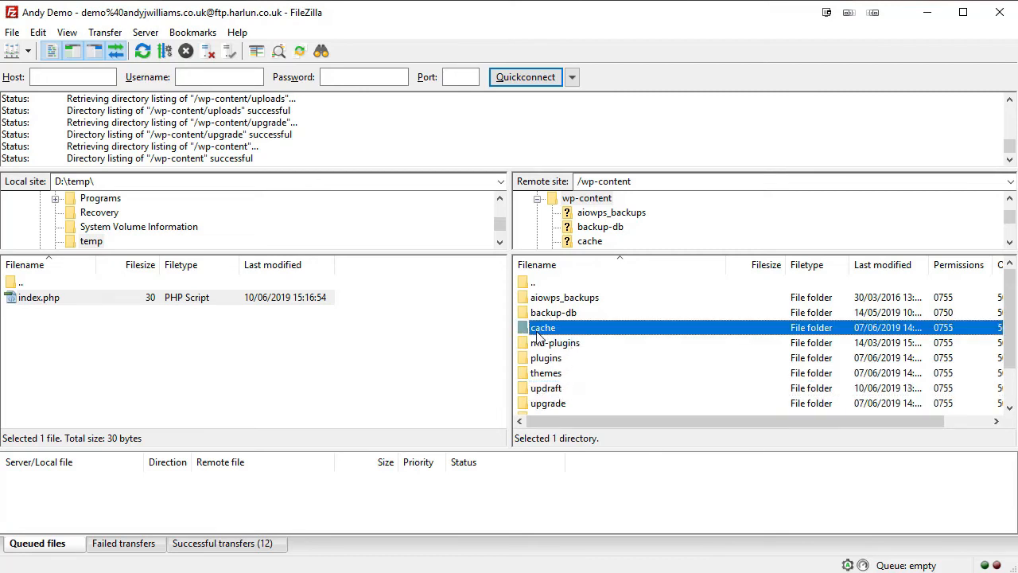
{"action": "left_click", "coordinate": [564, 313]}
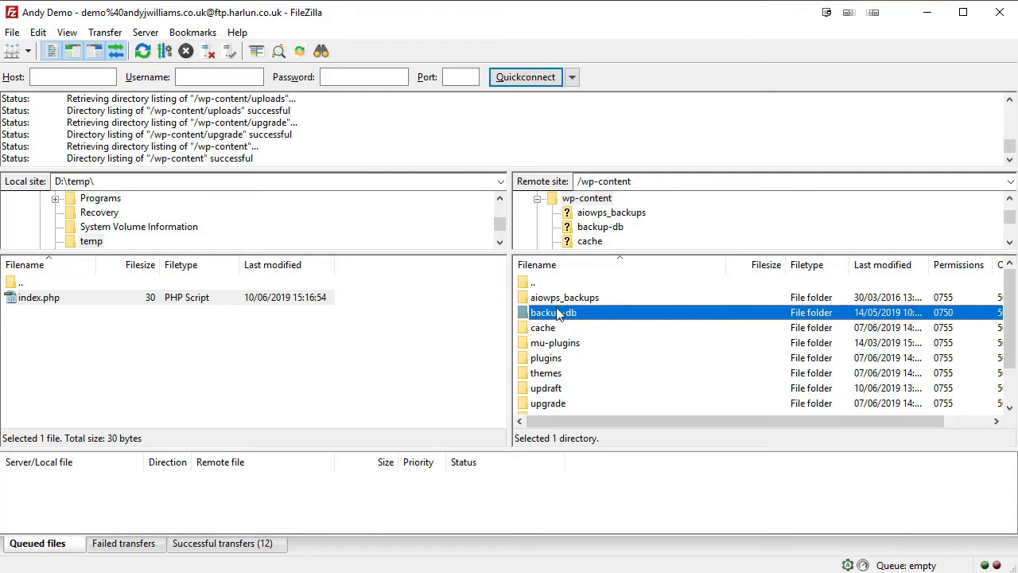
{"action": "left_click", "coordinate": [563, 300]}
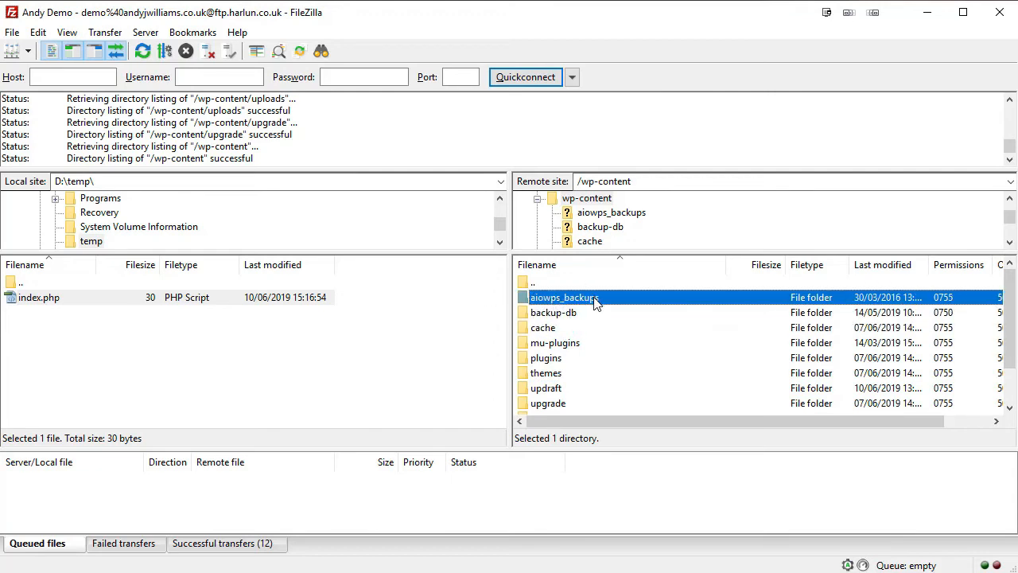
{"action": "double_click", "coordinate": [589, 301]}
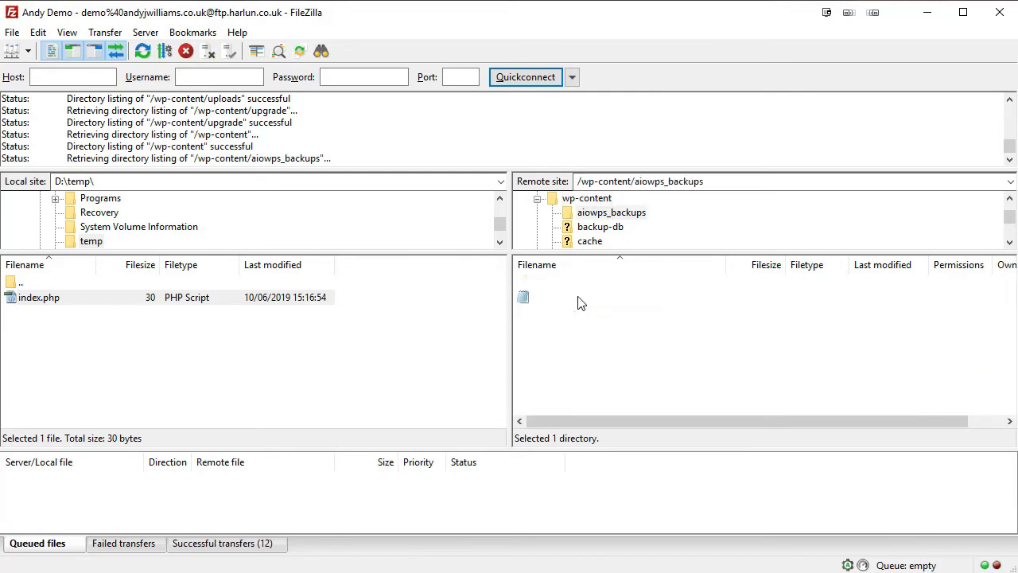
{"action": "double_click", "coordinate": [549, 285]}
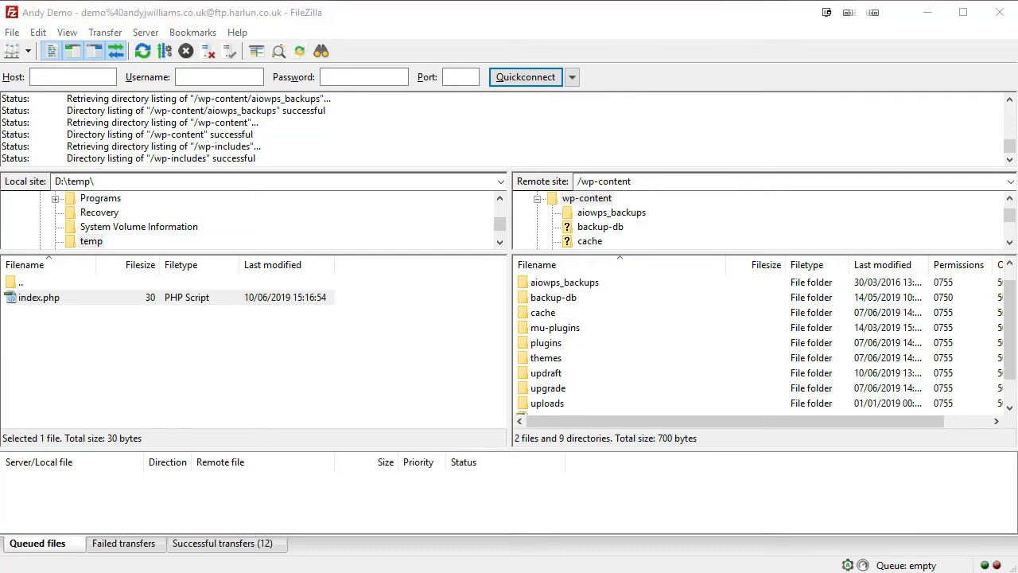
Collapse the wp-content and wp-includes nodes in the remote tree to show the root listing.
{"action": "left_click", "coordinate": [536, 199]}
{"action": "left_click", "coordinate": [583, 198]}
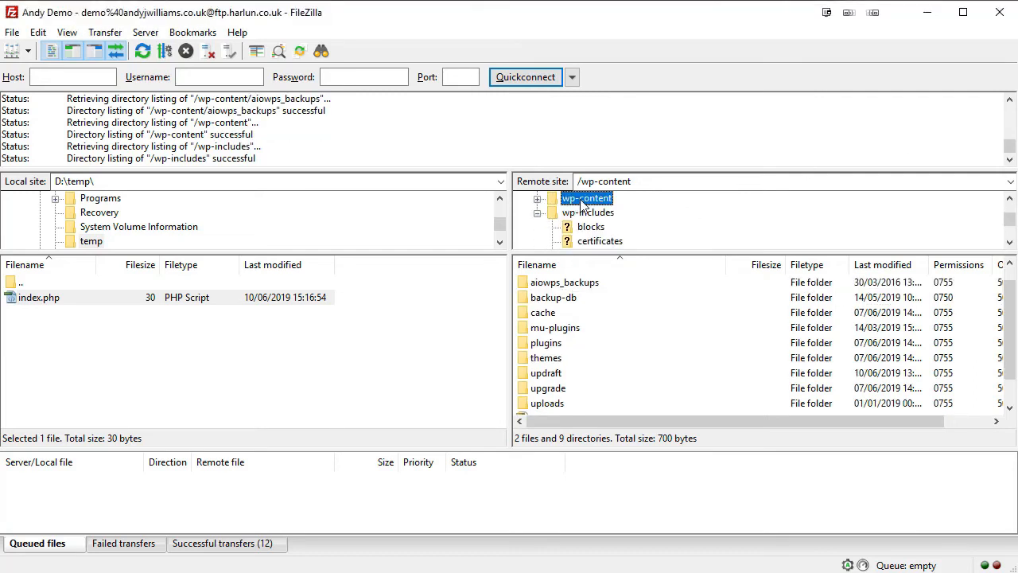
{"action": "left_click", "coordinate": [539, 213]}
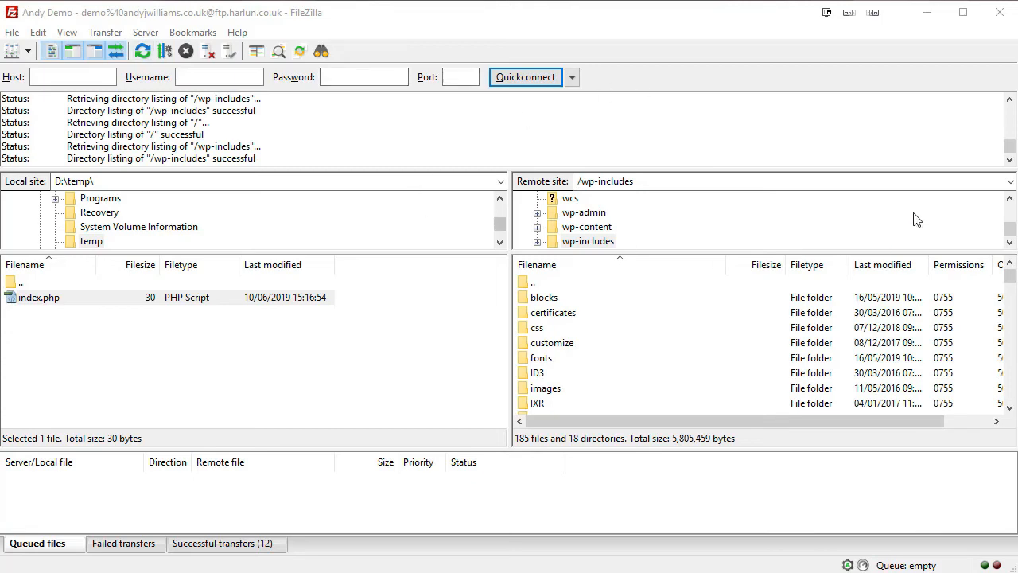
{"action": "mouse_move", "coordinate": [1010, 279]}
{"action": "left_mouse_down"}
{"action": "mouse_move", "coordinate": [1012, 410]}
{"action": "mouse_move", "coordinate": [1010, 277]}
{"action": "left_mouse_up"}
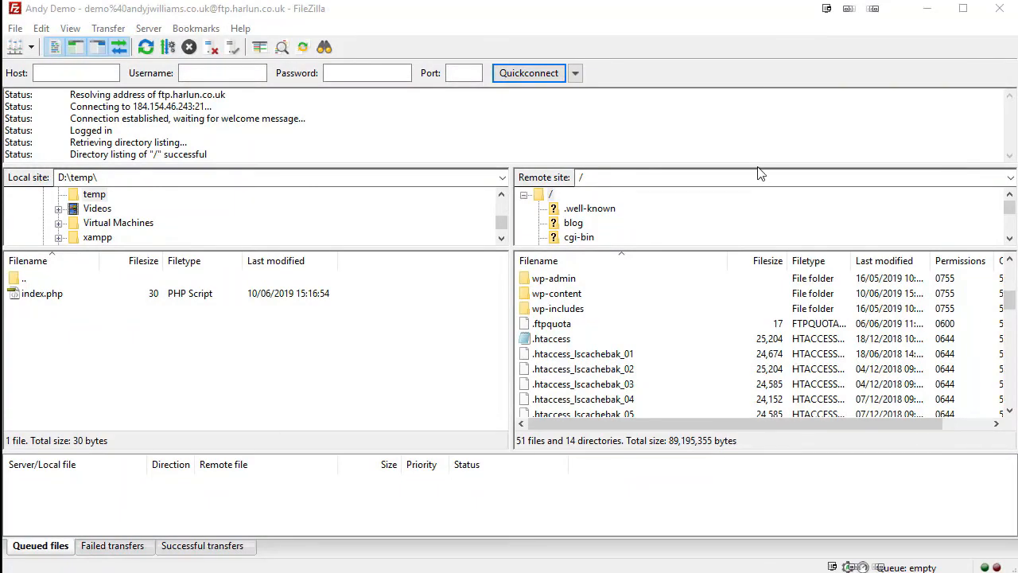
Find functions.php in wp-content/themes/astra, then return to /wp-content/themes.
{"action": "double_click", "coordinate": [579, 296]}
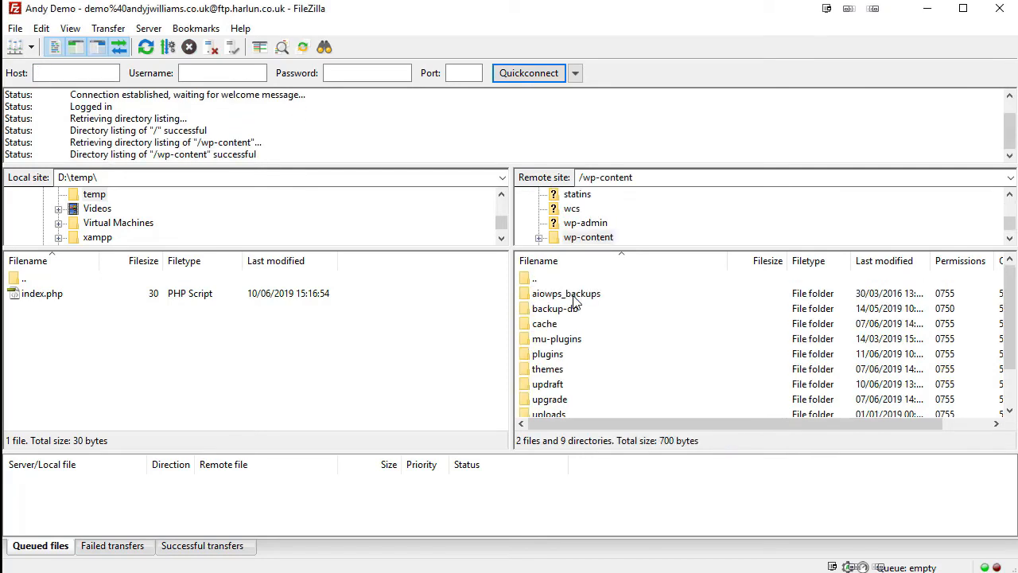
{"action": "left_click", "coordinate": [574, 296]}
{"action": "left_click_drag", "start_coordinate": [1009, 311], "coordinate": [1009, 347]}
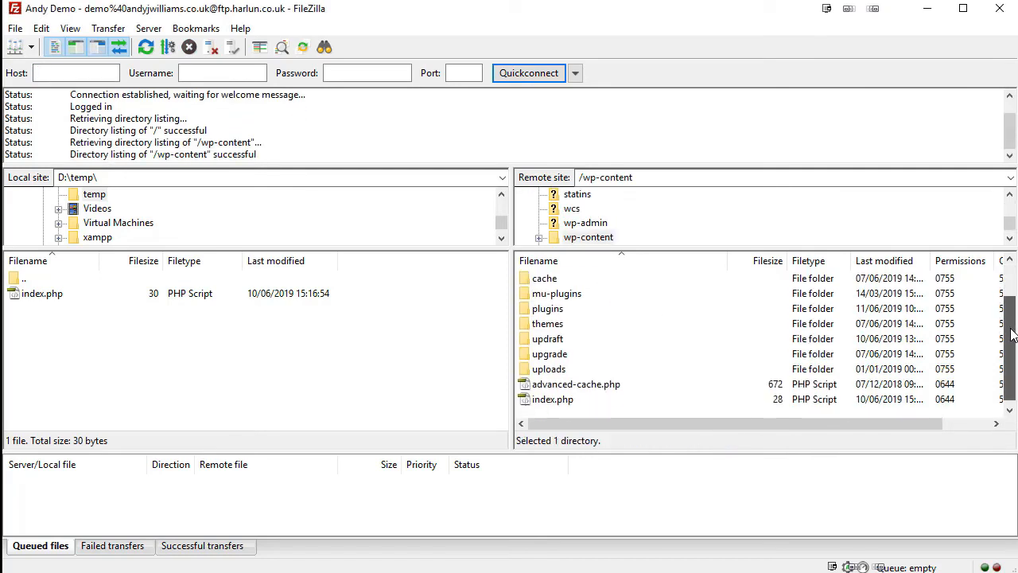
{"action": "double_click", "coordinate": [547, 327]}
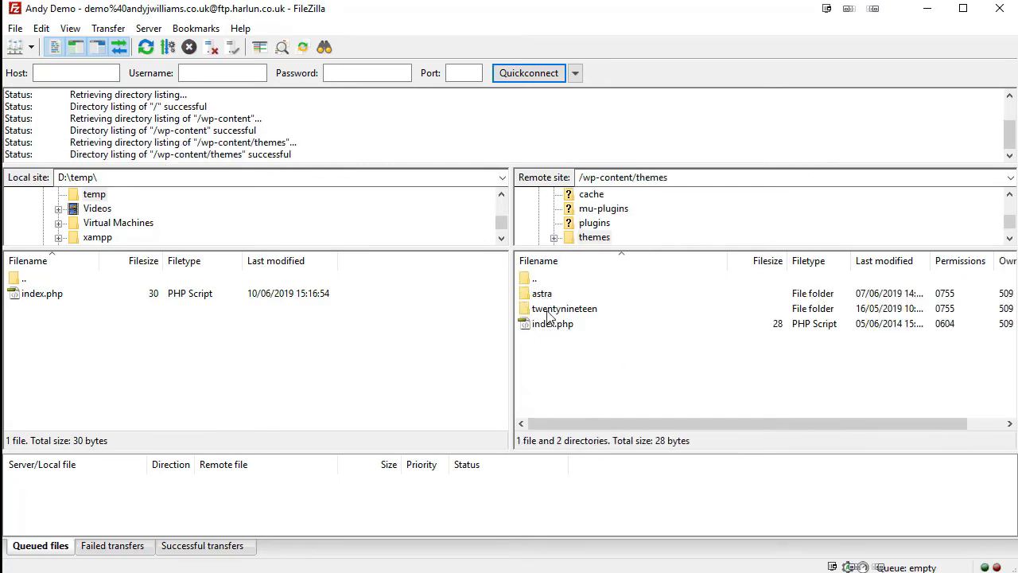
{"action": "double_click", "coordinate": [537, 295]}
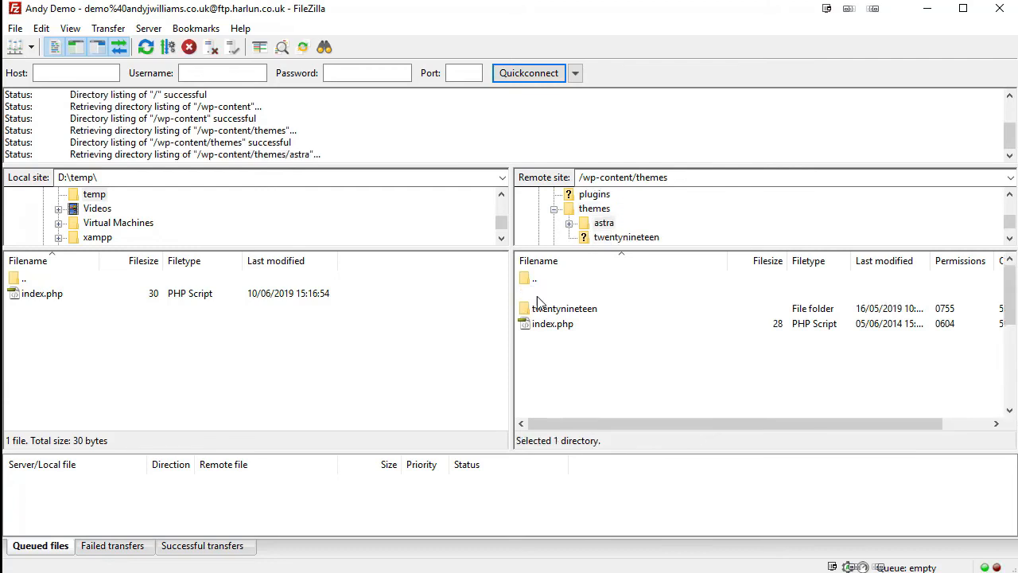
{"action": "left_click_drag", "start_coordinate": [1008, 293], "coordinate": [1011, 318]}
{"action": "left_click", "coordinate": [570, 372]}
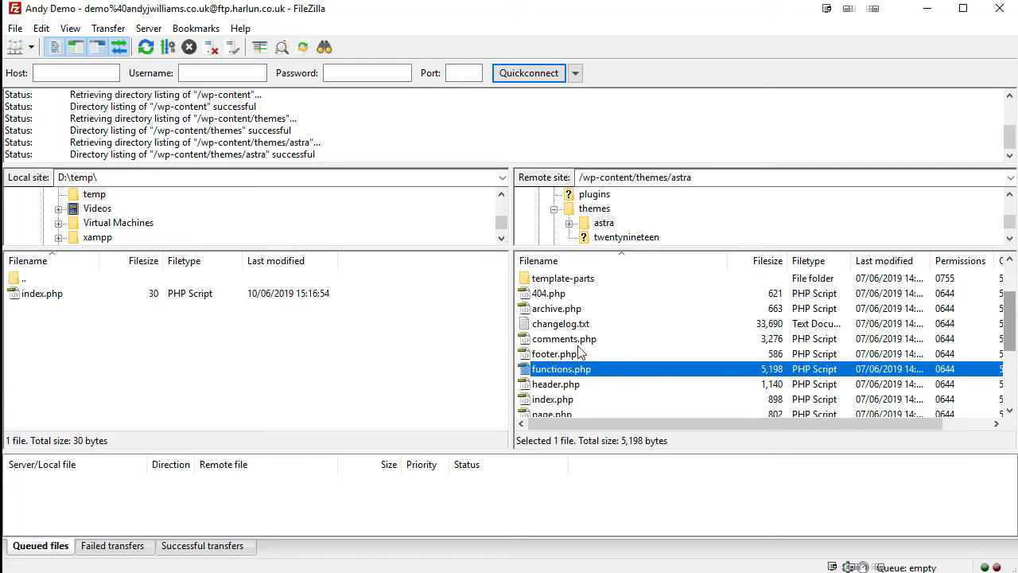
{"action": "scroll", "coordinate": [581, 318], "scroll_direction": "up", "scroll_amount": 2}
{"action": "double_click", "coordinate": [535, 279]}
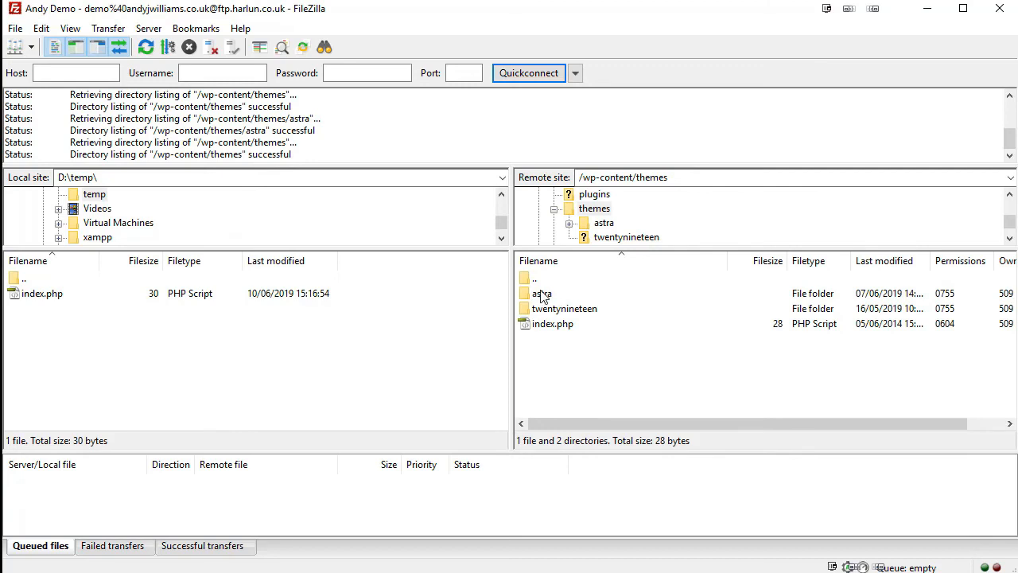
Download twentynineteen's functions.php to D:\temp.
{"action": "double_click", "coordinate": [580, 314]}
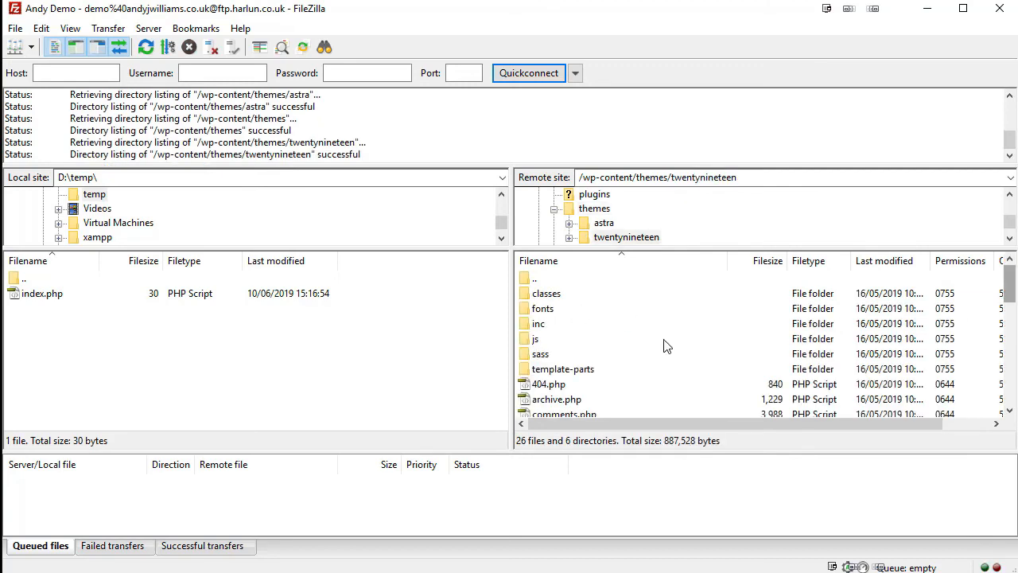
{"action": "scroll", "coordinate": [664, 336], "scroll_direction": "down", "scroll_amount": 2}
{"action": "double_click", "coordinate": [549, 358]}
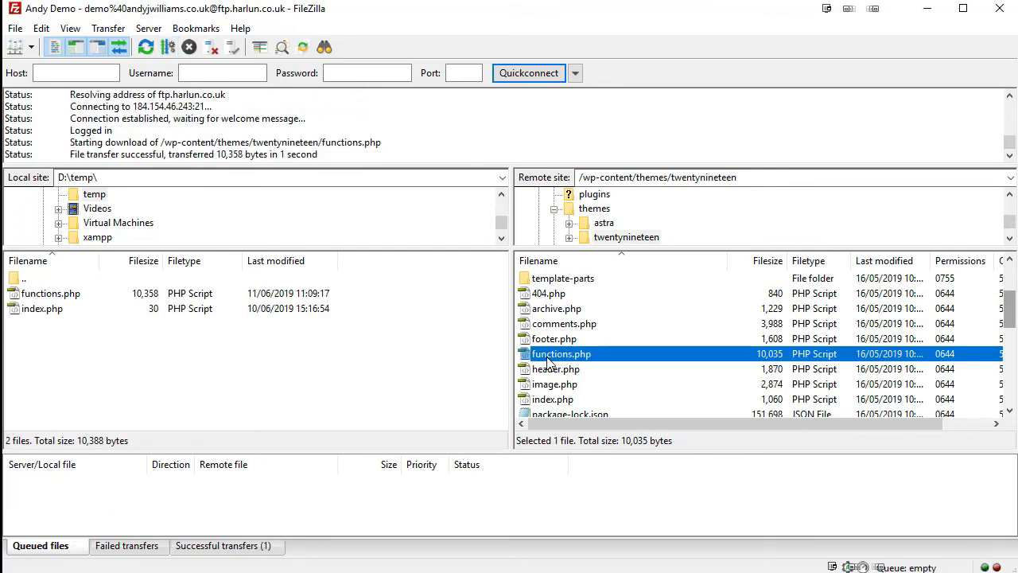
Open the astra theme's functions.php with View/Edit in the editor.
{"action": "left_click", "coordinate": [602, 226]}
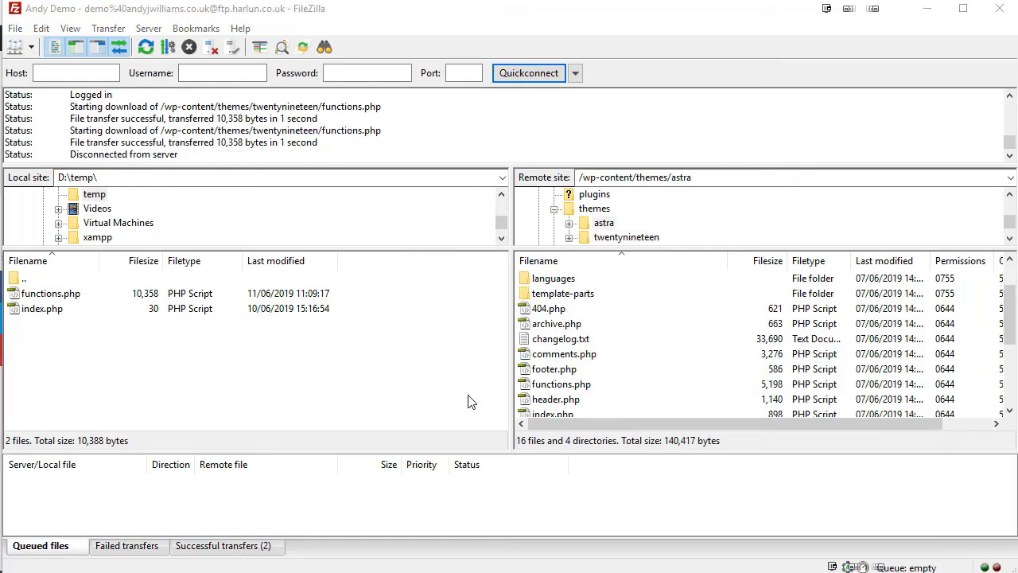
{"action": "right_click", "coordinate": [557, 385]}
{"action": "left_click", "coordinate": [598, 431]}
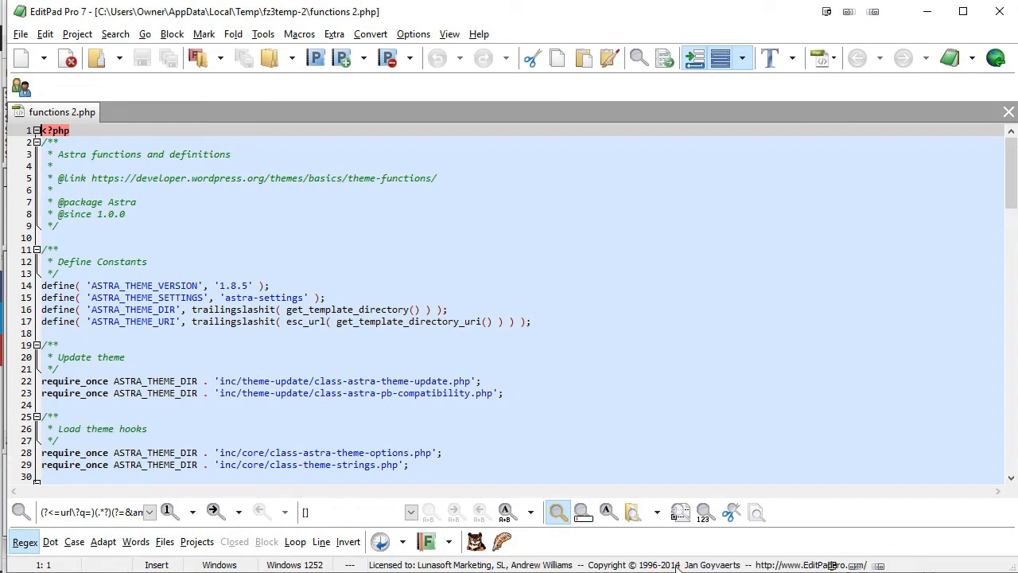
{"action": "mouse_move", "coordinate": [1009, 159]}
{"action": "left_mouse_down"}
{"action": "mouse_move", "coordinate": [1008, 179]}
{"action": "mouse_move", "coordinate": [1008, 160]}
{"action": "left_mouse_up"}
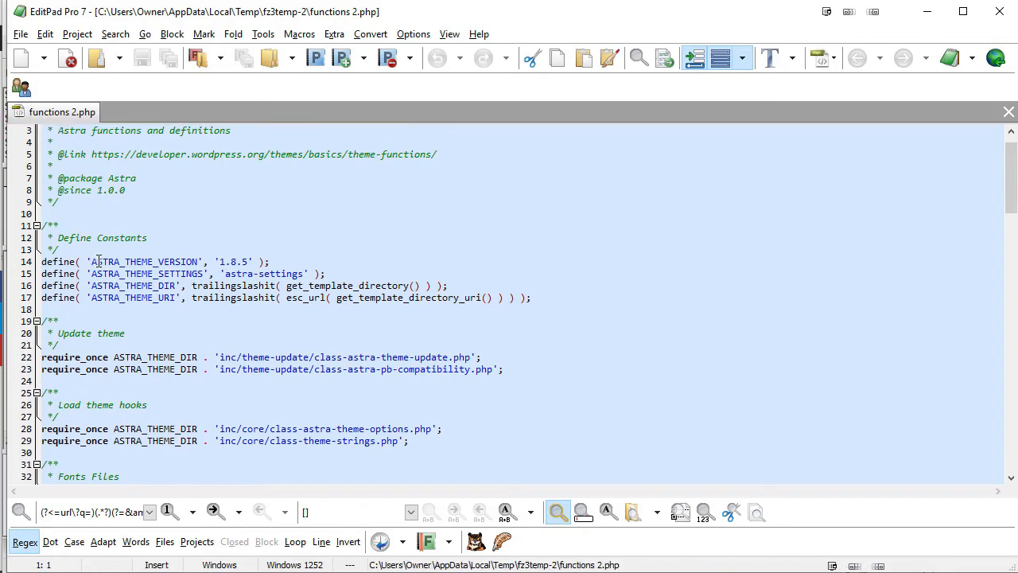
{"action": "left_click_drag", "start_coordinate": [91, 261], "coordinate": [243, 268]}
{"action": "left_click_drag", "start_coordinate": [1010, 181], "coordinate": [994, 476]}
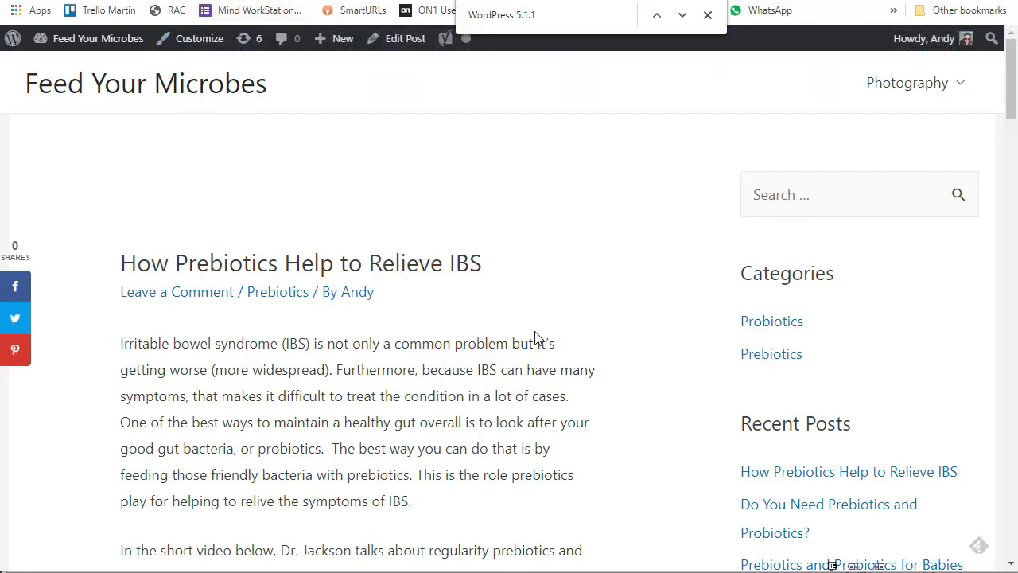
Bring up the page menu on the 'How Prebiotics Help to Relieve IBS' post.
{"action": "right_click", "coordinate": [544, 309]}
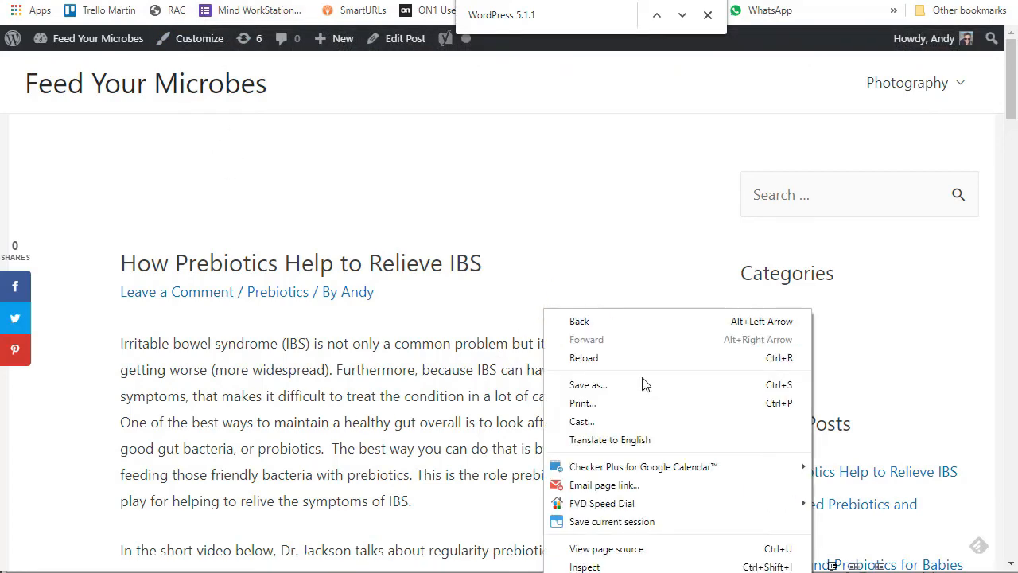
{"action": "left_click", "coordinate": [637, 548]}
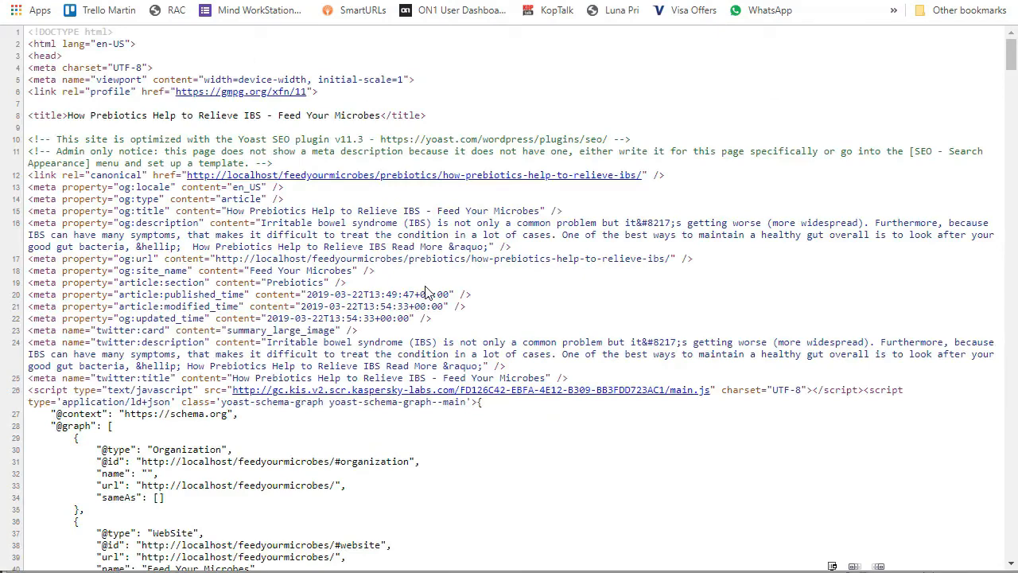
{"action": "key", "text": "ctrl+f"}
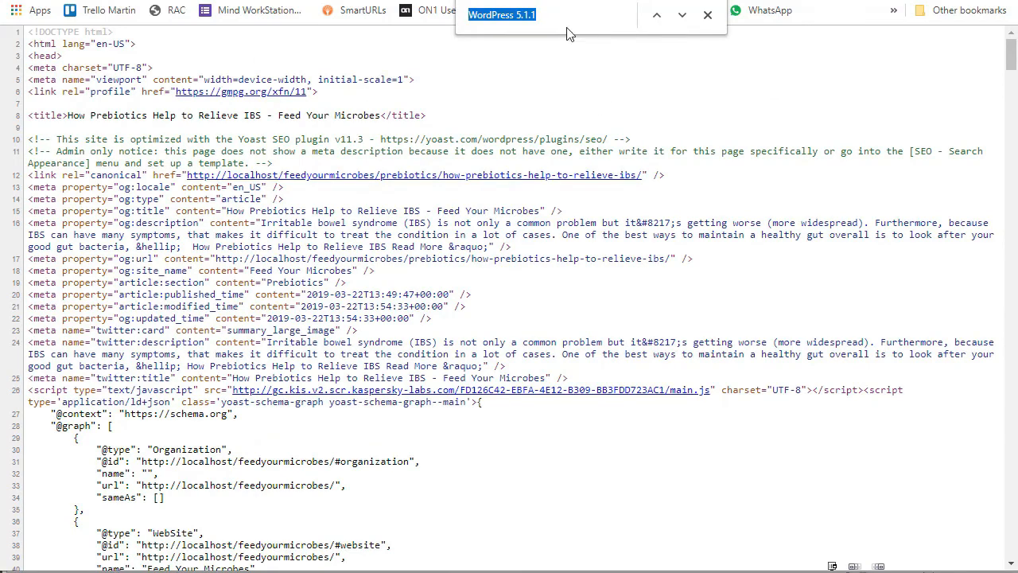
{"action": "key", "text": "Return"}
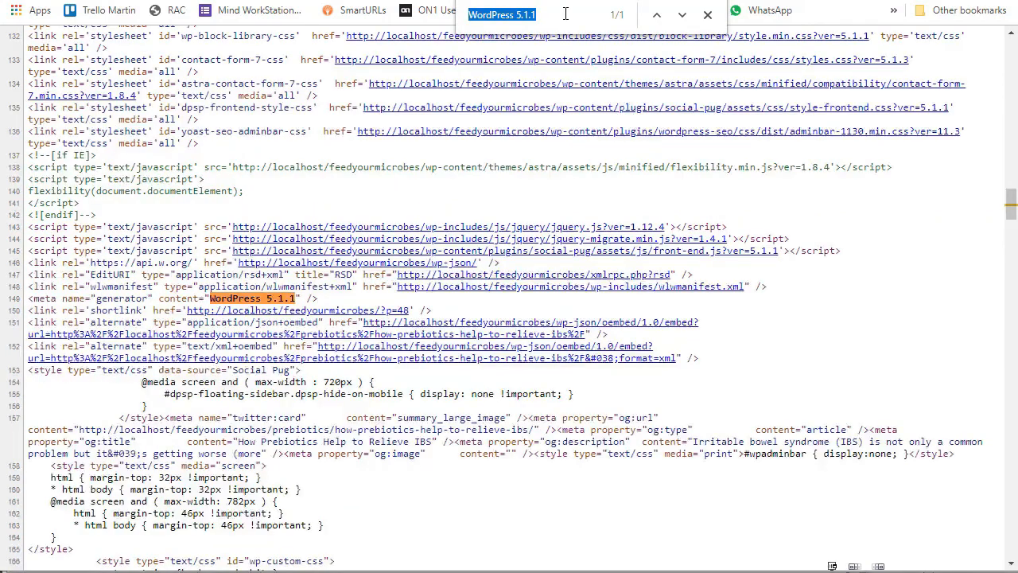
{"action": "left_click", "coordinate": [707, 14]}
{"action": "mouse_move", "coordinate": [330, 304]}
{"action": "left_mouse_down"}
{"action": "mouse_move", "coordinate": [21, 313]}
{"action": "mouse_move", "coordinate": [28, 299]}
{"action": "mouse_move", "coordinate": [337, 303]}
{"action": "left_mouse_up"}
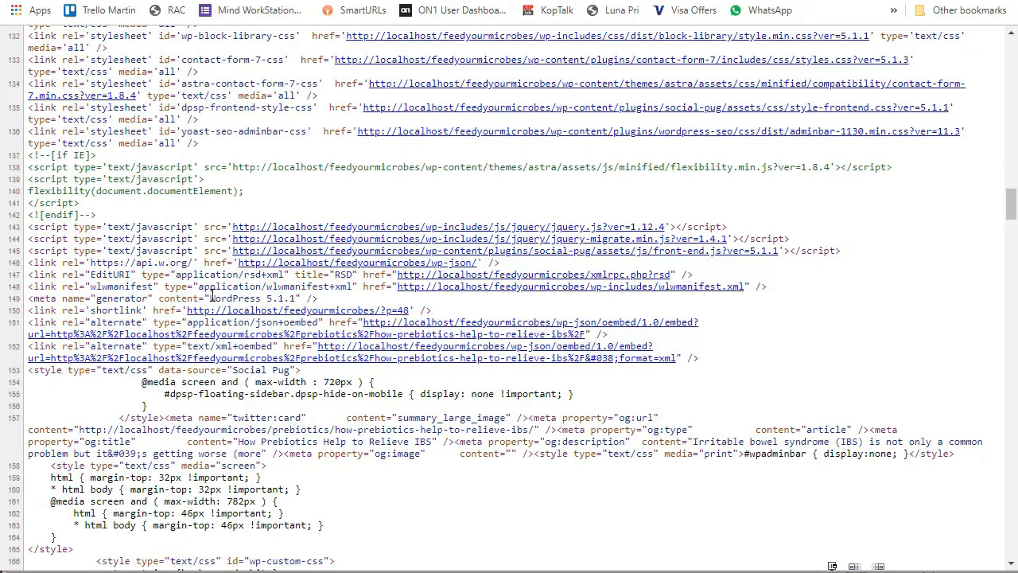
{"action": "mouse_move", "coordinate": [210, 298]}
{"action": "left_mouse_down"}
{"action": "mouse_move", "coordinate": [293, 298]}
{"action": "mouse_move", "coordinate": [209, 299]}
{"action": "left_mouse_up"}
{"action": "left_click_drag", "start_coordinate": [325, 302], "coordinate": [38, 306]}
{"action": "left_click", "coordinate": [351, 306]}
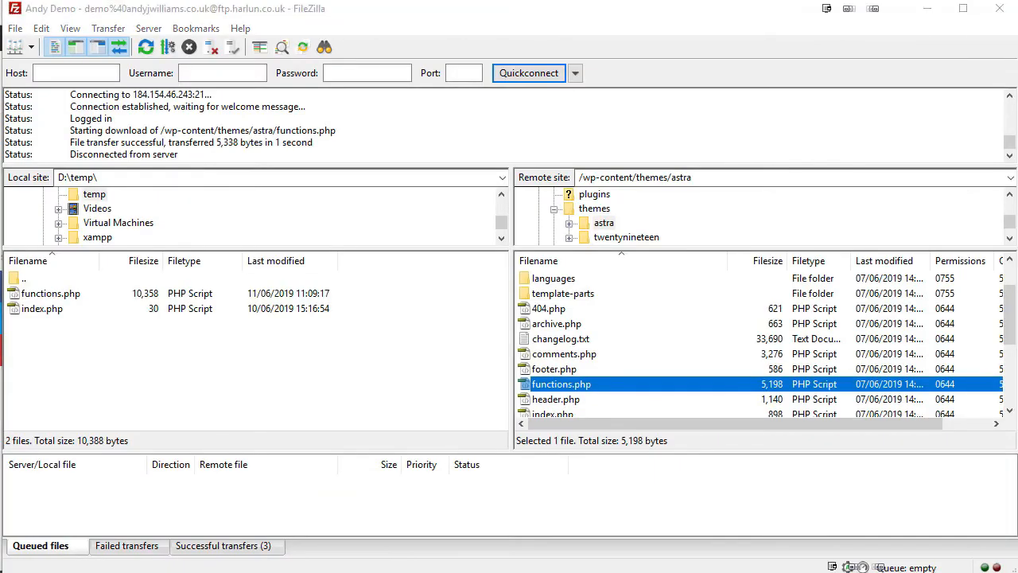
Move the untitled snippet note over FileZilla and copy its entire remove_version code.
{"action": "left_click_drag", "start_coordinate": [1017, 114], "coordinate": [362, 113]}
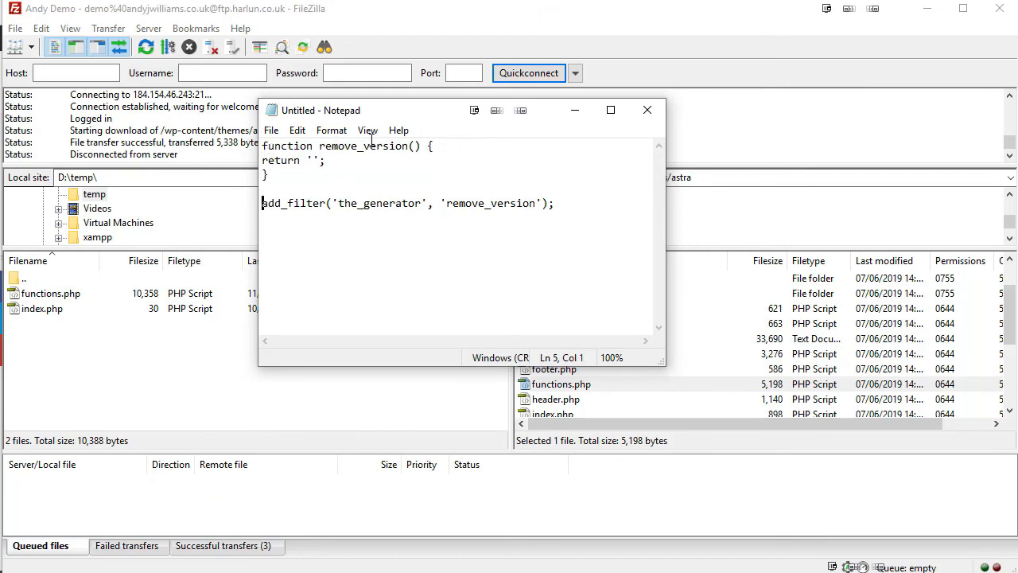
{"action": "left_click_drag", "start_coordinate": [427, 148], "coordinate": [449, 148]}
{"action": "left_click", "coordinate": [403, 146]}
{"action": "left_click", "coordinate": [417, 148]}
{"action": "left_click", "coordinate": [579, 200]}
{"action": "key", "text": "ctrl+a"}
{"action": "right_click", "coordinate": [303, 151]}
{"action": "left_click", "coordinate": [342, 198]}
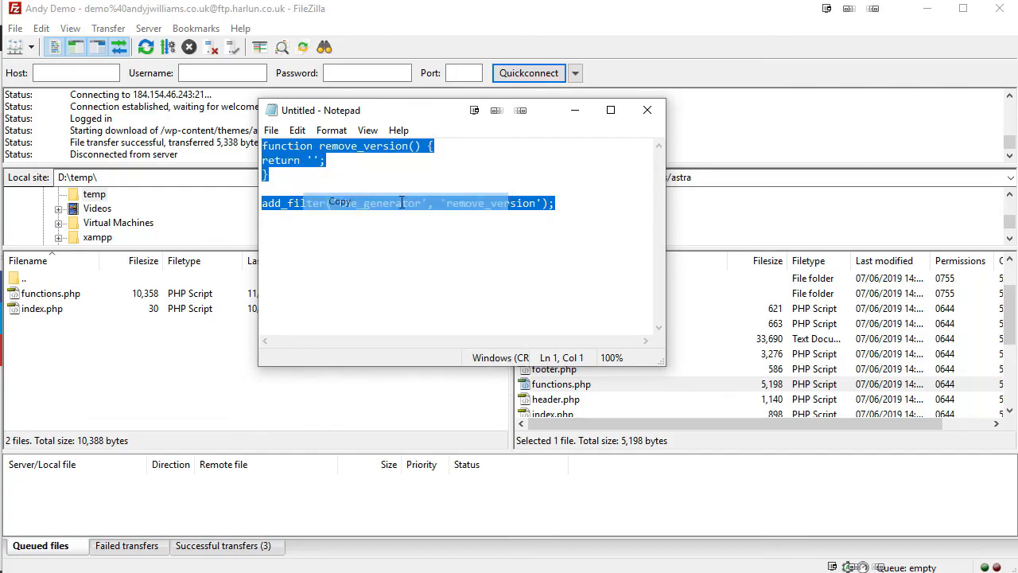
{"action": "key", "text": "alt+Tab"}
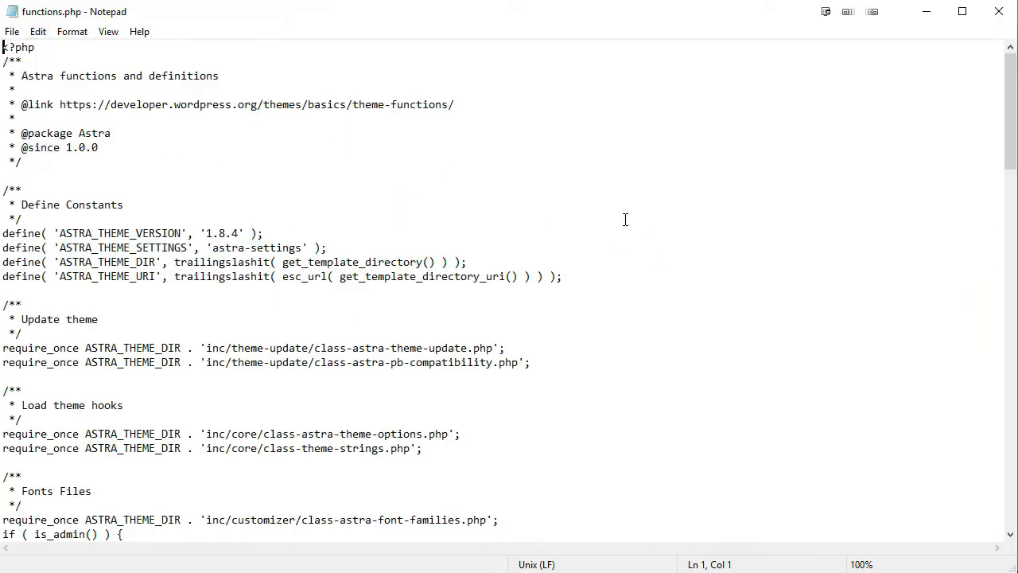
Paste remove_version and add_filter('the_generator') below the last require_once line, then save functions.php.
{"action": "scroll", "coordinate": [626, 220], "scroll_direction": "down", "scroll_amount": 1}
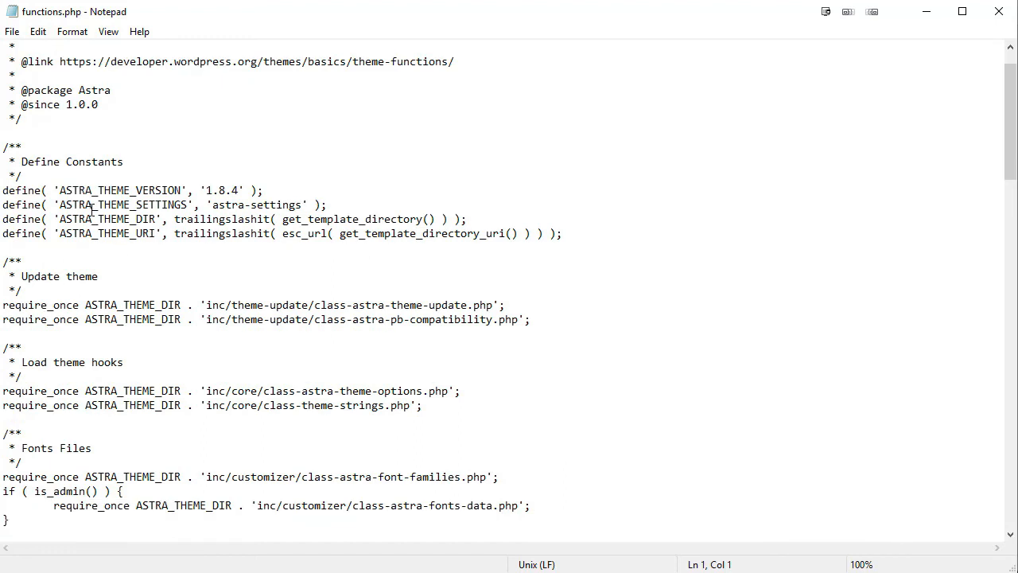
{"action": "scroll", "coordinate": [84, 373], "scroll_direction": "down", "scroll_amount": 2}
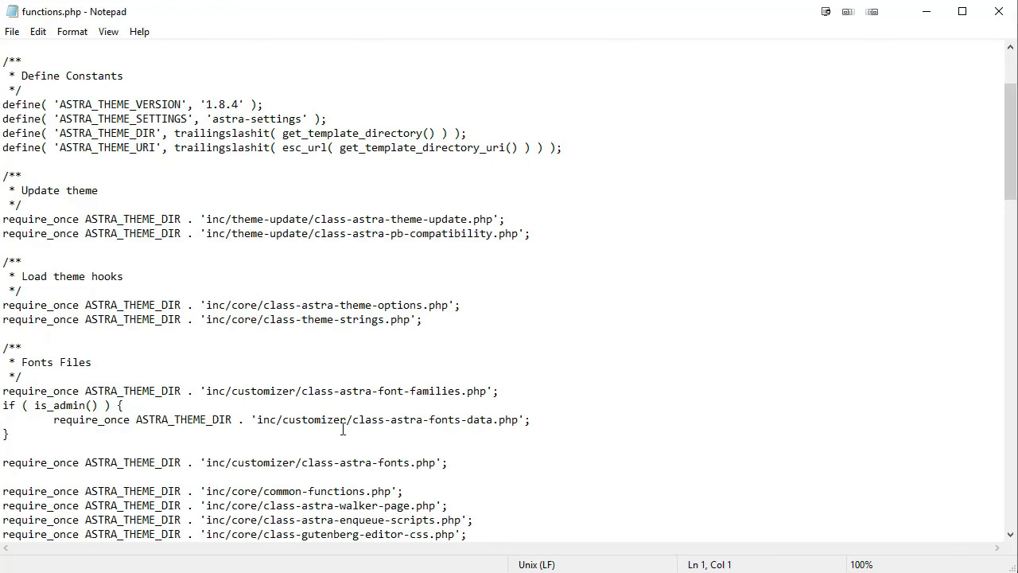
{"action": "scroll", "coordinate": [637, 308], "scroll_direction": "down", "scroll_amount": 7}
{"action": "scroll", "coordinate": [637, 308], "scroll_direction": "down", "scroll_amount": 20}
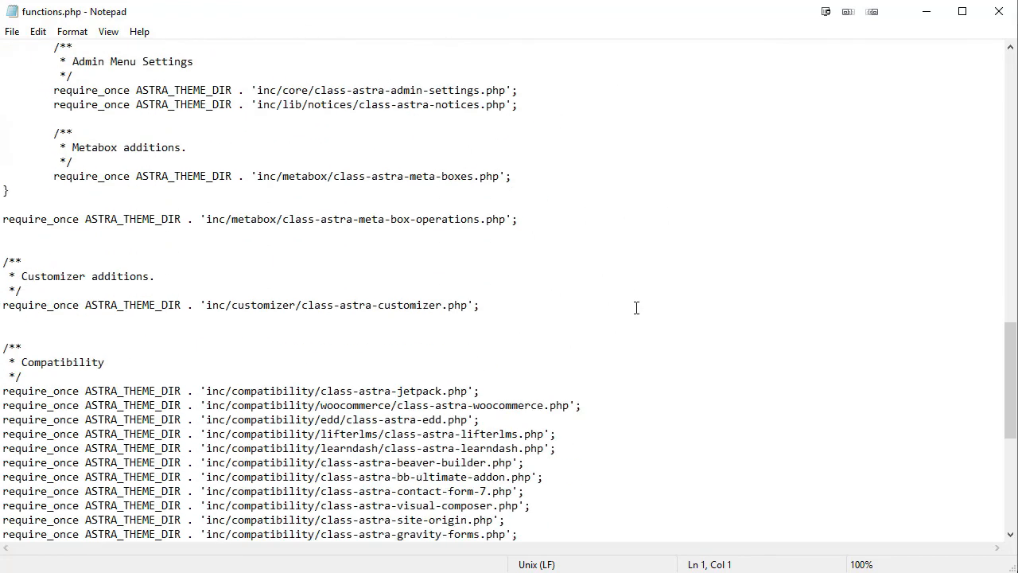
{"action": "left_click", "coordinate": [30, 529]}
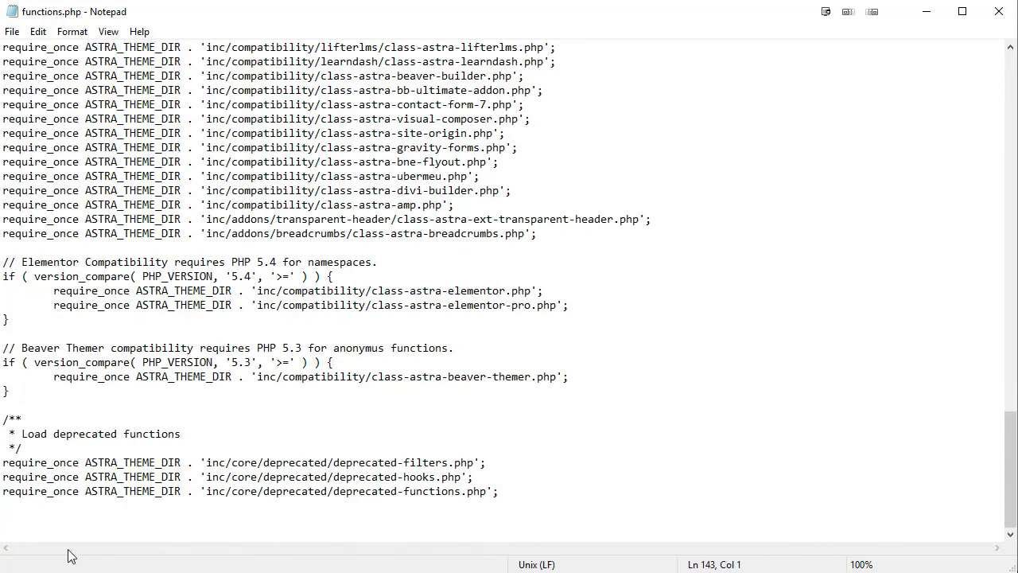
{"action": "key", "text": "Return"}
{"action": "key", "text": "Return"}
{"action": "key", "text": "Return"}
{"action": "key", "text": "Return"}
{"action": "key", "text": "BackSpace"}
{"action": "key", "text": "BackSpace"}
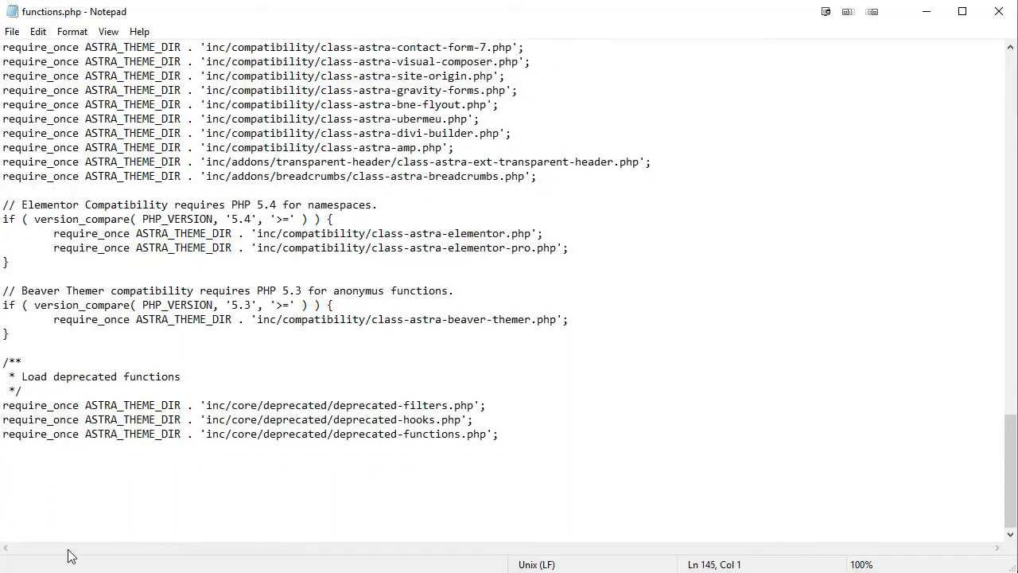
{"action": "key", "text": "ctrl+v"}
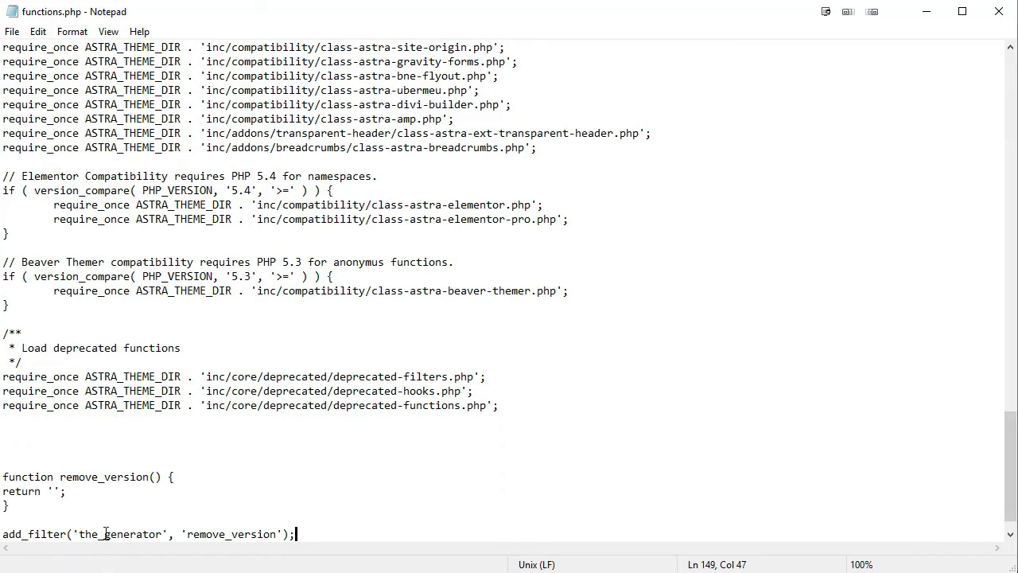
{"action": "left_click", "coordinate": [24, 31]}
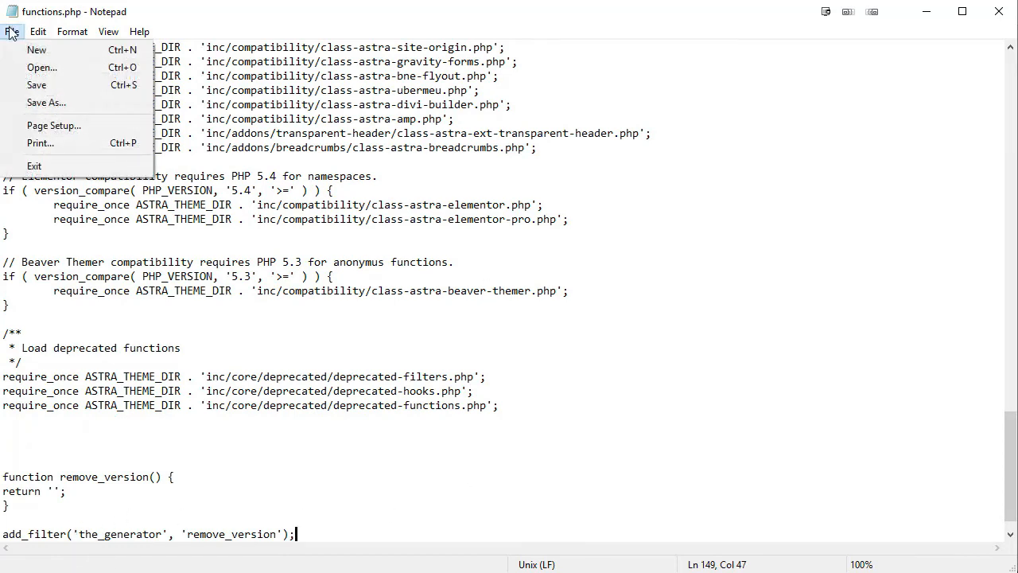
{"action": "left_click", "coordinate": [30, 86]}
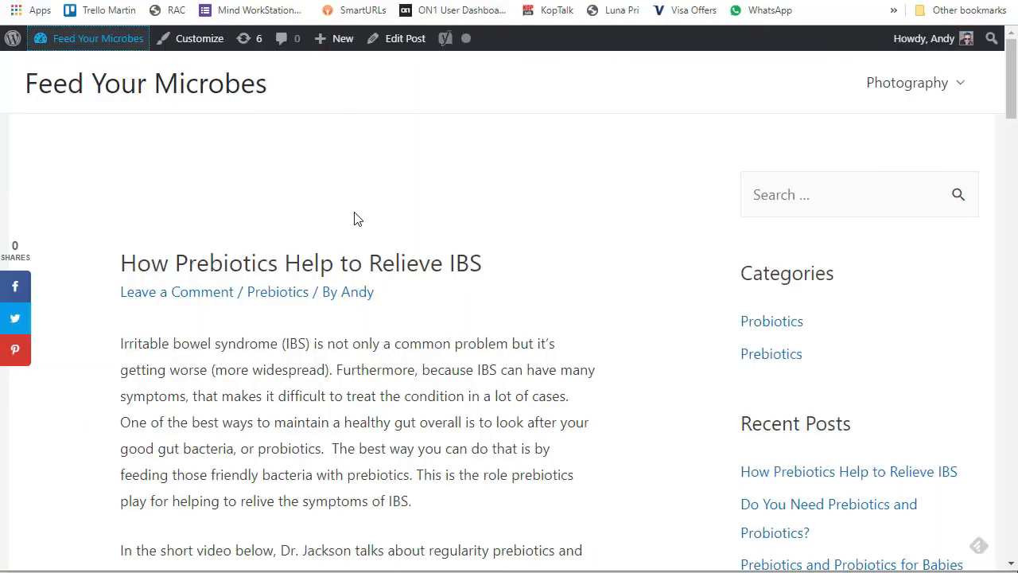
{"action": "right_click", "coordinate": [346, 188]}
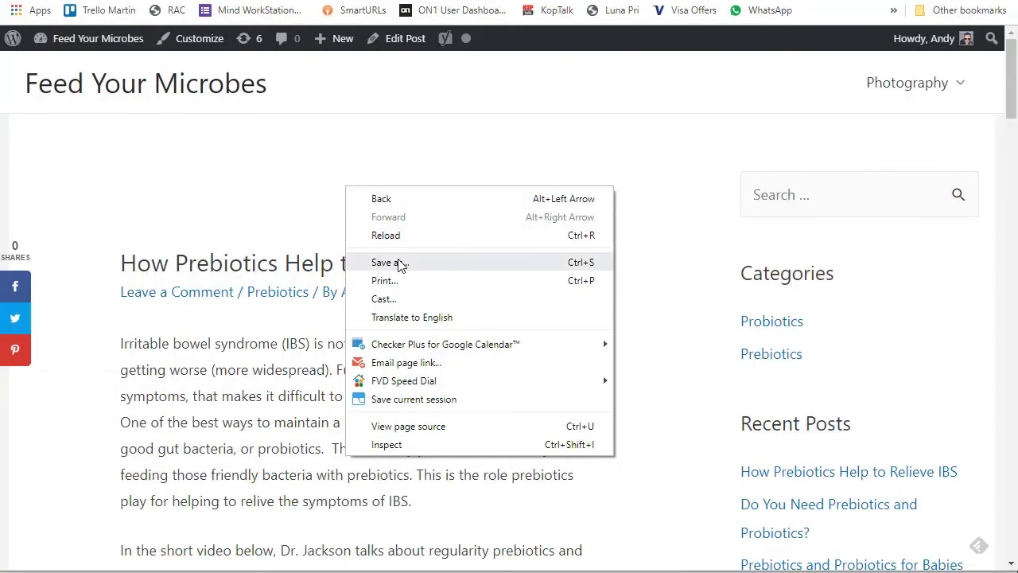
{"action": "left_click", "coordinate": [398, 236]}
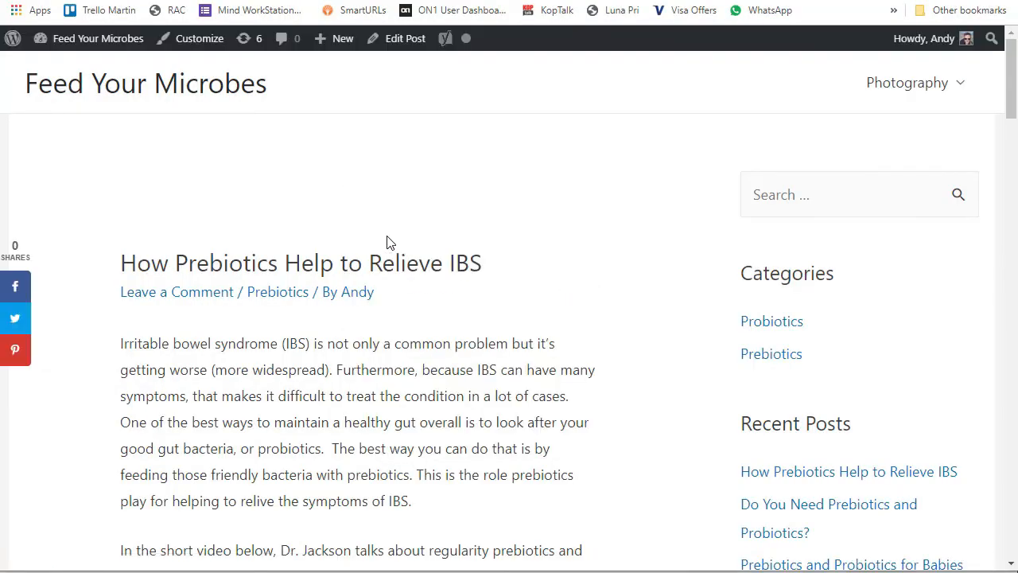
{"action": "right_click", "coordinate": [436, 392]}
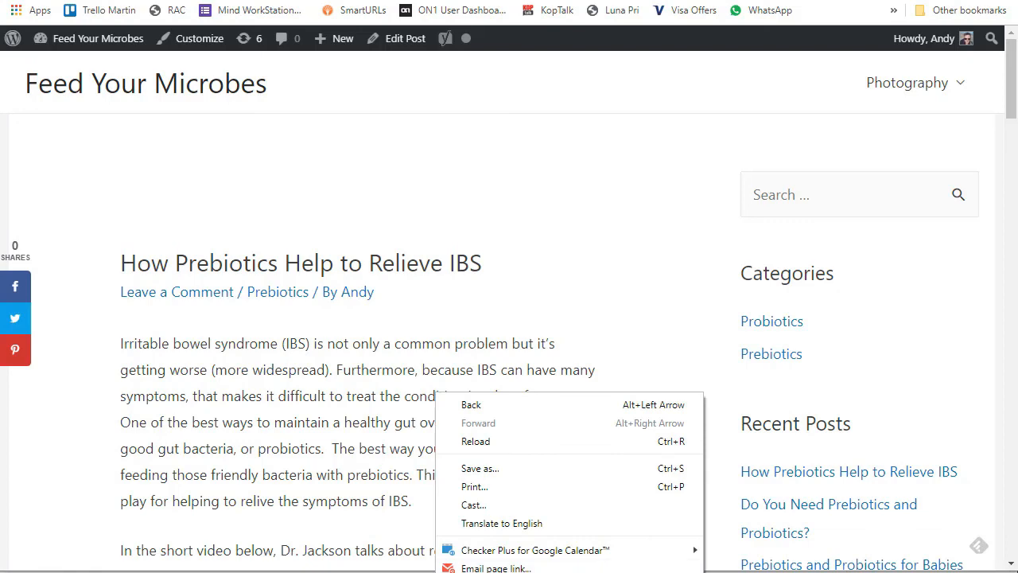
{"action": "right_click", "coordinate": [548, 136]}
{"action": "left_click", "coordinate": [602, 373]}
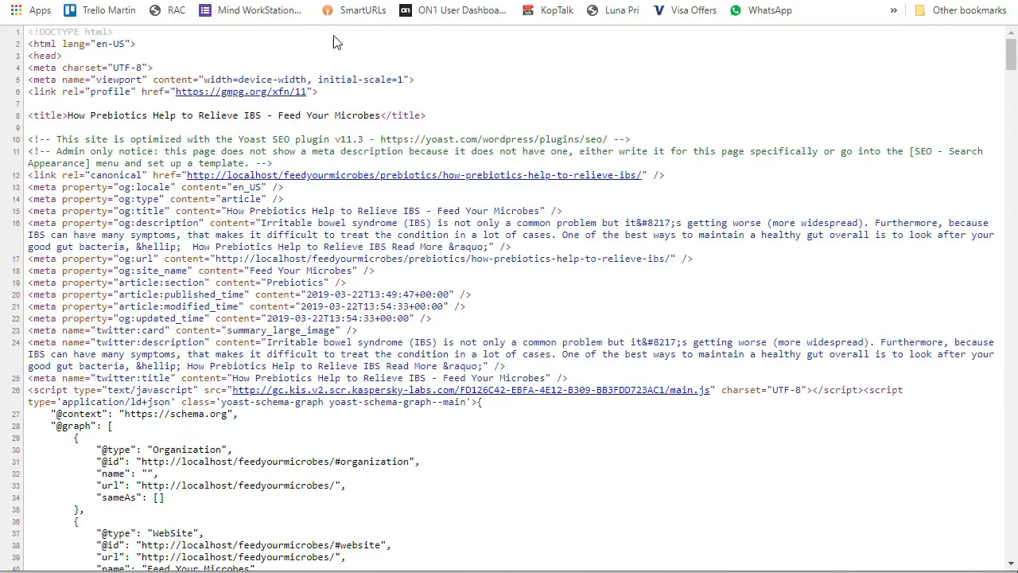
{"action": "key", "text": "ctrl+f"}
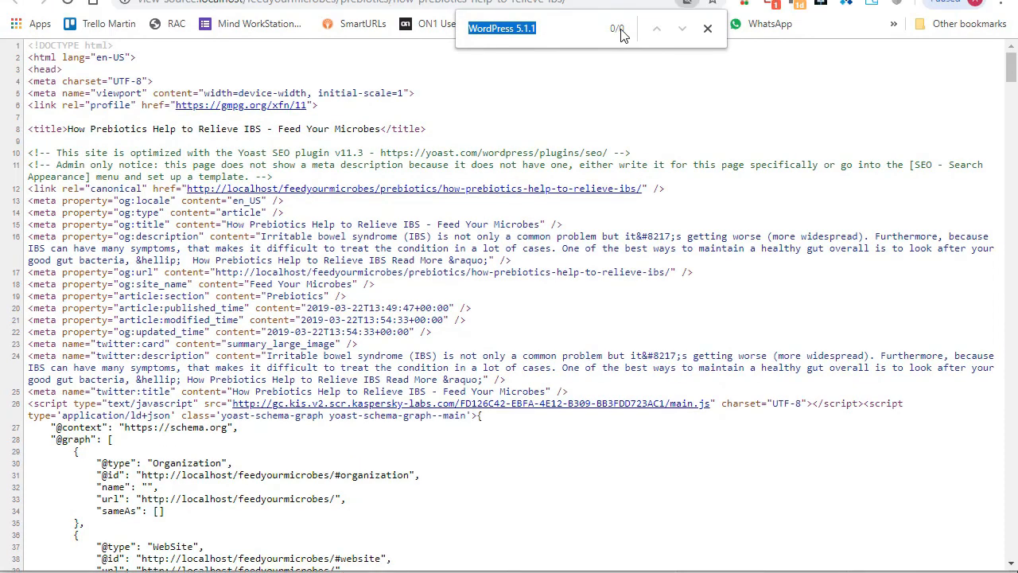
{"action": "left_click", "coordinate": [1011, 72]}
{"action": "left_click_drag", "start_coordinate": [1012, 71], "coordinate": [990, 46]}
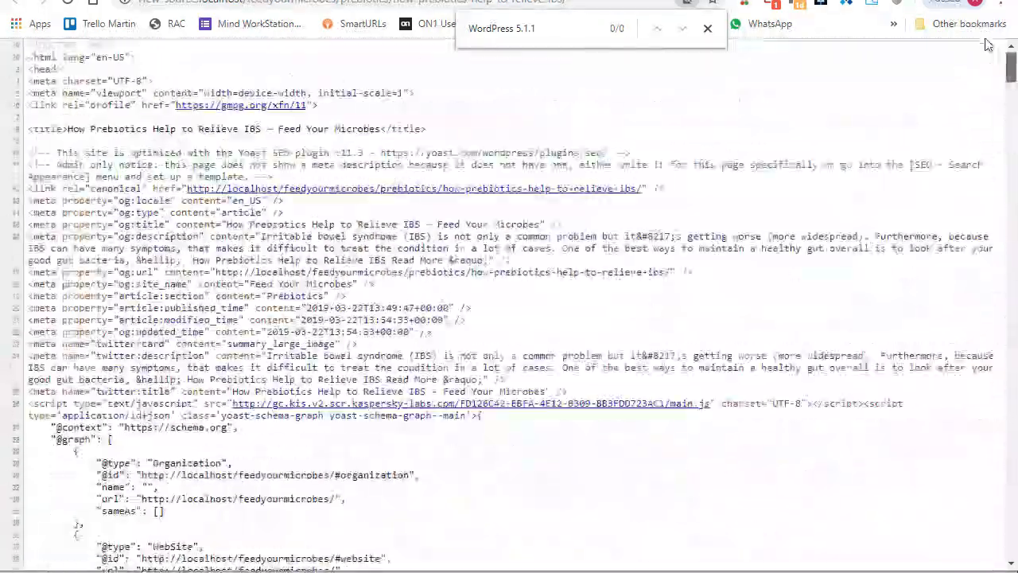
{"action": "key", "text": "ctrl+f"}
{"action": "left_click", "coordinate": [331, 1]}
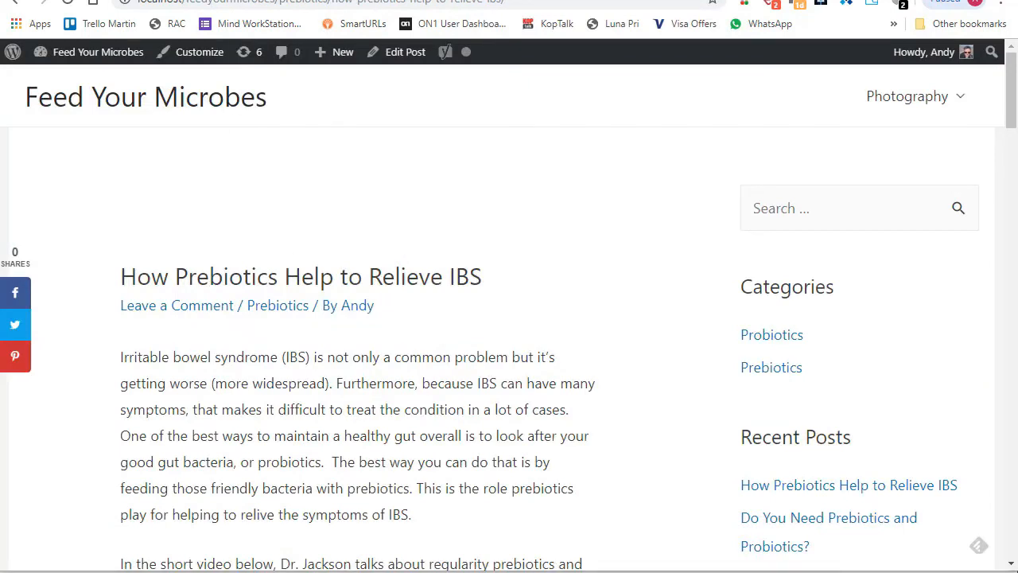
{"action": "key", "text": "alt+Tab"}
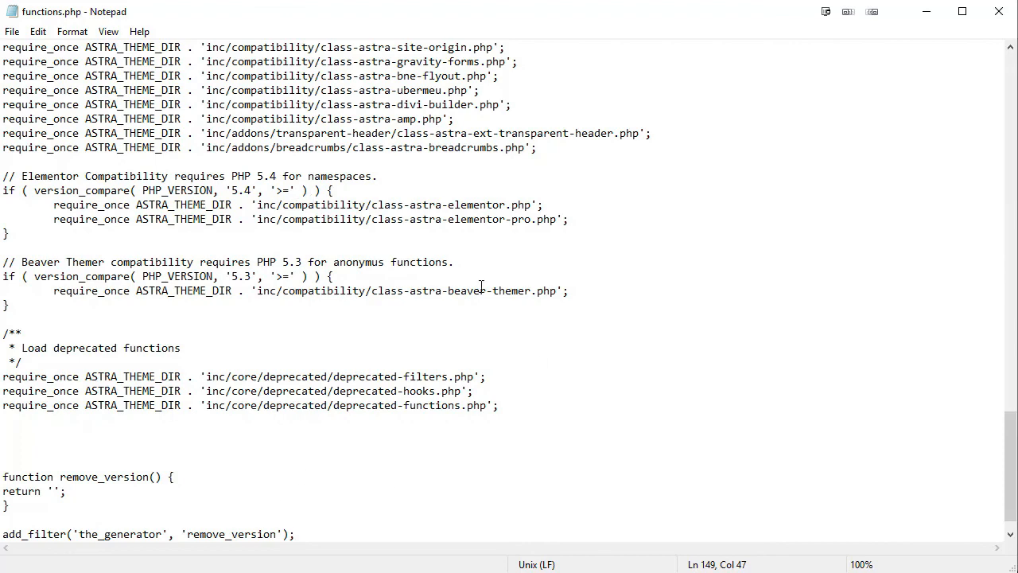
Delete the remove_version block and add_filter line at the file's end, then save functions.php.
{"action": "scroll", "coordinate": [330, 477], "scroll_direction": "down", "scroll_amount": 1}
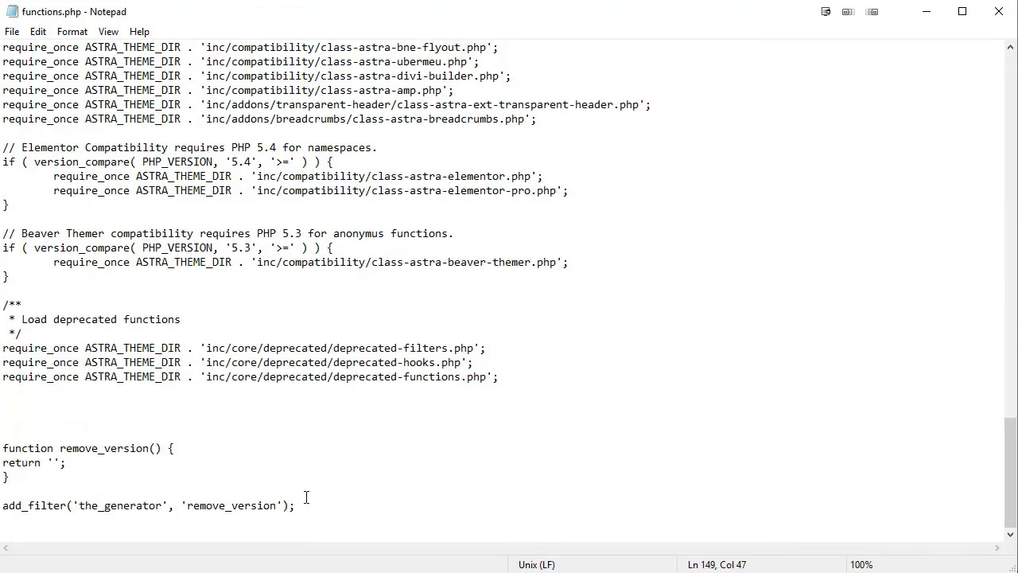
{"action": "left_click_drag", "start_coordinate": [302, 505], "coordinate": [3, 434]}
{"action": "key", "text": "ctrl+c"}
{"action": "key", "text": "Delete"}
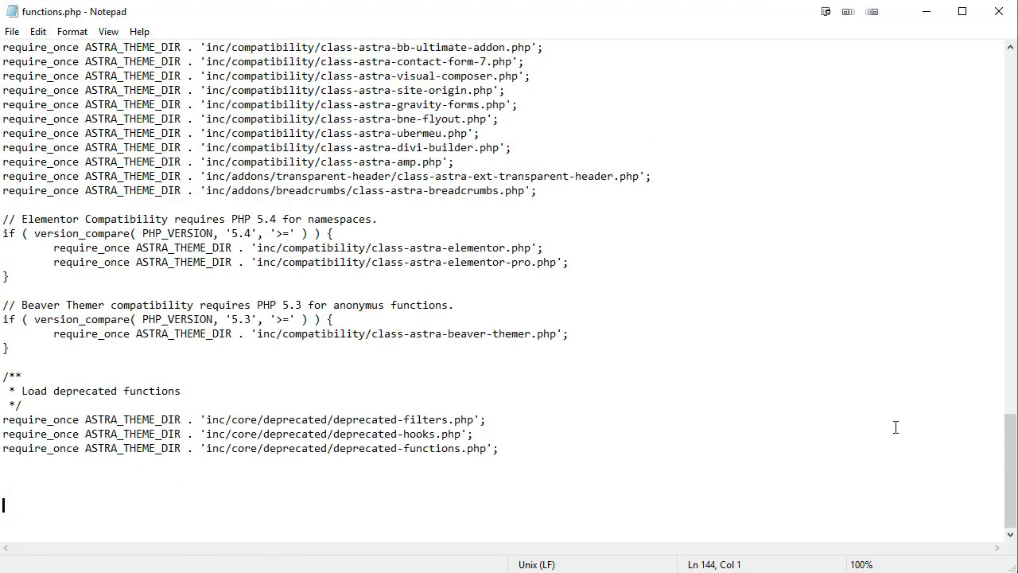
{"action": "left_click", "coordinate": [12, 32]}
{"action": "left_click", "coordinate": [34, 82]}
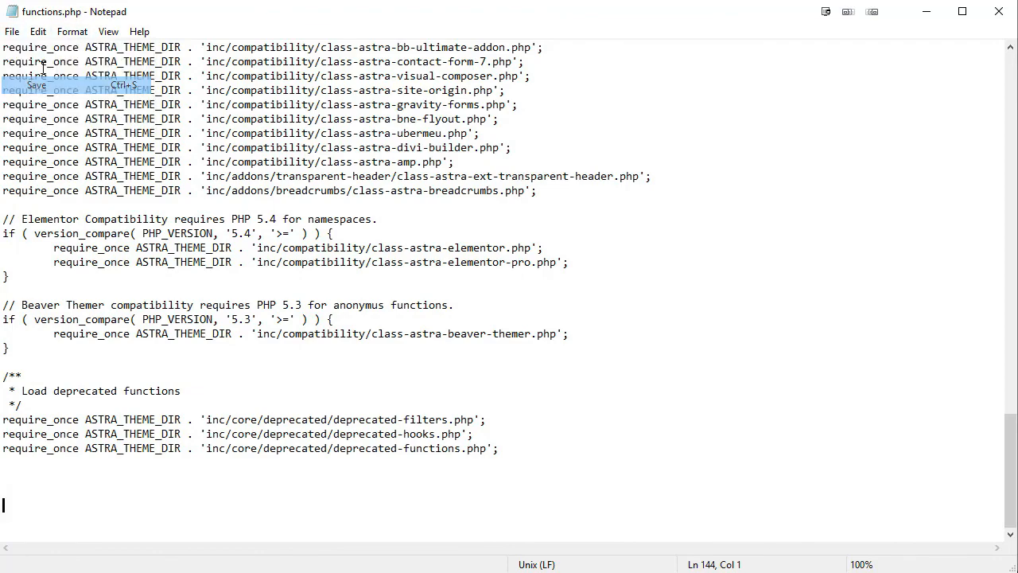
{"action": "key", "text": "alt+Tab"}
Reload the post and open its page source.
{"action": "left_click", "coordinate": [69, 3]}
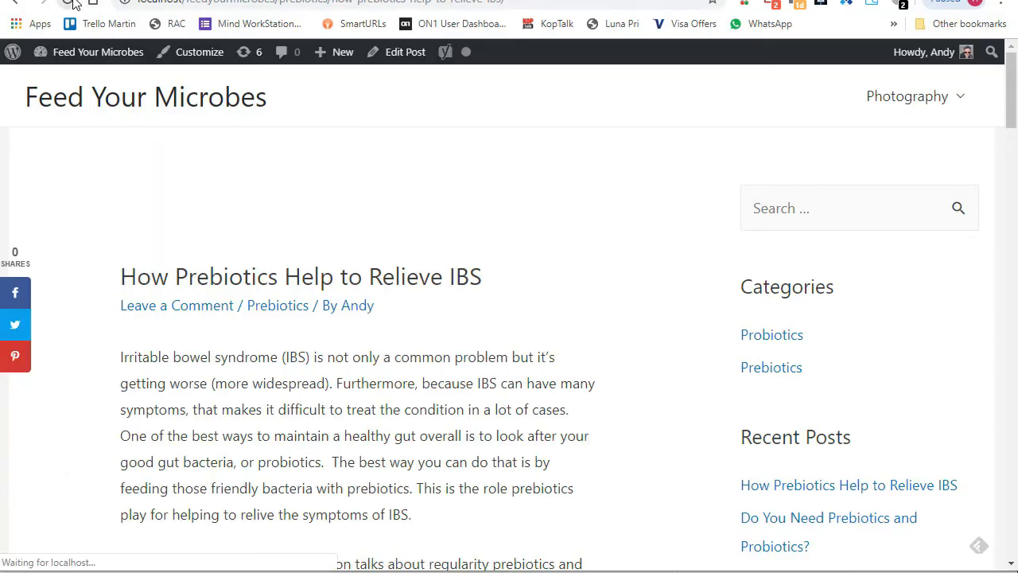
{"action": "right_click", "coordinate": [547, 304]}
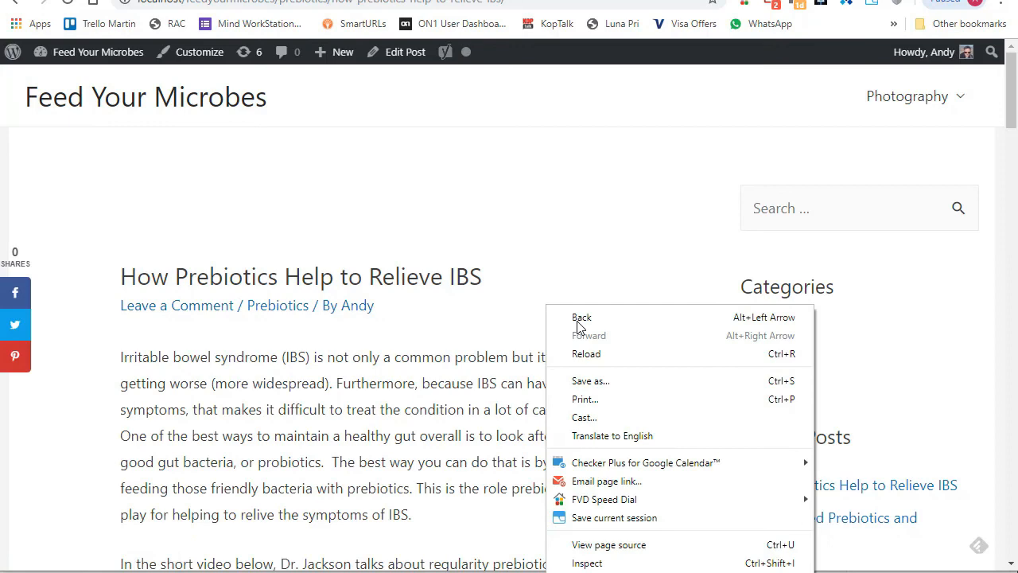
{"action": "left_click", "coordinate": [643, 546]}
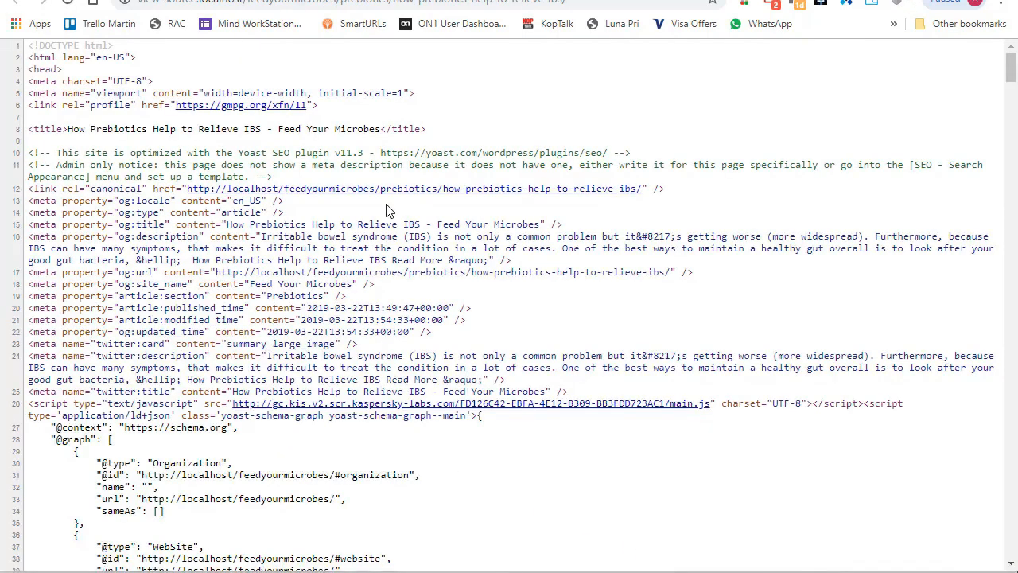
Find 'WordPress 5.1.1' in the source and select the generator meta tag on lines 148–149.
{"action": "key", "text": "ctrl+f"}
{"action": "key", "text": "Return"}
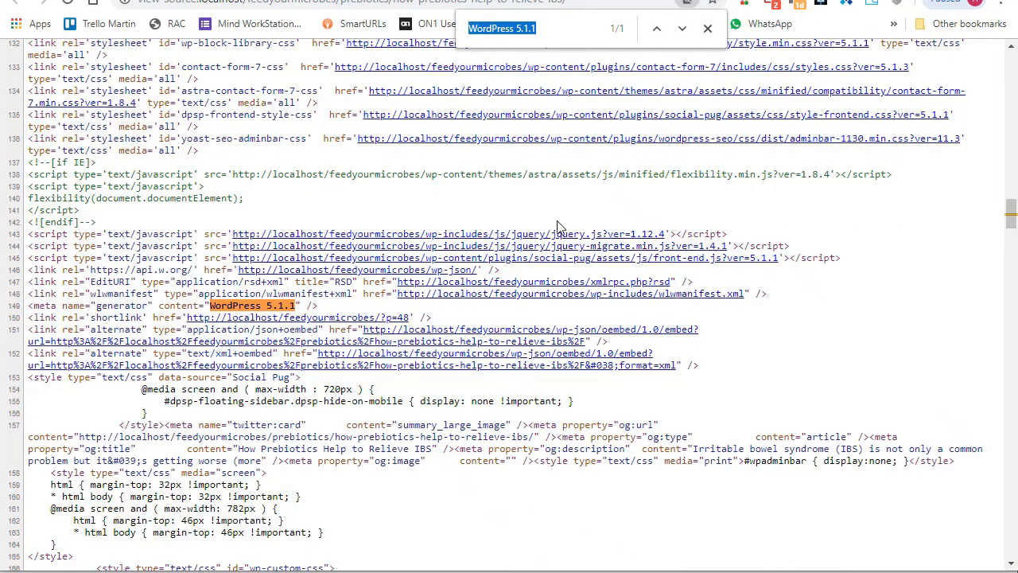
{"action": "left_click_drag", "start_coordinate": [317, 306], "coordinate": [35, 296]}
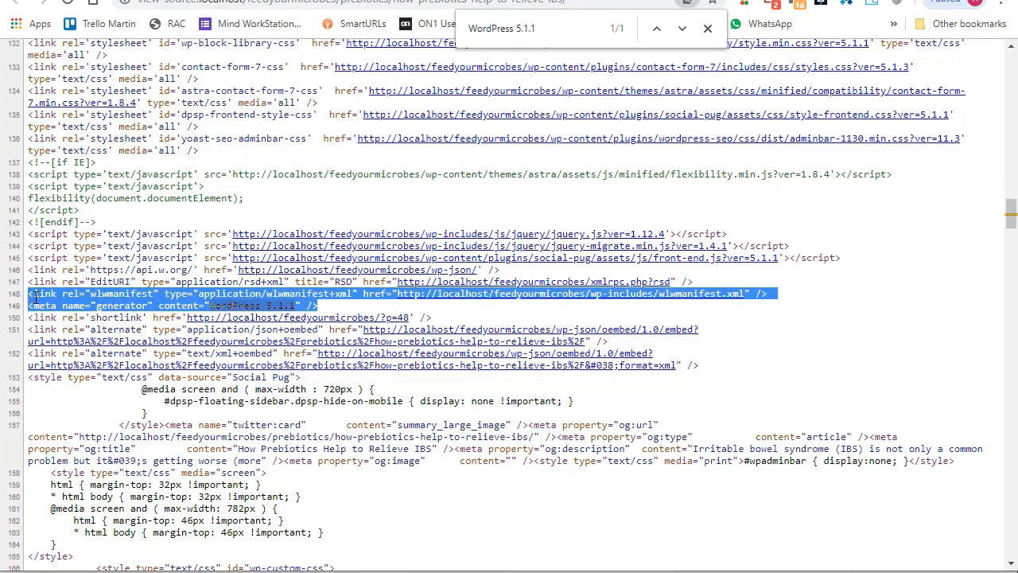
{"action": "left_click", "coordinate": [707, 29]}
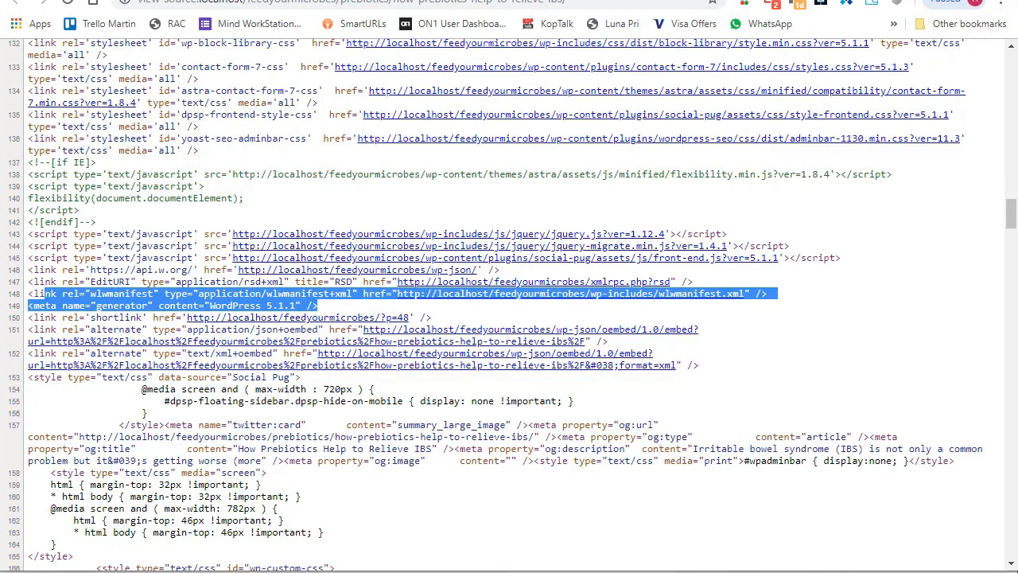
{"action": "key", "text": "alt+Tab"}
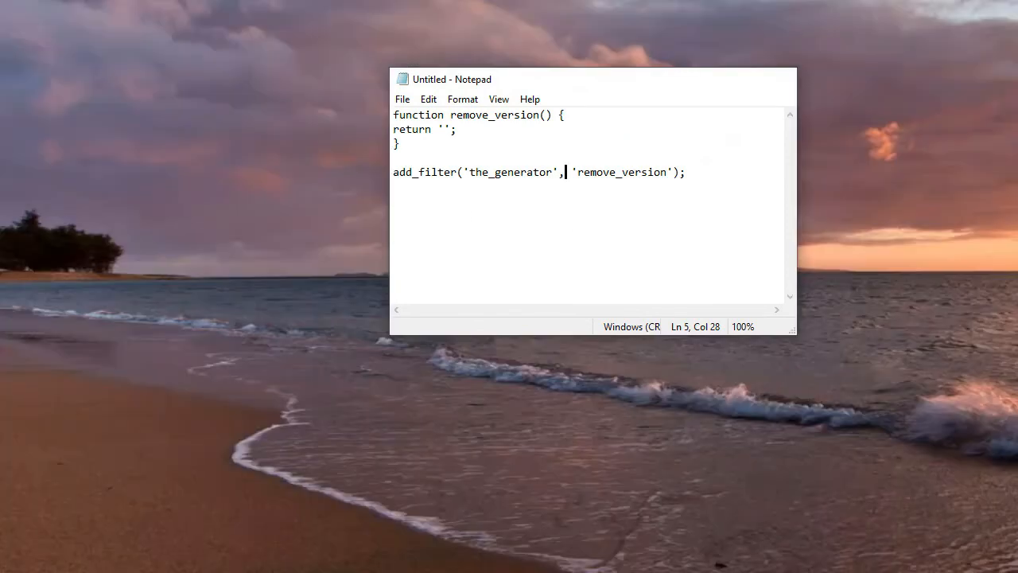
Switch back to functions.php in Notepad and select the Elementor block's two require_once lines.
{"action": "key", "text": "alt+Tab"}
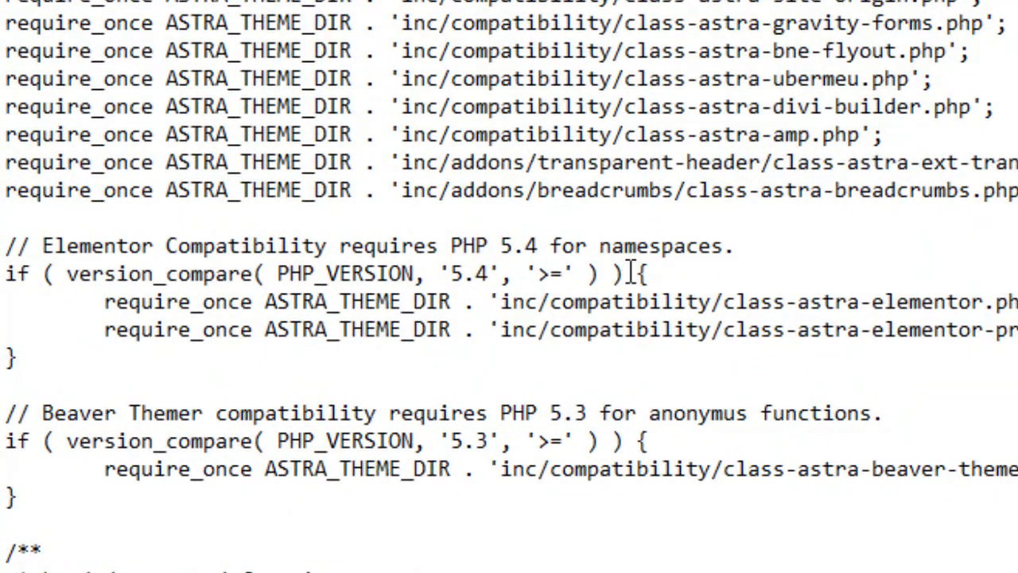
{"action": "left_click", "coordinate": [626, 245]}
{"action": "left_click", "coordinate": [19, 357]}
{"action": "left_click_drag", "start_coordinate": [25, 358], "coordinate": [641, 272]}
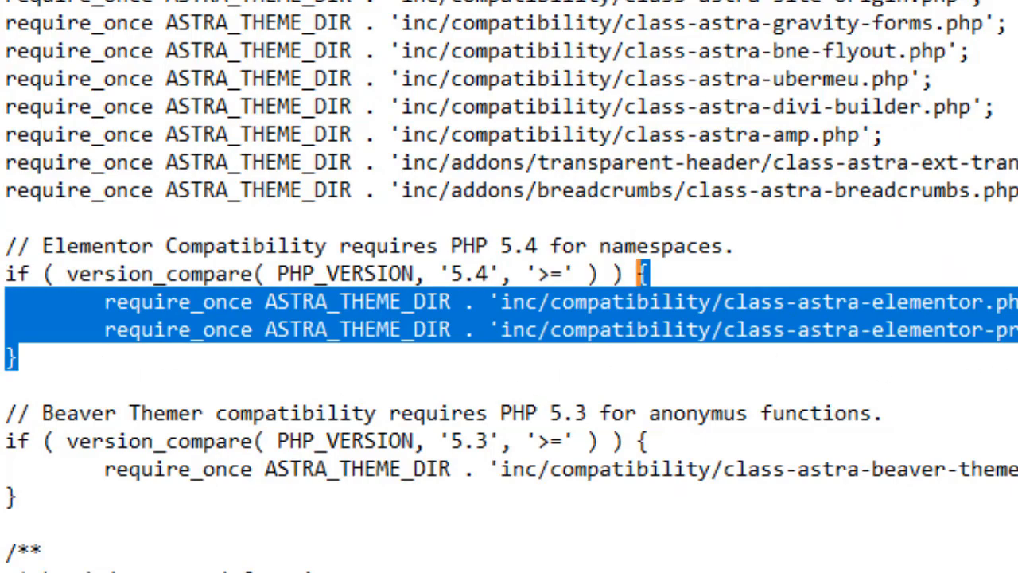
Trial-paste the remove_version code after the elementor-pro line, undo it, and go to the empty last line.
{"action": "left_click", "coordinate": [839, 291]}
{"action": "key", "text": "Return"}
{"action": "key", "text": "Return"}
{"action": "key", "text": "ctrl+v"}
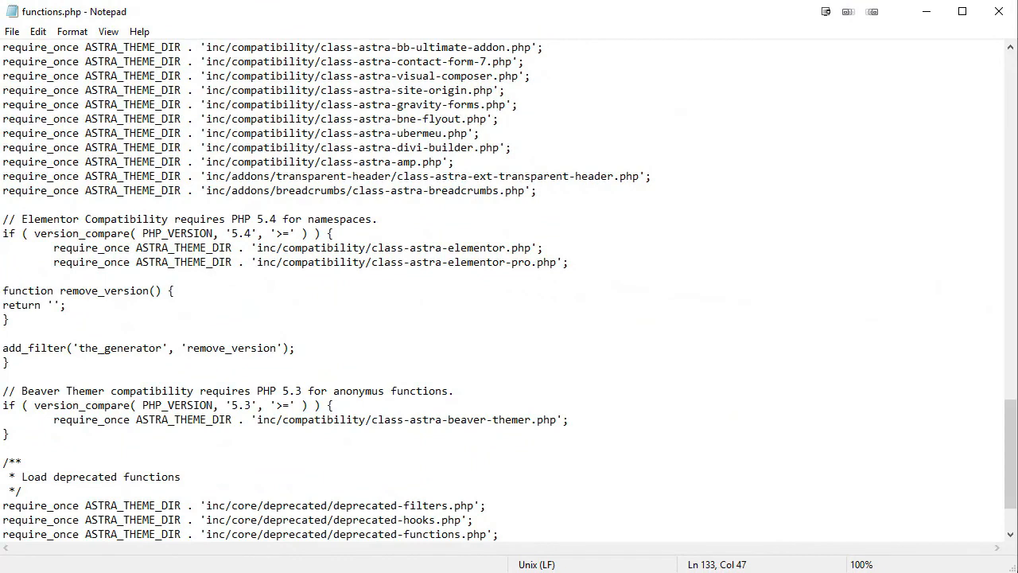
{"action": "key", "text": "ctrl+z"}
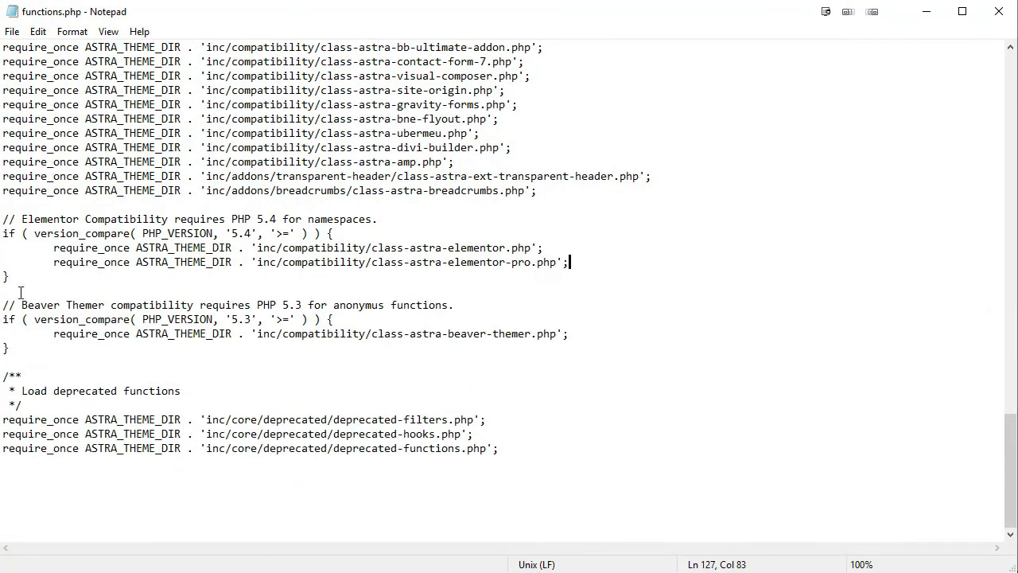
{"action": "left_click", "coordinate": [102, 488]}
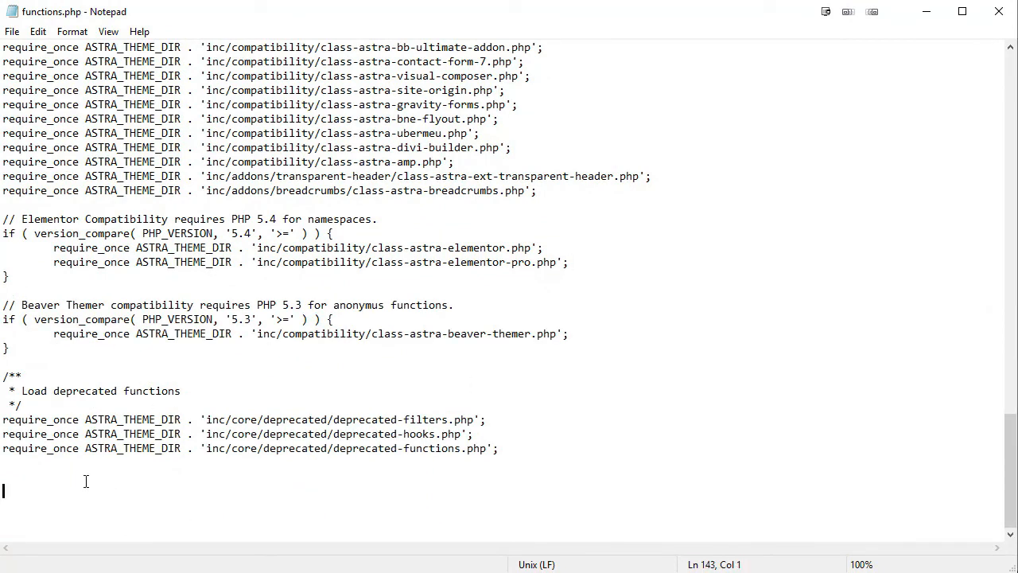